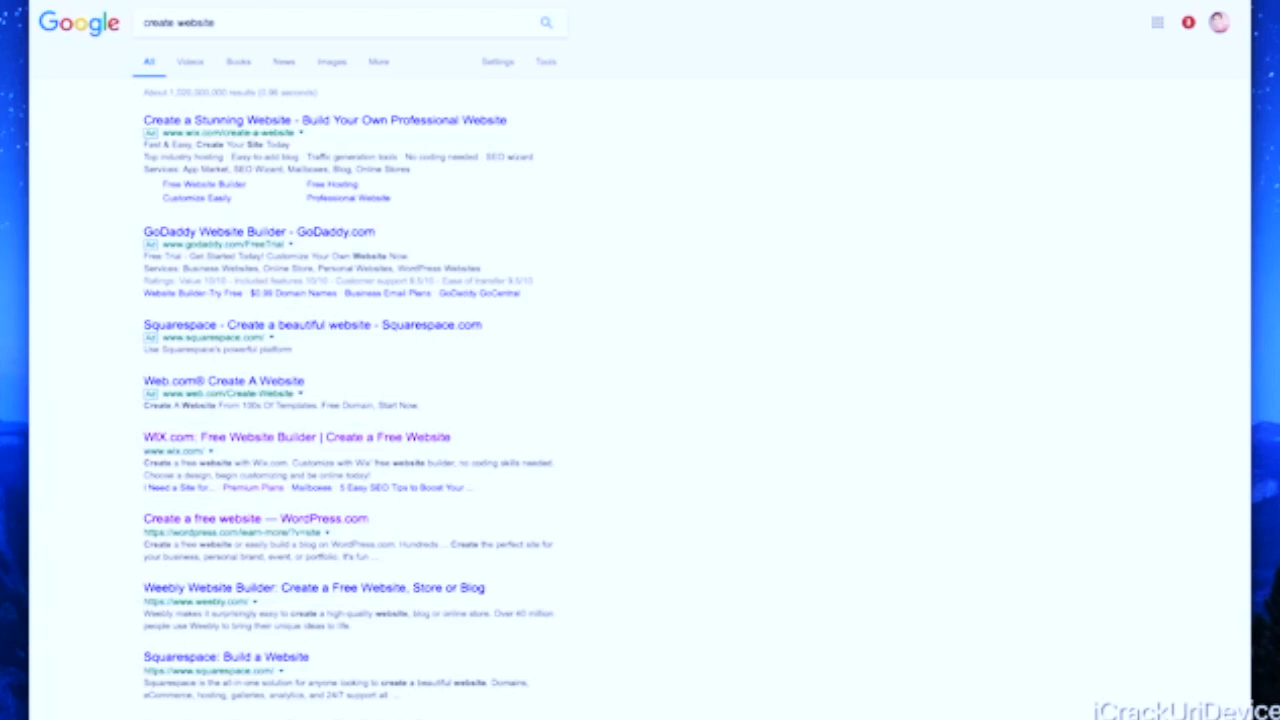
Look through the finished iCrackUriDevice sample homepage, from its image gallery to the About Me, Services and Contact Me sections
{"action": "left_click", "coordinate": [347, 522]}
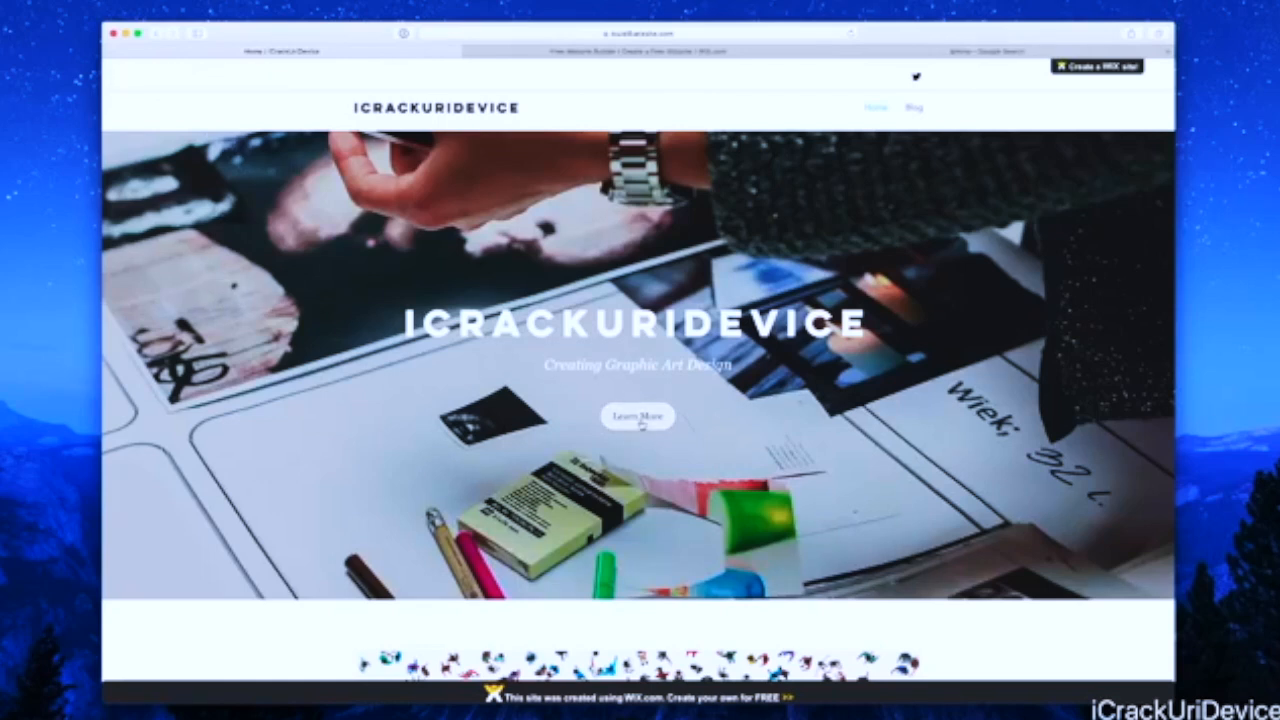
{"action": "scroll", "coordinate": [640, 421], "scroll_direction": "down", "scroll_amount": 15}
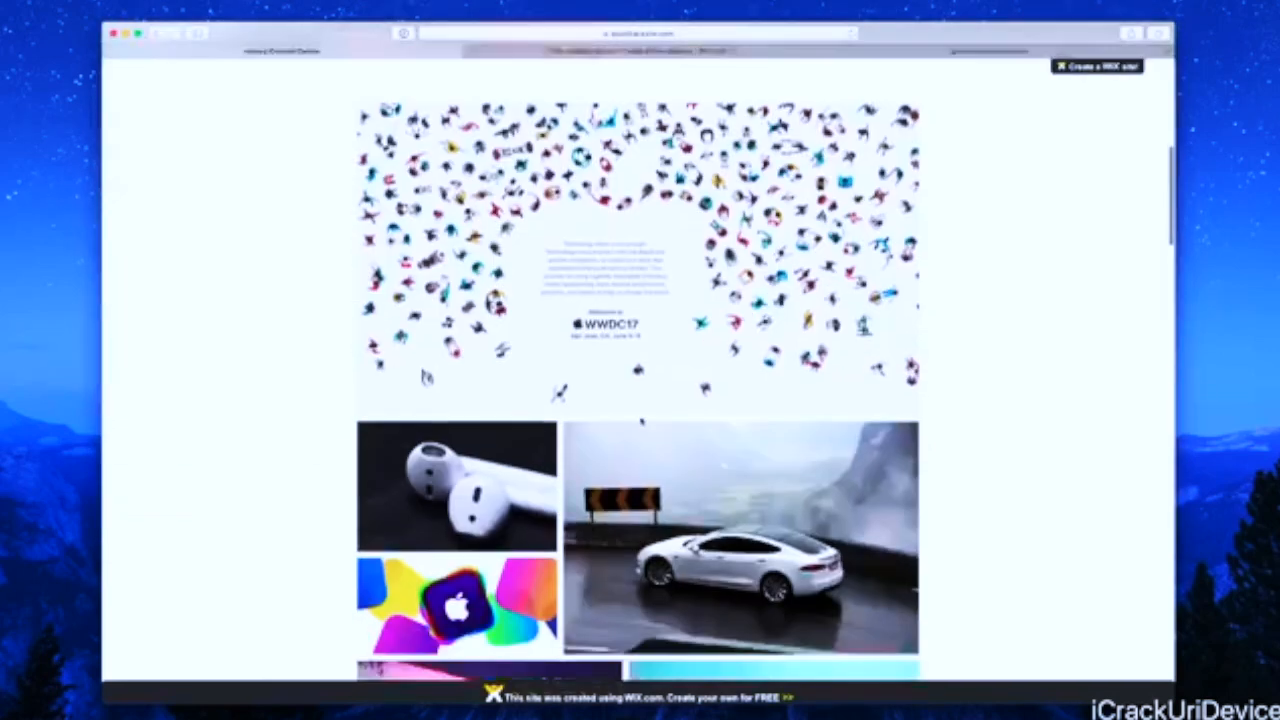
{"action": "scroll", "coordinate": [641, 421], "scroll_direction": "down", "scroll_amount": 5}
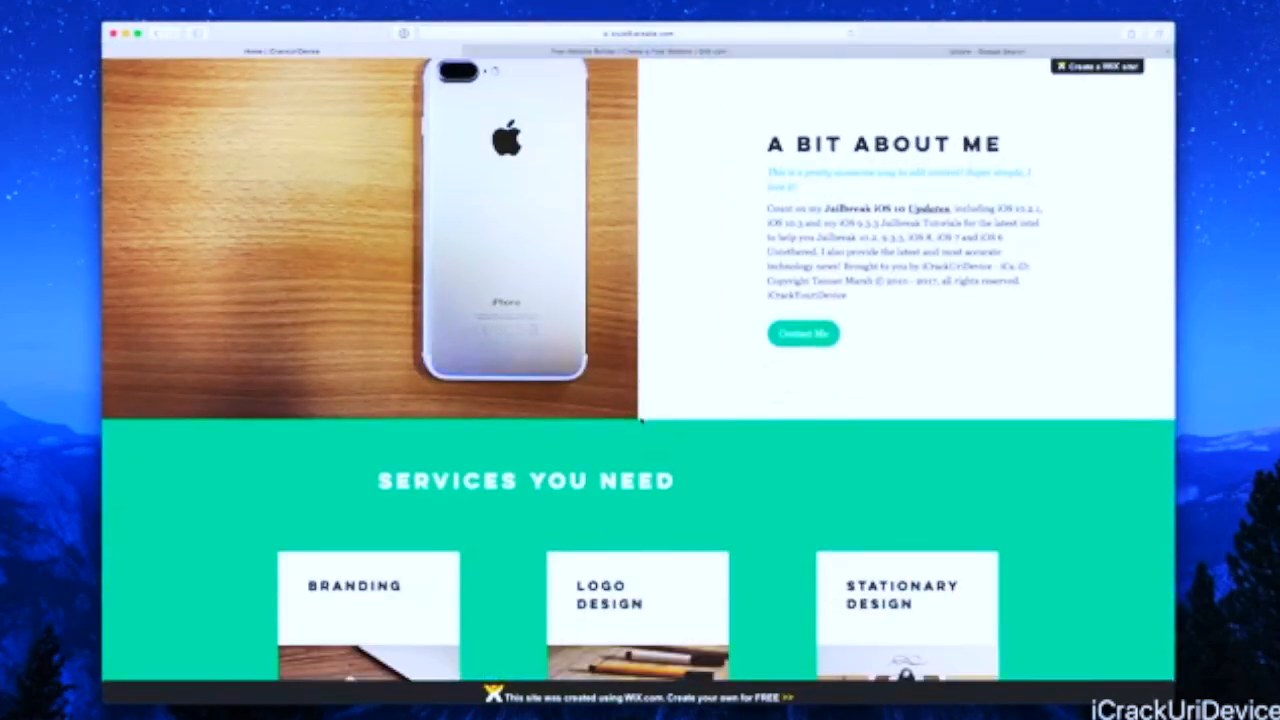
{"action": "scroll", "coordinate": [641, 421], "scroll_direction": "down", "scroll_amount": 5}
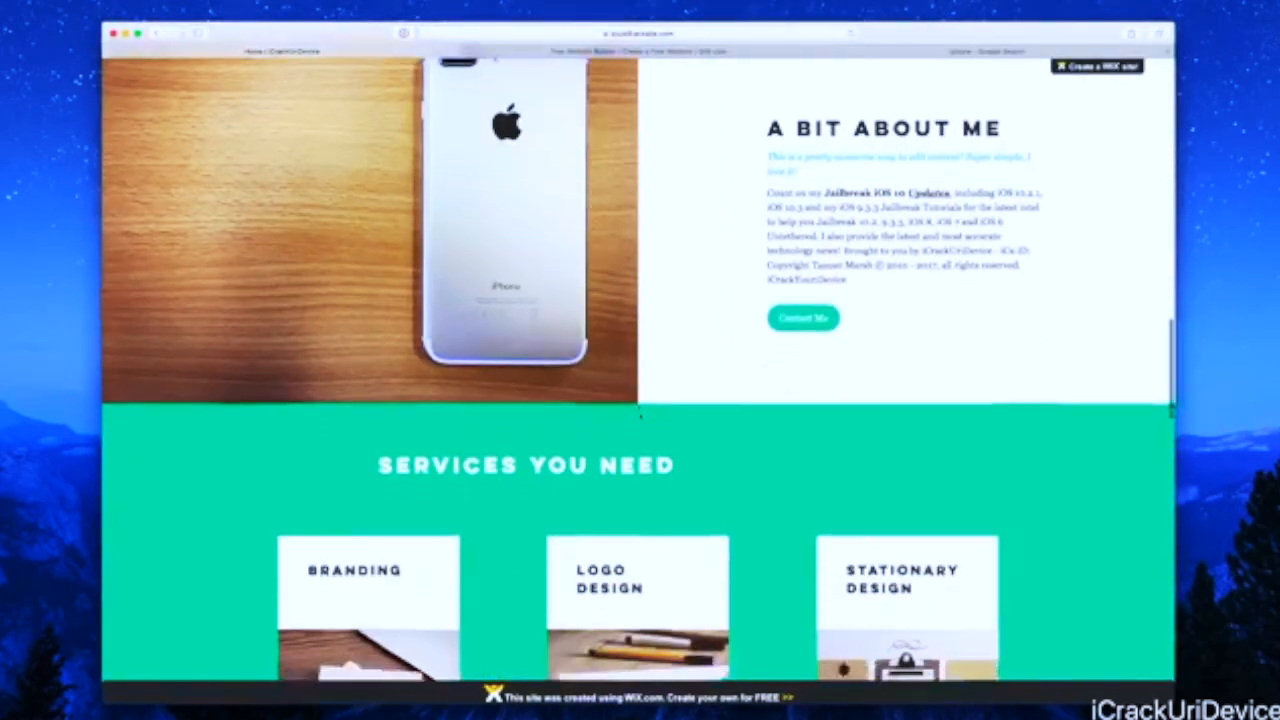
{"action": "scroll", "coordinate": [641, 415], "scroll_direction": "down", "scroll_amount": 15}
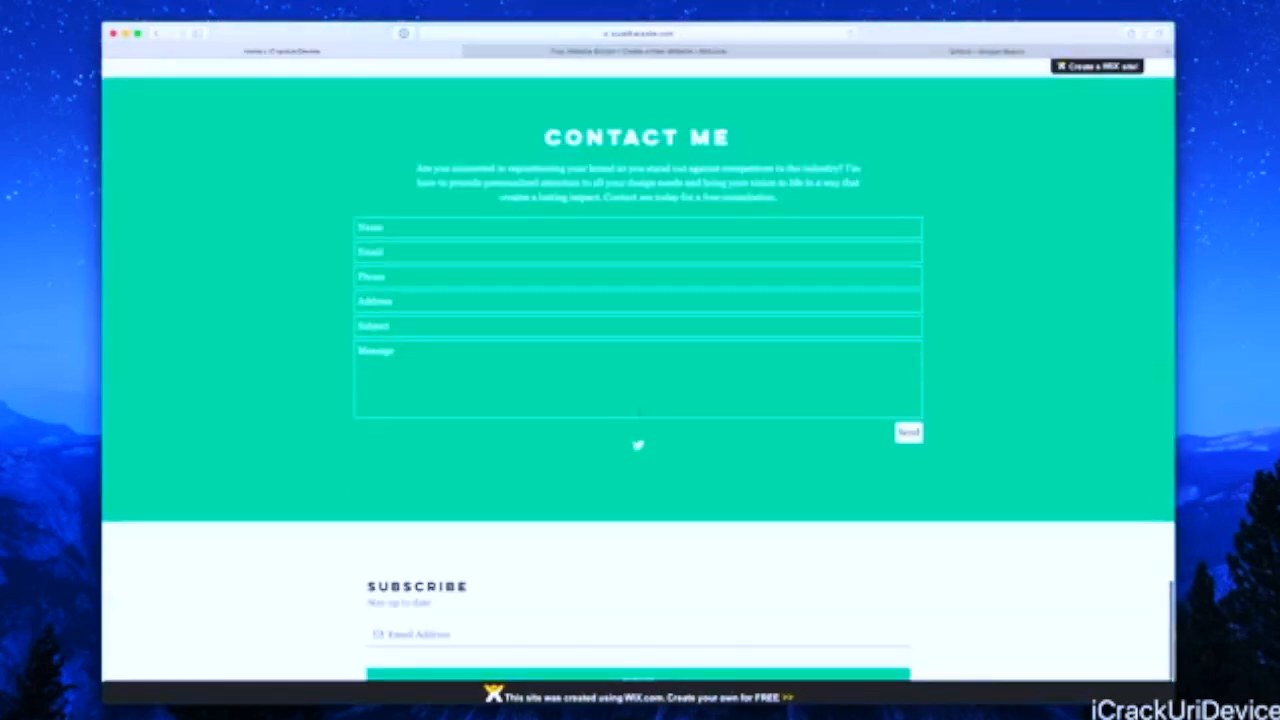
{"action": "scroll", "coordinate": [641, 415], "scroll_direction": "up", "scroll_amount": 20}
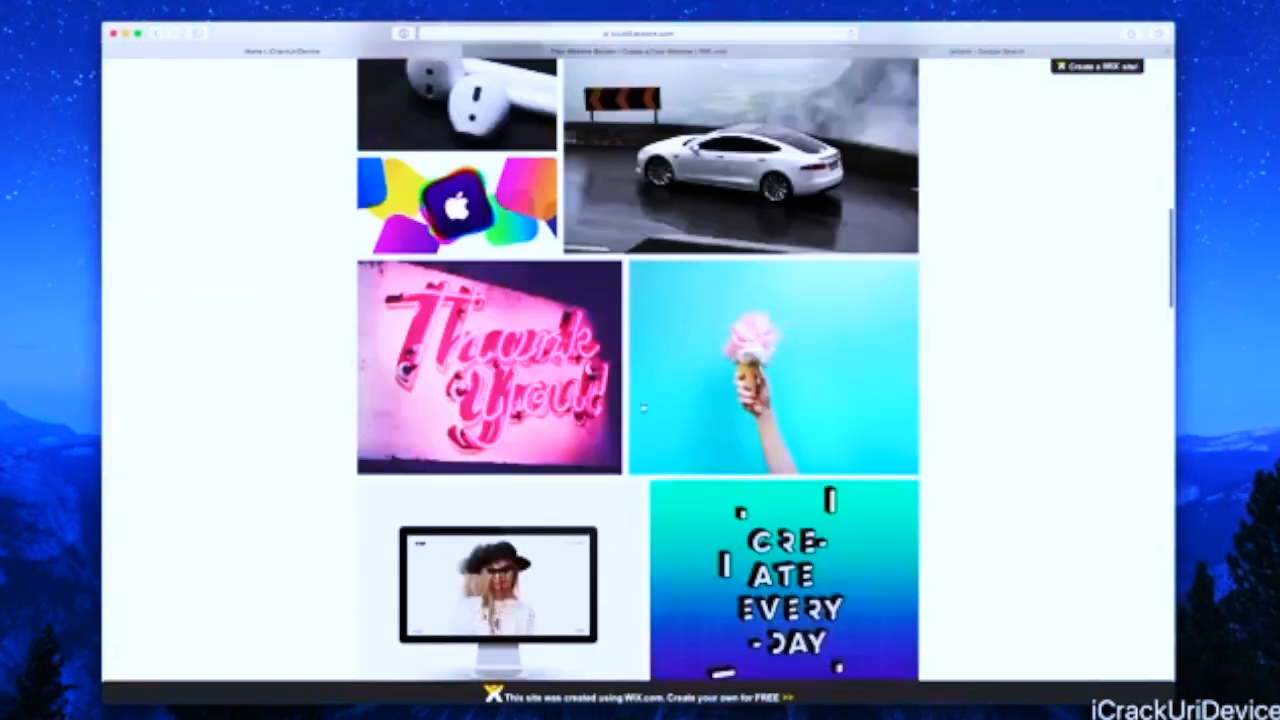
{"action": "scroll", "coordinate": [643, 408], "scroll_direction": "down", "scroll_amount": 4}
{"action": "scroll", "coordinate": [643, 408], "scroll_direction": "up", "scroll_amount": 4}
{"action": "scroll", "coordinate": [643, 408], "scroll_direction": "down", "scroll_amount": 8}
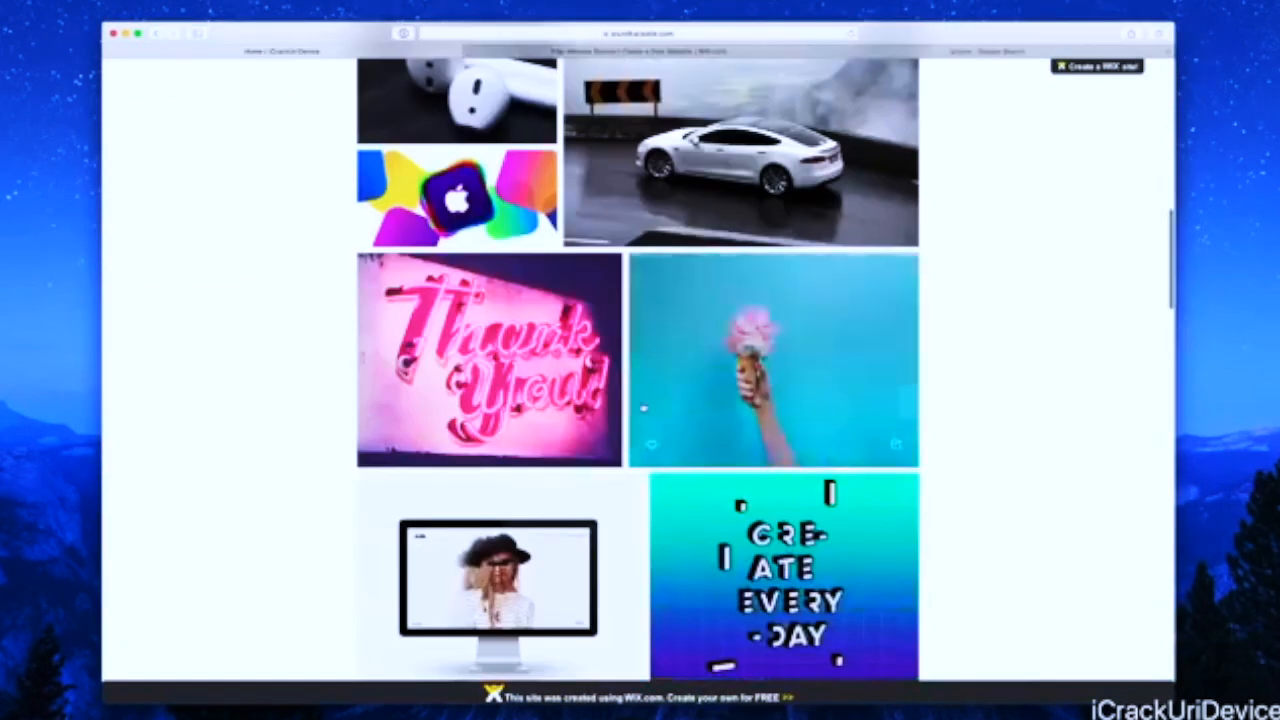
{"action": "scroll", "coordinate": [545, 372], "scroll_direction": "up", "scroll_amount": 8}
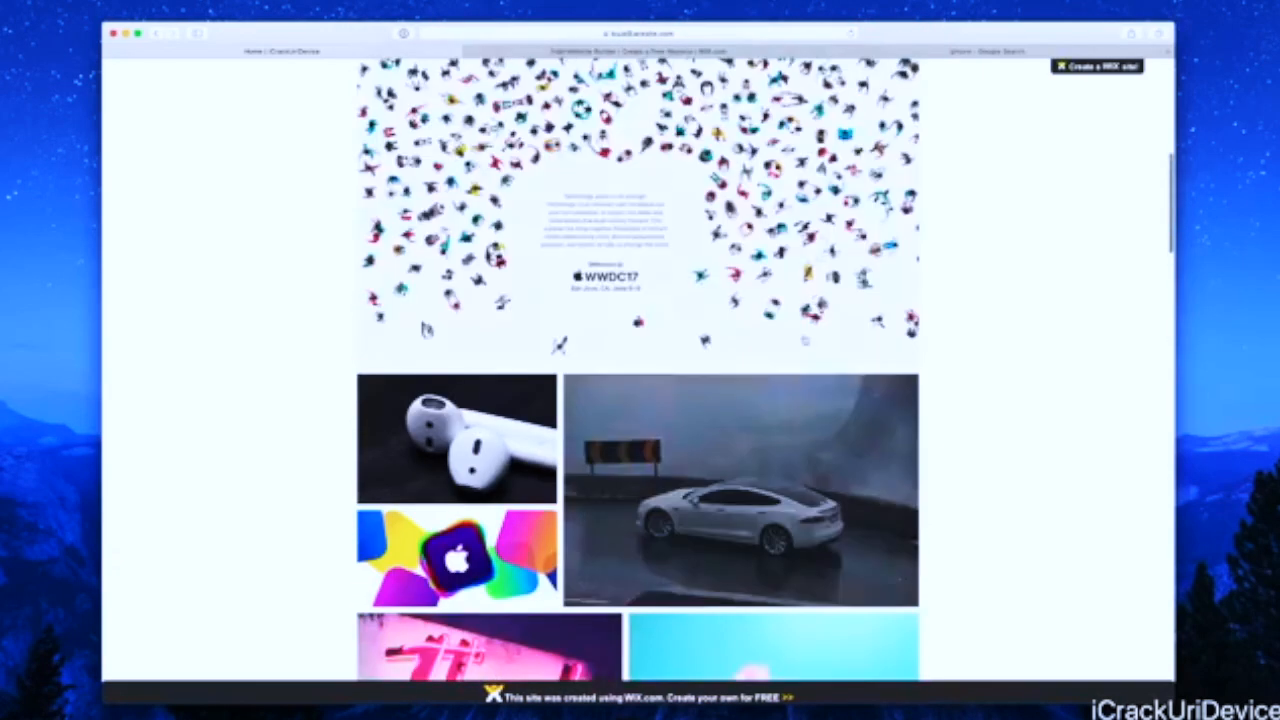
View the gallery's Tesla image in full size, follow its caption link to the Tesla website, and return to the homepage
{"action": "left_click", "coordinate": [751, 430]}
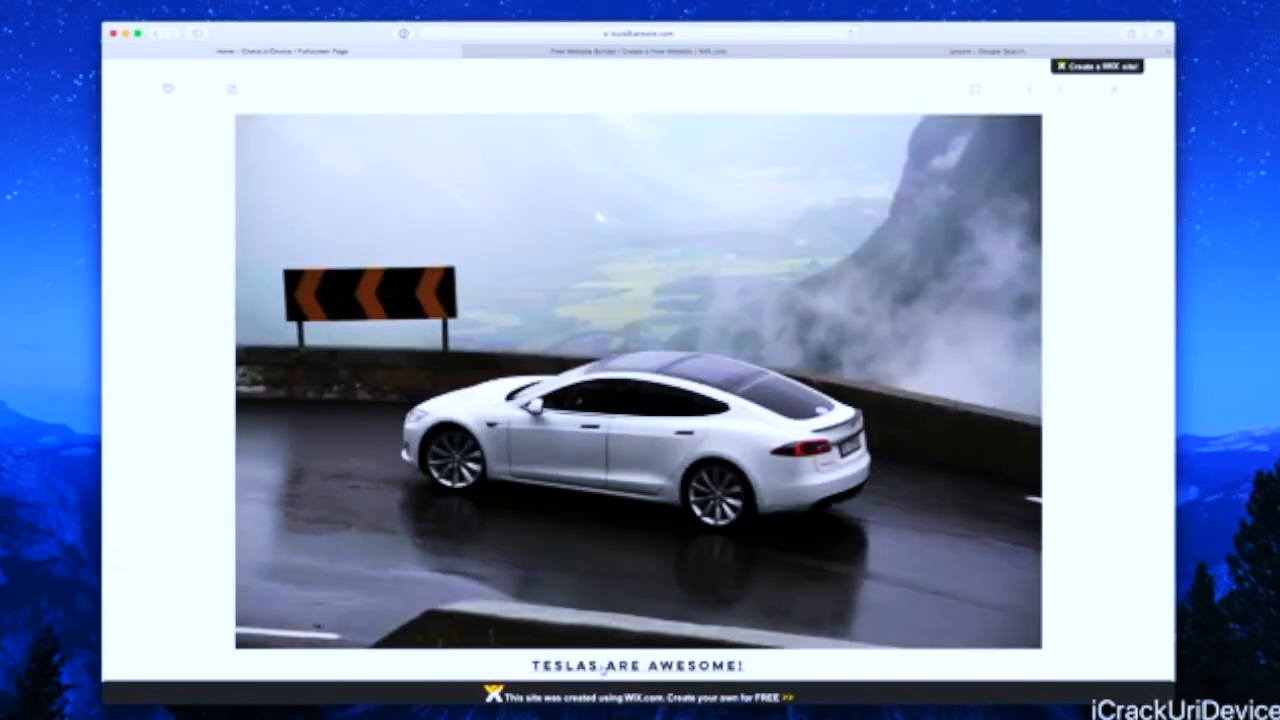
{"action": "left_click", "coordinate": [603, 668]}
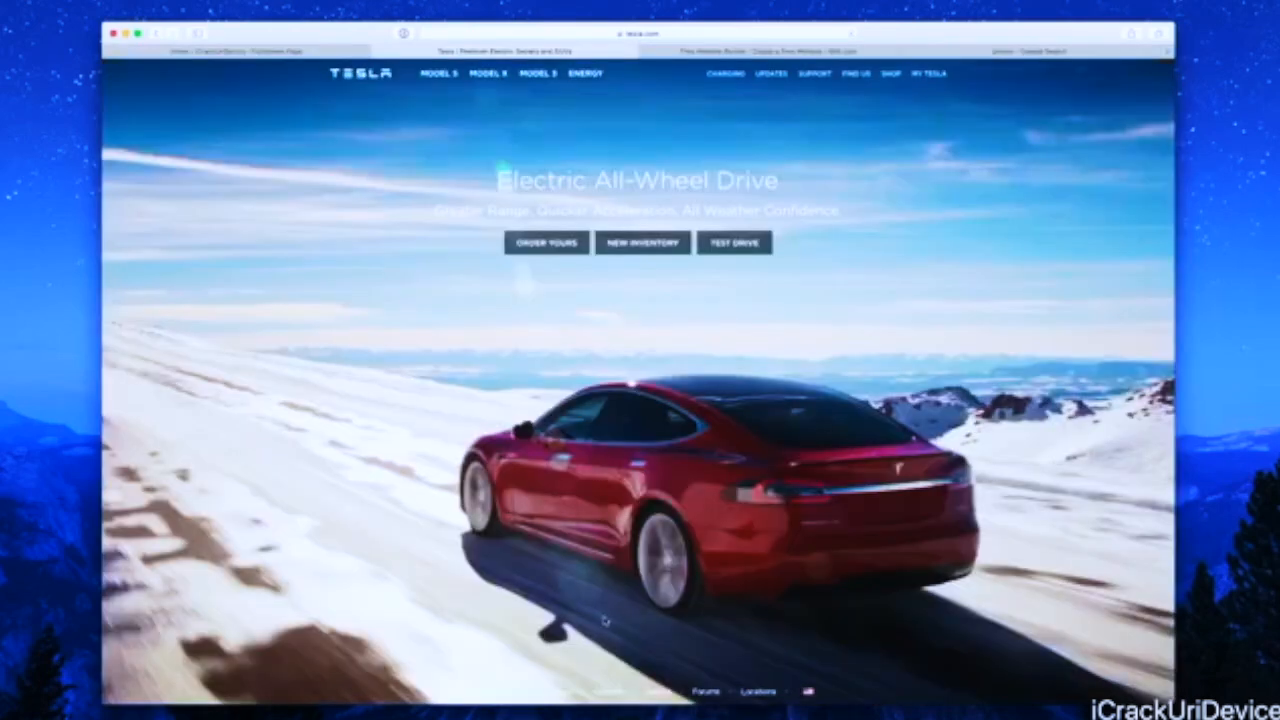
{"action": "left_click", "coordinate": [378, 52]}
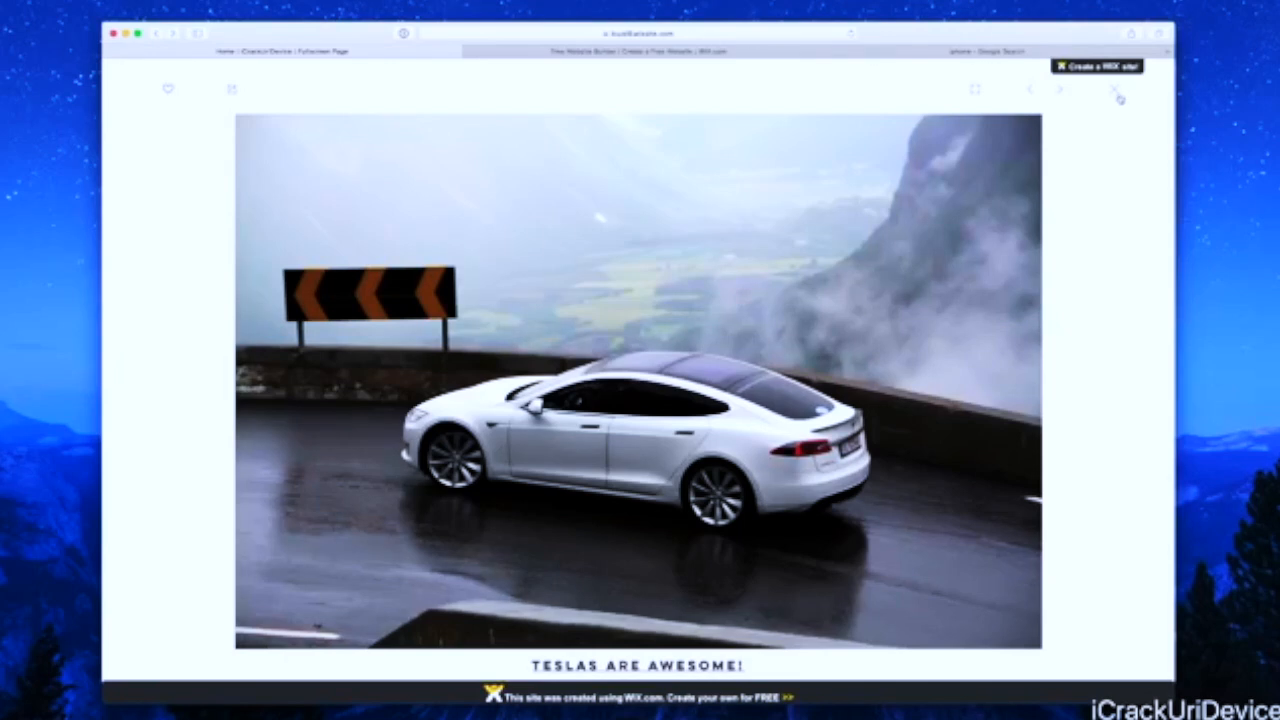
{"action": "key", "text": "Escape"}
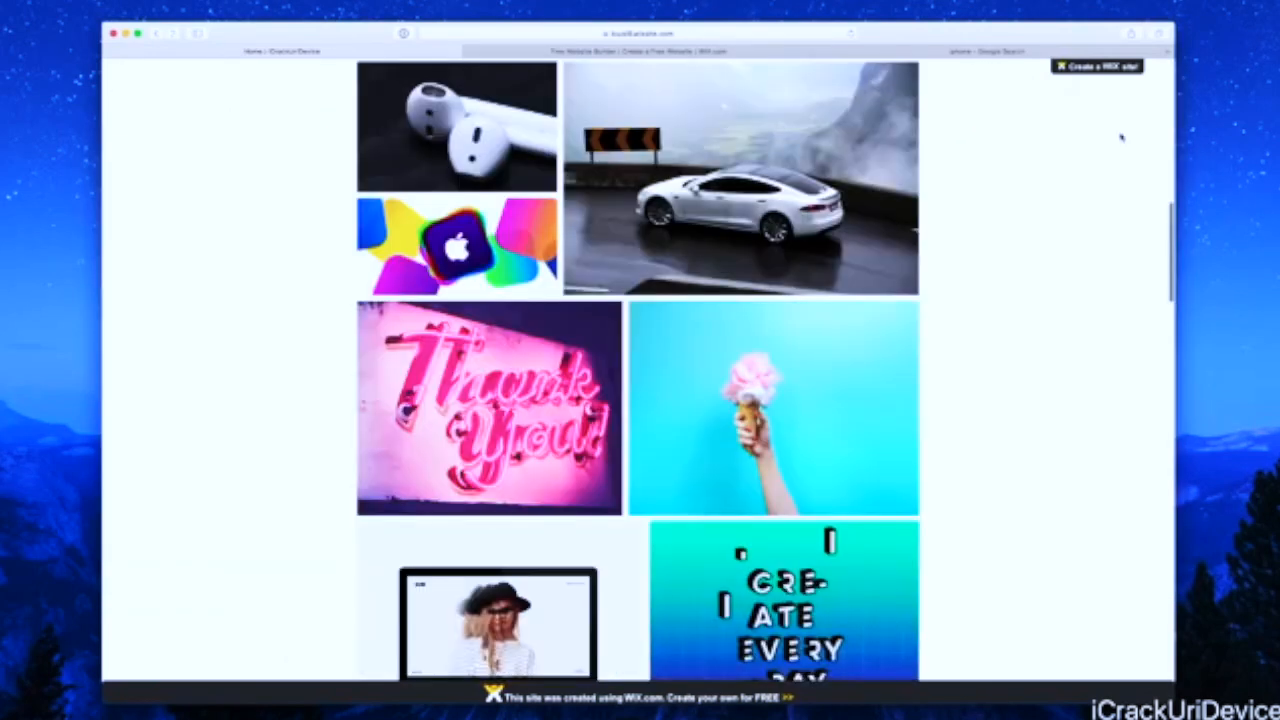
{"action": "scroll", "coordinate": [1084, 113], "scroll_direction": "up", "scroll_amount": 10}
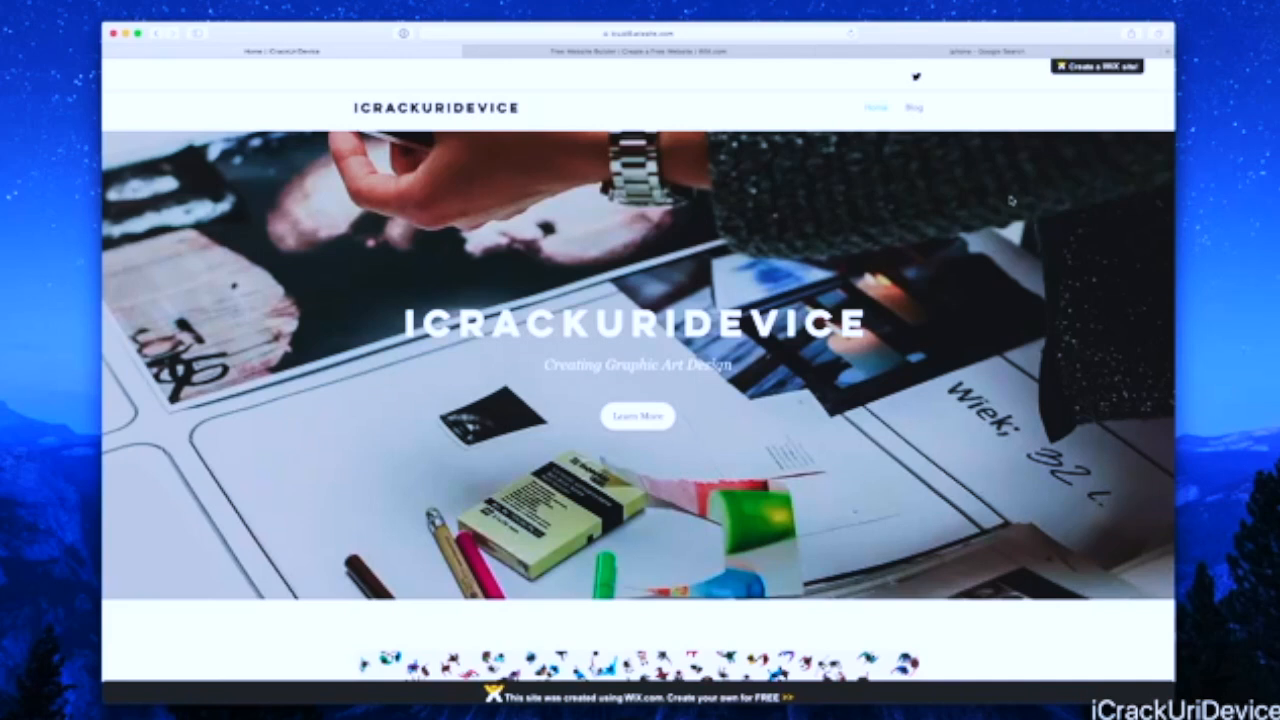
Look through the sample site's Blog page and return to its Home page
{"action": "left_click", "coordinate": [915, 111]}
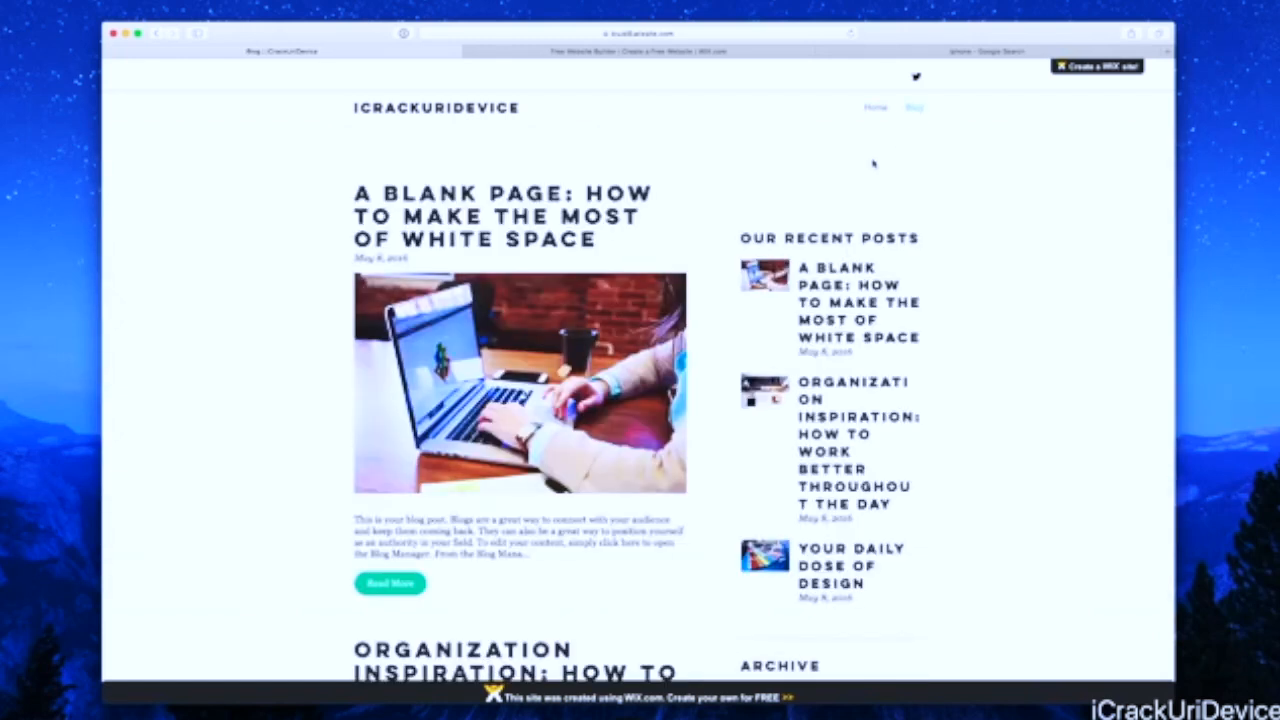
{"action": "scroll", "coordinate": [870, 162], "scroll_direction": "down", "scroll_amount": 10}
{"action": "scroll", "coordinate": [868, 162], "scroll_direction": "up", "scroll_amount": 10}
{"action": "left_click", "coordinate": [883, 111]}
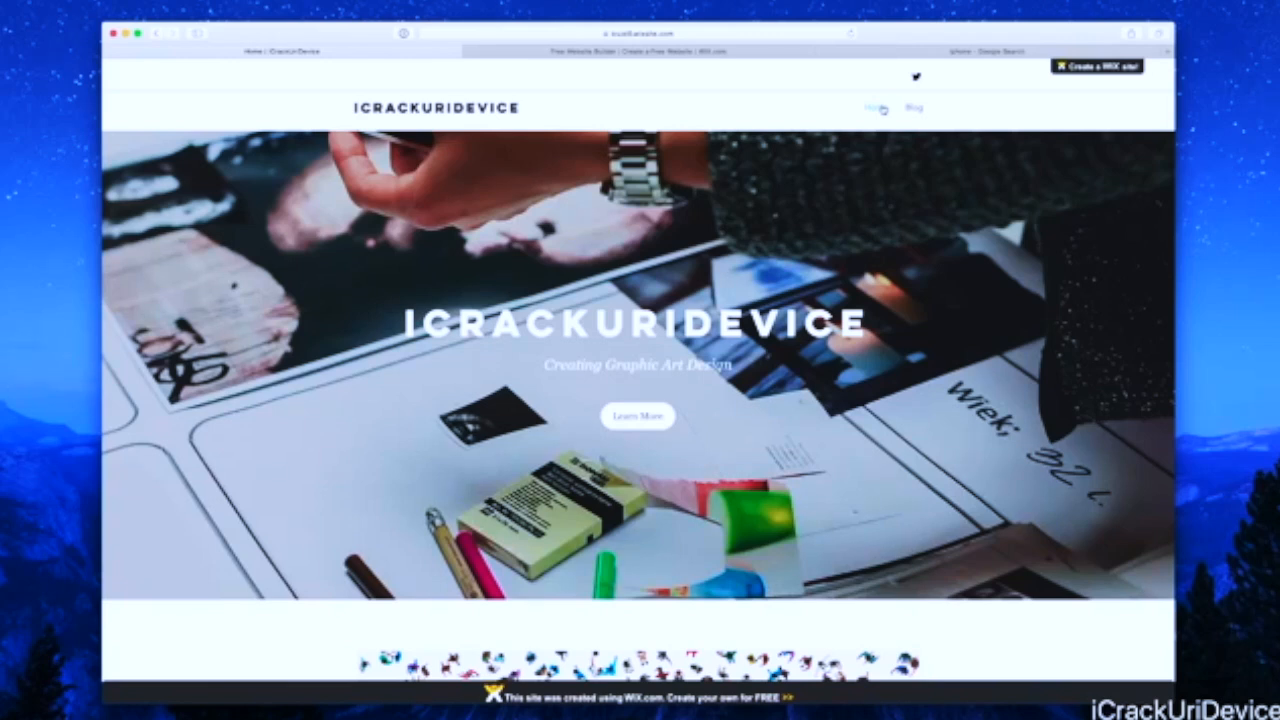
Close the sample site's page and choose Designer as the kind of website to create on Wix
{"action": "left_click", "coordinate": [693, 53]}
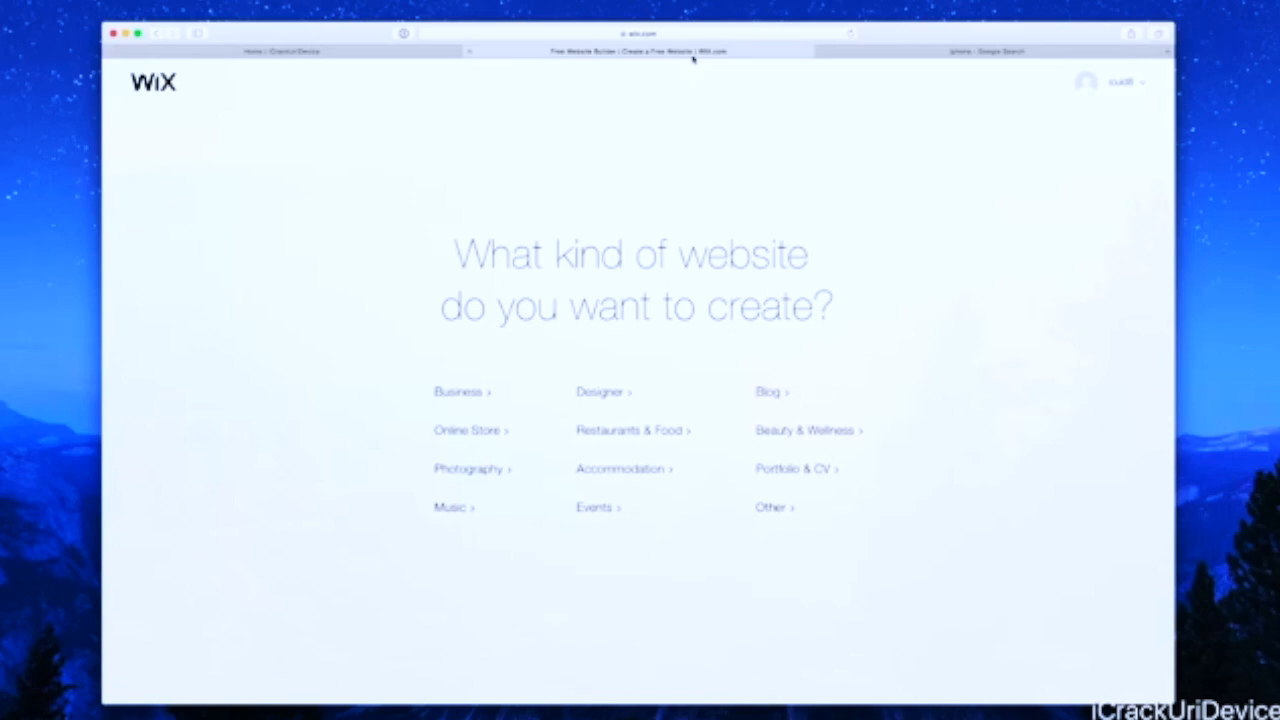
{"action": "left_click", "coordinate": [111, 52]}
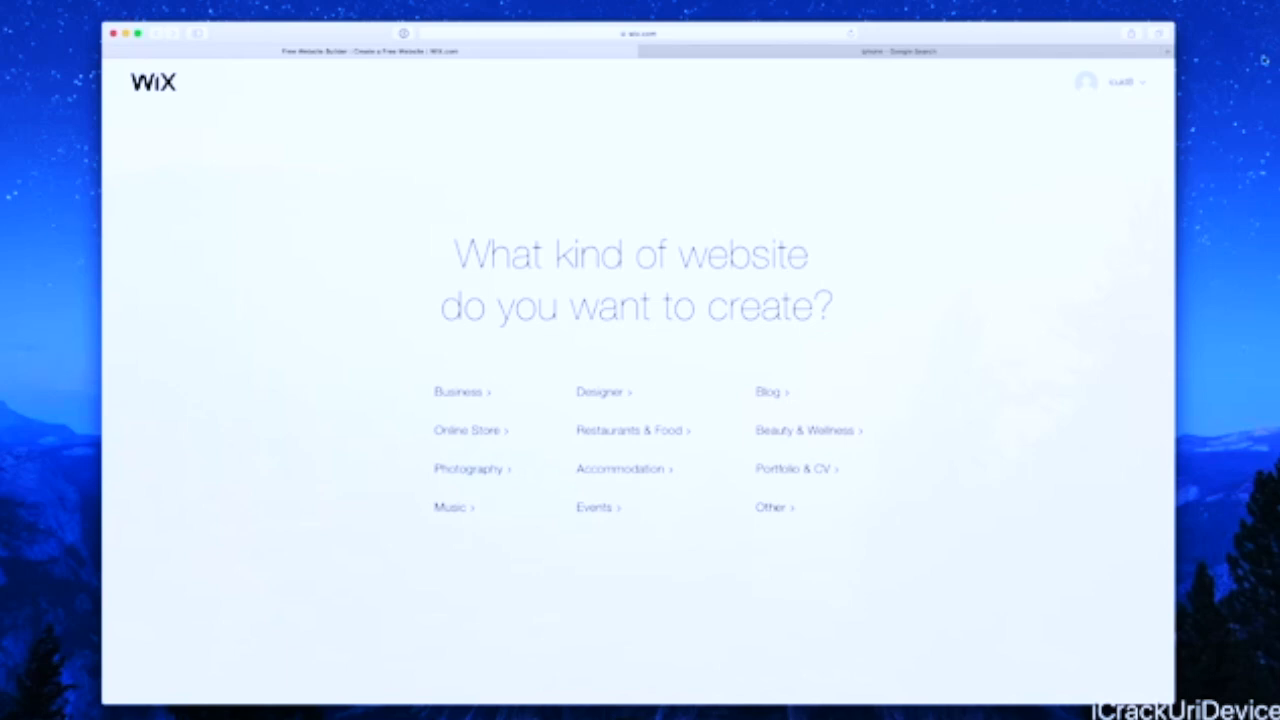
{"action": "left_click_drag", "start_coordinate": [478, 260], "coordinate": [740, 308]}
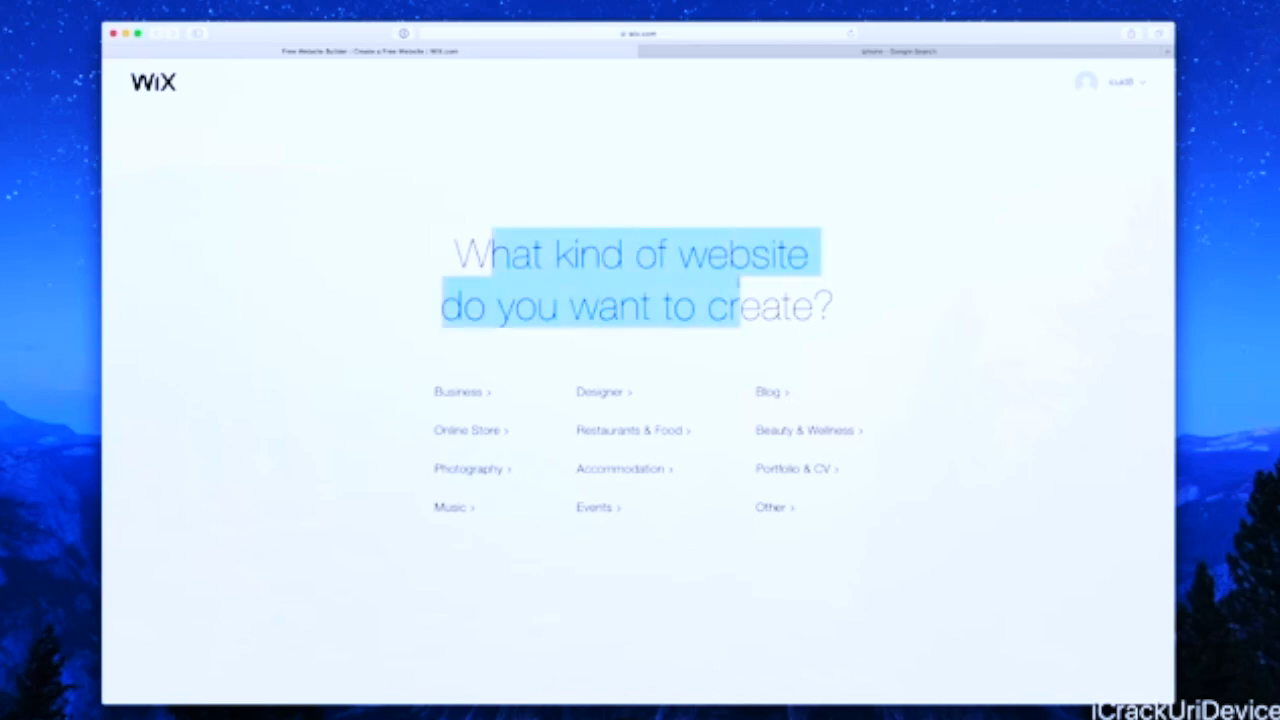
{"action": "left_click", "coordinate": [952, 501]}
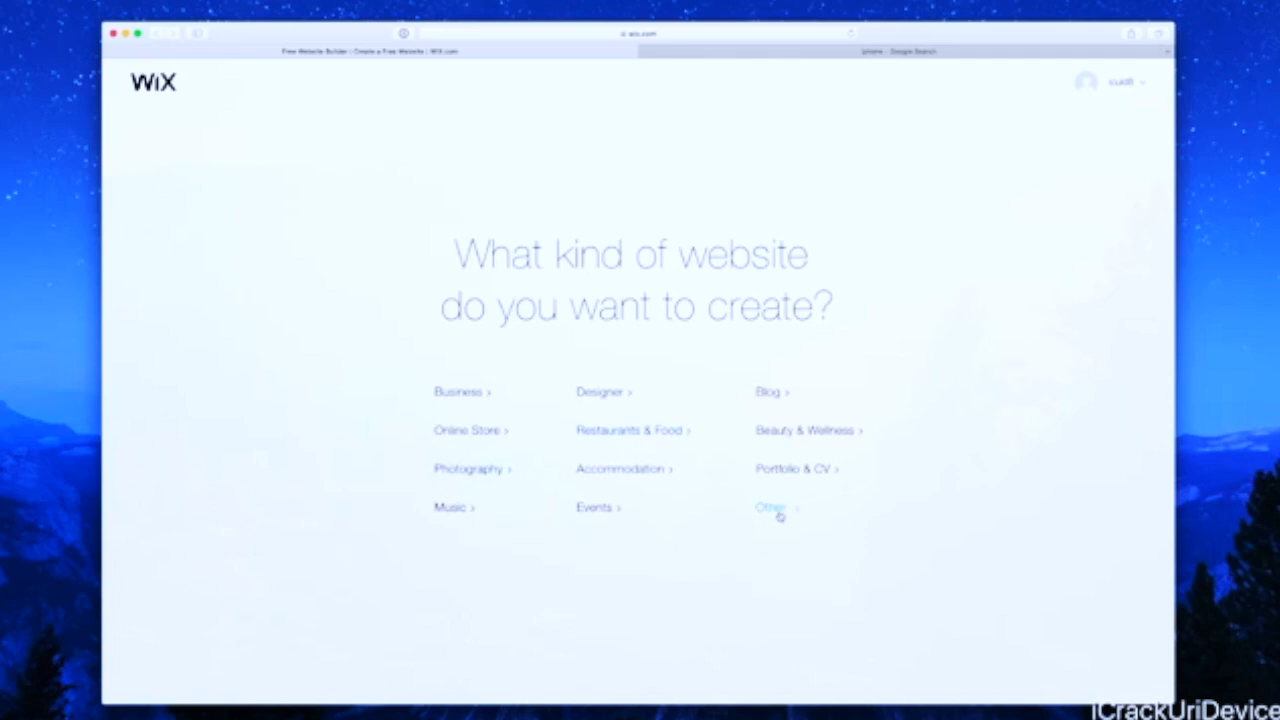
{"action": "left_click", "coordinate": [605, 392]}
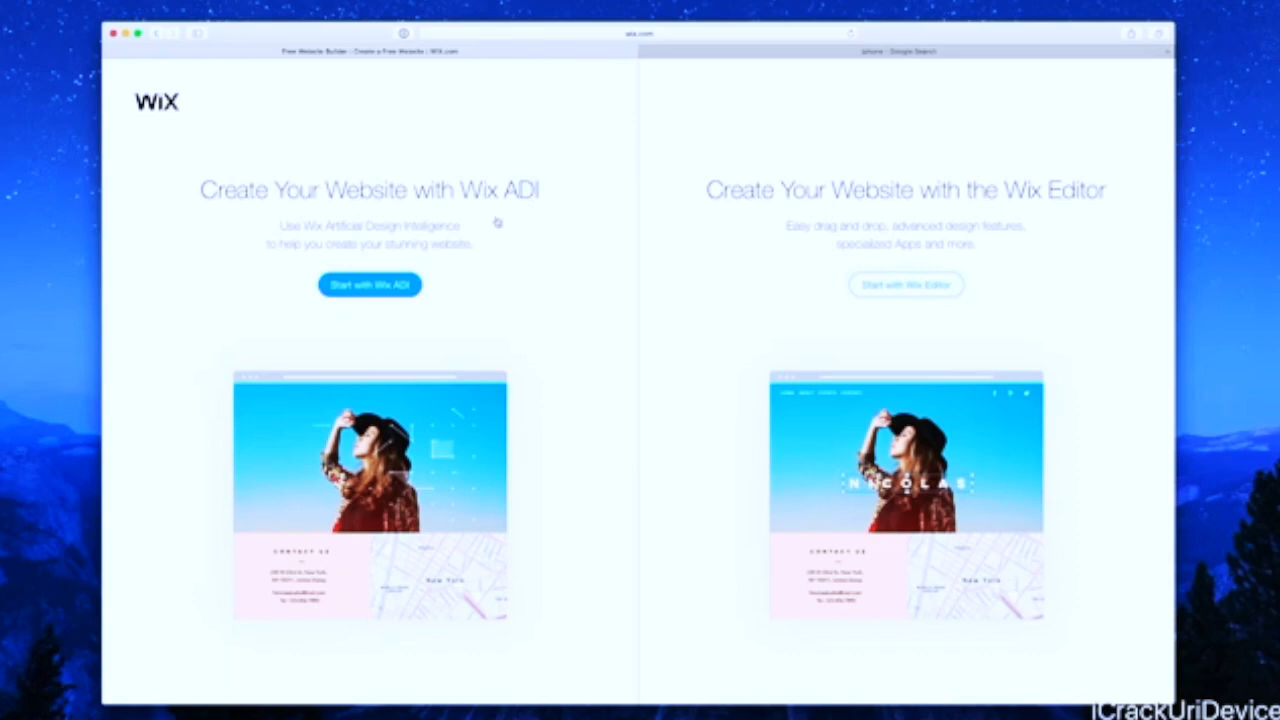
Start a Wix ADI website for a Graphic Designer with the Get subscribers feature selected
{"action": "left_click", "coordinate": [367, 286]}
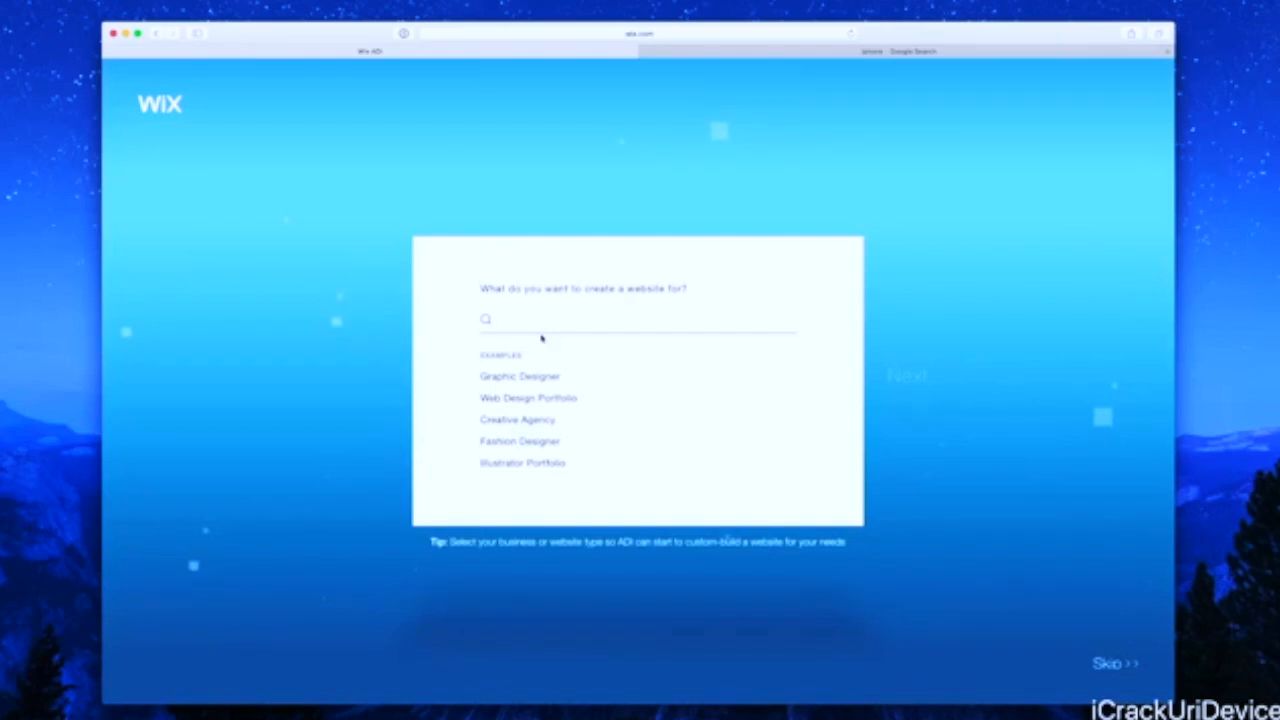
{"action": "left_click", "coordinate": [508, 380]}
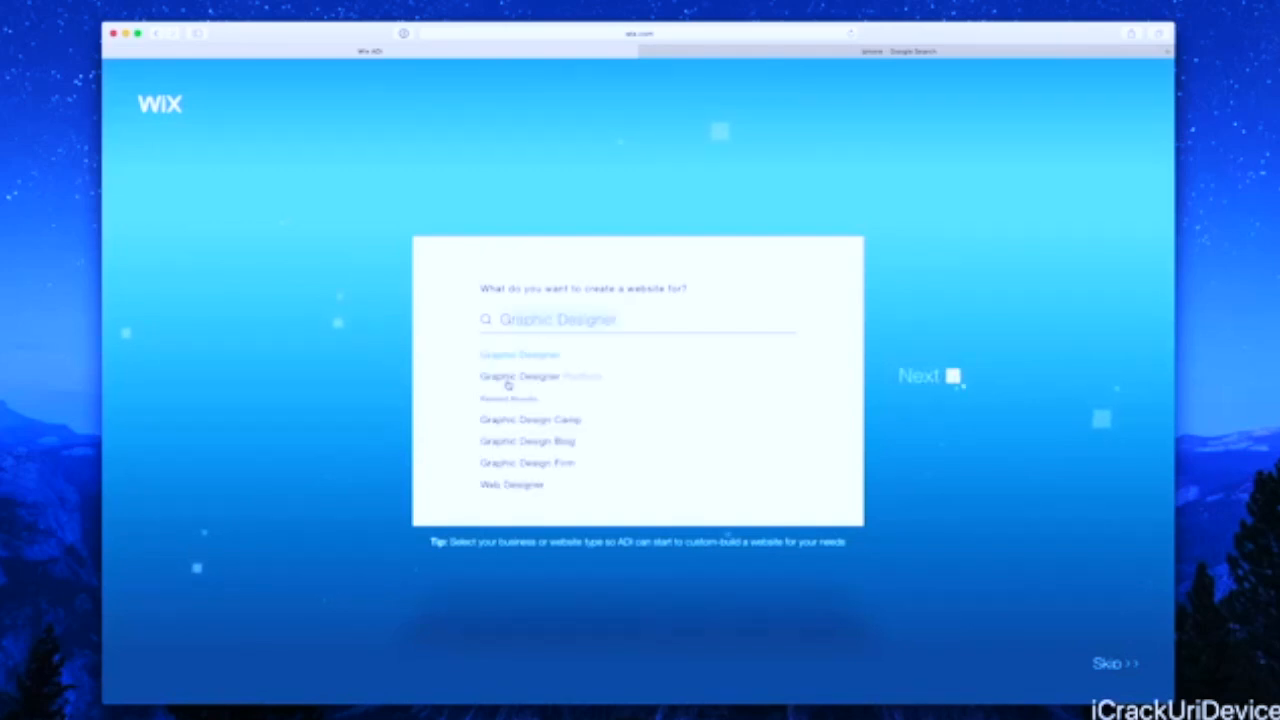
{"action": "left_click", "coordinate": [517, 364]}
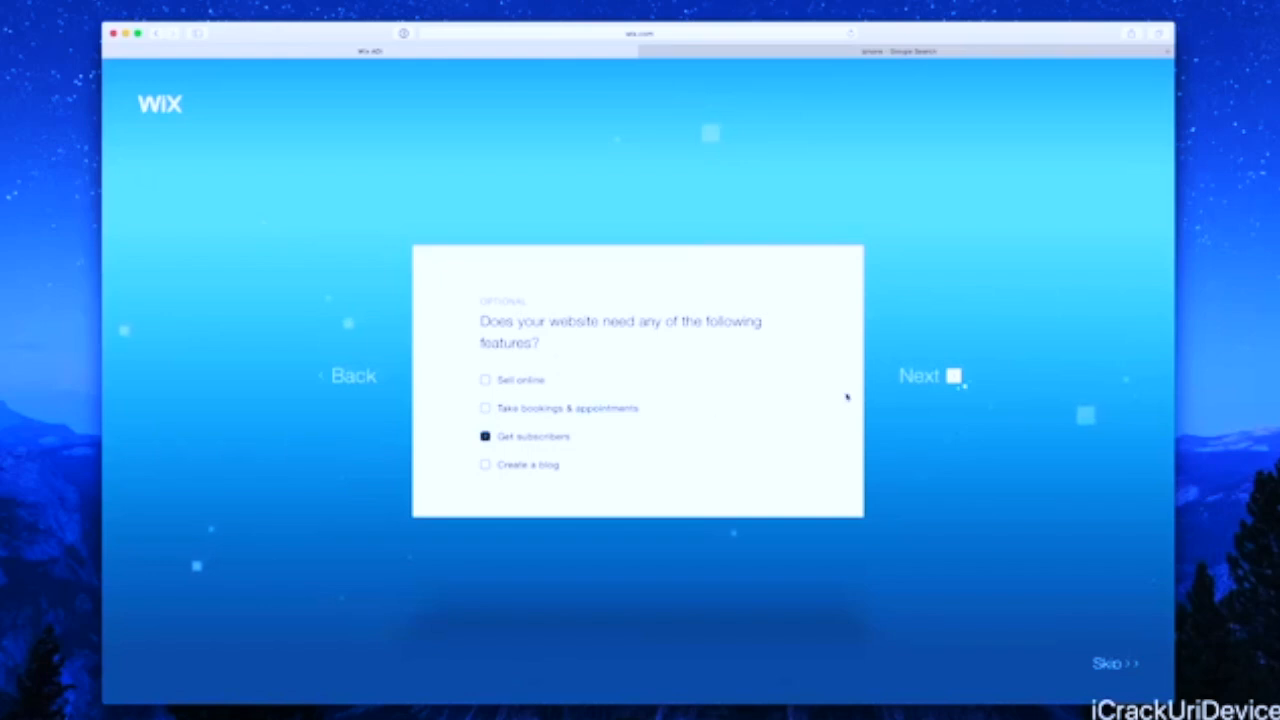
{"action": "left_click", "coordinate": [945, 375]}
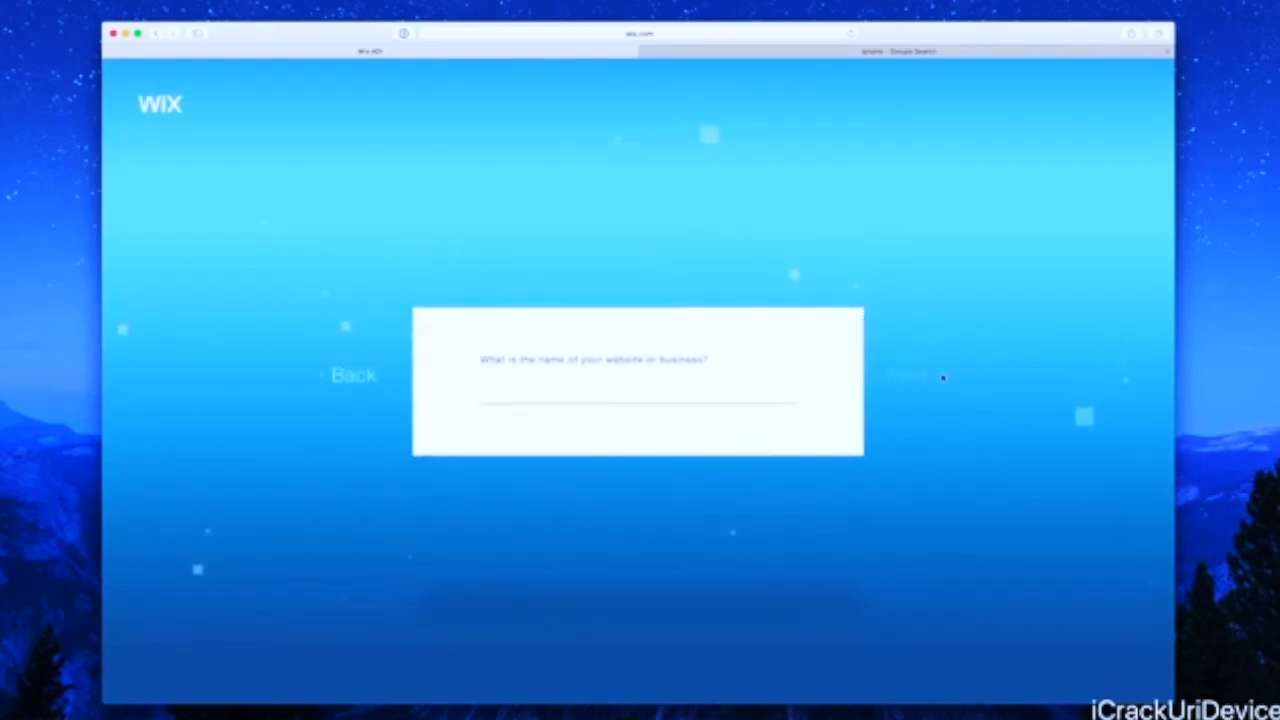
Name the website iCrackUriDevice and skip the business location
{"action": "type", "text": "iCrackUriDevice"}
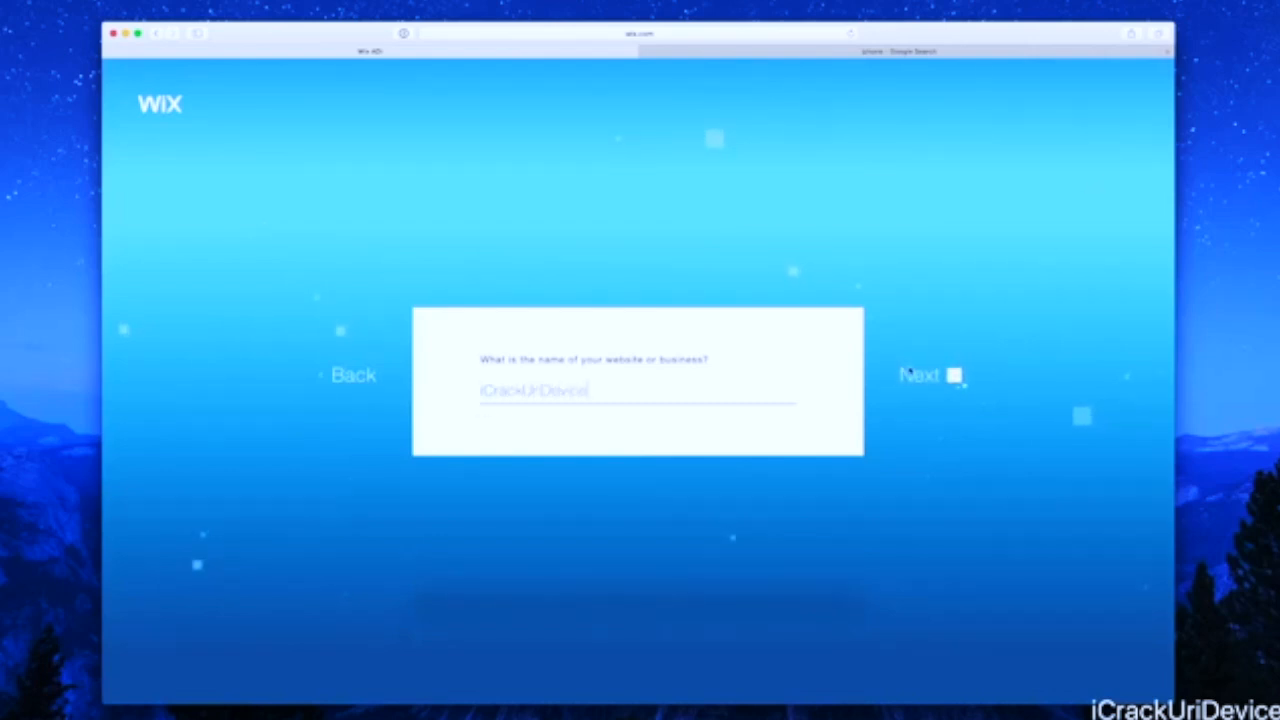
{"action": "left_click", "coordinate": [927, 380]}
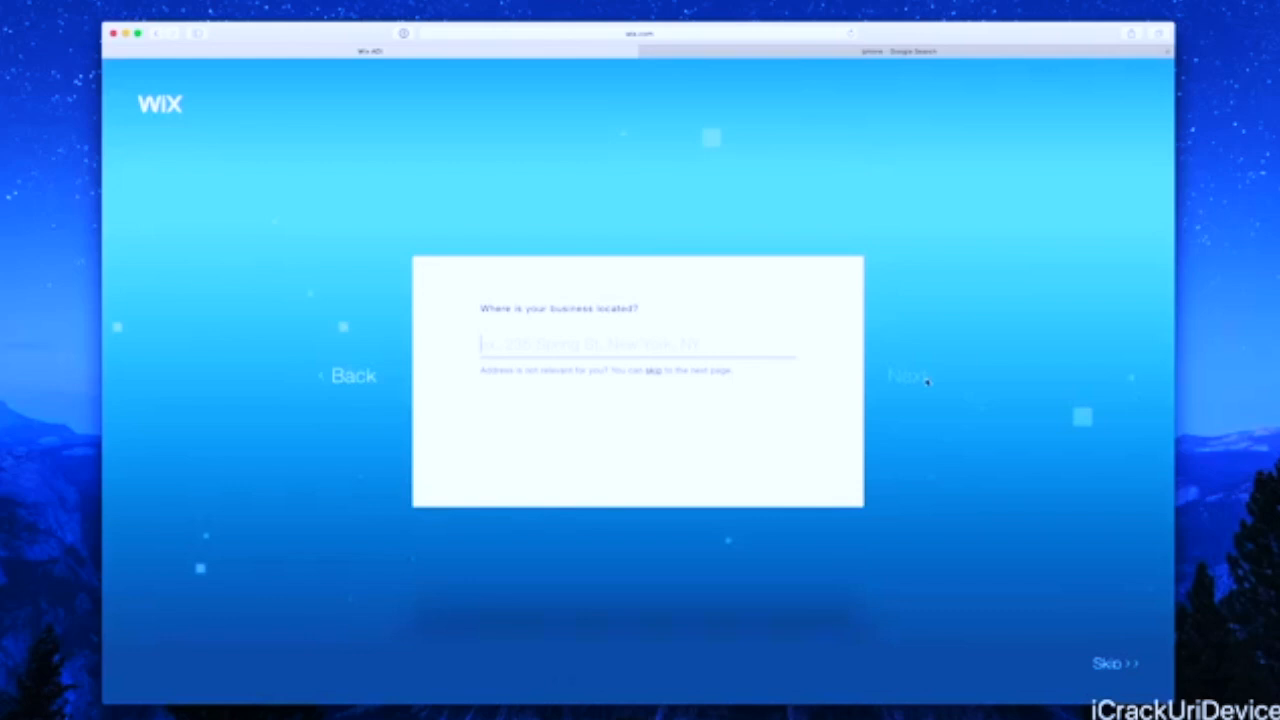
{"action": "left_click", "coordinate": [656, 371]}
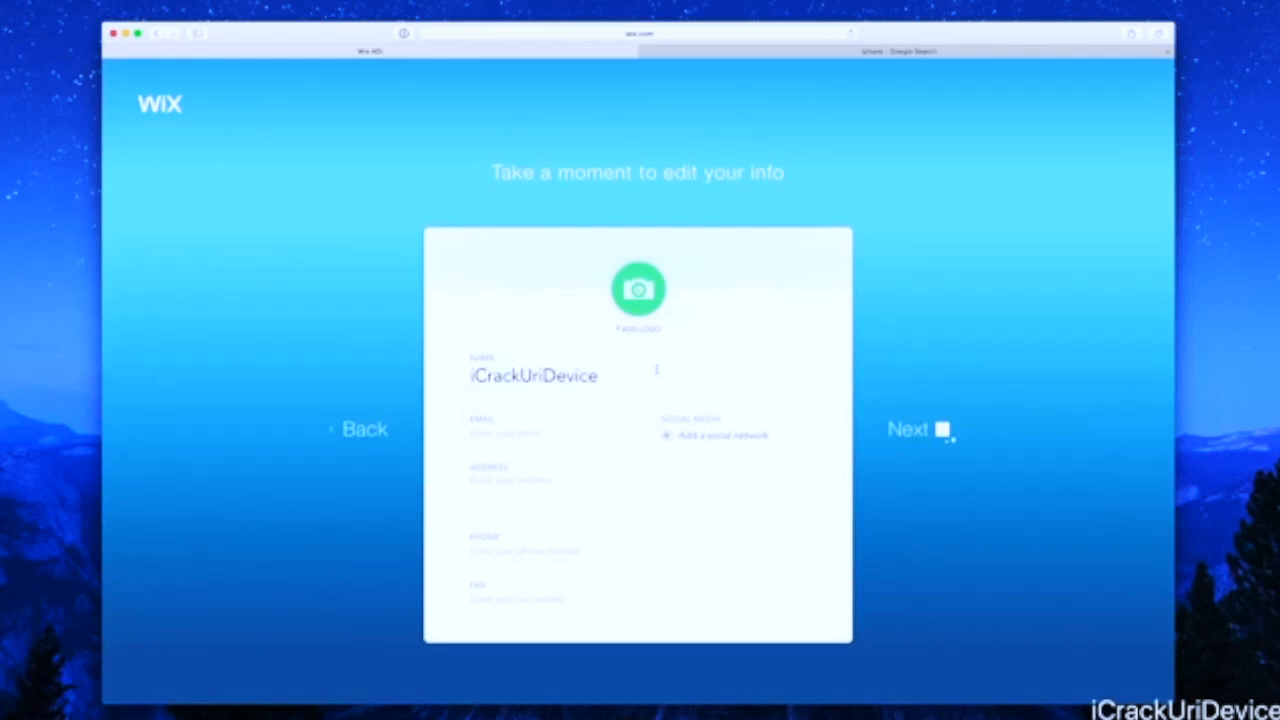
Upload the portrait image from the Website Tutorial folder as the logo and add a Twitter profile link to the site info
{"action": "left_click", "coordinate": [628, 331]}
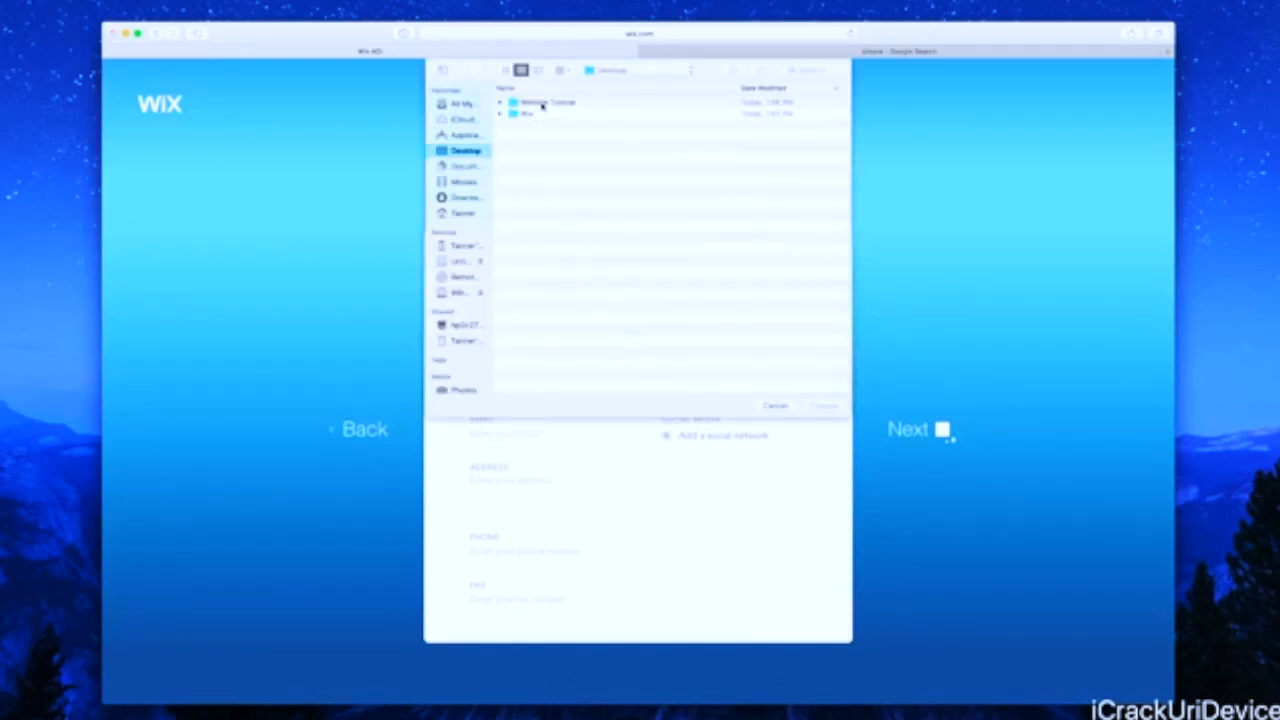
{"action": "double_click", "coordinate": [543, 104]}
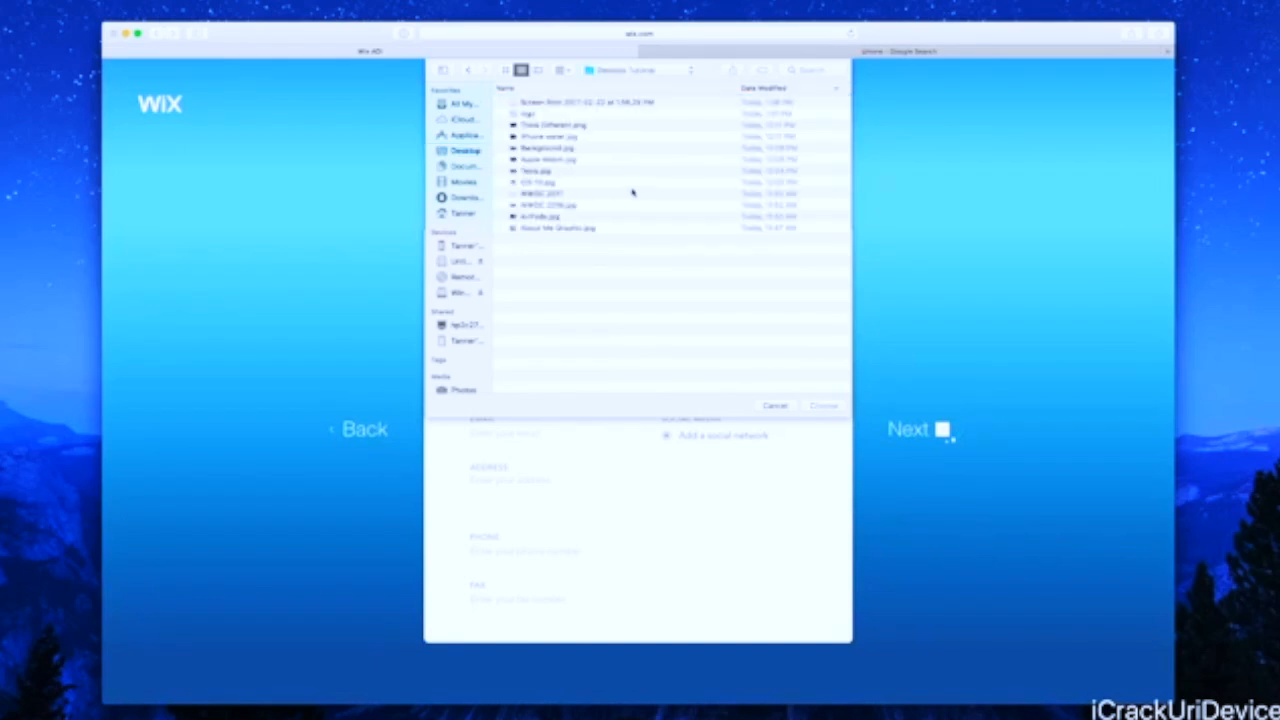
{"action": "double_click", "coordinate": [533, 104]}
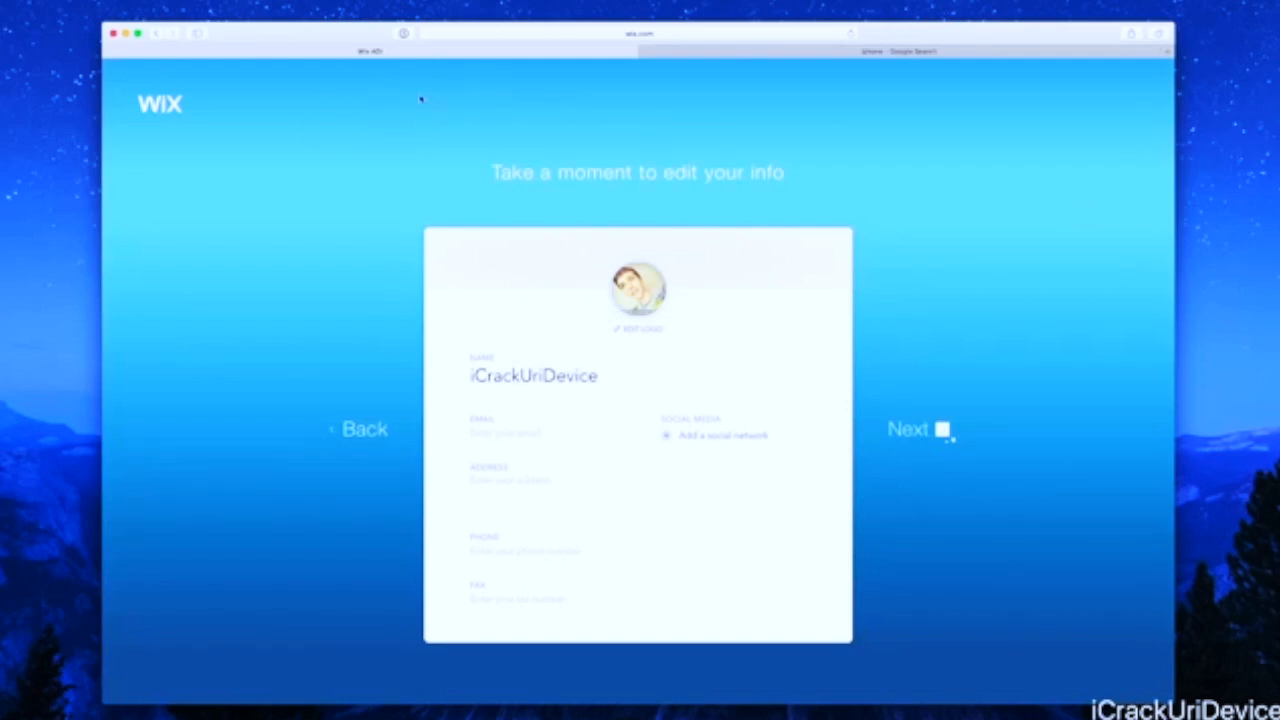
{"action": "left_click", "coordinate": [692, 435]}
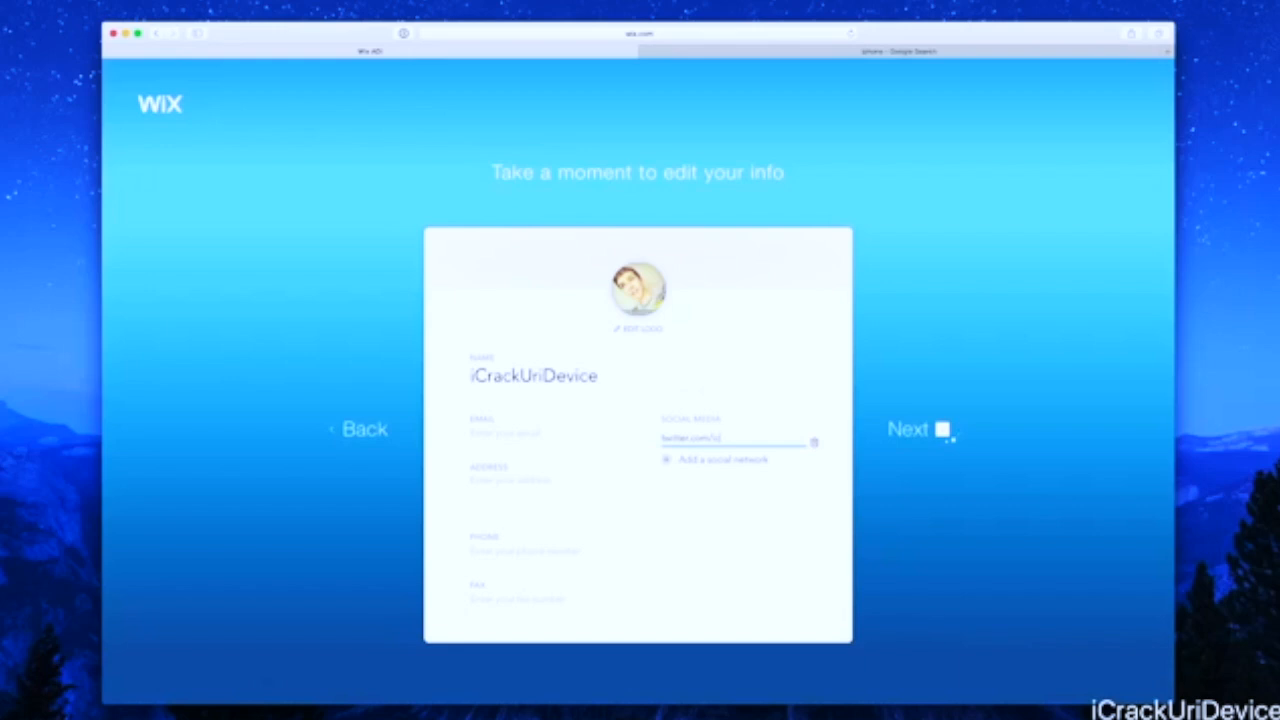
{"action": "type", "text": "e"}
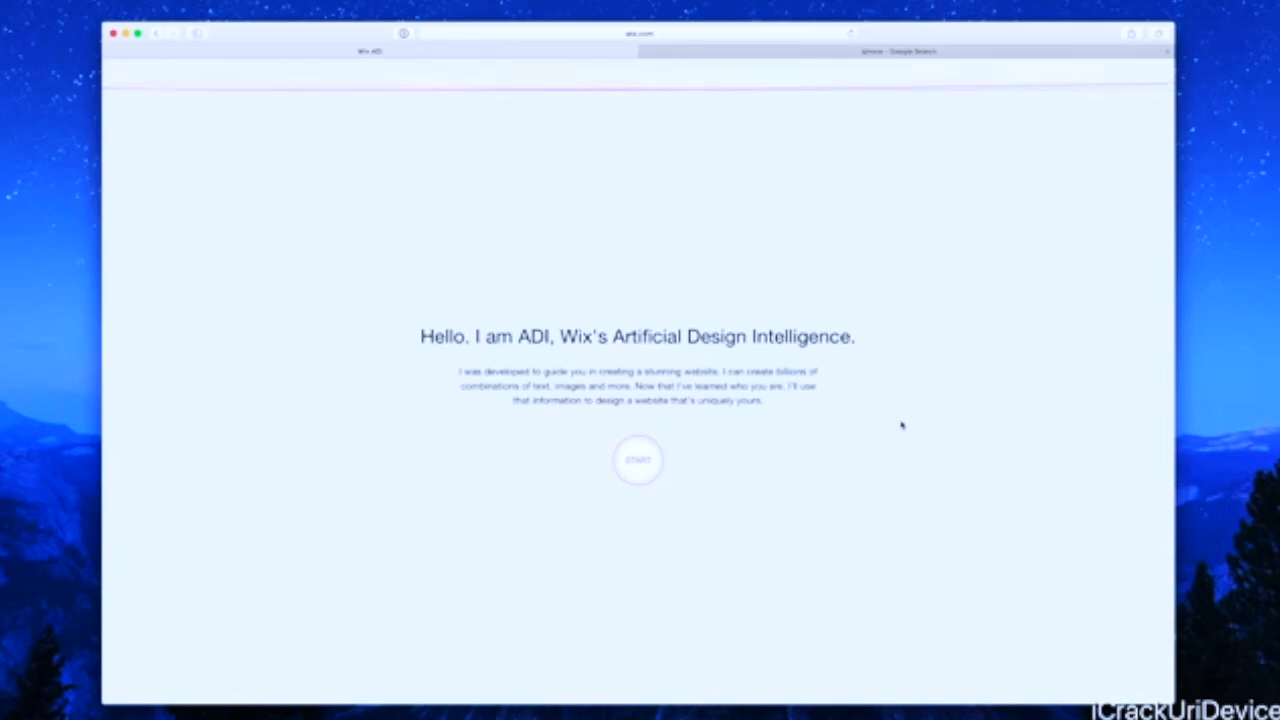
Have ADI create the homepage using the Minimal design
{"action": "left_click", "coordinate": [630, 466]}
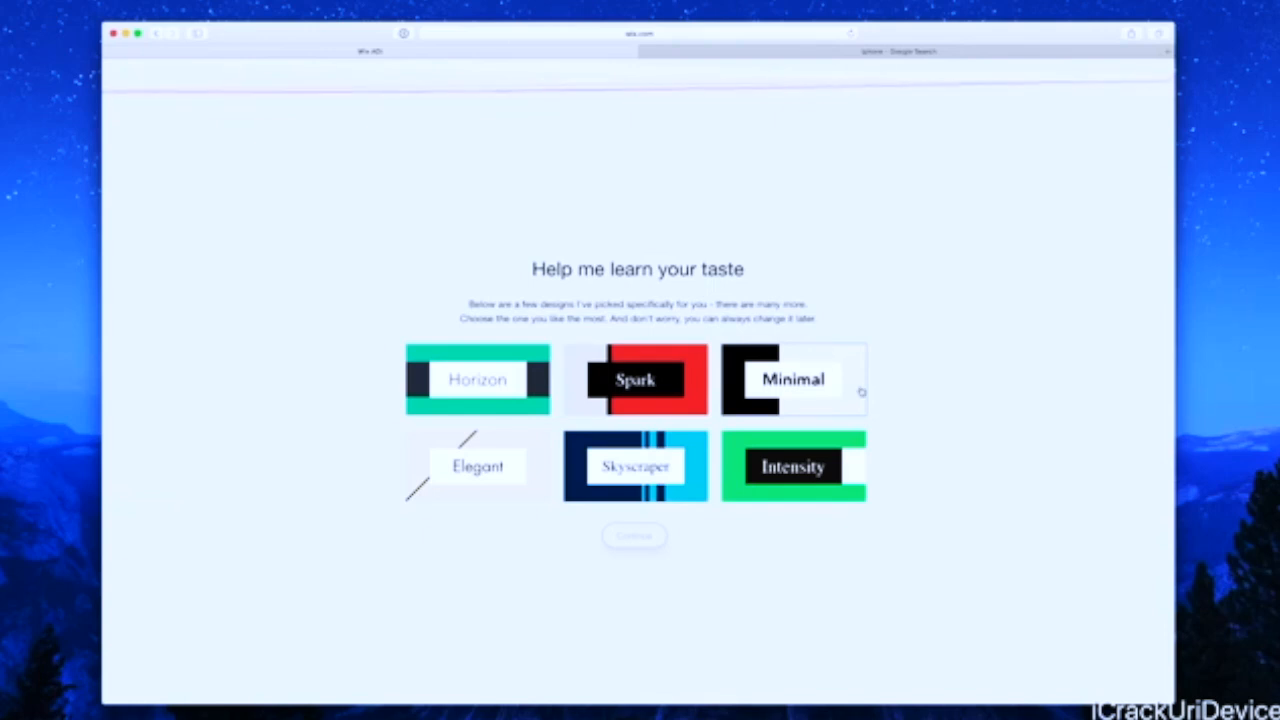
{"action": "left_click", "coordinate": [784, 388]}
{"action": "left_click", "coordinate": [634, 545]}
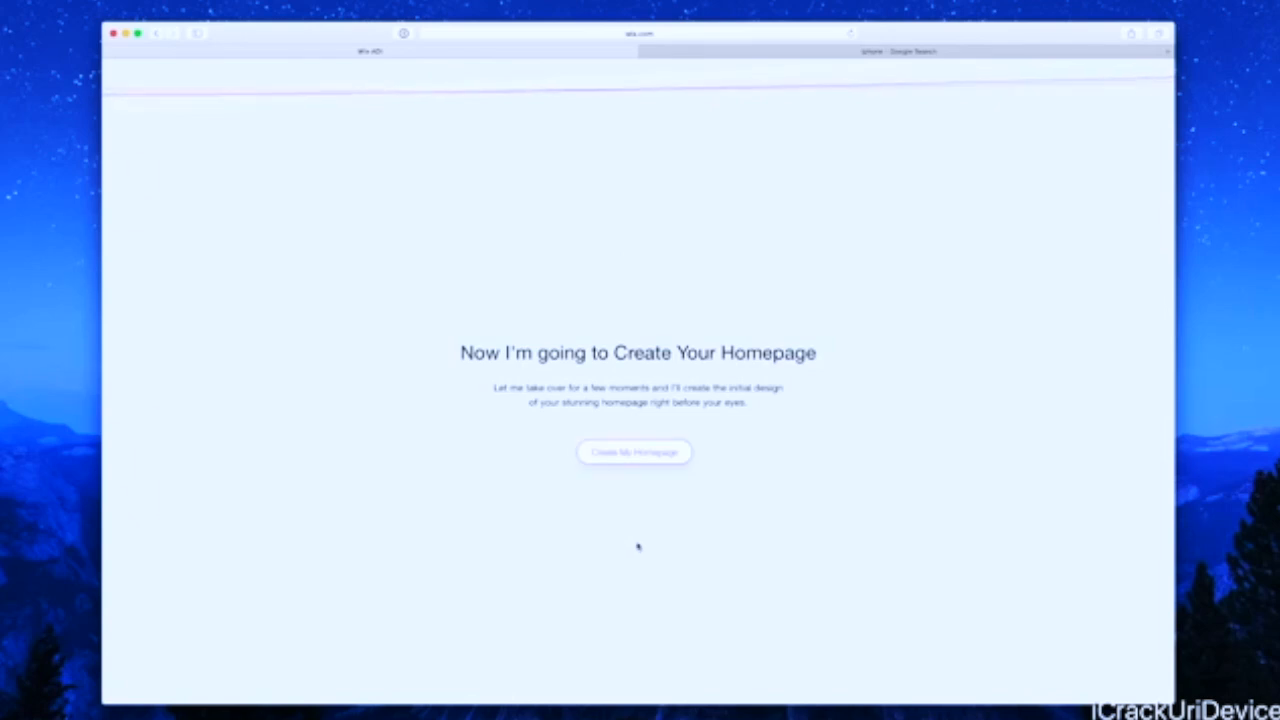
{"action": "left_click", "coordinate": [672, 455]}
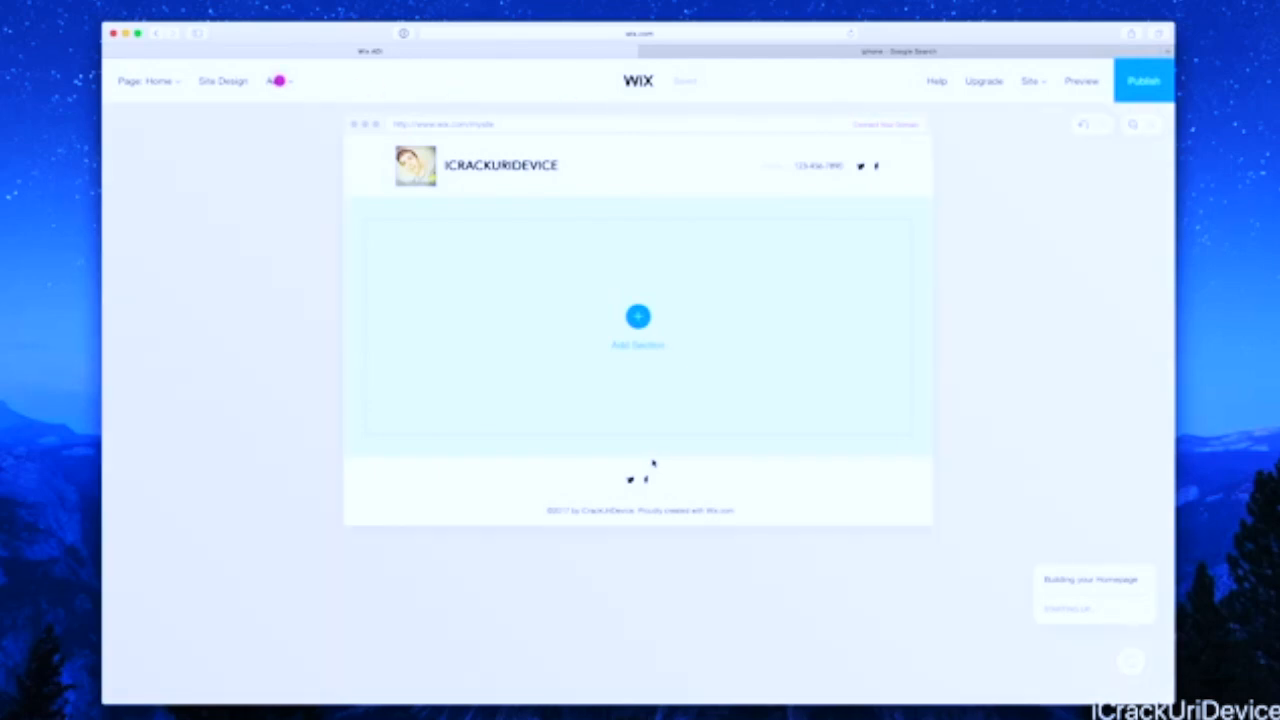
Add a Welcome section with a full-width photo and centred site name, followed by a Projects section with a two-column image collage
{"action": "left_click", "coordinate": [278, 80]}
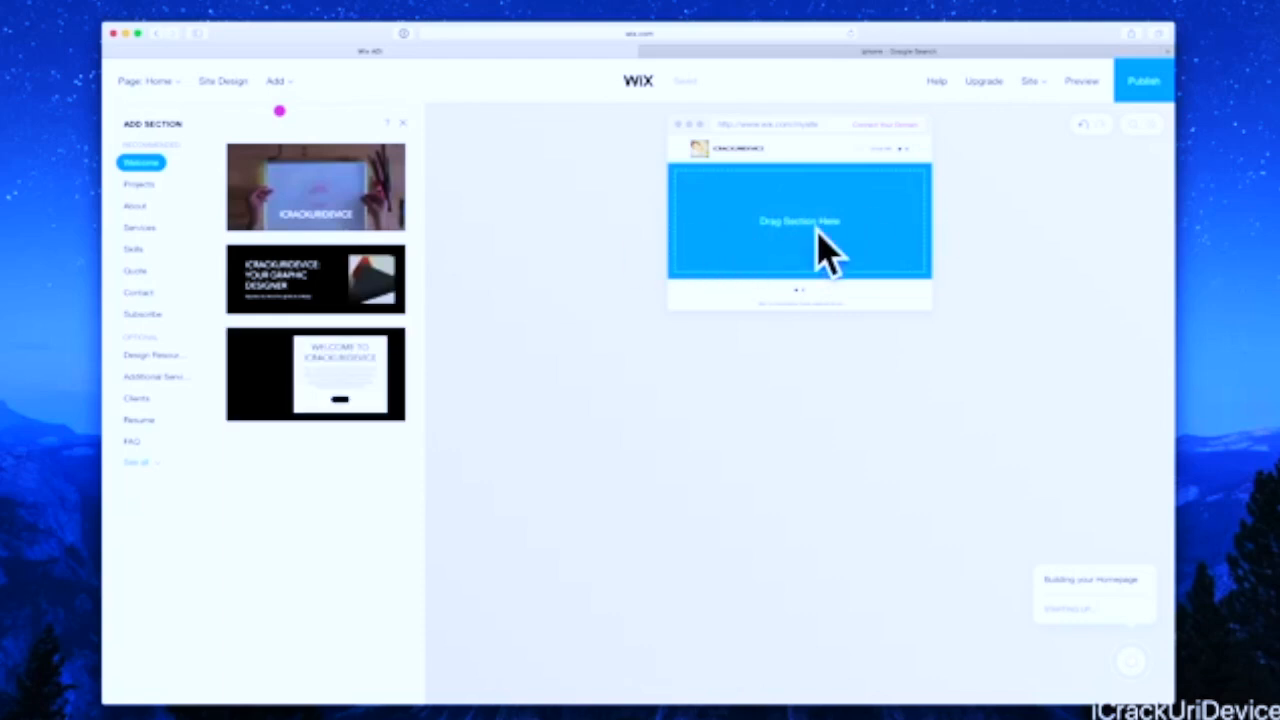
{"action": "left_click", "coordinate": [316, 491]}
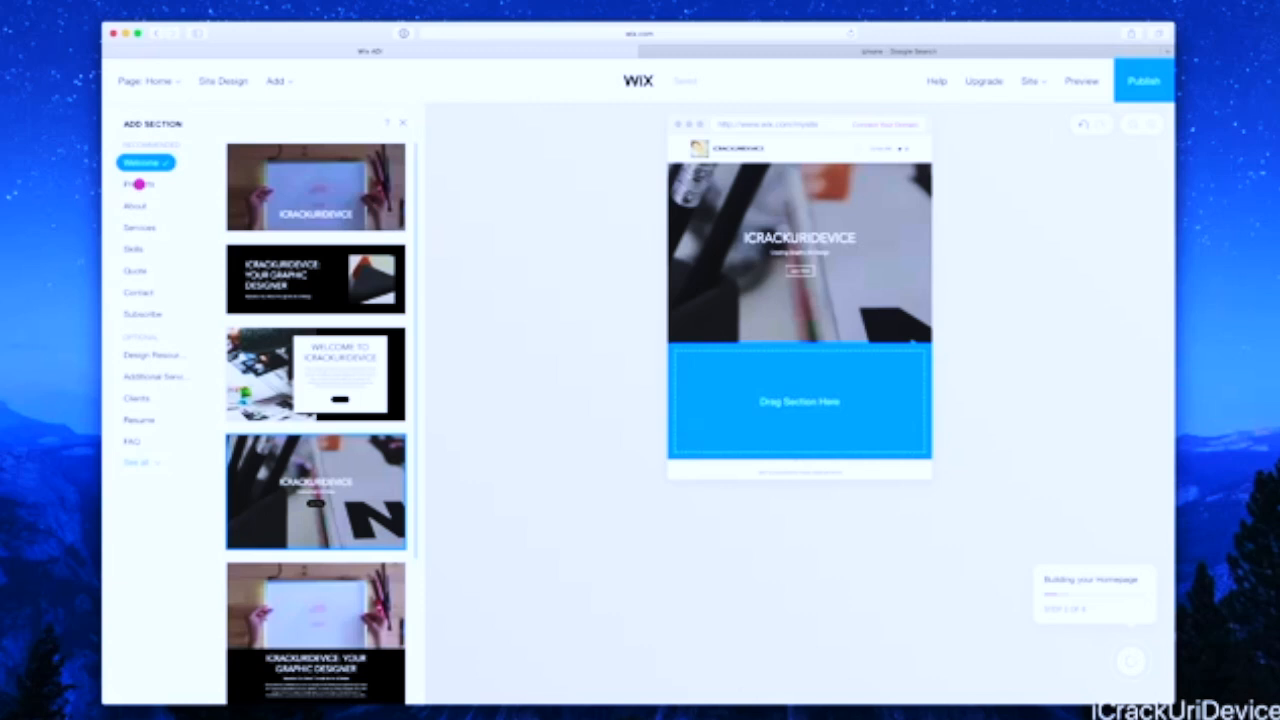
{"action": "left_click", "coordinate": [138, 184]}
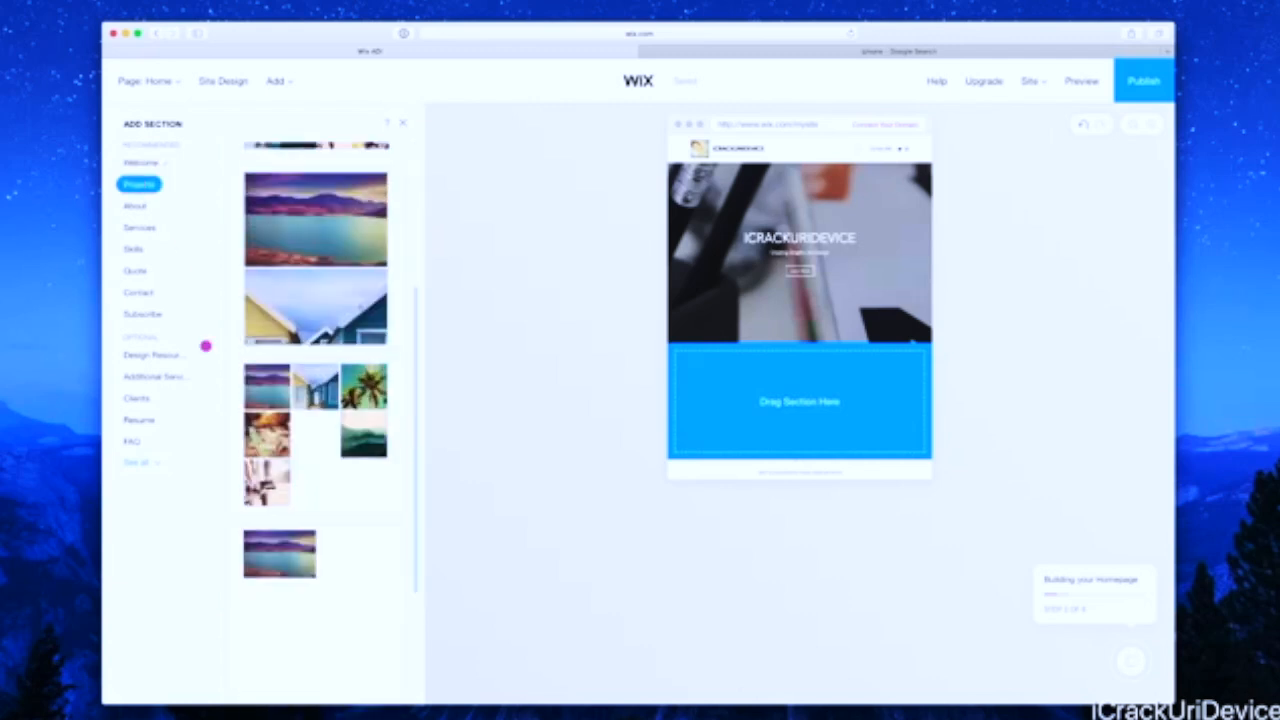
{"action": "left_click", "coordinate": [316, 610]}
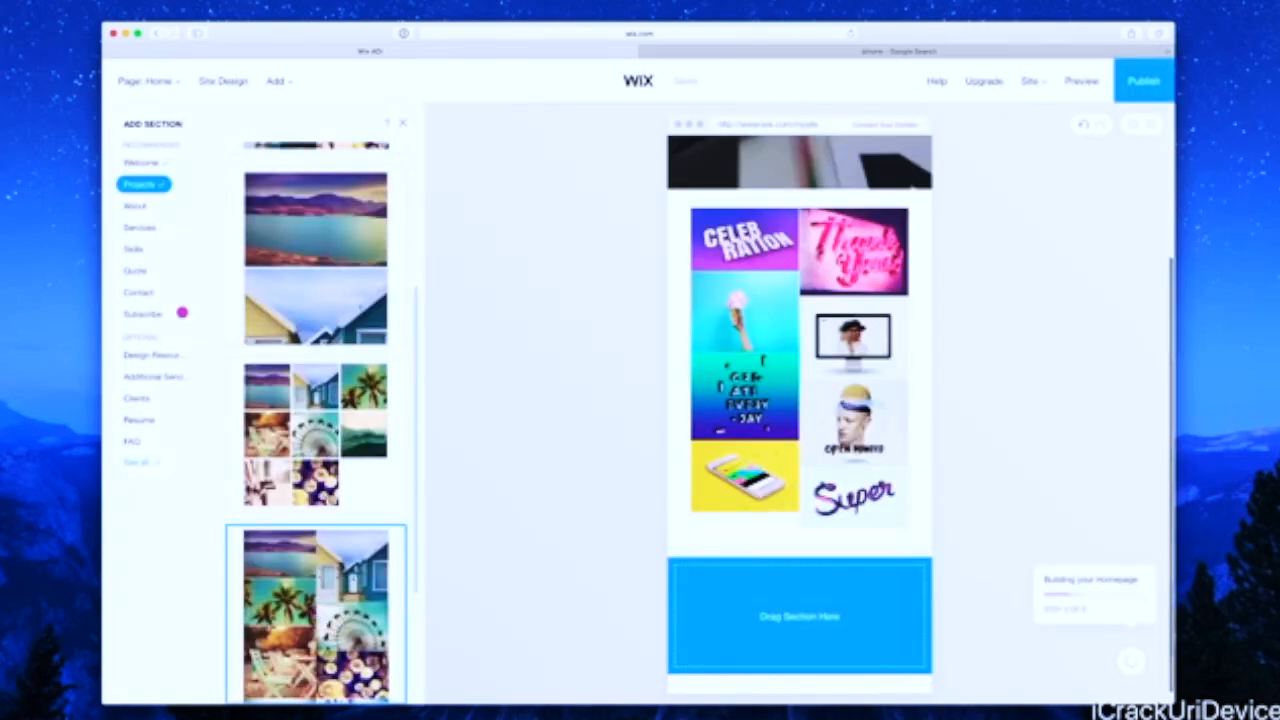
Add the text-only My Story layout as the About section and a Services section with three images in a row
{"action": "left_click", "coordinate": [135, 205]}
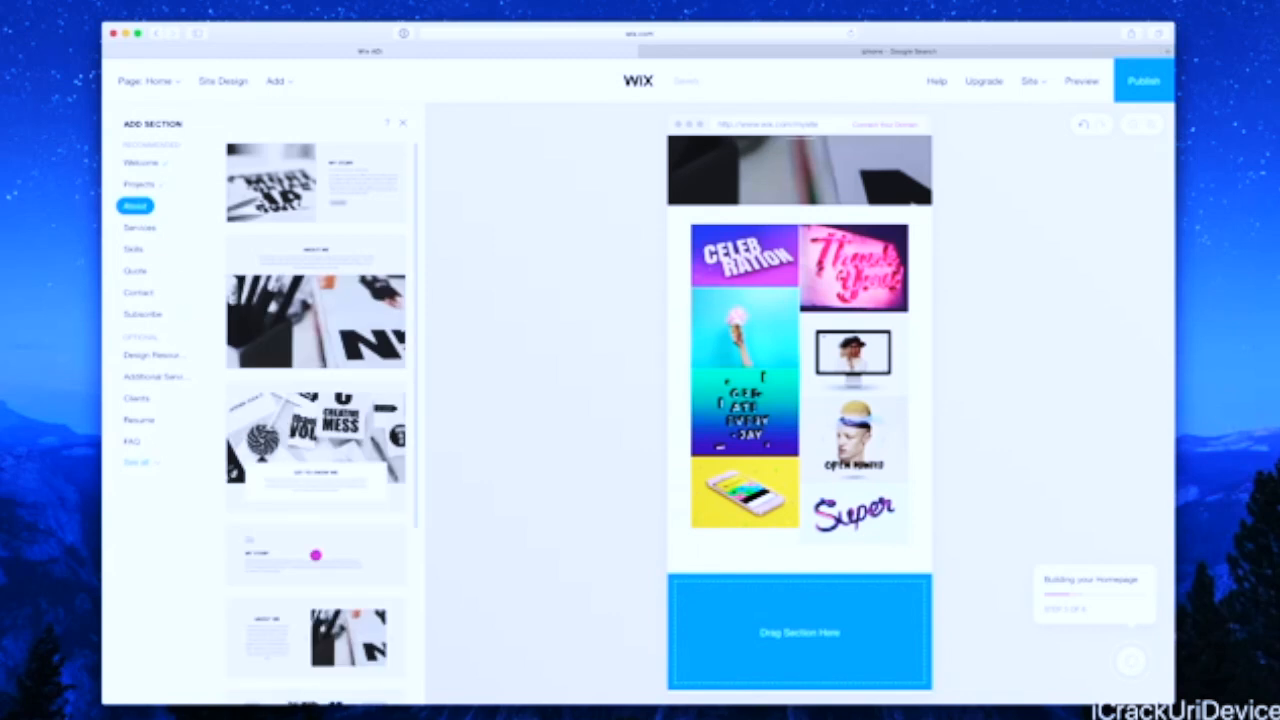
{"action": "left_click", "coordinate": [315, 554]}
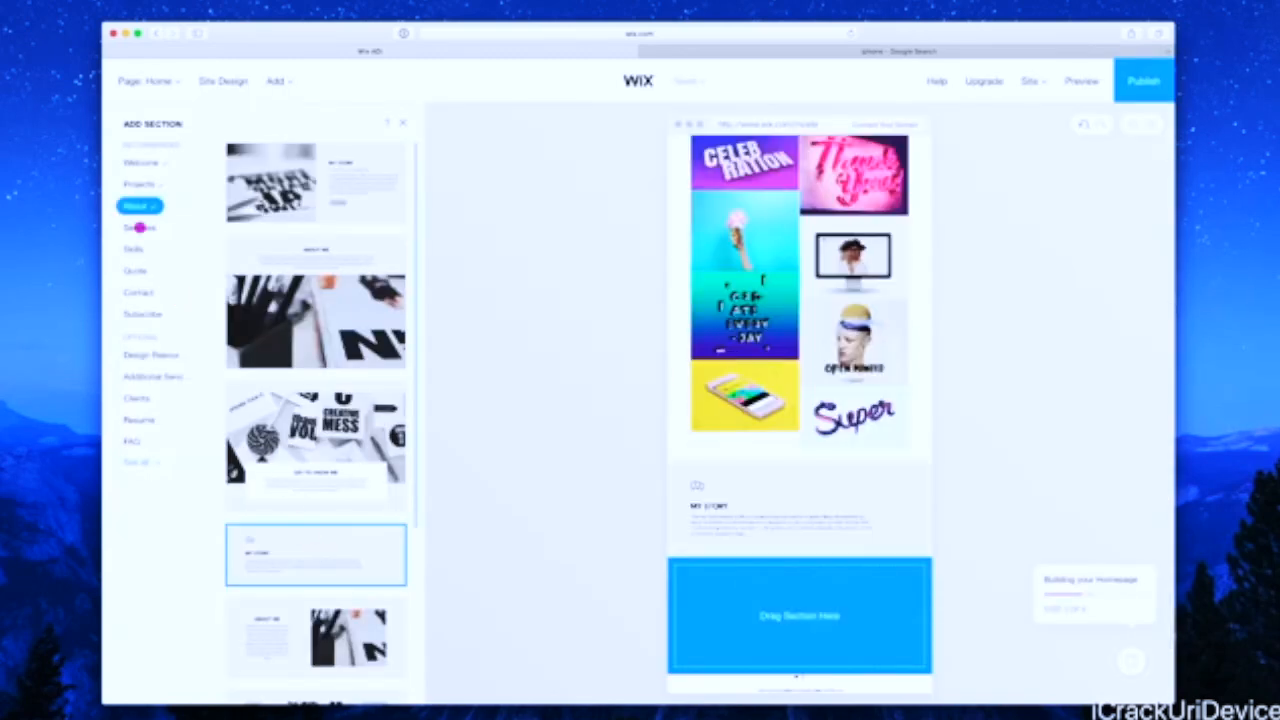
{"action": "left_click", "coordinate": [140, 228]}
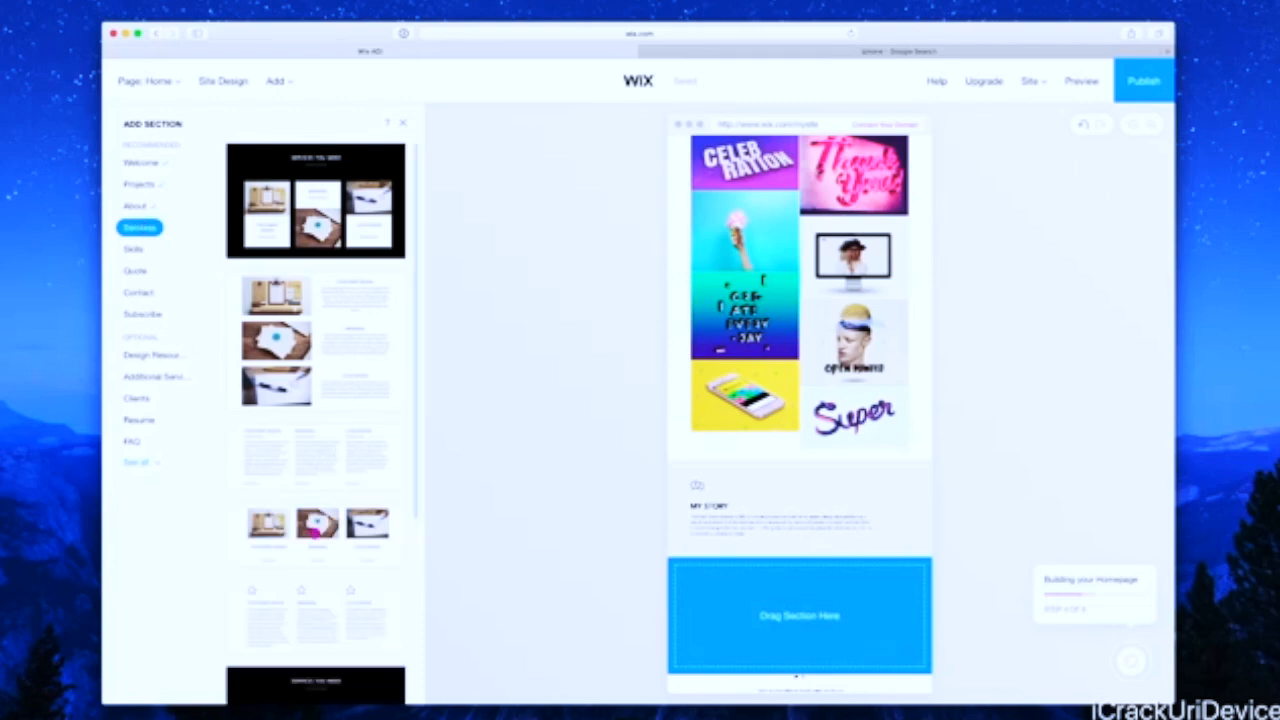
{"action": "left_click", "coordinate": [315, 530]}
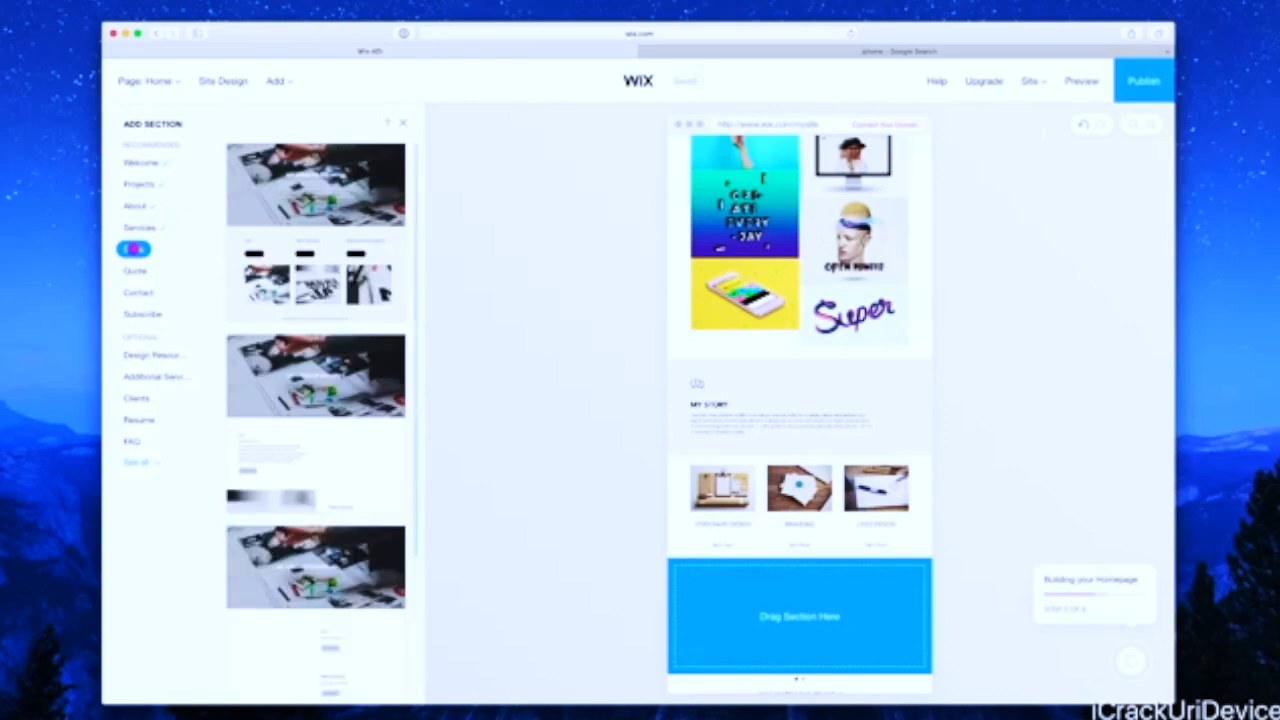
Add a Skills section with alternating image and text blocks, followed by a Quote section with the photo before the quote text
{"action": "left_click", "coordinate": [314, 424]}
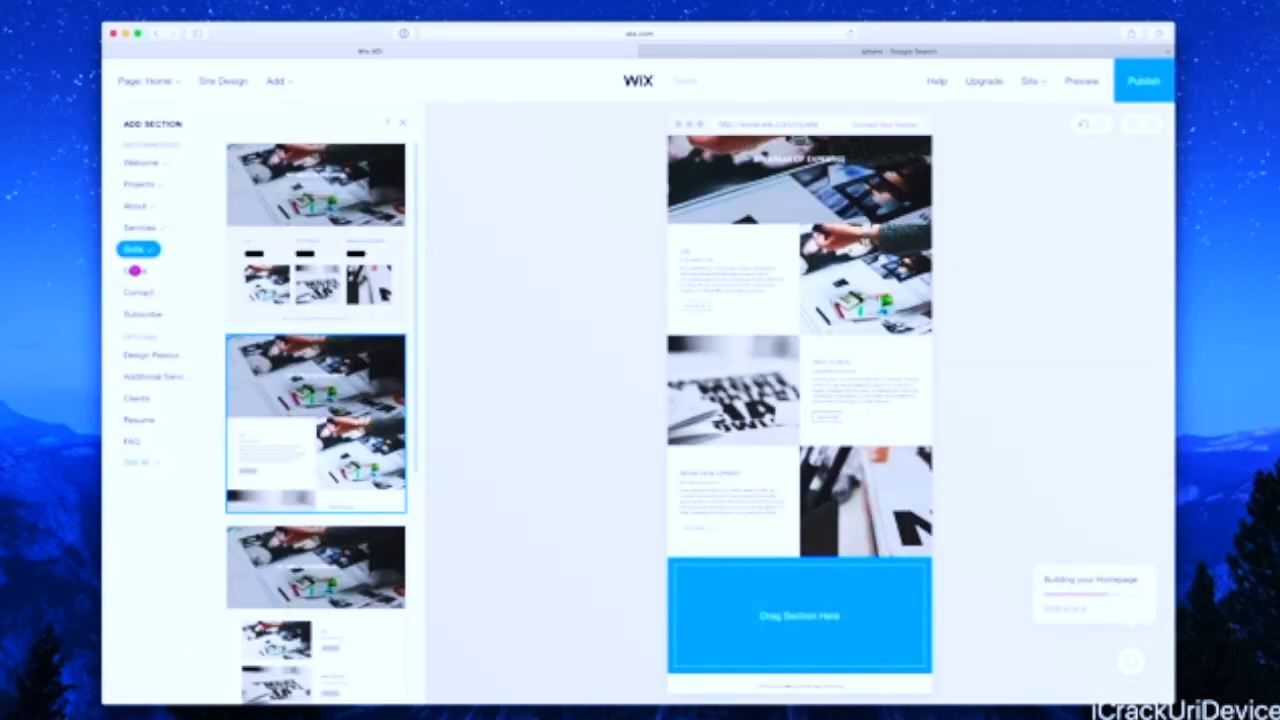
{"action": "left_click", "coordinate": [134, 270]}
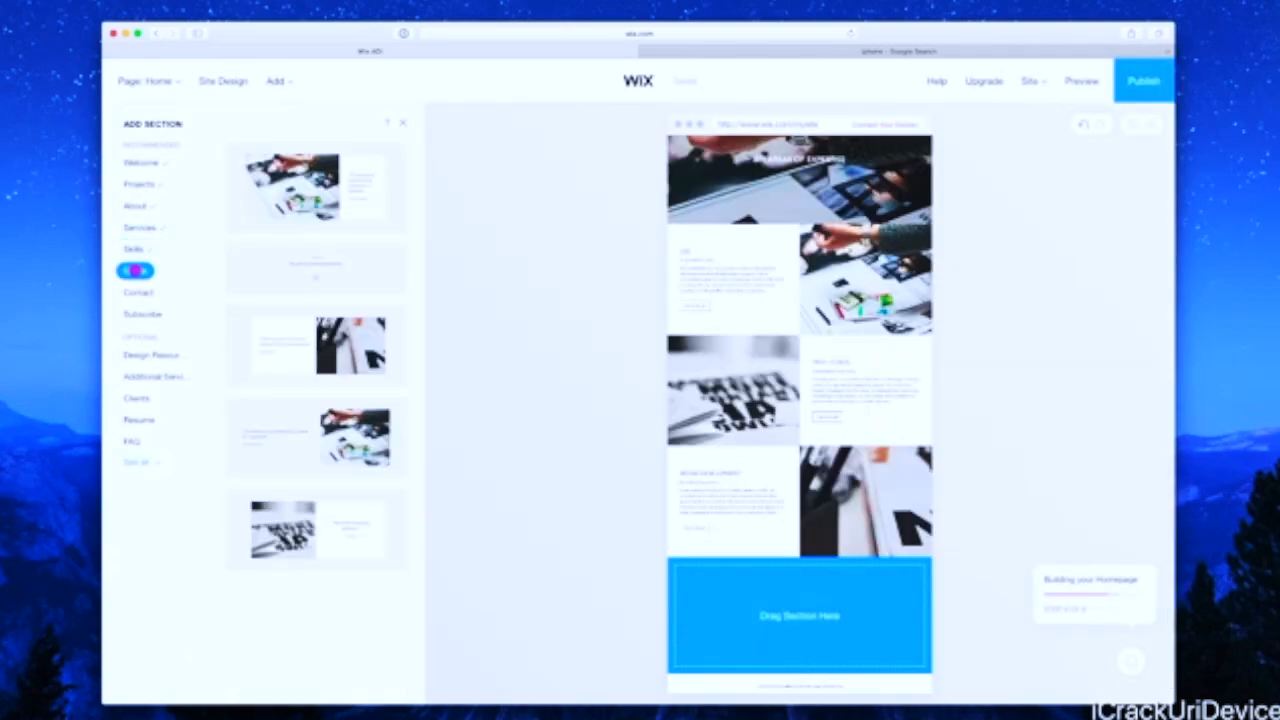
{"action": "left_click", "coordinate": [320, 528]}
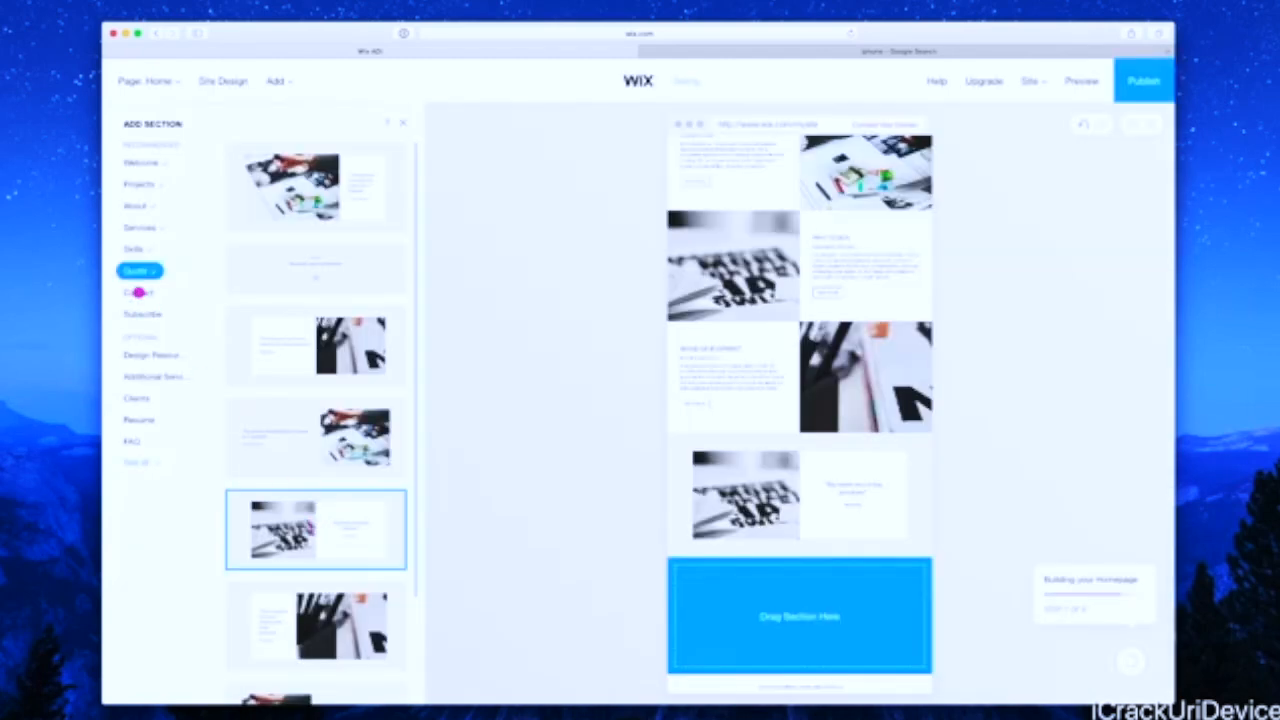
Add the black Contact Me section with centred intro text above the form, and the first Subscribe layout with a full-width black submit bar
{"action": "left_click", "coordinate": [140, 292]}
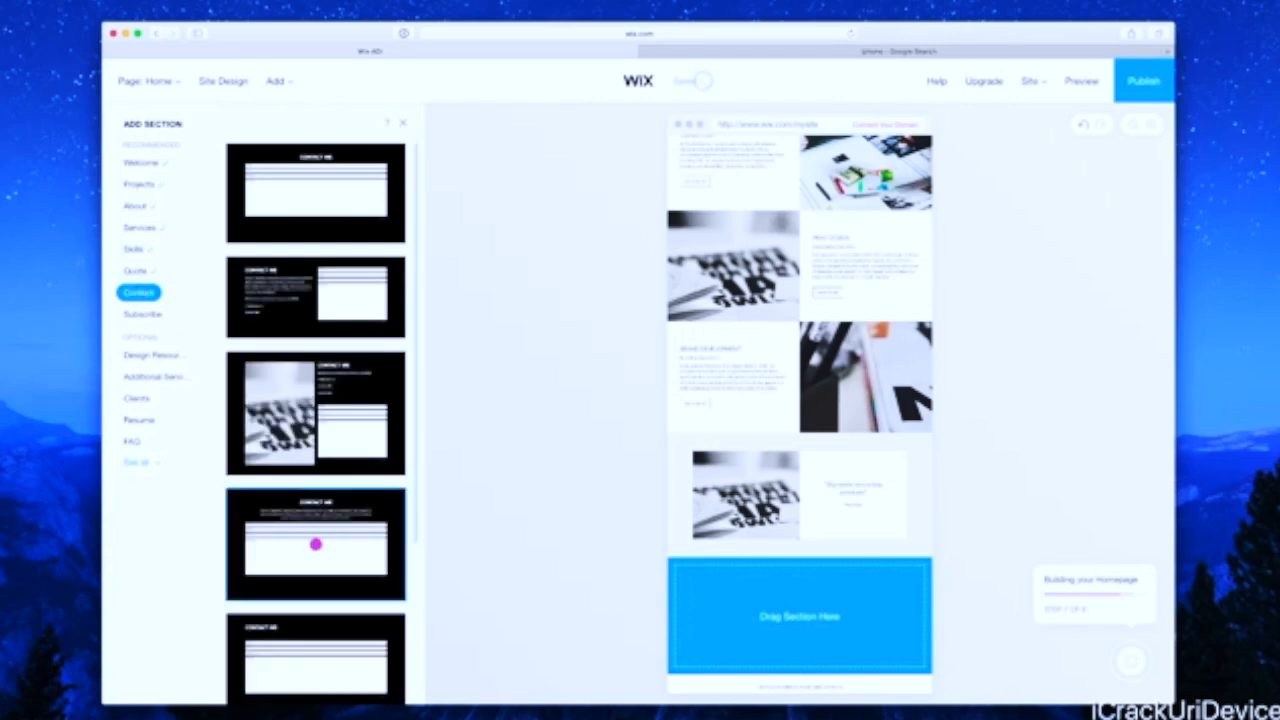
{"action": "left_click", "coordinate": [315, 543]}
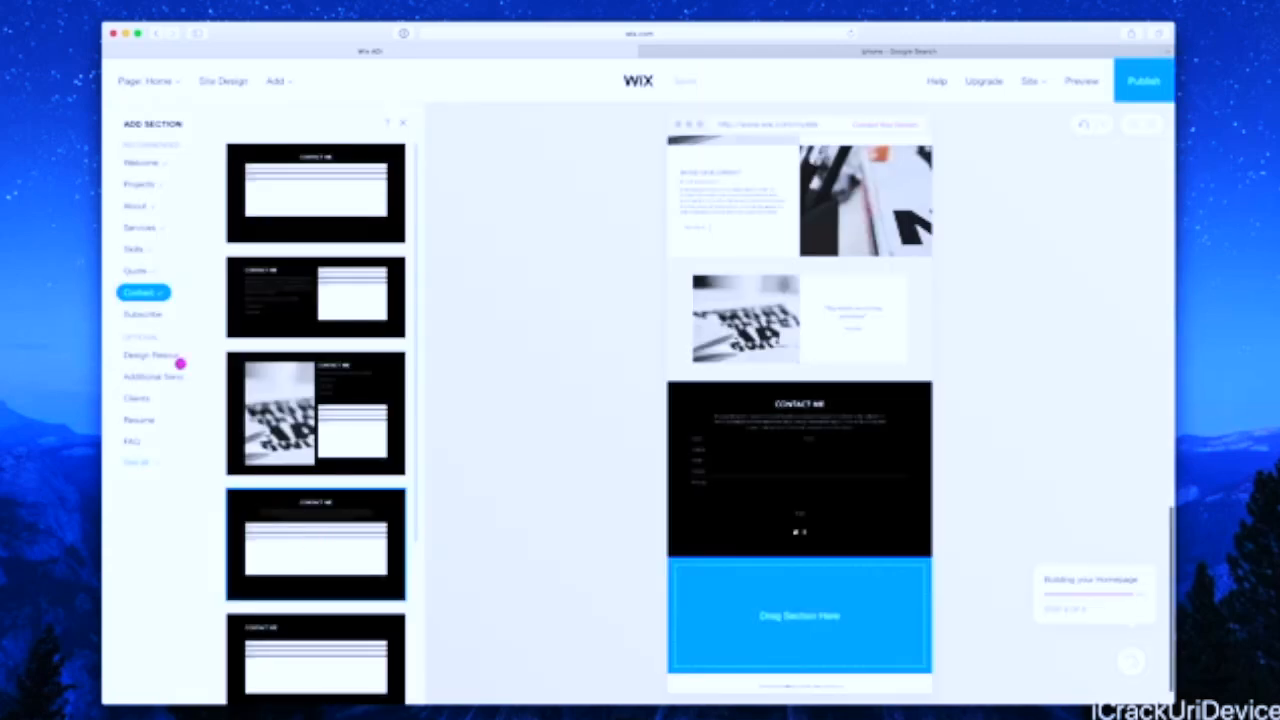
{"action": "left_click", "coordinate": [144, 314]}
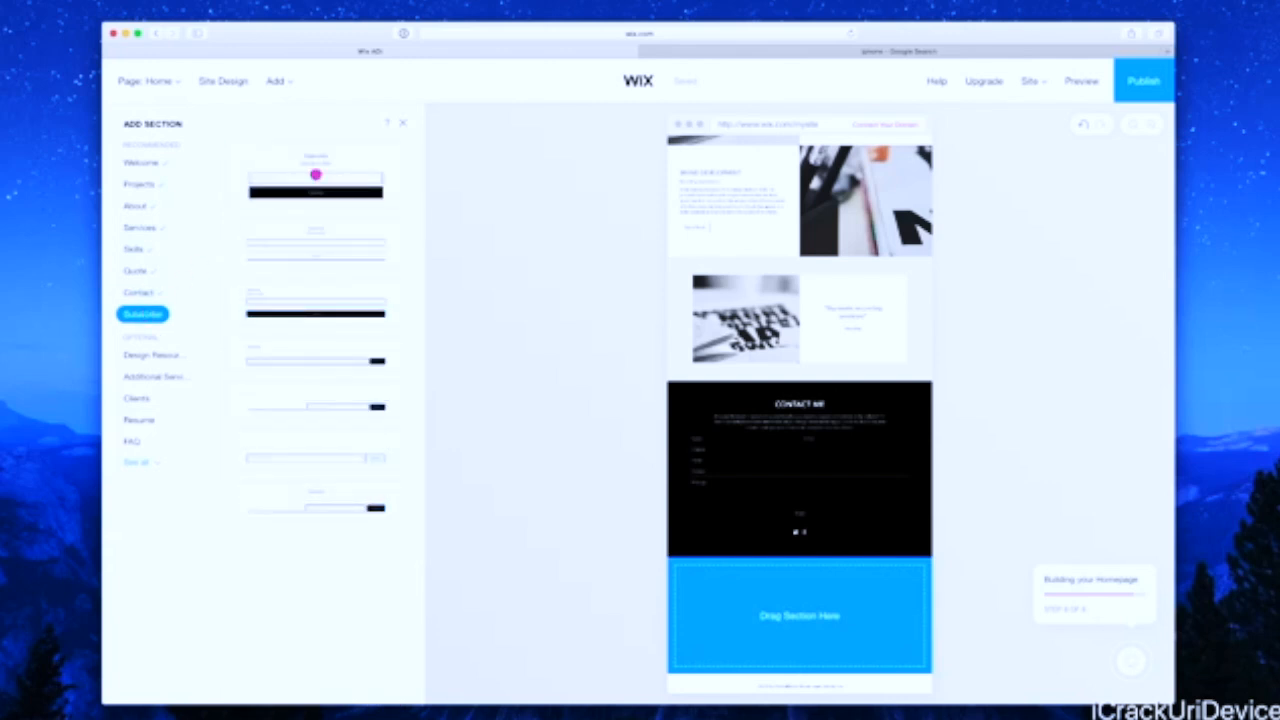
{"action": "left_click", "coordinate": [315, 175]}
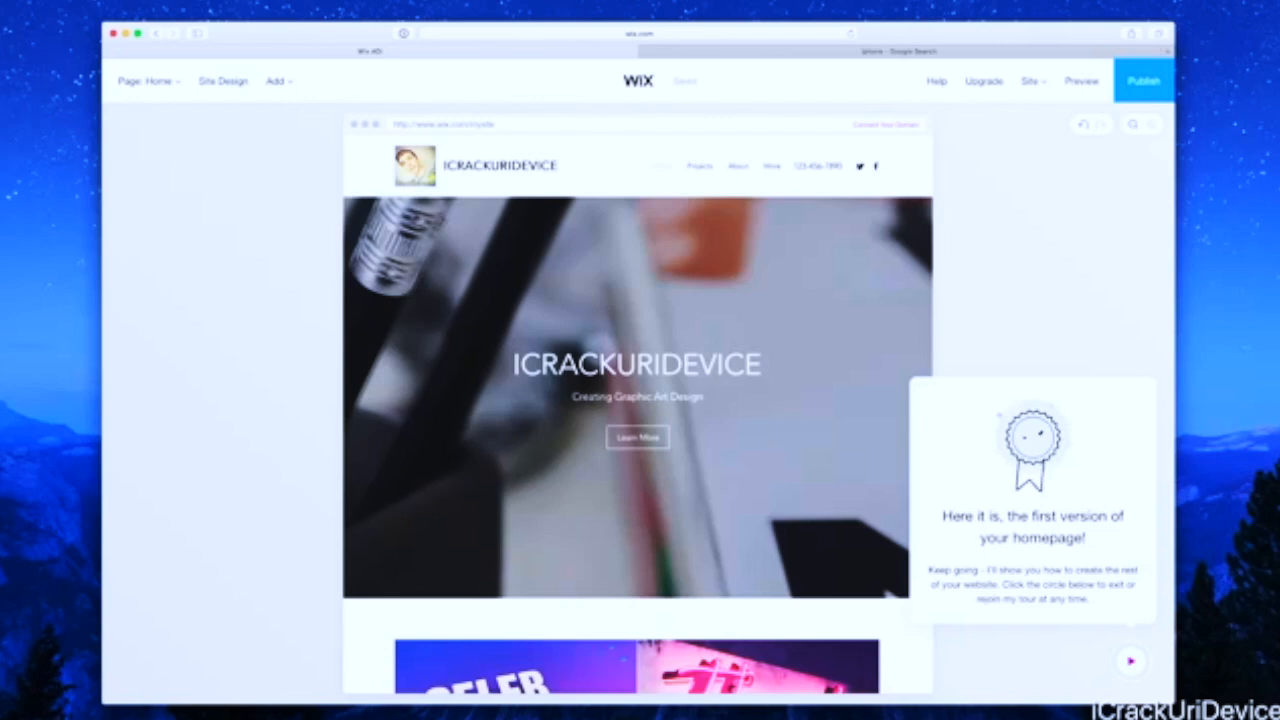
Preview the homepage from the welcome banner down to the subscribe form through the guided tour, and return to the editor
{"action": "left_click", "coordinate": [1131, 660]}
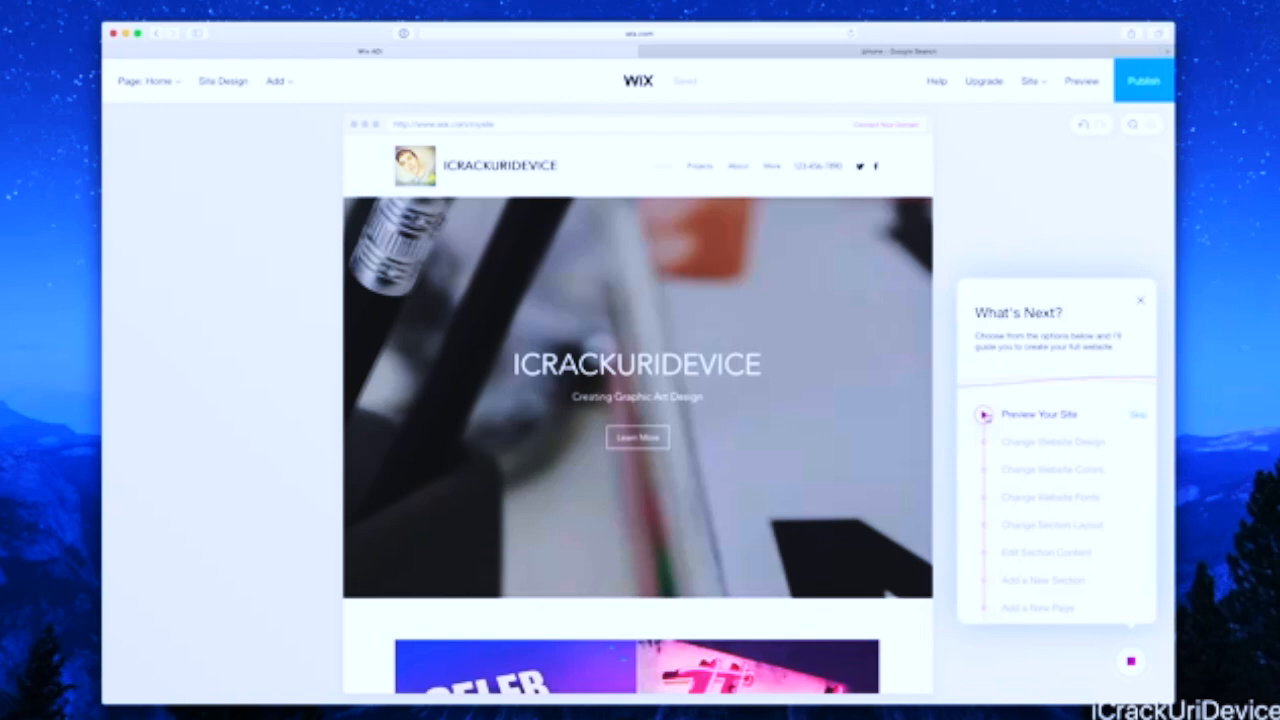
{"action": "left_click", "coordinate": [984, 414]}
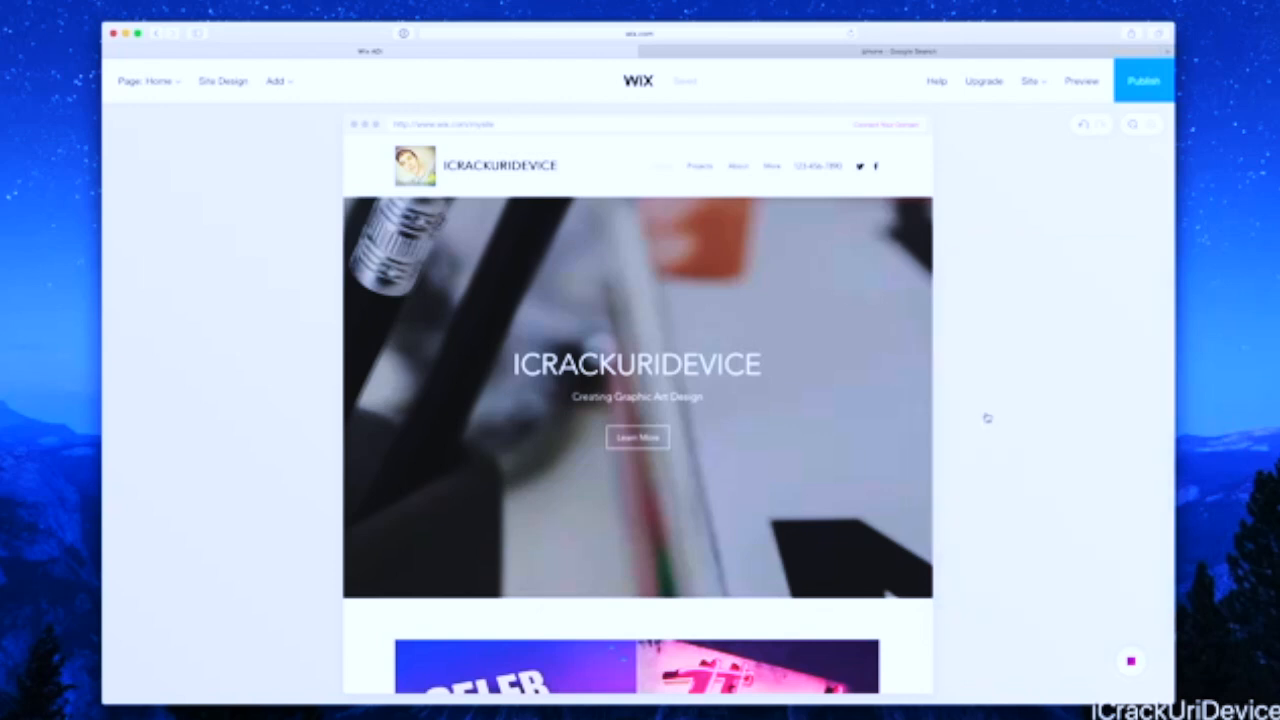
{"action": "left_click", "coordinate": [1080, 86]}
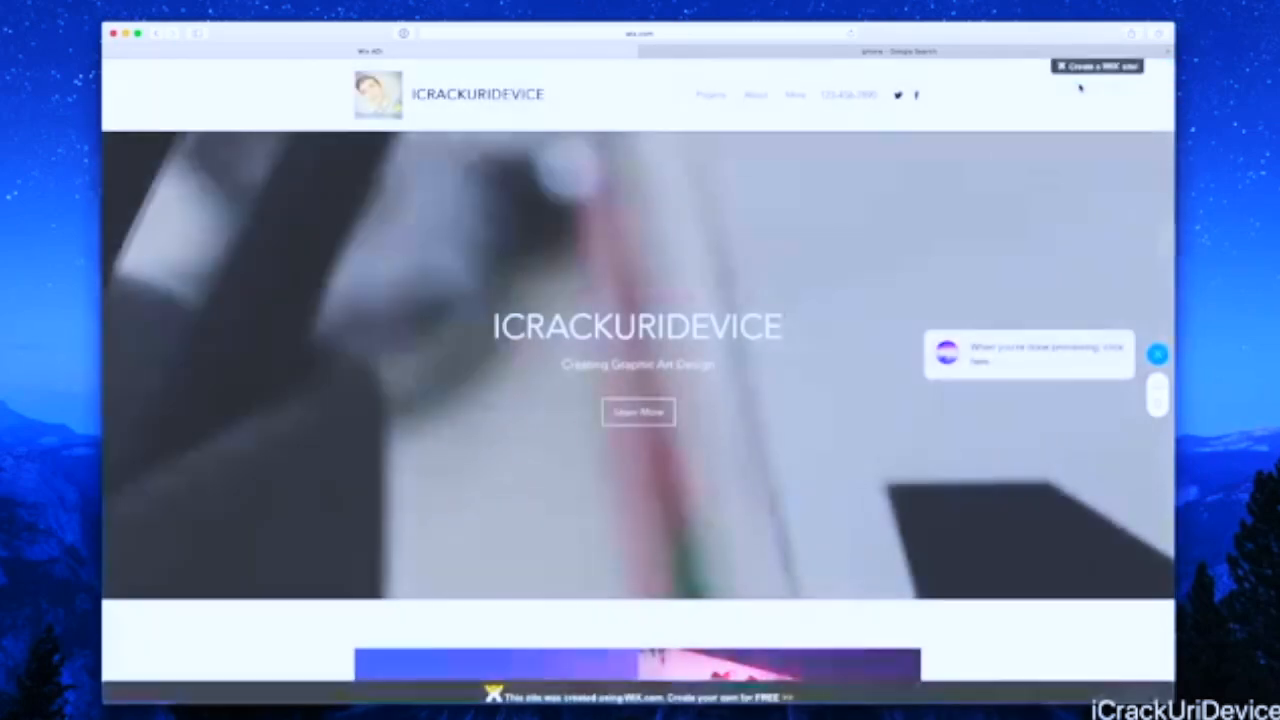
{"action": "scroll", "coordinate": [1131, 206], "scroll_direction": "down", "scroll_amount": 10}
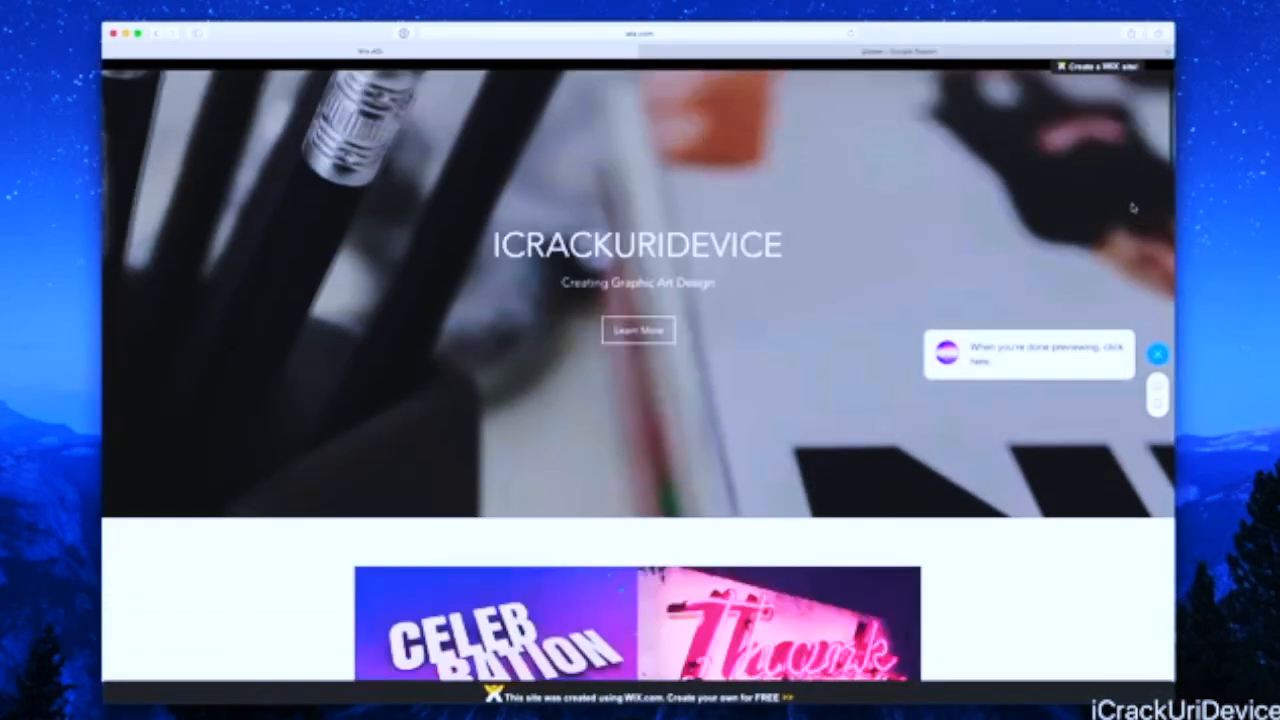
{"action": "scroll", "coordinate": [951, 239], "scroll_direction": "down", "scroll_amount": 15}
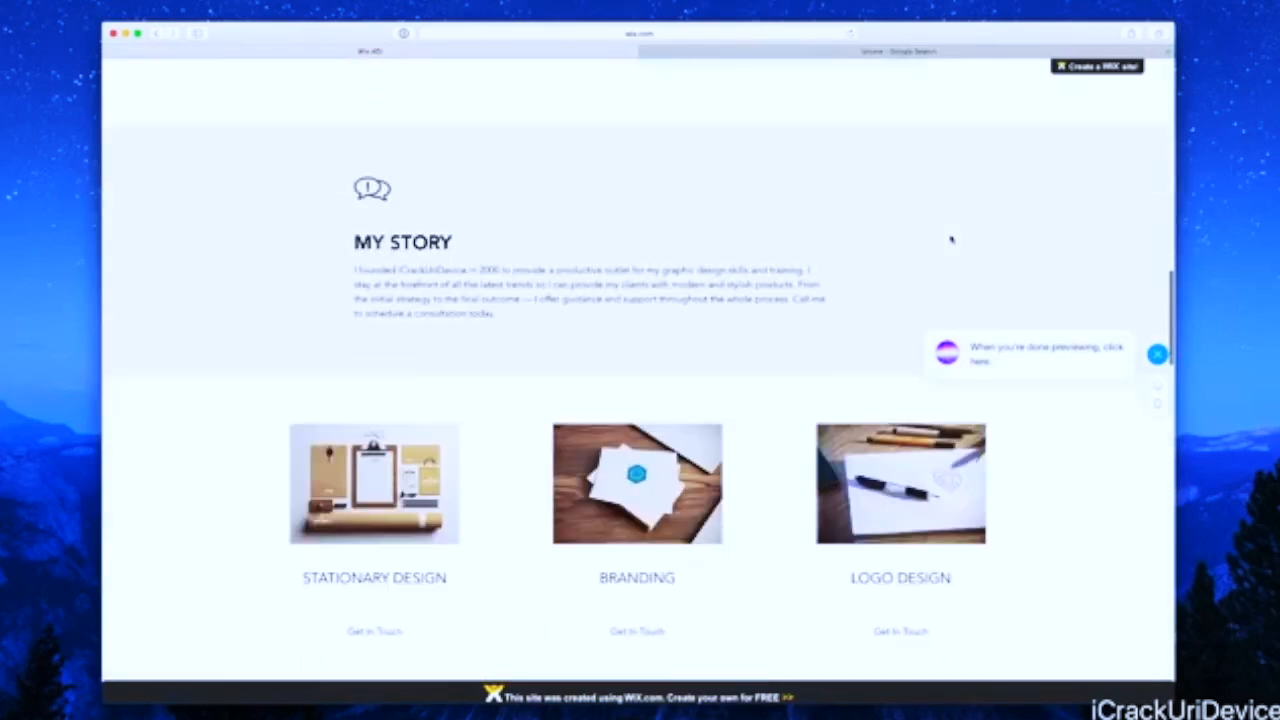
{"action": "scroll", "coordinate": [951, 239], "scroll_direction": "down", "scroll_amount": 15}
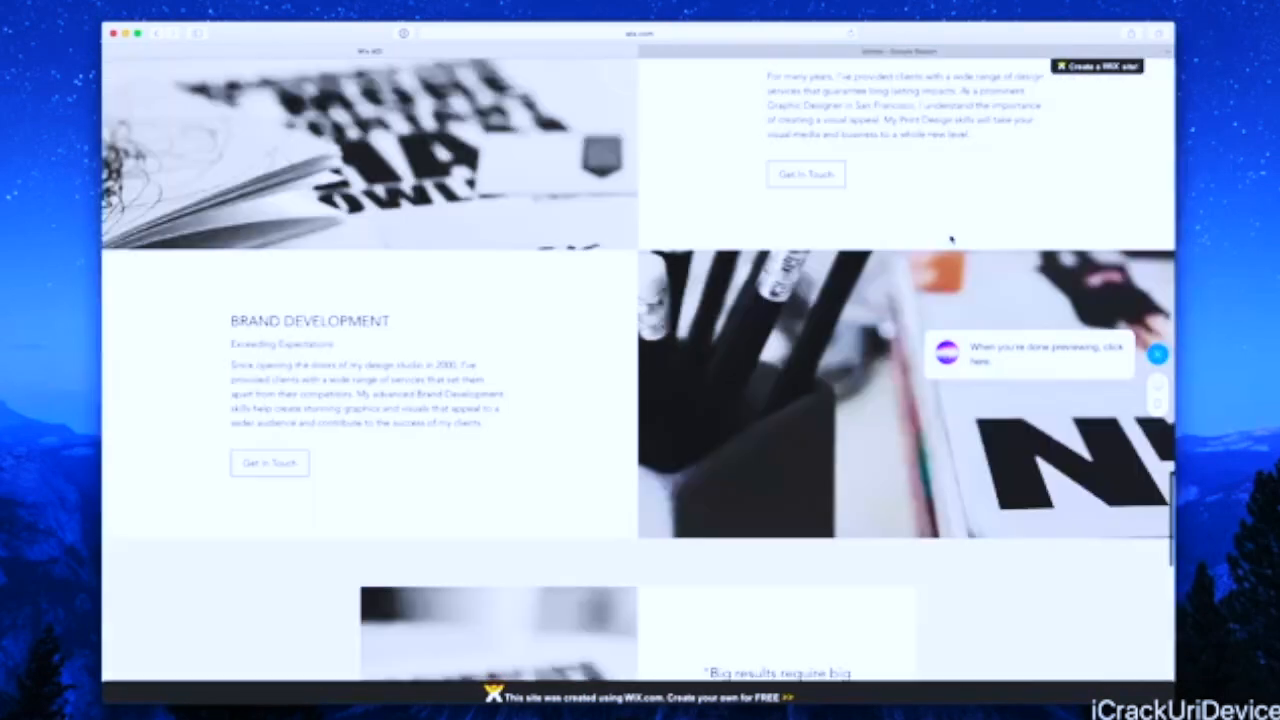
{"action": "scroll", "coordinate": [951, 239], "scroll_direction": "down", "scroll_amount": 3}
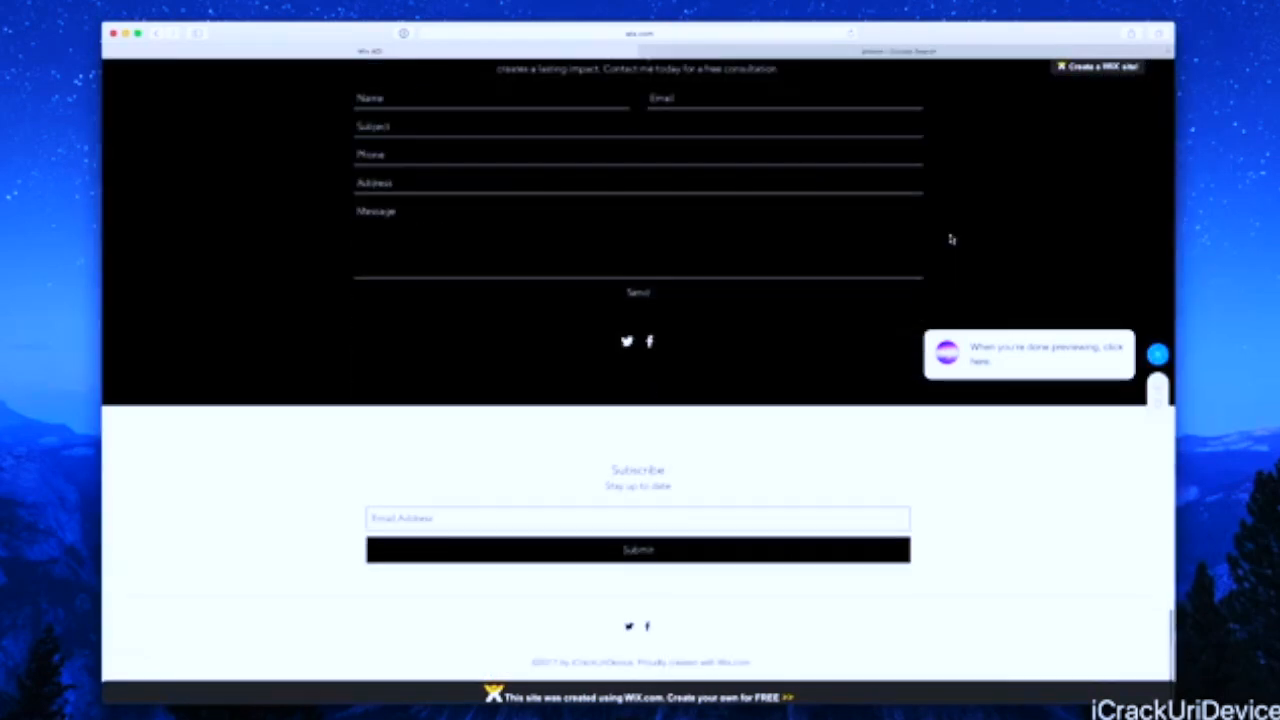
{"action": "scroll", "coordinate": [951, 238], "scroll_direction": "up", "scroll_amount": 15}
{"action": "scroll", "coordinate": [951, 239], "scroll_direction": "up", "scroll_amount": 15}
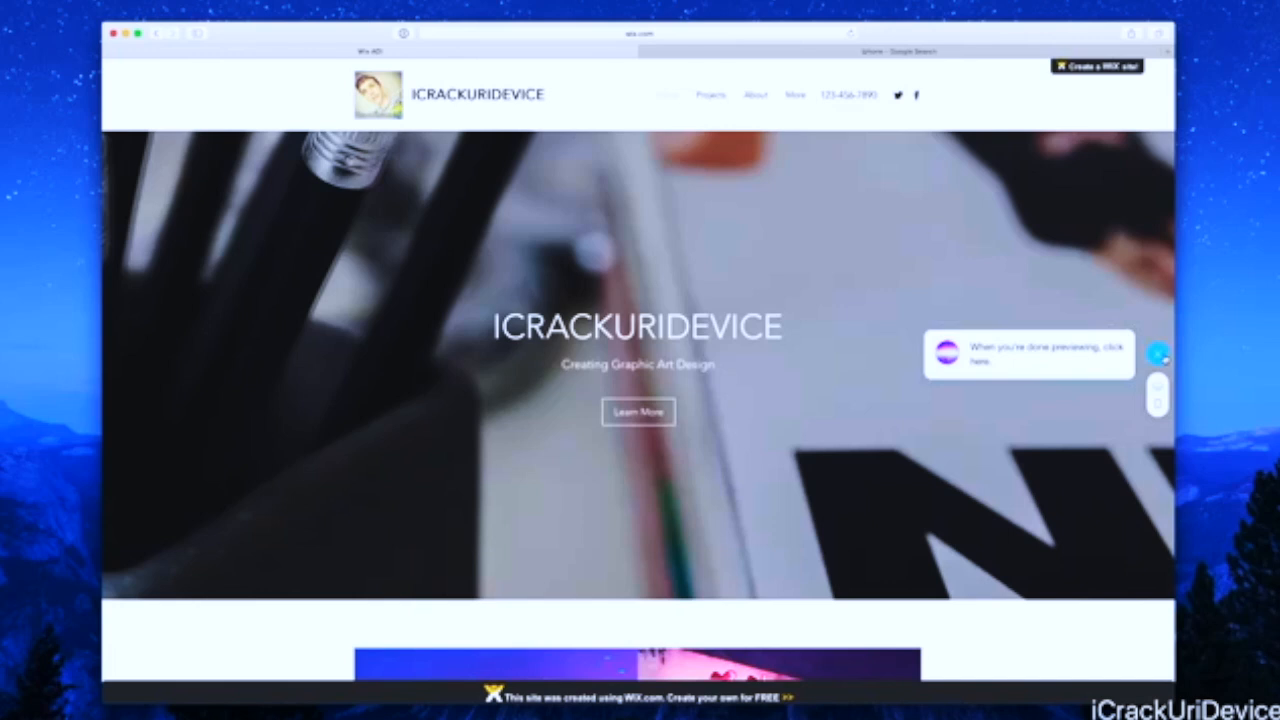
{"action": "left_click", "coordinate": [1159, 355]}
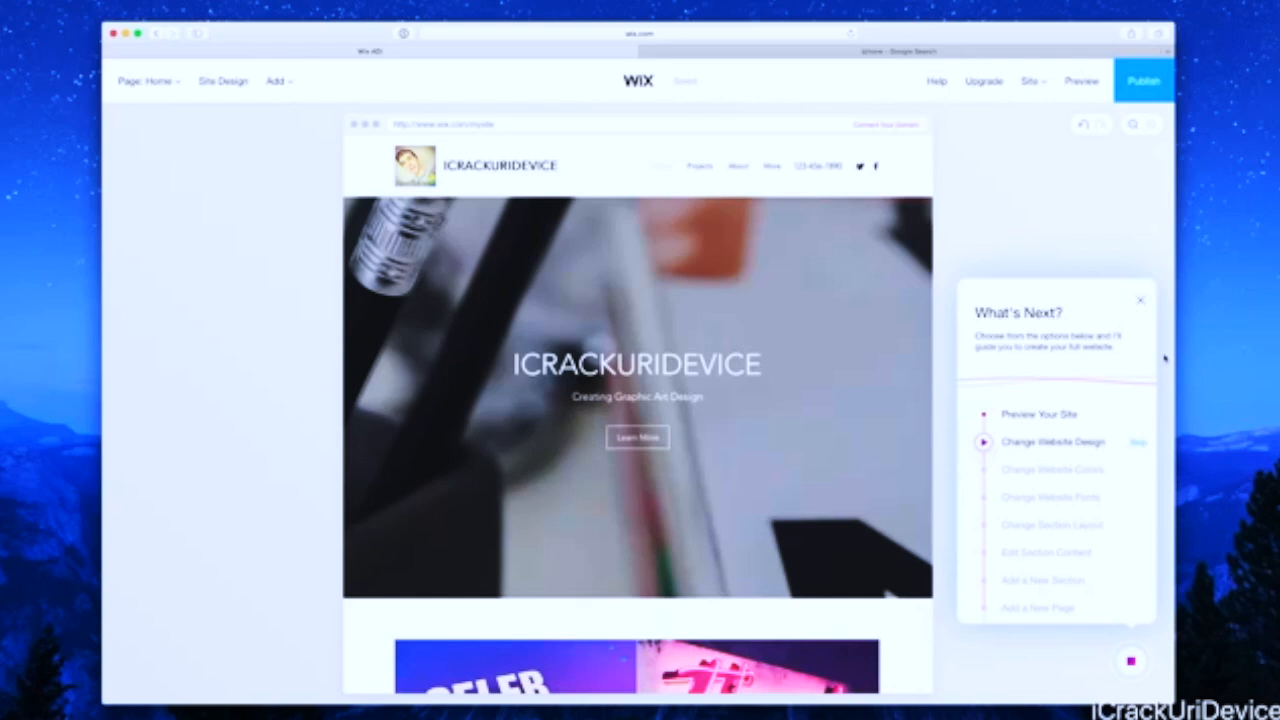
Follow the tour's Change Website Design guidance to apply the Horizon theme to the site and keep it
{"action": "left_click", "coordinate": [1014, 450]}
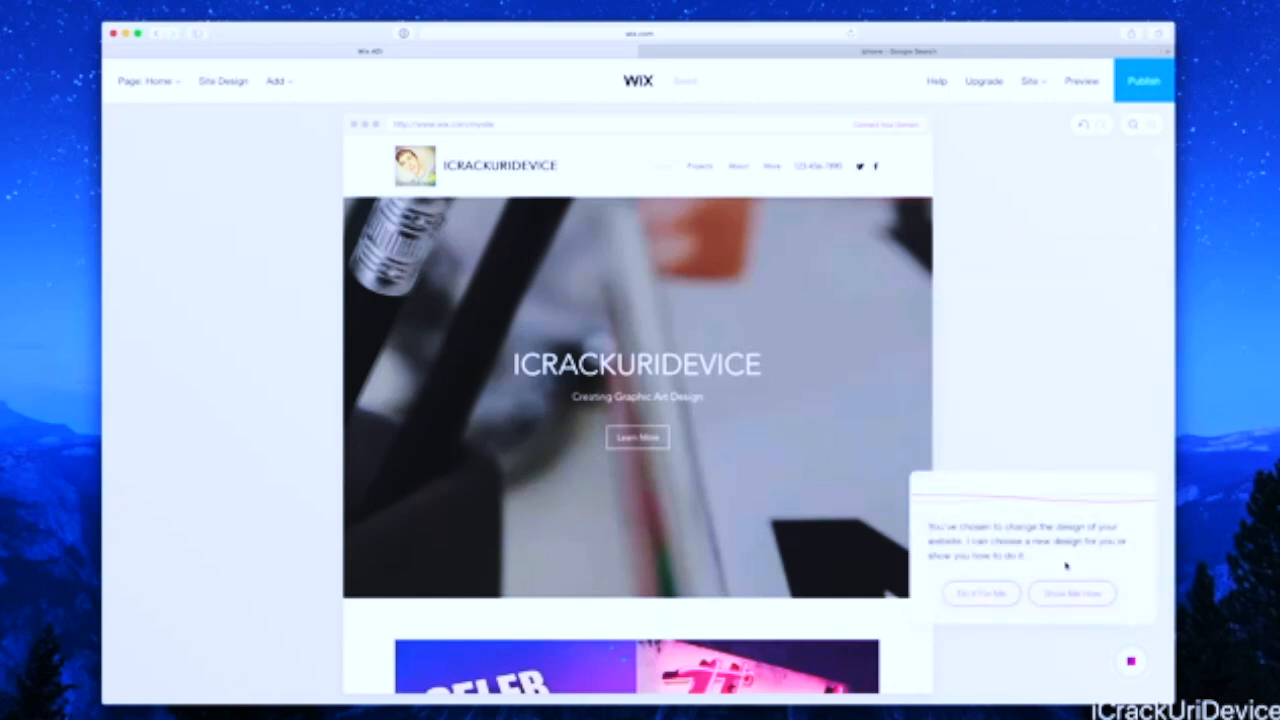
{"action": "left_click", "coordinate": [1066, 596]}
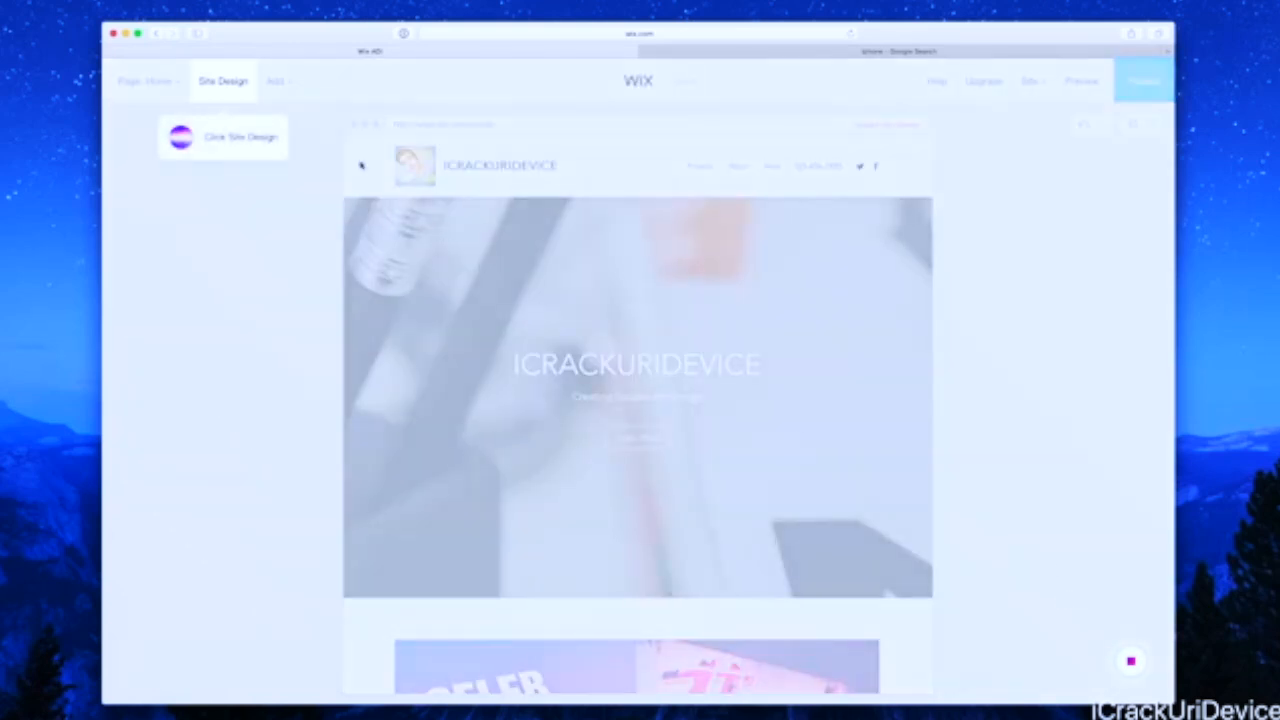
{"action": "left_click", "coordinate": [216, 83]}
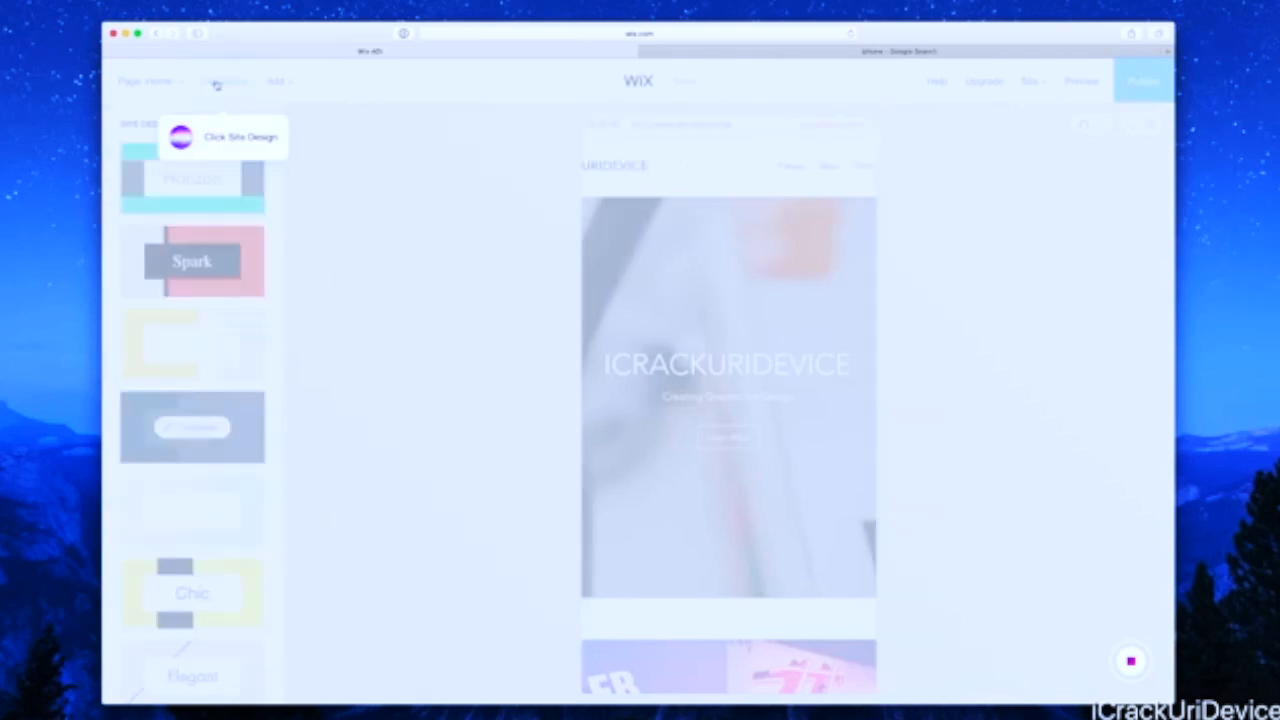
{"action": "scroll", "coordinate": [216, 250], "scroll_direction": "down", "scroll_amount": 20}
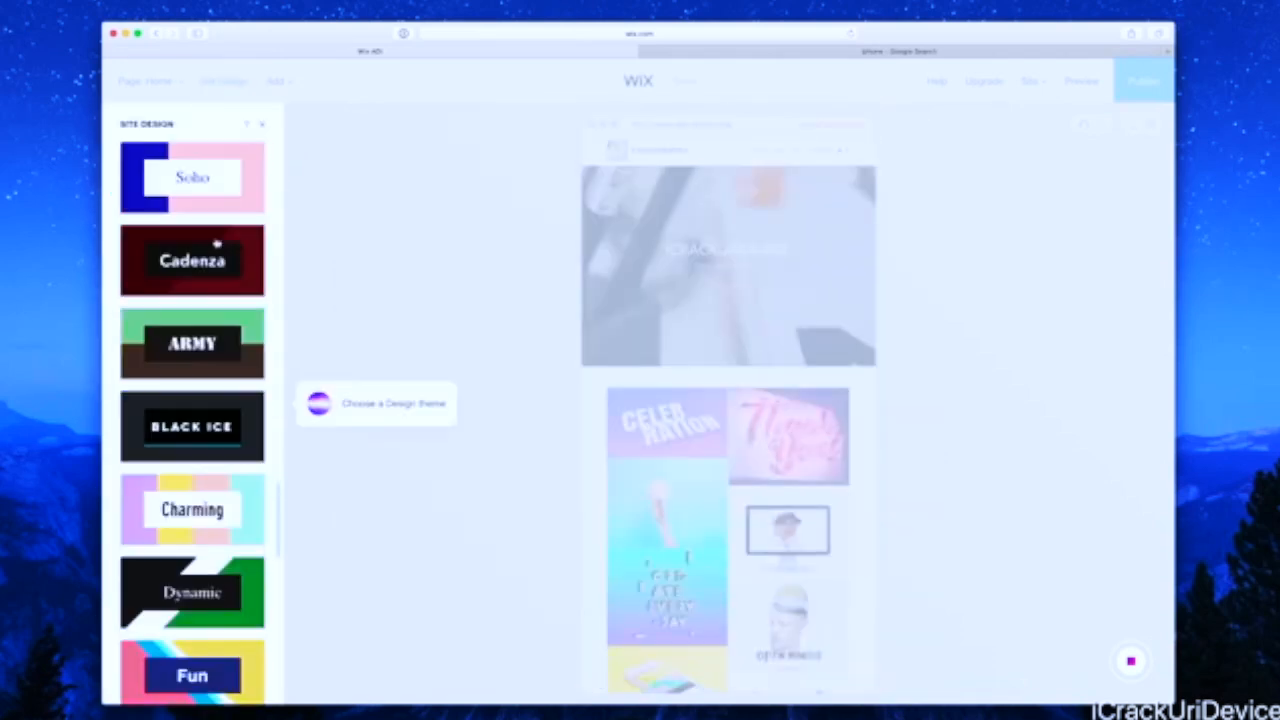
{"action": "scroll", "coordinate": [216, 290], "scroll_direction": "up", "scroll_amount": 20}
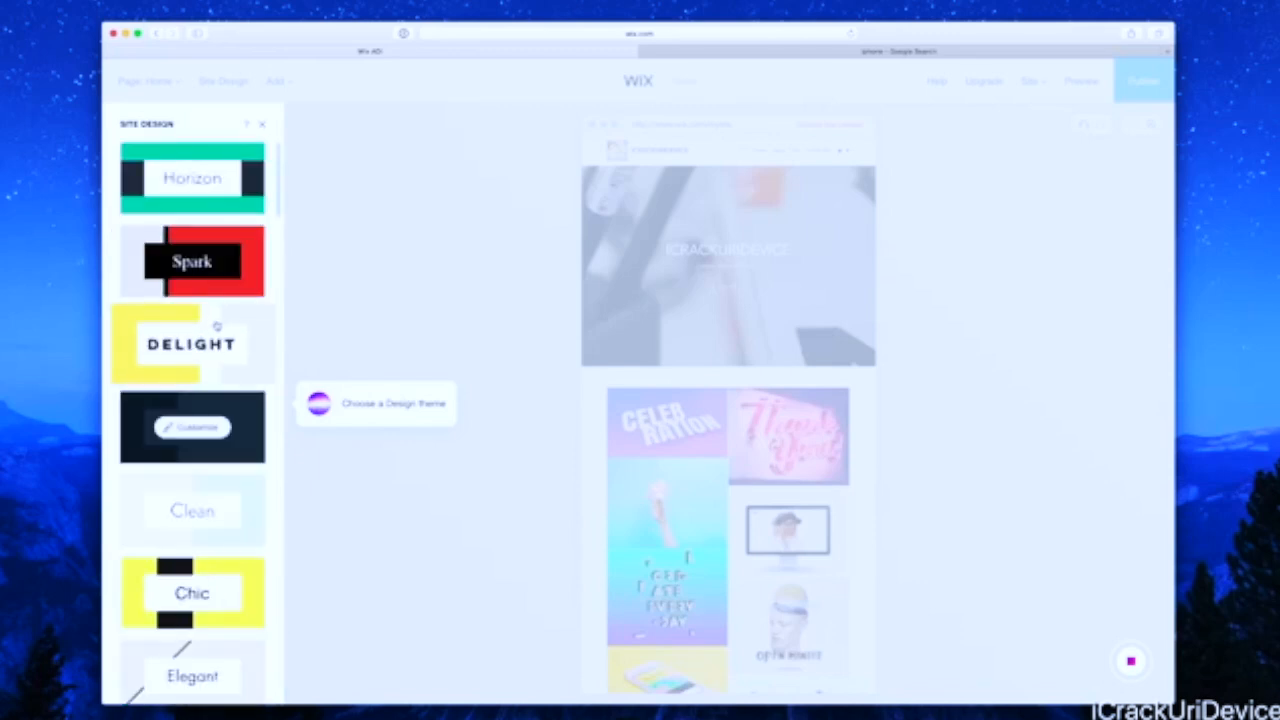
{"action": "left_click", "coordinate": [212, 183]}
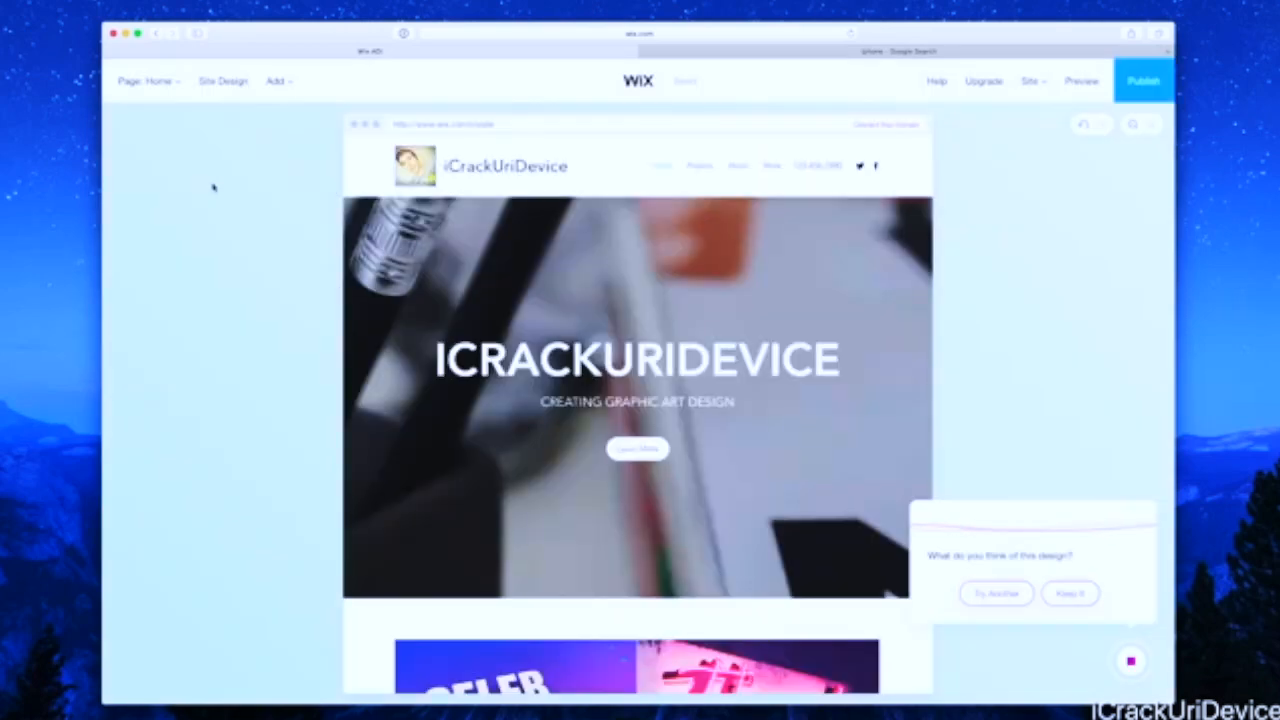
{"action": "left_click", "coordinate": [1072, 595]}
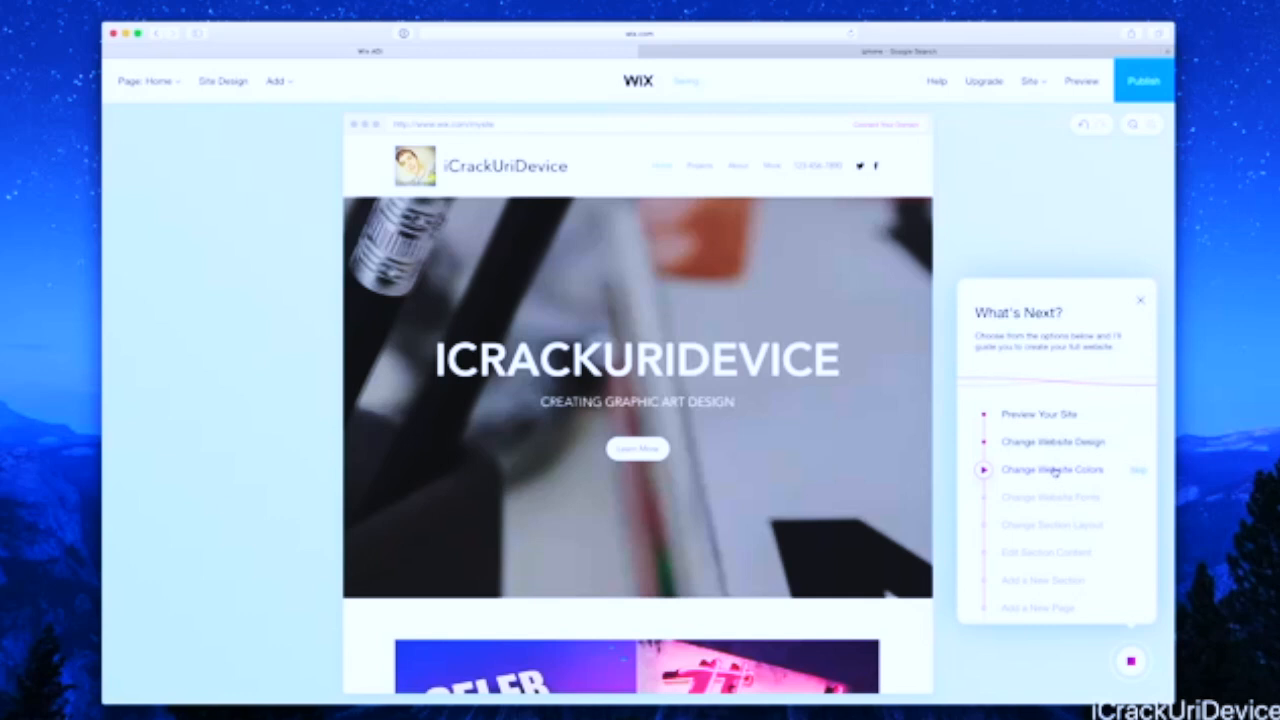
Follow the tour's Change Website Colors guidance to view the recommended palettes for the Horizon design, and close the palette settings
{"action": "left_click", "coordinate": [1054, 470]}
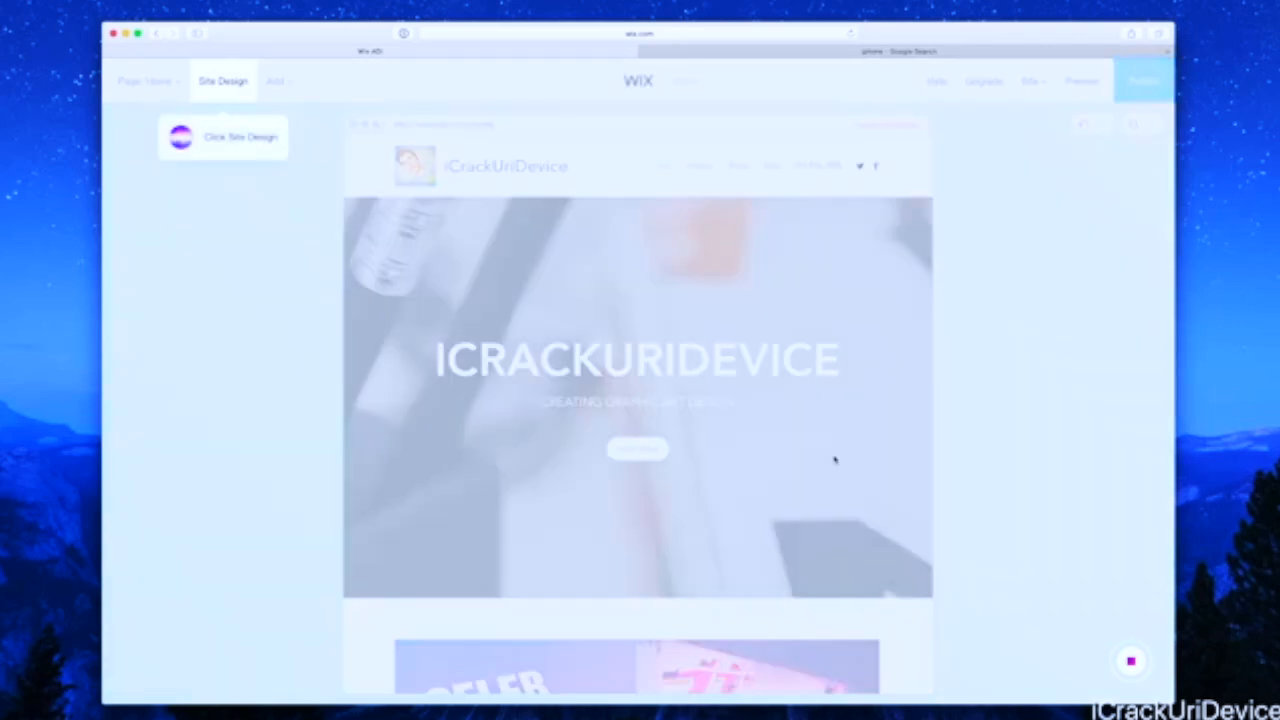
{"action": "left_click", "coordinate": [223, 81]}
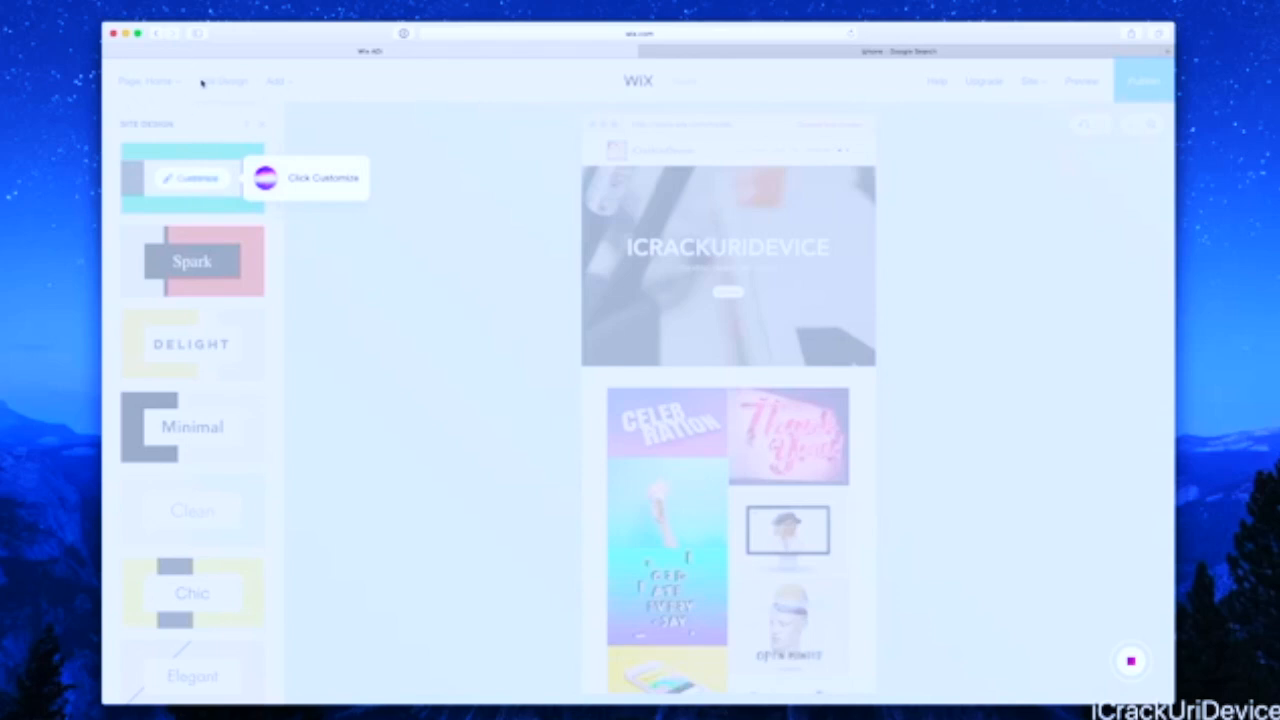
{"action": "left_click", "coordinate": [190, 180]}
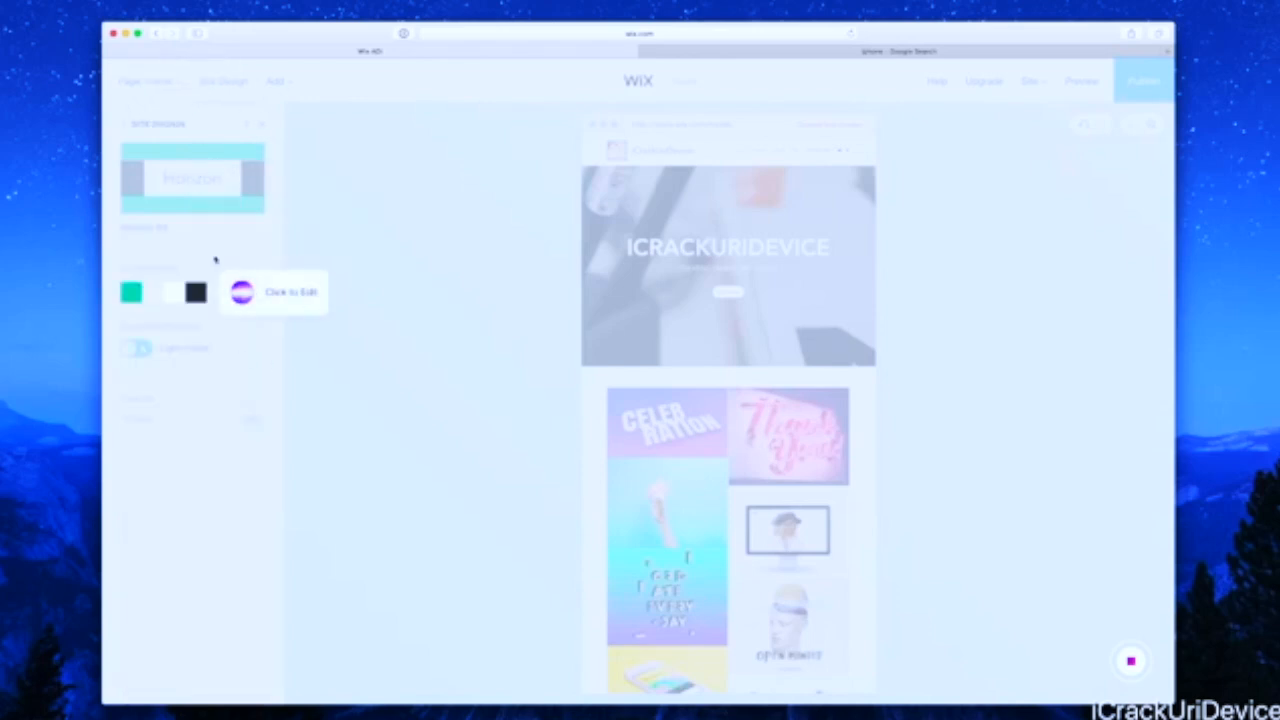
{"action": "left_click", "coordinate": [182, 296]}
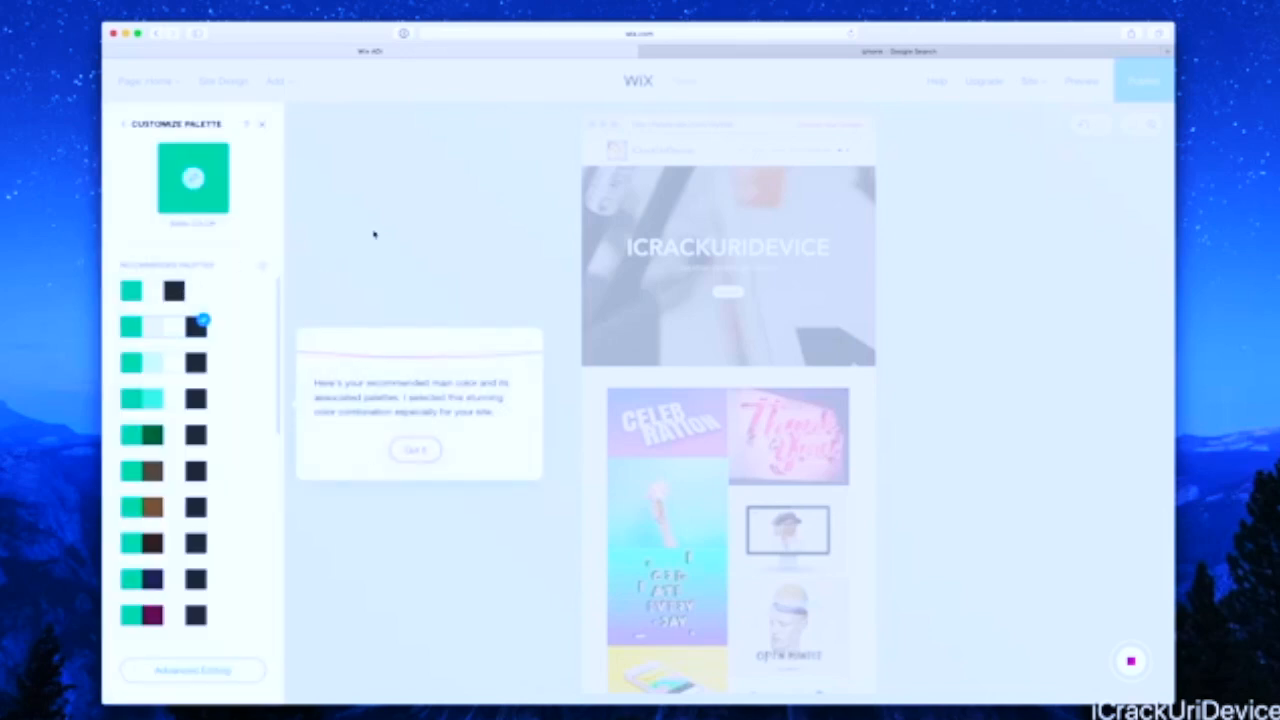
{"action": "left_click", "coordinate": [418, 450]}
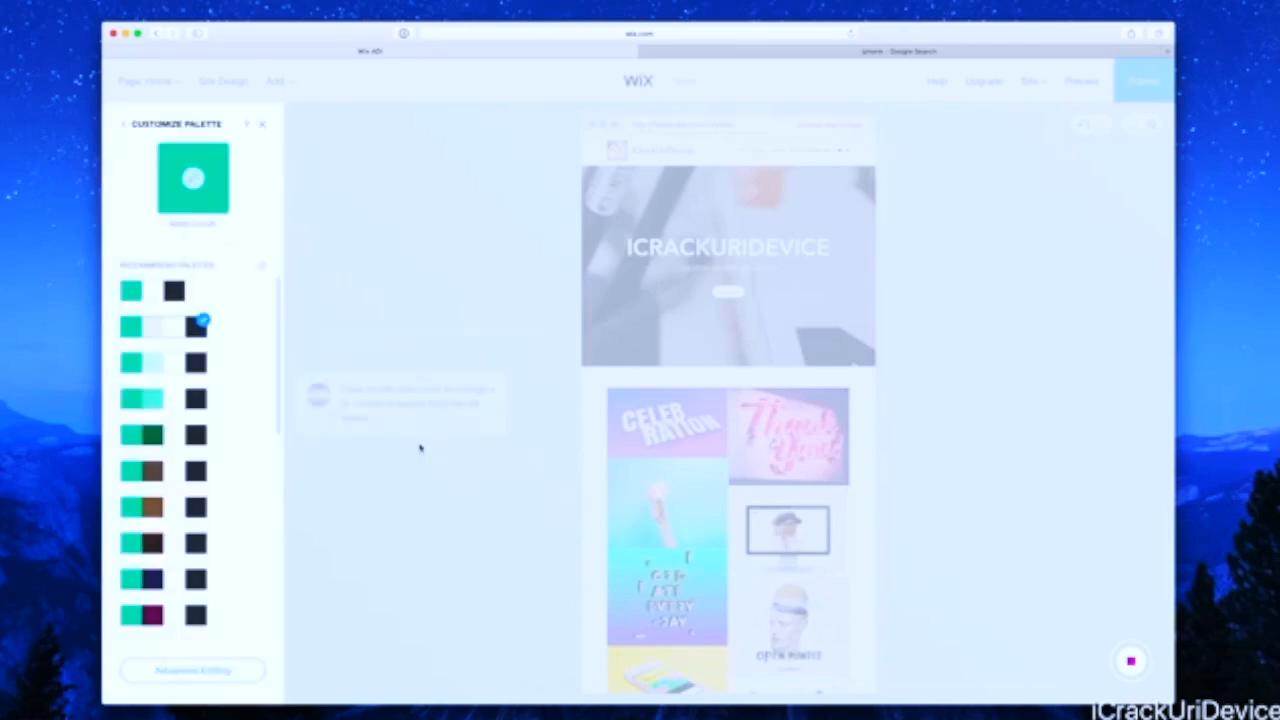
{"action": "left_click", "coordinate": [263, 126]}
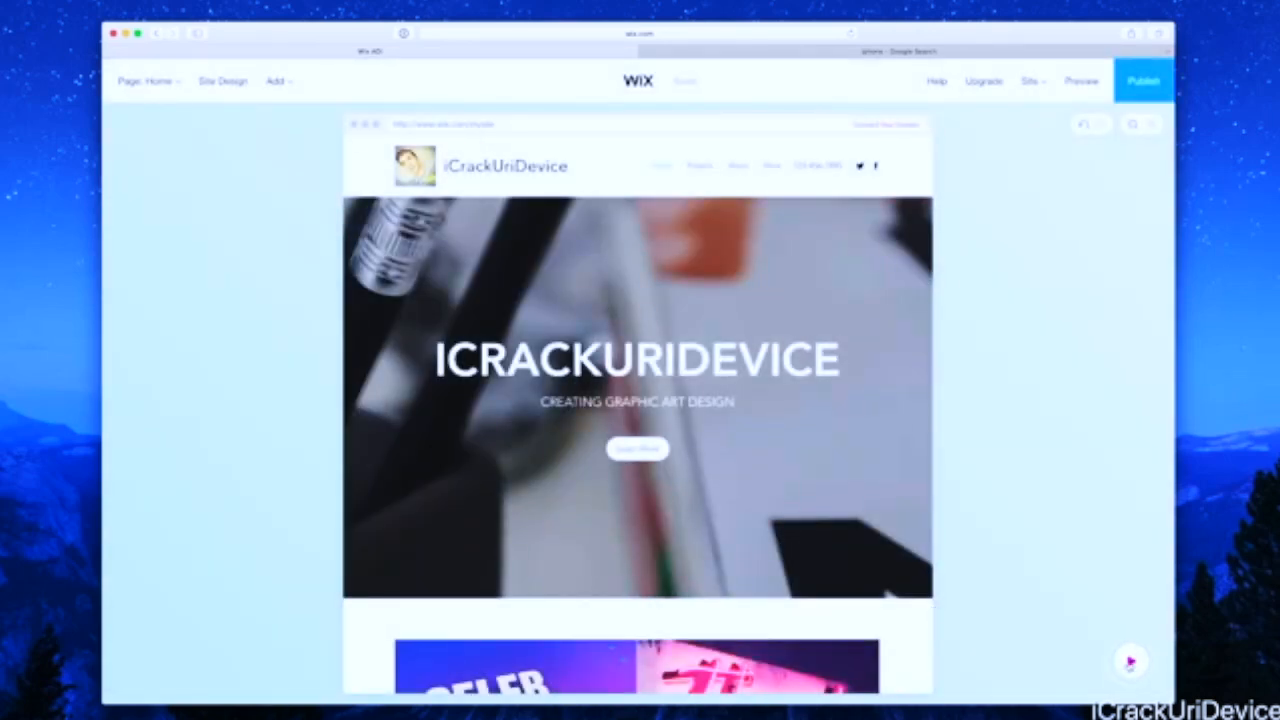
Resume the tour with Change Website Fonts, choosing to be shown how, and open the font sets of the Horizon design
{"action": "left_click", "coordinate": [1130, 661]}
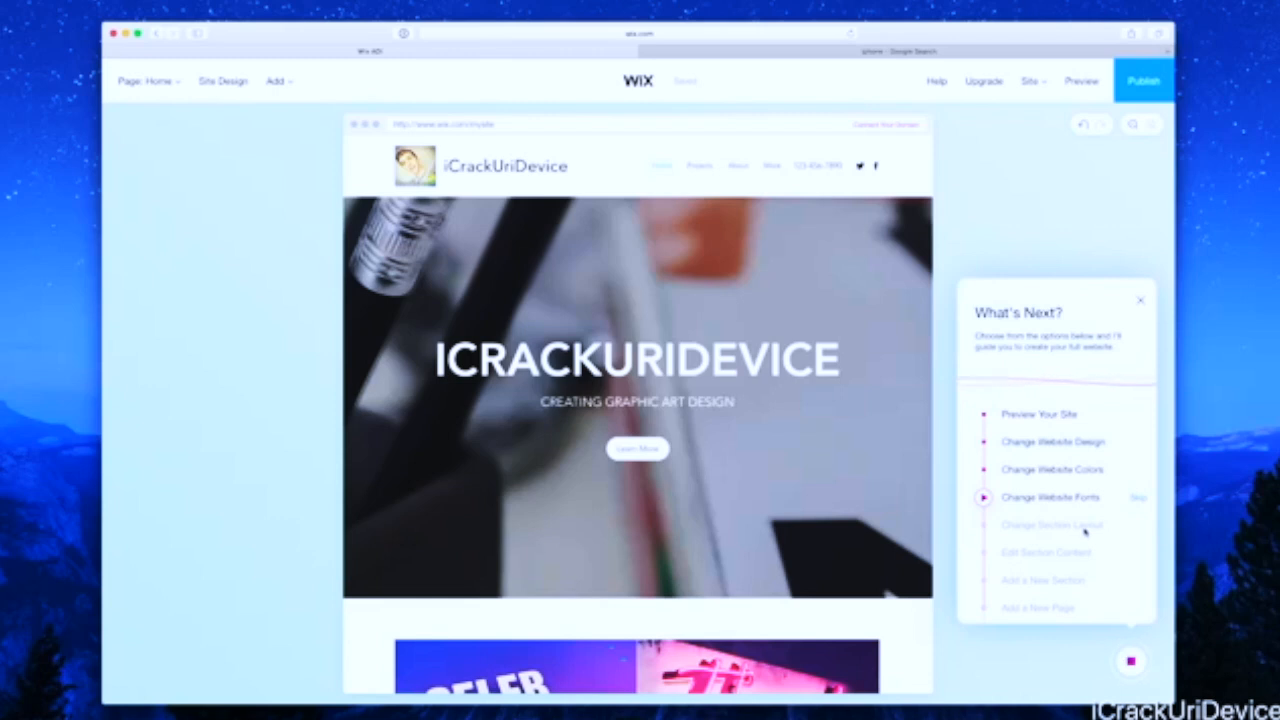
{"action": "left_click", "coordinate": [1020, 500]}
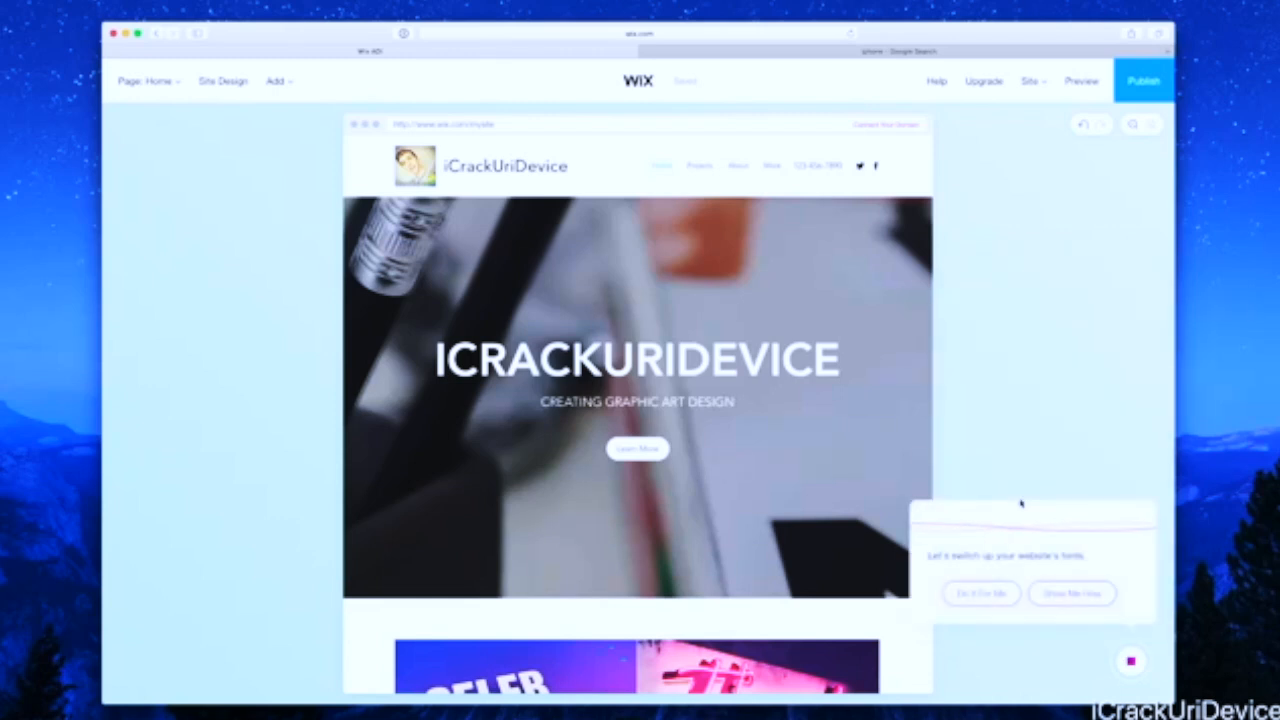
{"action": "left_click", "coordinate": [1066, 593]}
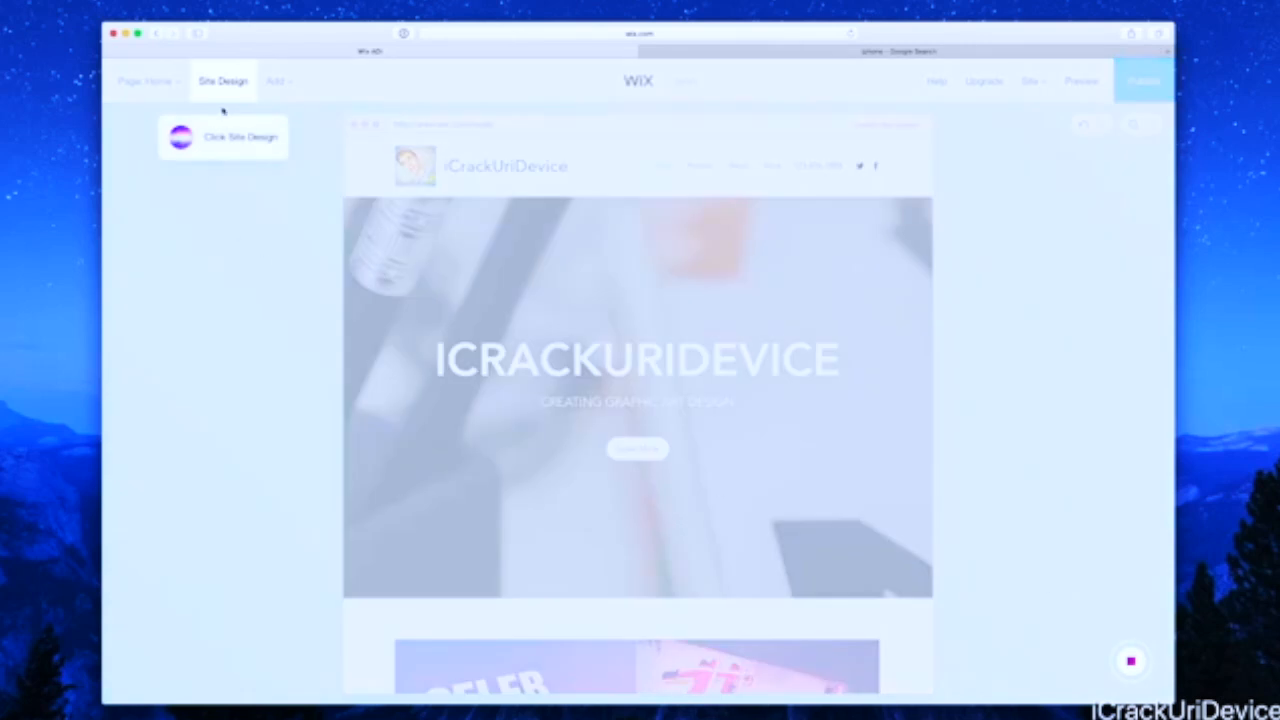
{"action": "left_click", "coordinate": [222, 82]}
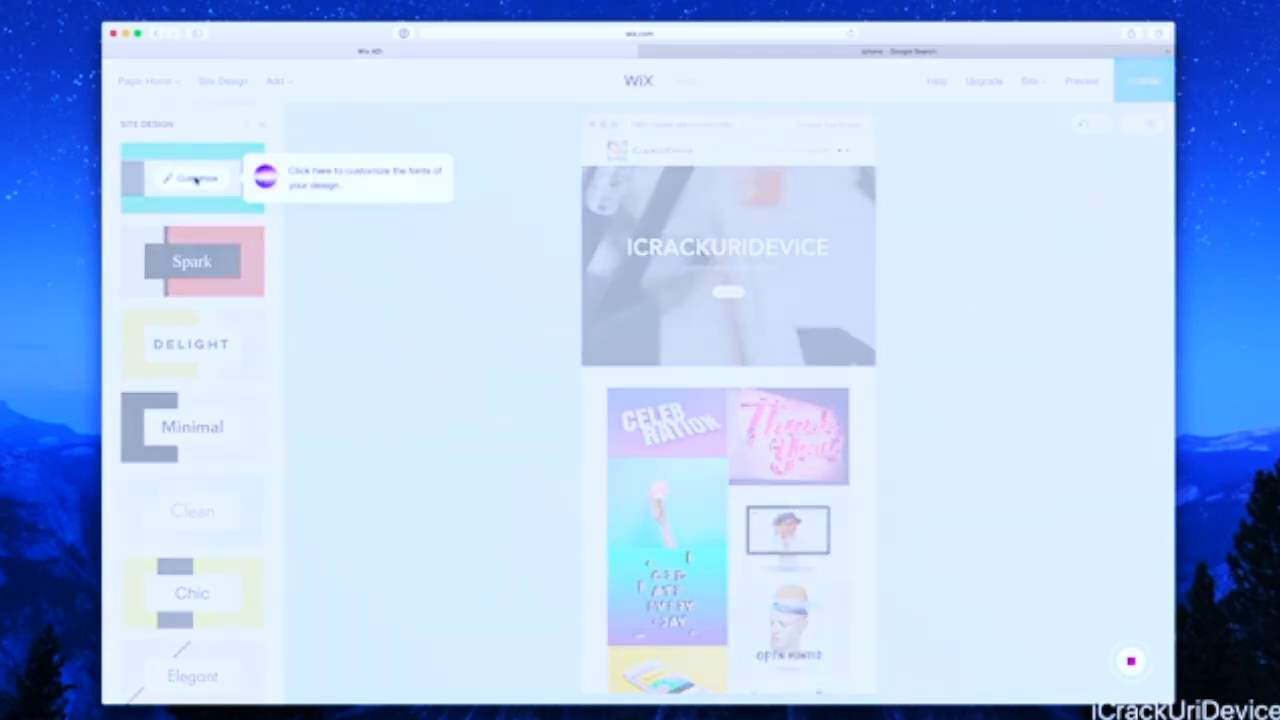
{"action": "left_click", "coordinate": [199, 183]}
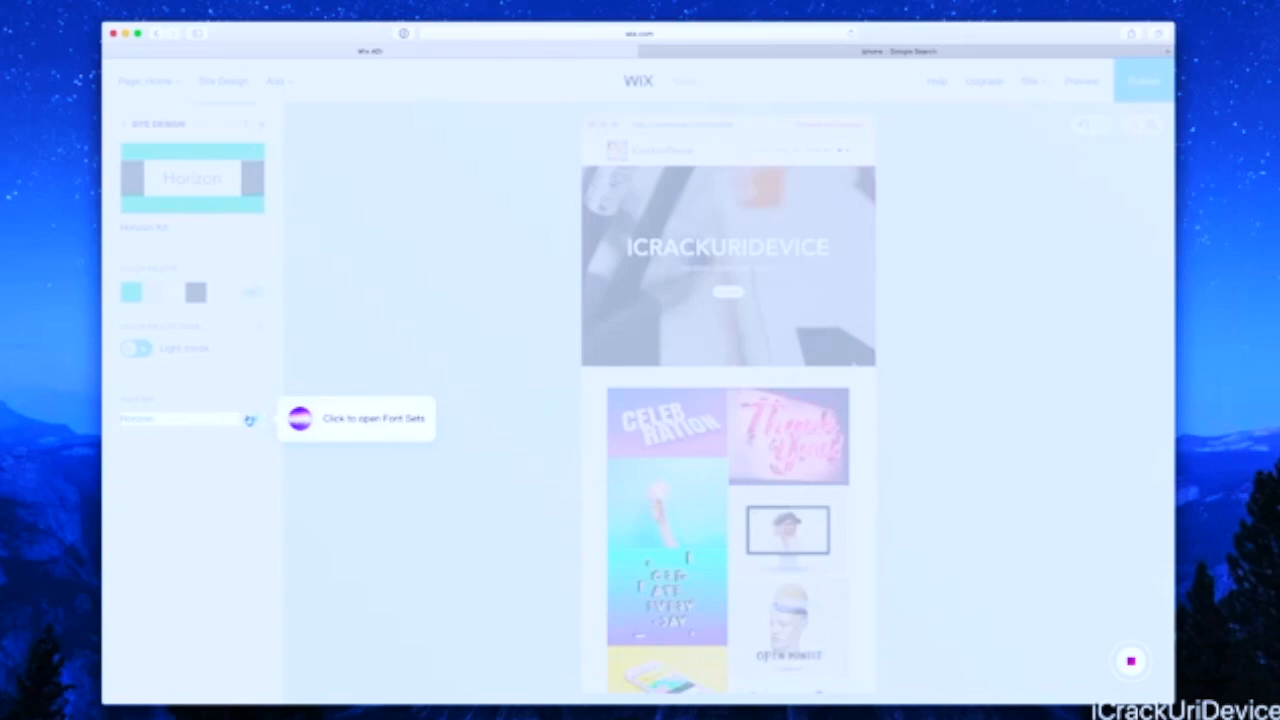
{"action": "left_click", "coordinate": [248, 419]}
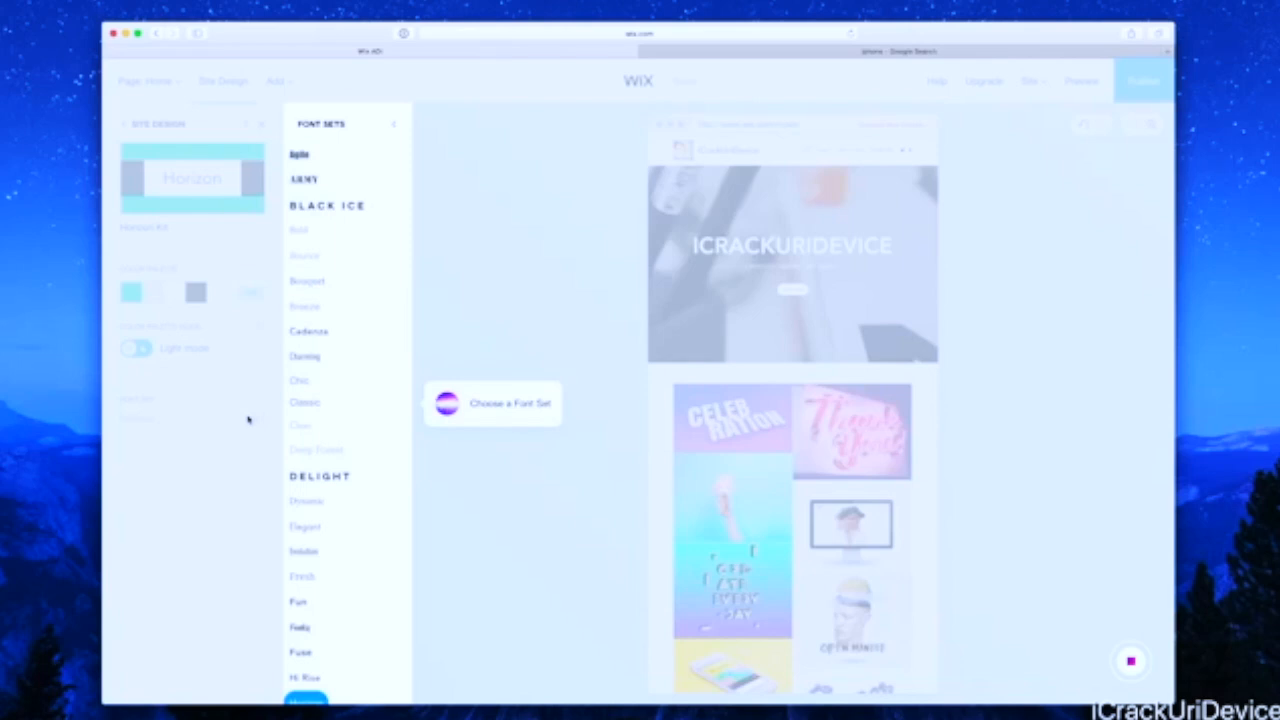
Browse the available font sets, apply Breeze to the website and keep it
{"action": "scroll", "coordinate": [335, 395], "scroll_direction": "down", "scroll_amount": 1}
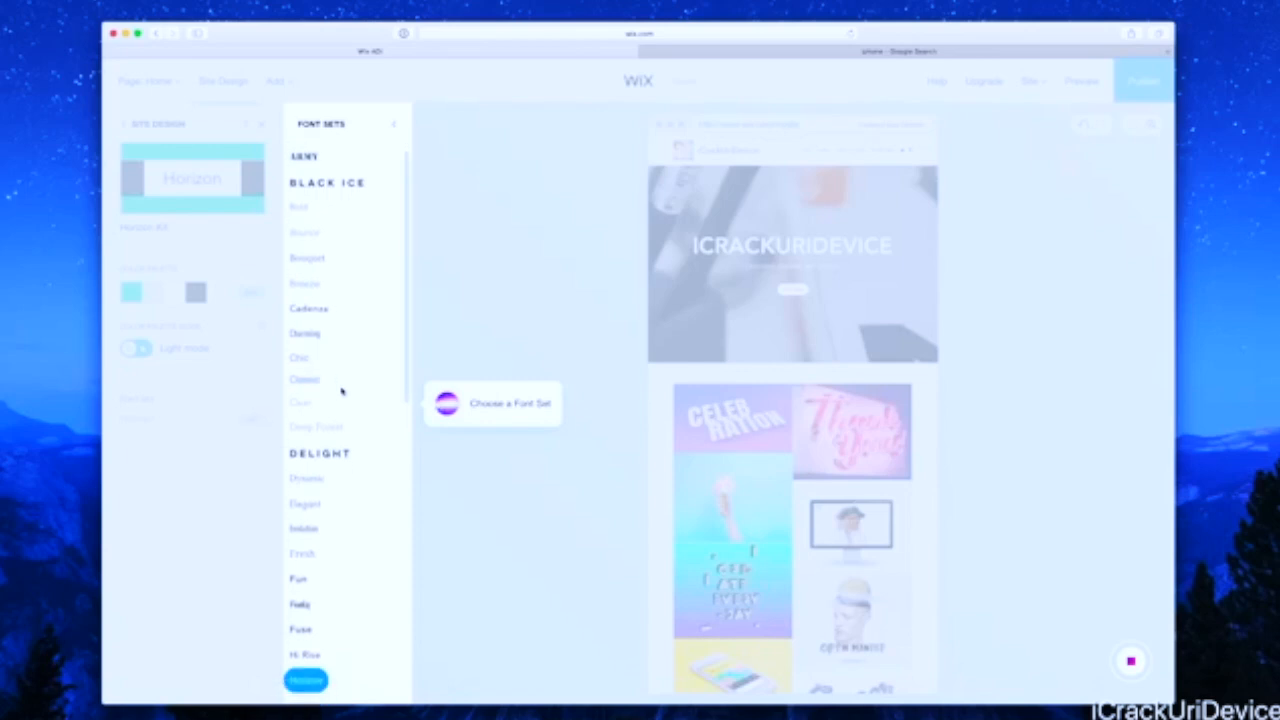
{"action": "scroll", "coordinate": [341, 389], "scroll_direction": "down", "scroll_amount": 10}
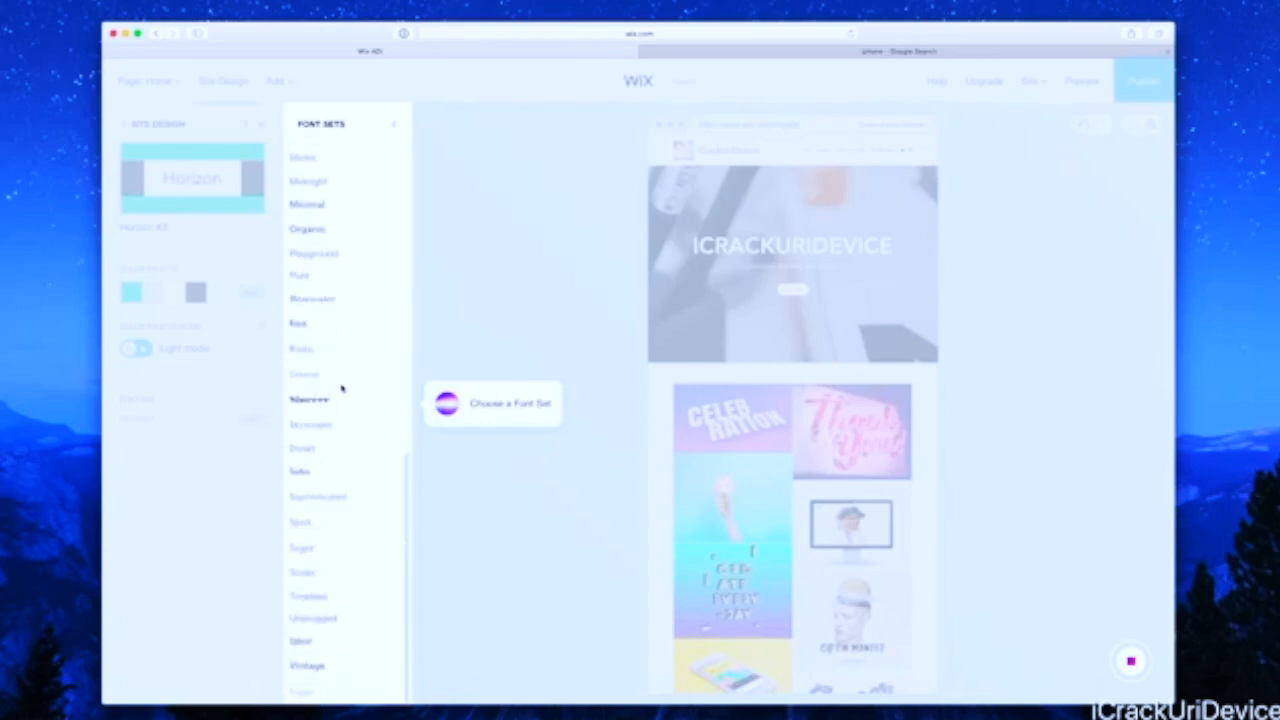
{"action": "scroll", "coordinate": [341, 389], "scroll_direction": "up", "scroll_amount": 8}
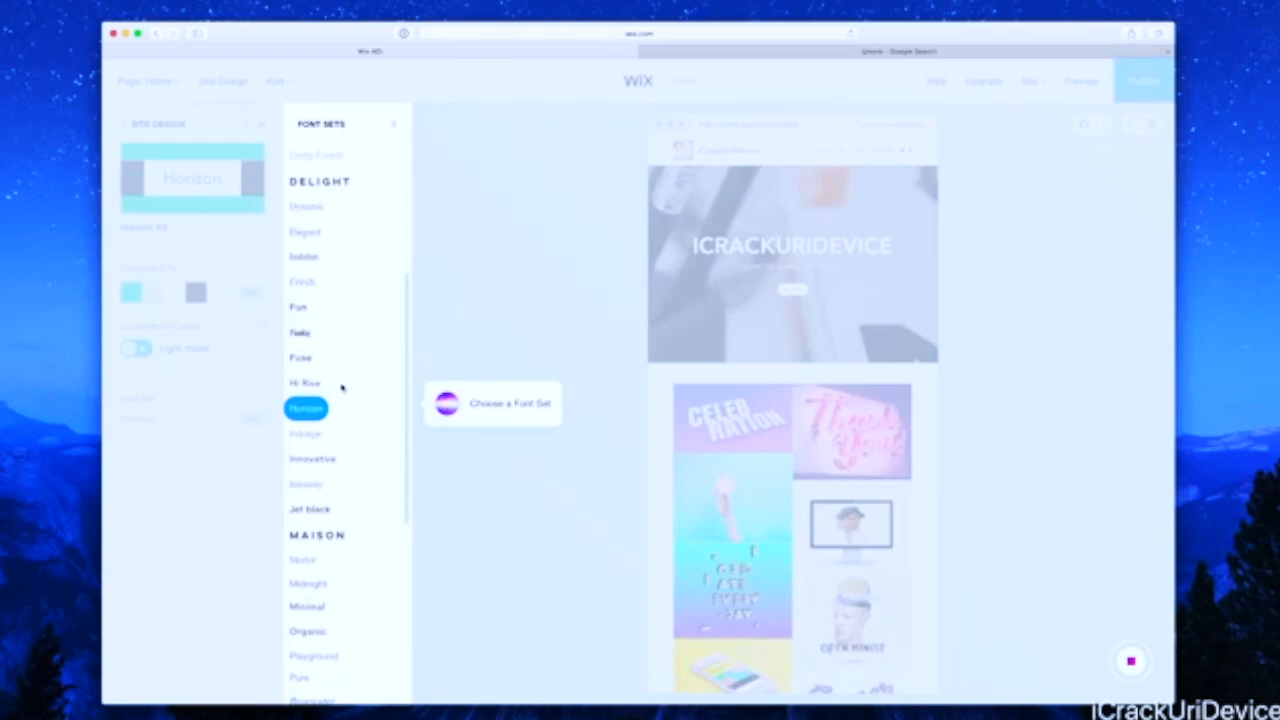
{"action": "scroll", "coordinate": [341, 389], "scroll_direction": "down", "scroll_amount": 8}
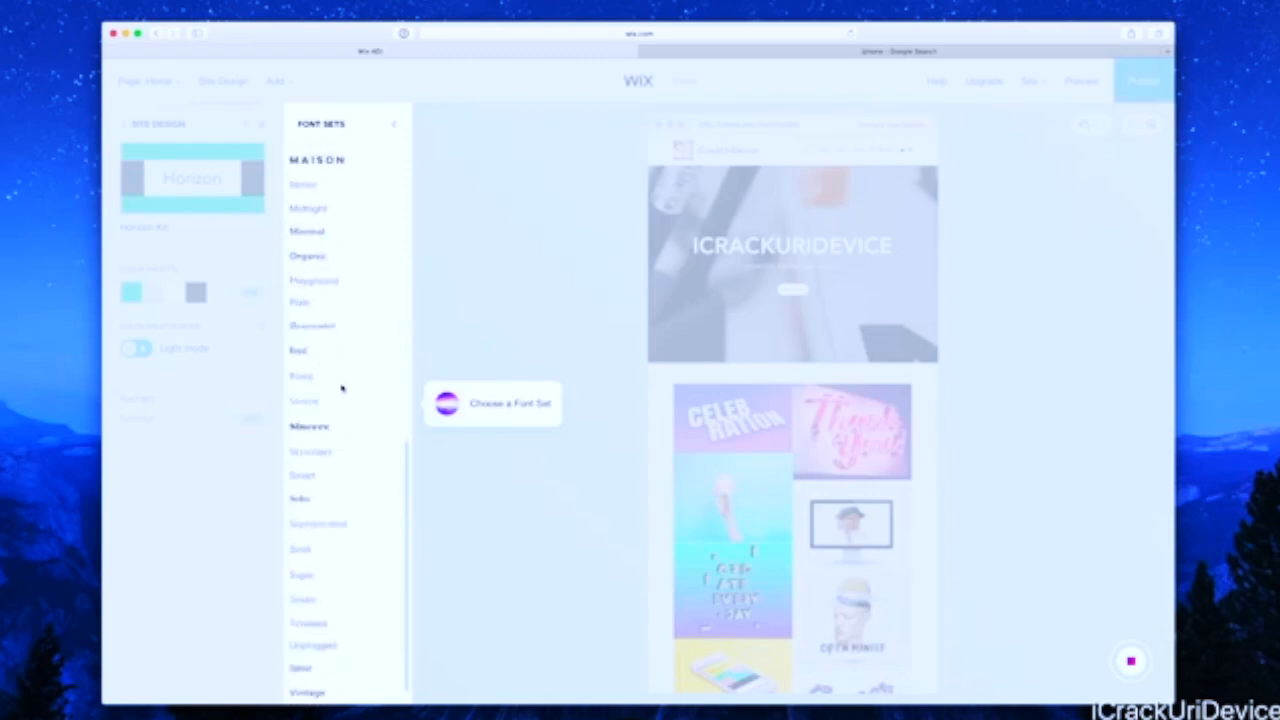
{"action": "scroll", "coordinate": [341, 389], "scroll_direction": "up", "scroll_amount": 8}
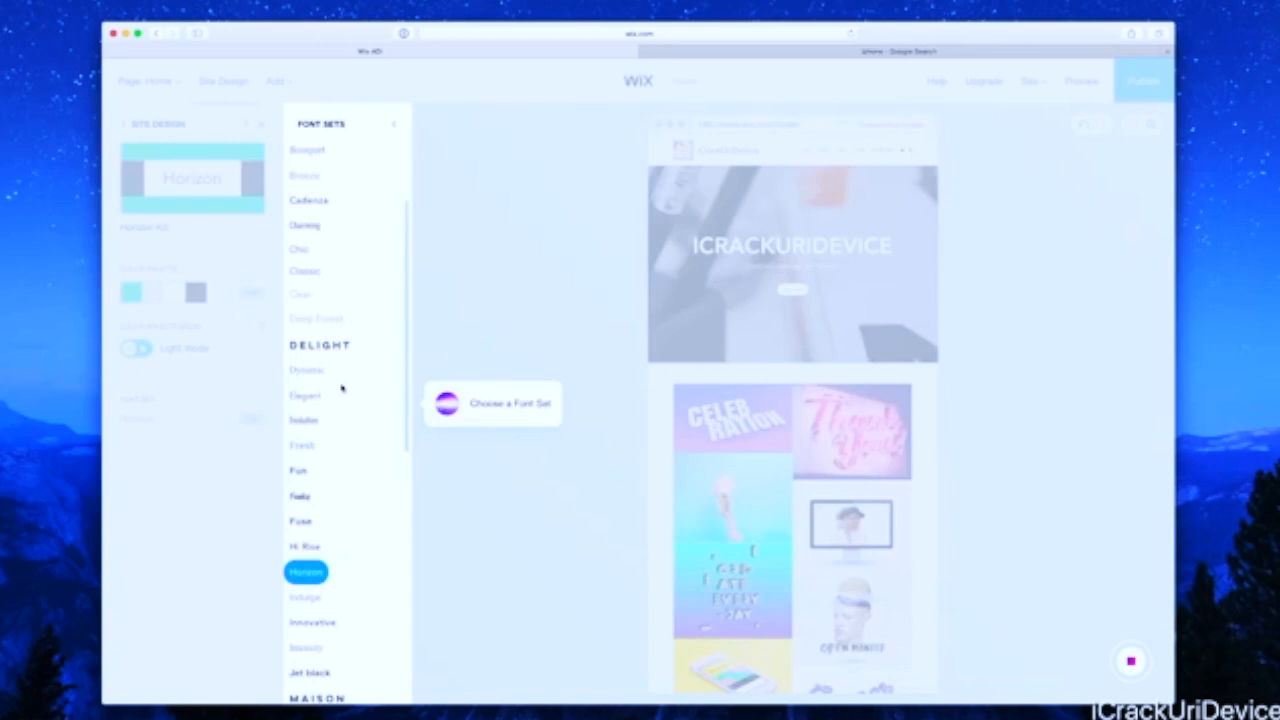
{"action": "left_click", "coordinate": [309, 175]}
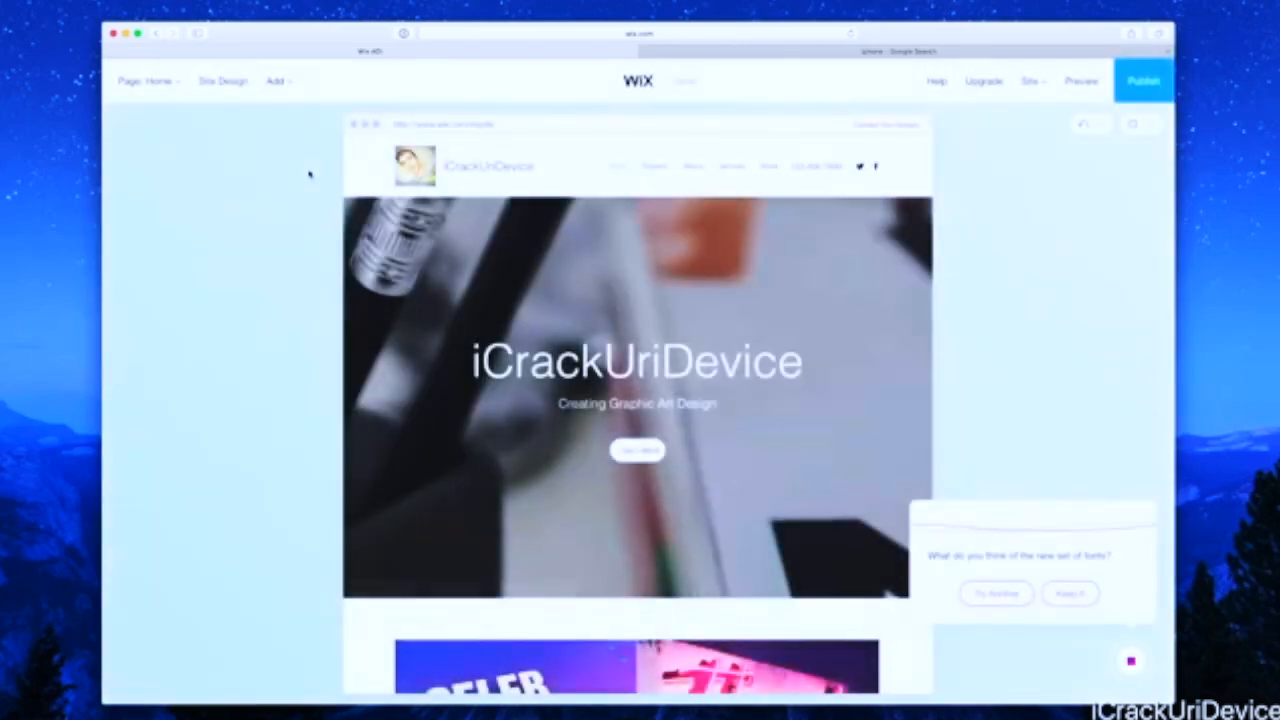
{"action": "left_click", "coordinate": [1066, 594]}
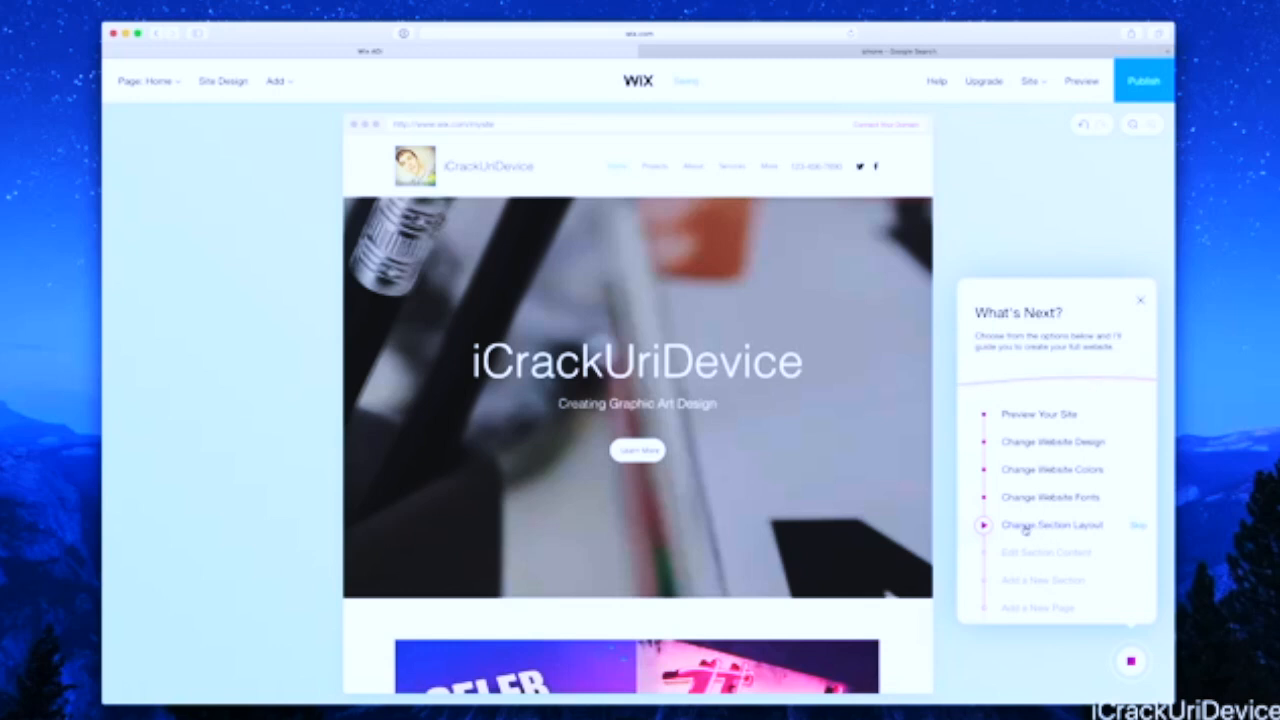
Start the tour's Change Section Layout guidance and open the layout options for the green section with Stationery Design, Branding and Logo Design
{"action": "left_click", "coordinate": [1025, 530]}
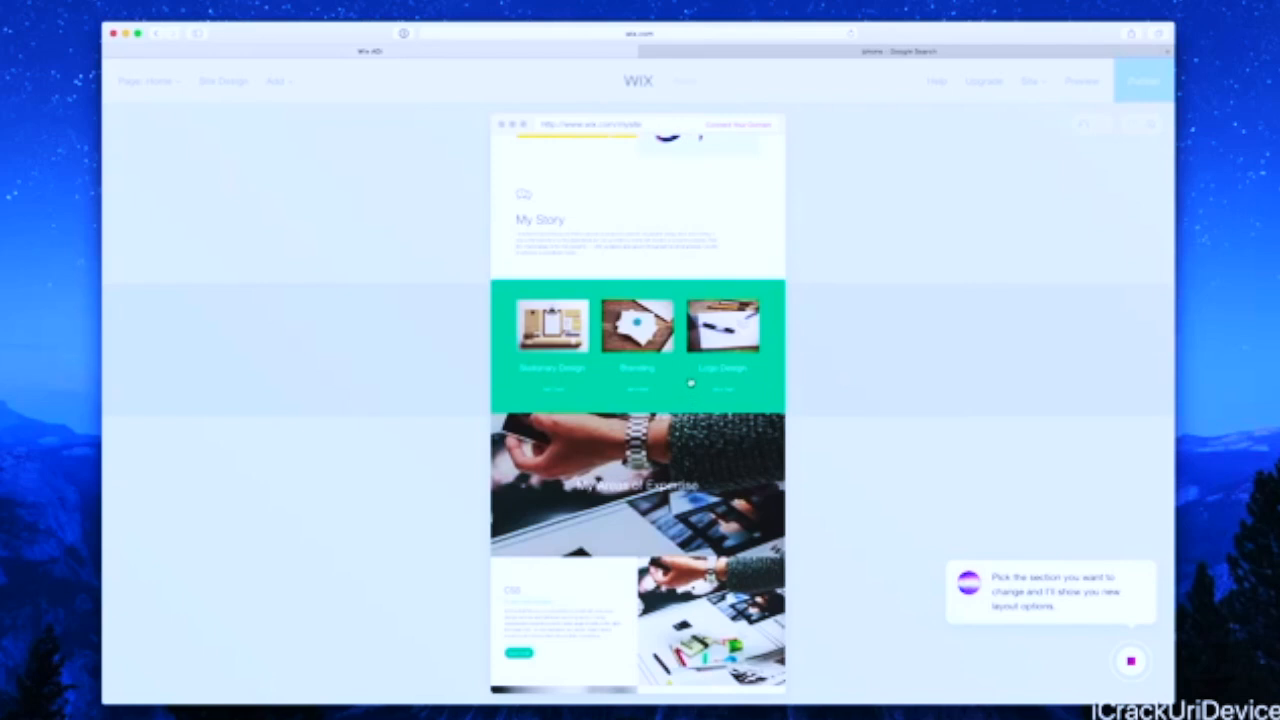
{"action": "left_click", "coordinate": [660, 383]}
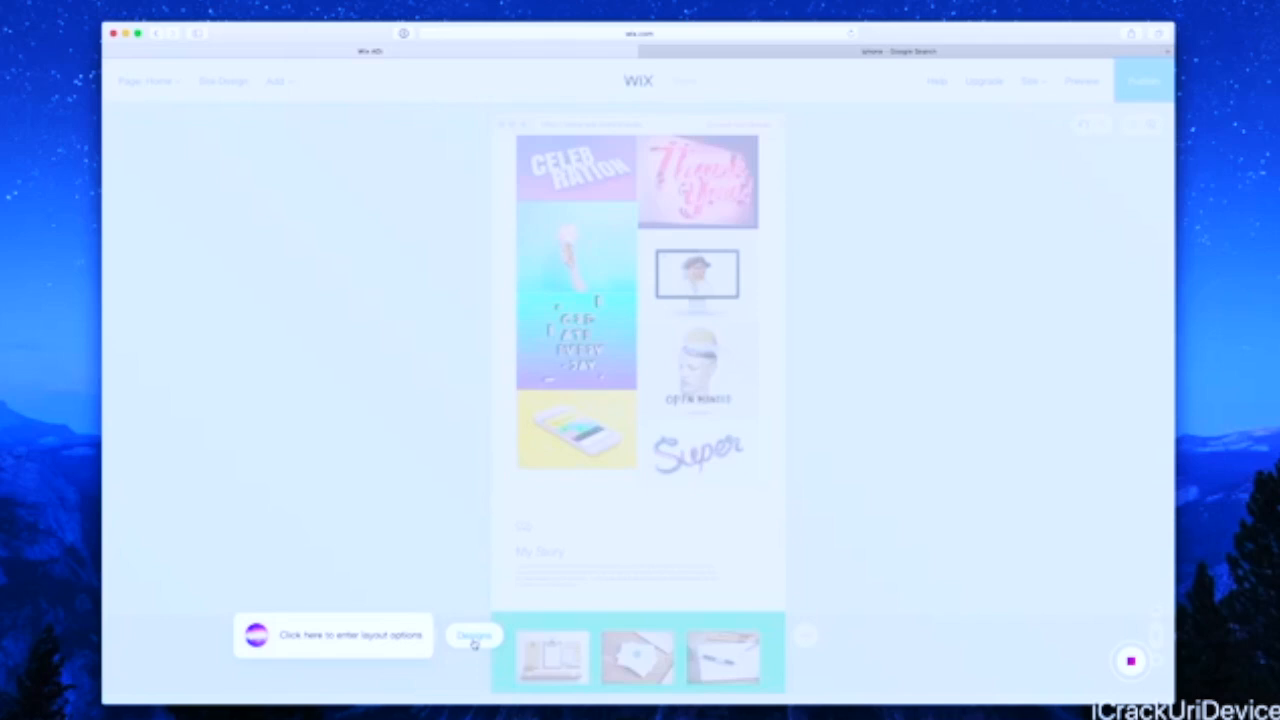
{"action": "left_click", "coordinate": [474, 640]}
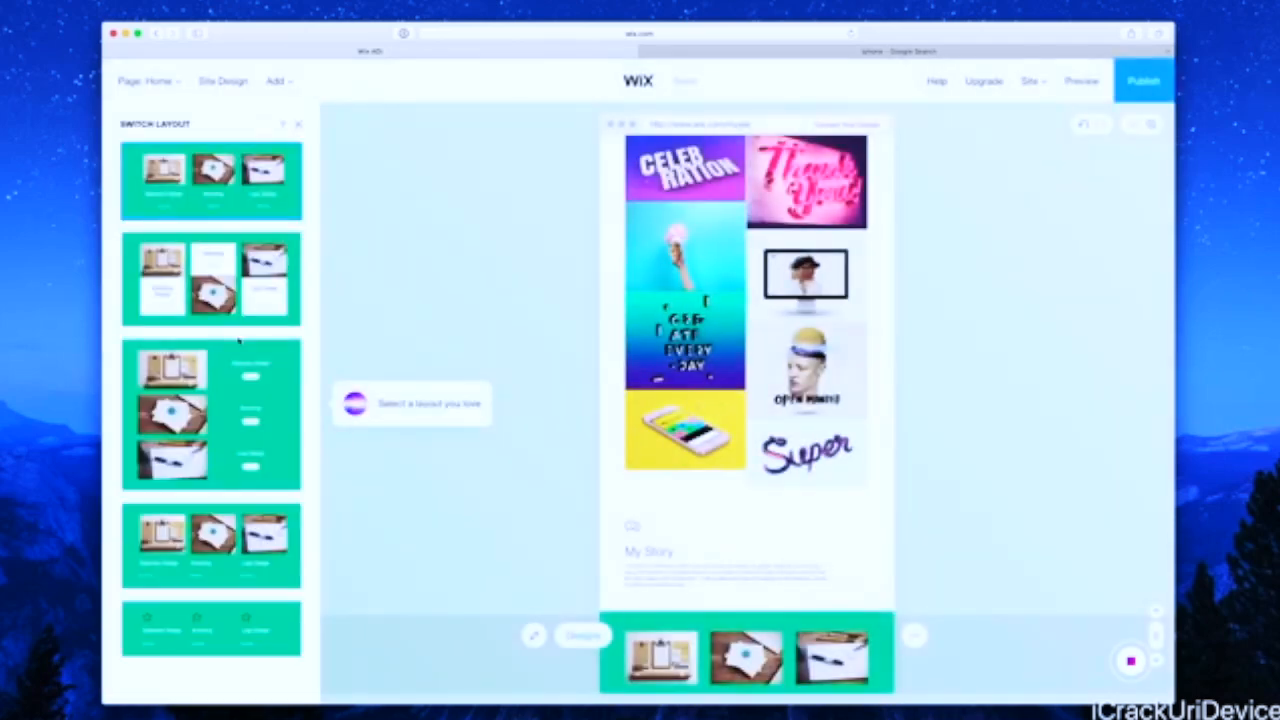
Browse the alternative layouts, apply the one with three white cards topped by images to the green section, and keep it
{"action": "scroll", "coordinate": [240, 340], "scroll_direction": "down", "scroll_amount": 5}
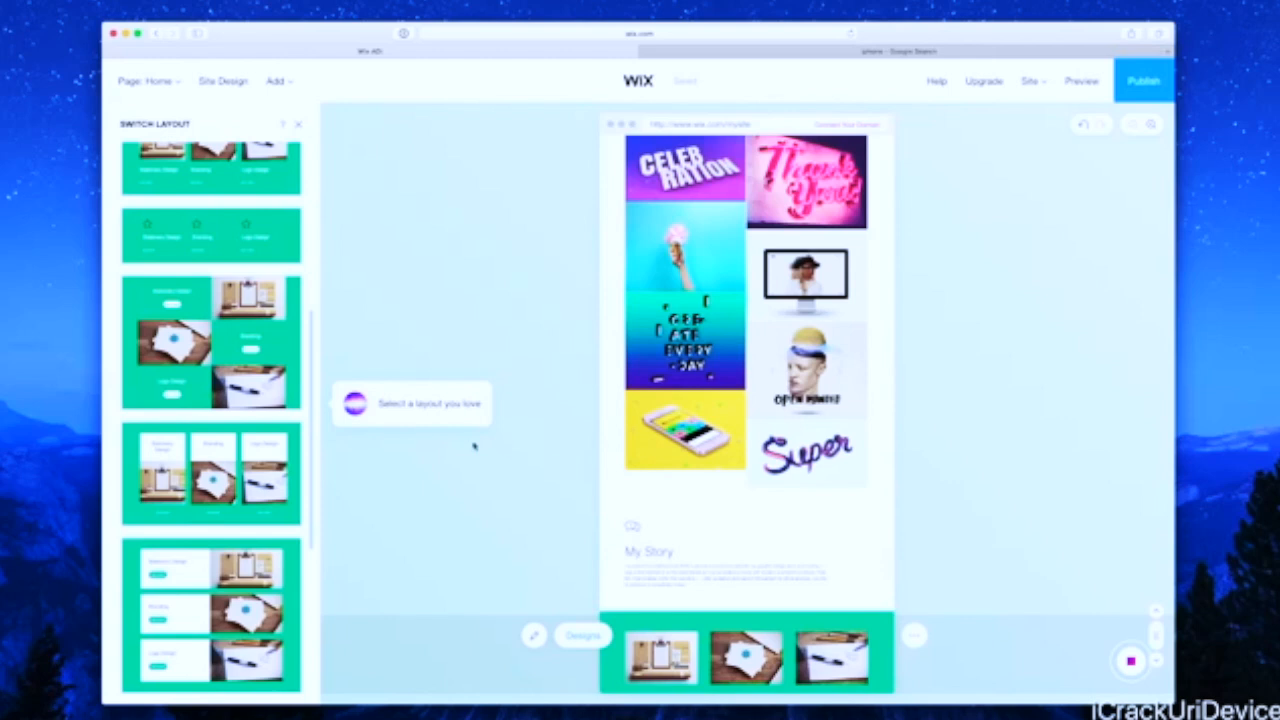
{"action": "scroll", "coordinate": [257, 424], "scroll_direction": "up", "scroll_amount": 5}
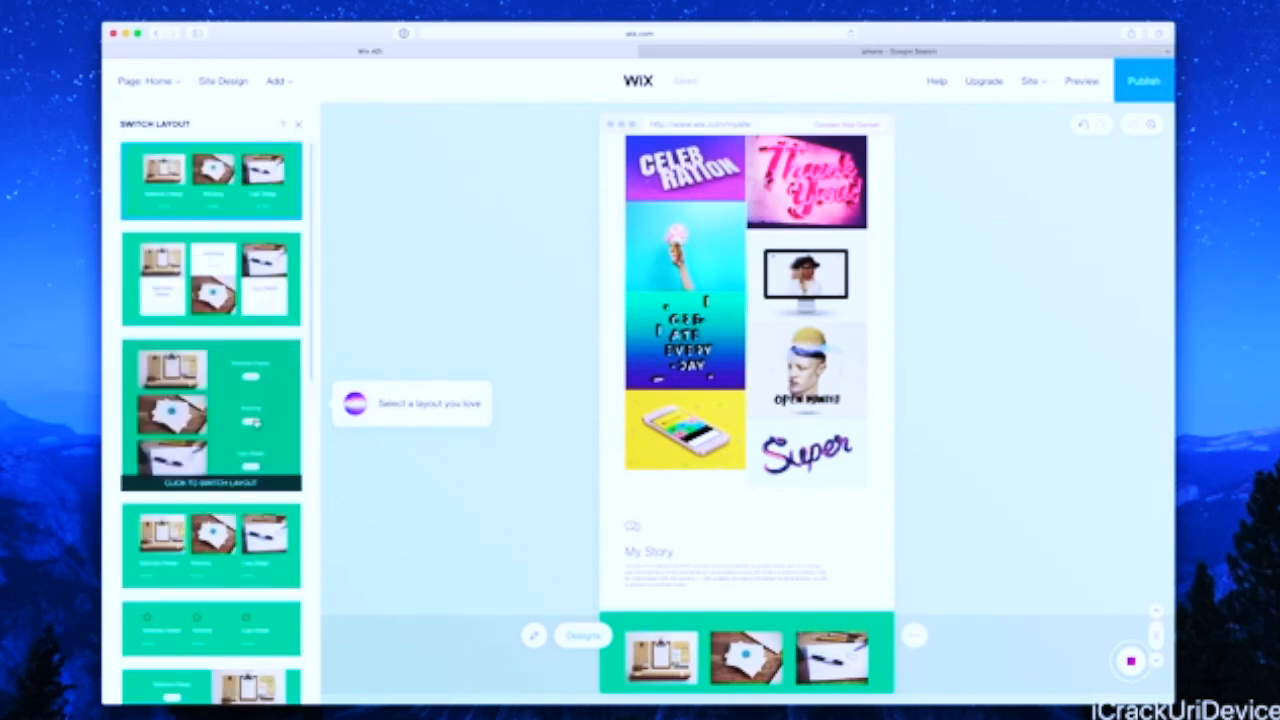
{"action": "scroll", "coordinate": [255, 424], "scroll_direction": "down", "scroll_amount": 3}
{"action": "scroll", "coordinate": [257, 424], "scroll_direction": "down", "scroll_amount": 5}
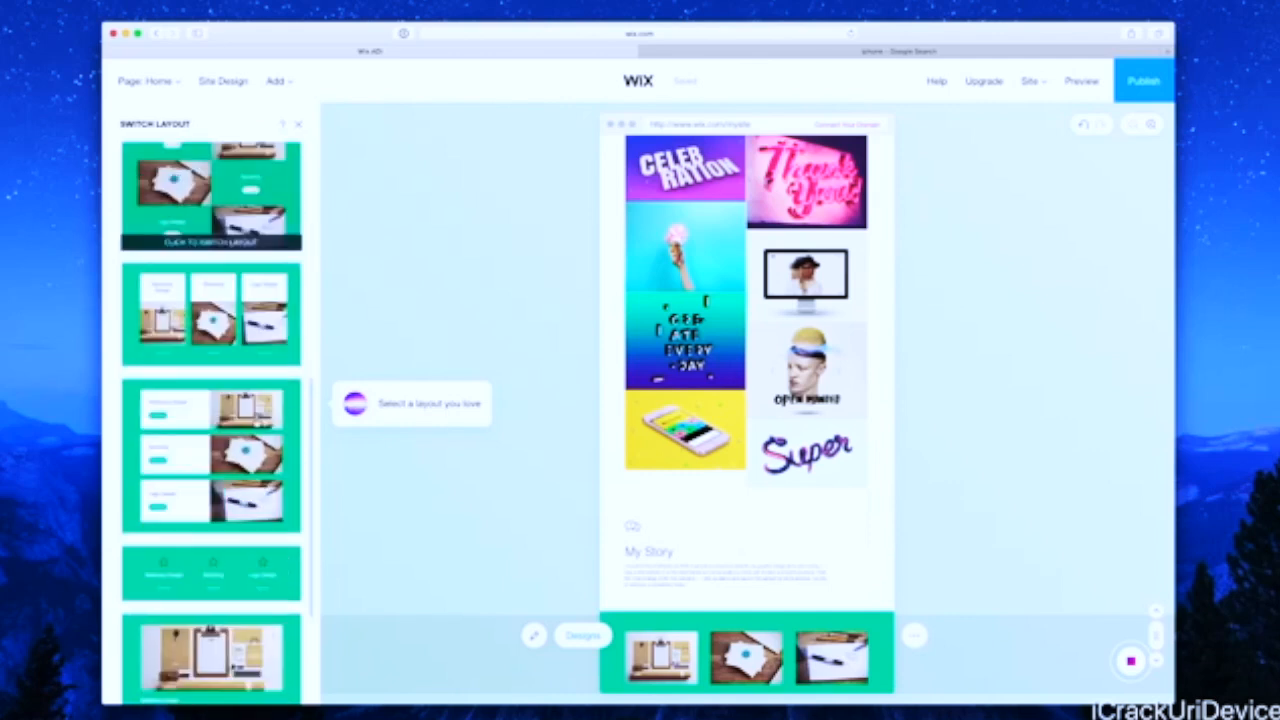
{"action": "scroll", "coordinate": [257, 424], "scroll_direction": "down", "scroll_amount": 6}
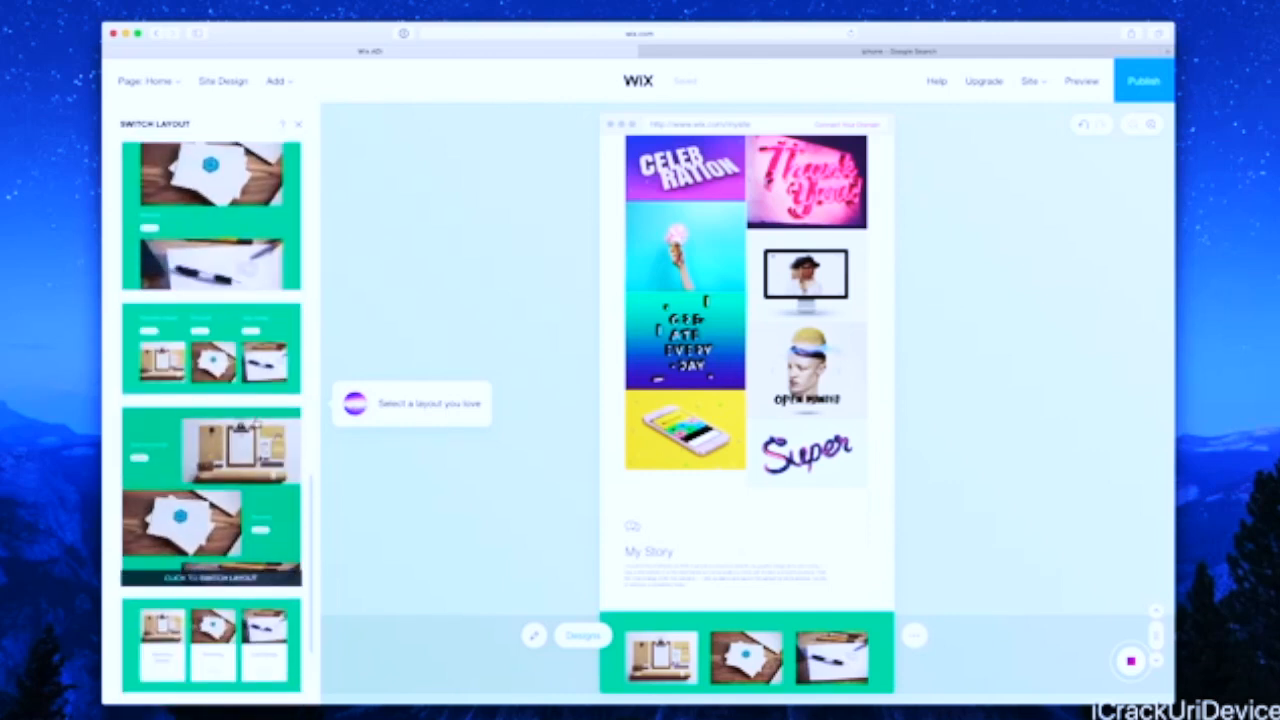
{"action": "scroll", "coordinate": [257, 424], "scroll_direction": "up", "scroll_amount": 4}
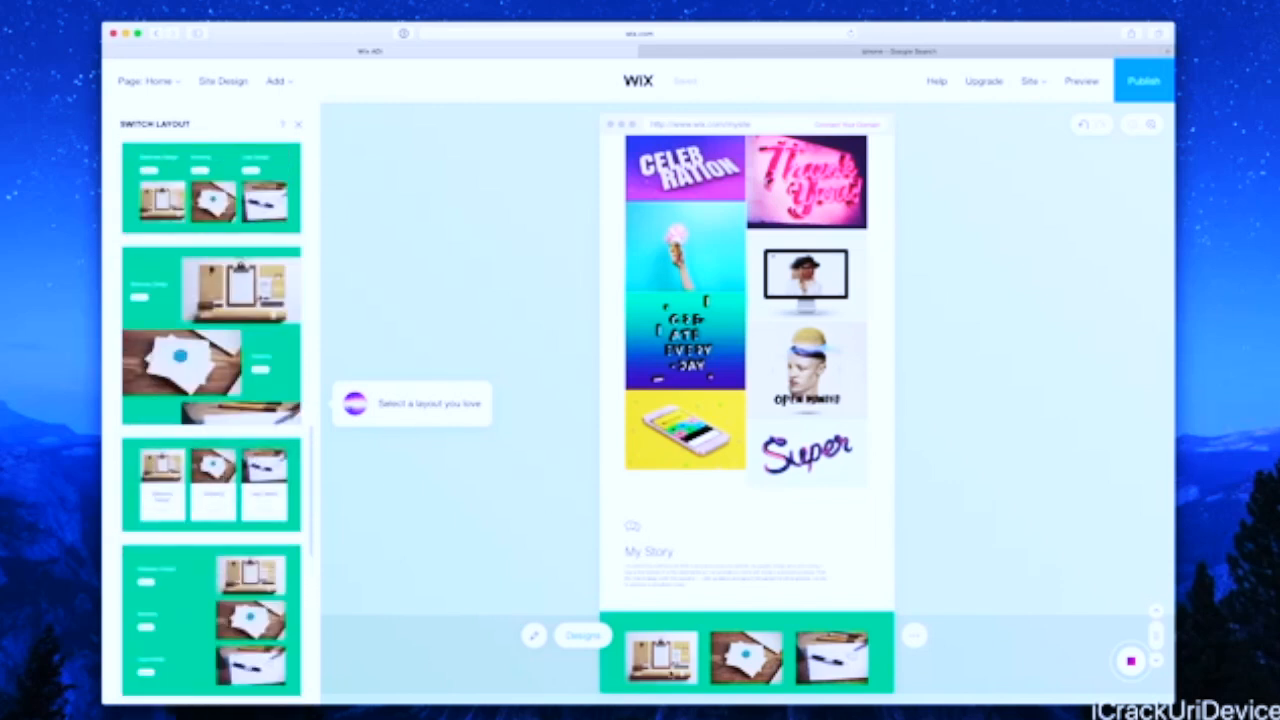
{"action": "left_click", "coordinate": [170, 479]}
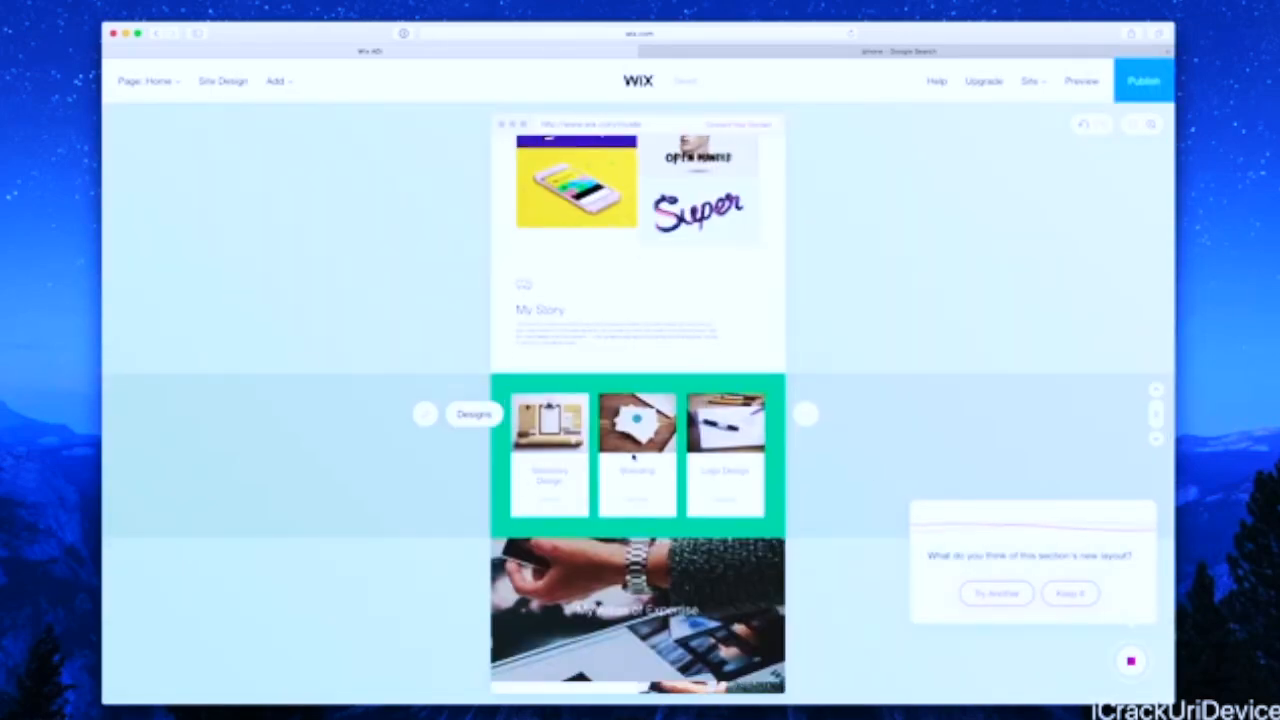
{"action": "left_click", "coordinate": [1071, 592]}
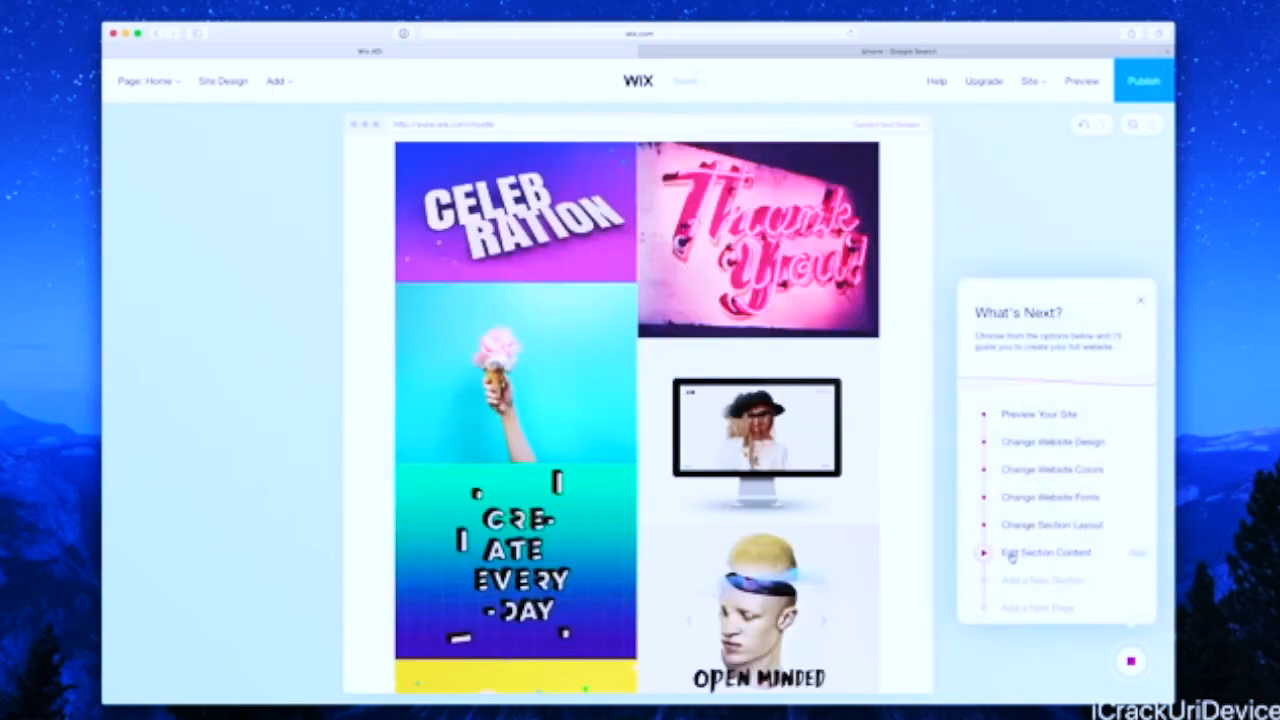
Start the tour's Edit Section Content guidance and open the My Story section's content for editing
{"action": "left_click", "coordinate": [1010, 554]}
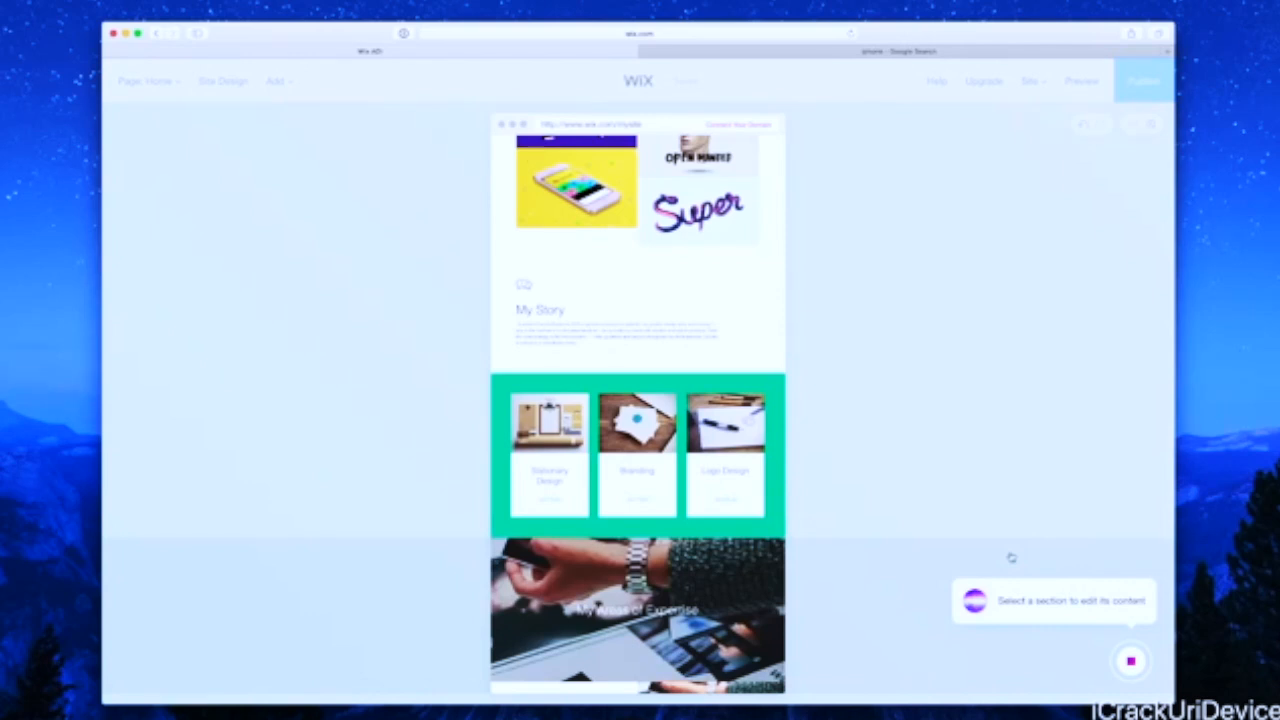
{"action": "left_click", "coordinate": [616, 334]}
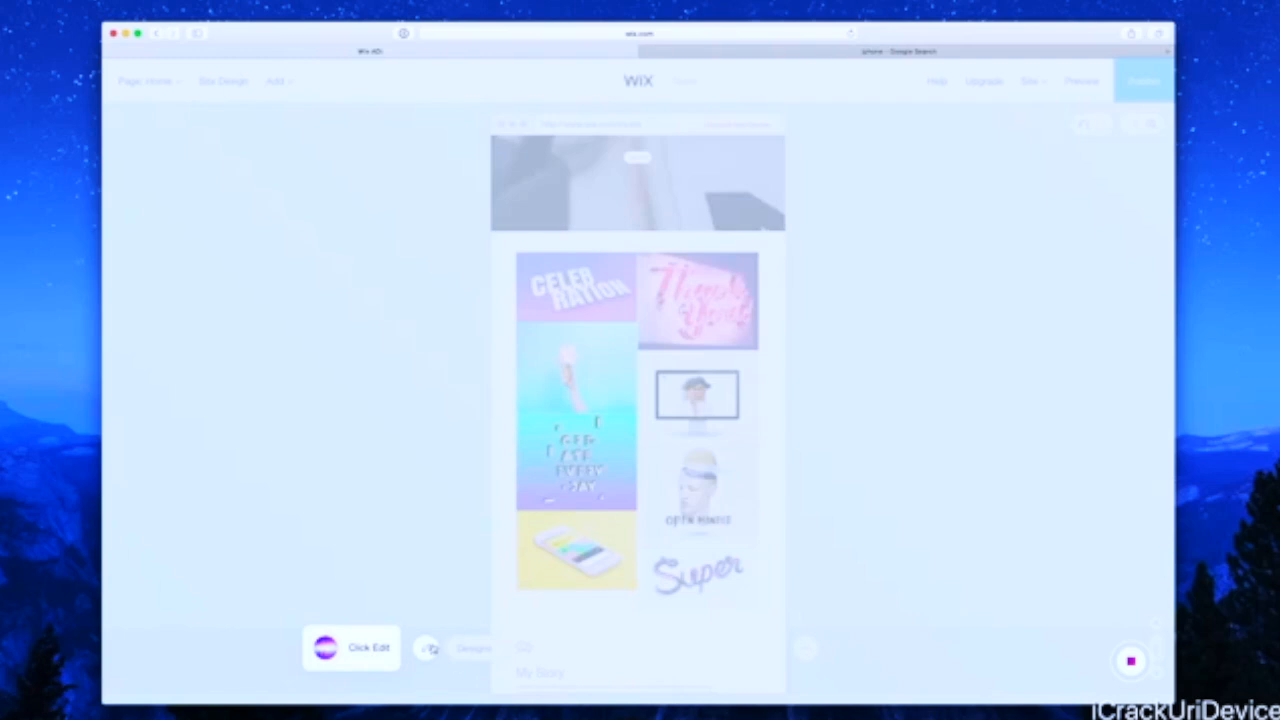
{"action": "left_click", "coordinate": [427, 650]}
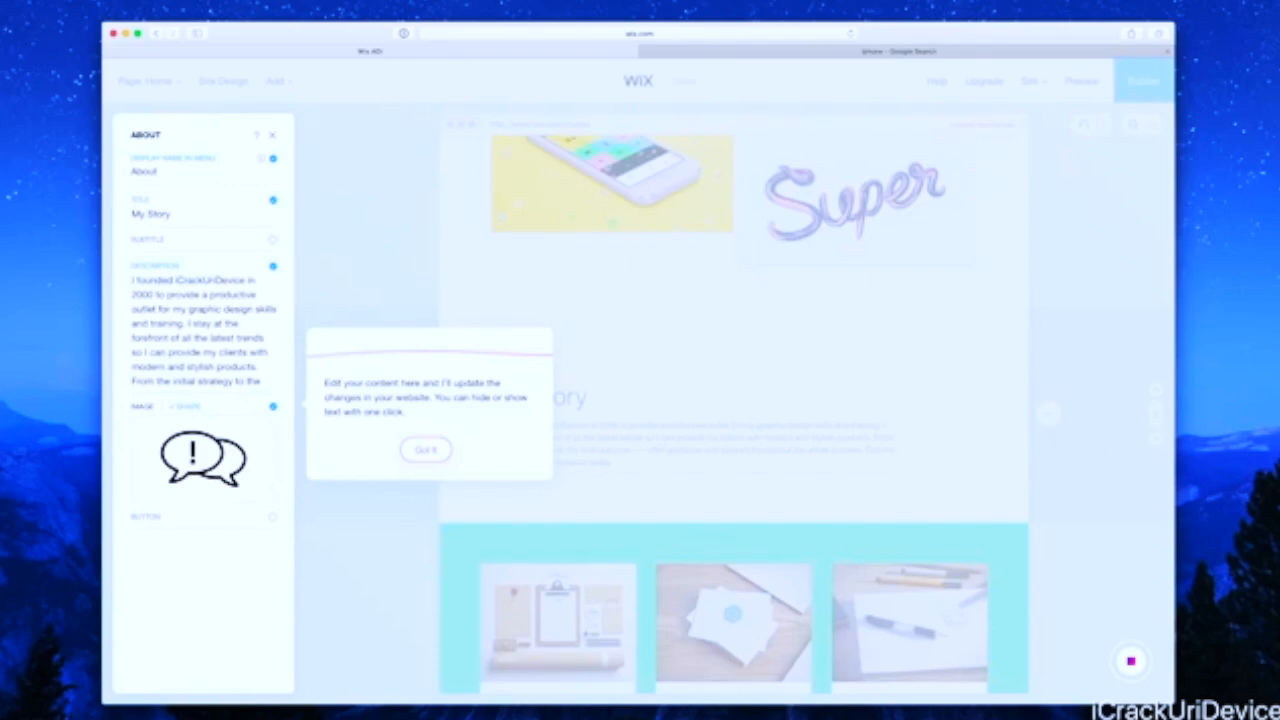
Replace the section's description with the text about Jailbreak iOS 10 updates copied from the prepared note
{"action": "left_click_drag", "start_coordinate": [1279, 215], "coordinate": [854, 341]}
{"action": "right_click", "coordinate": [868, 377]}
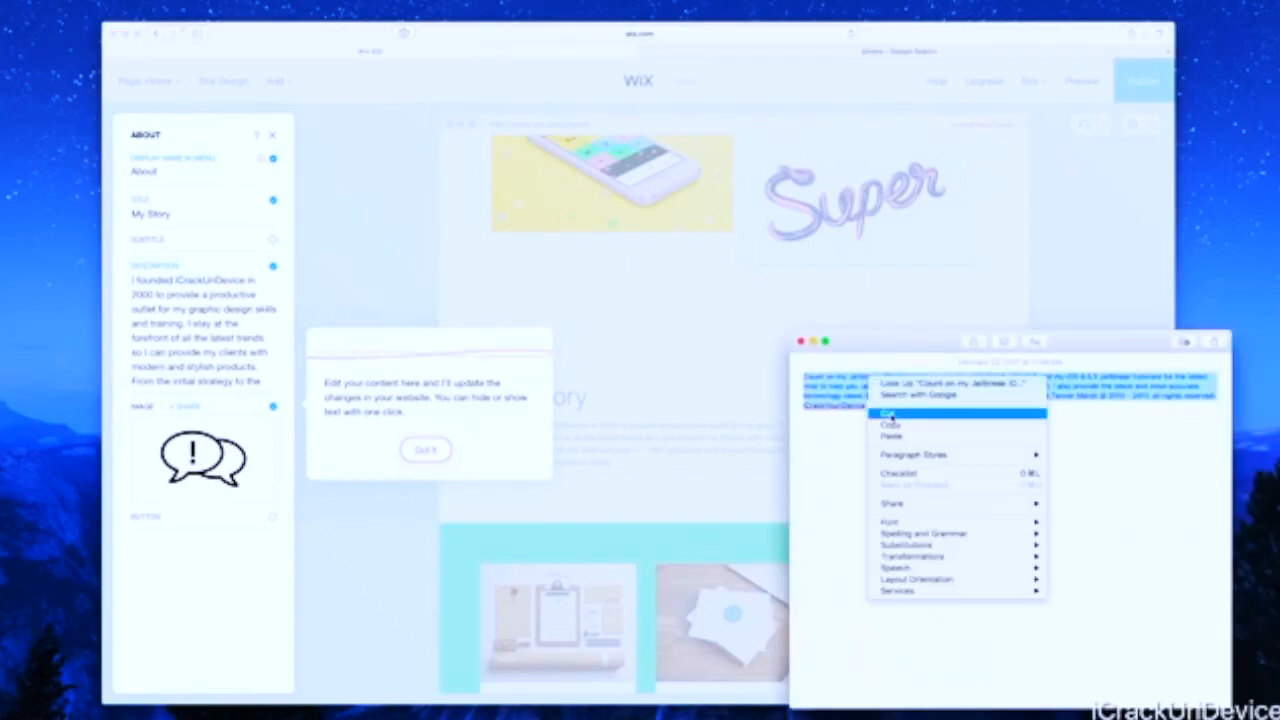
{"action": "left_click", "coordinate": [889, 425]}
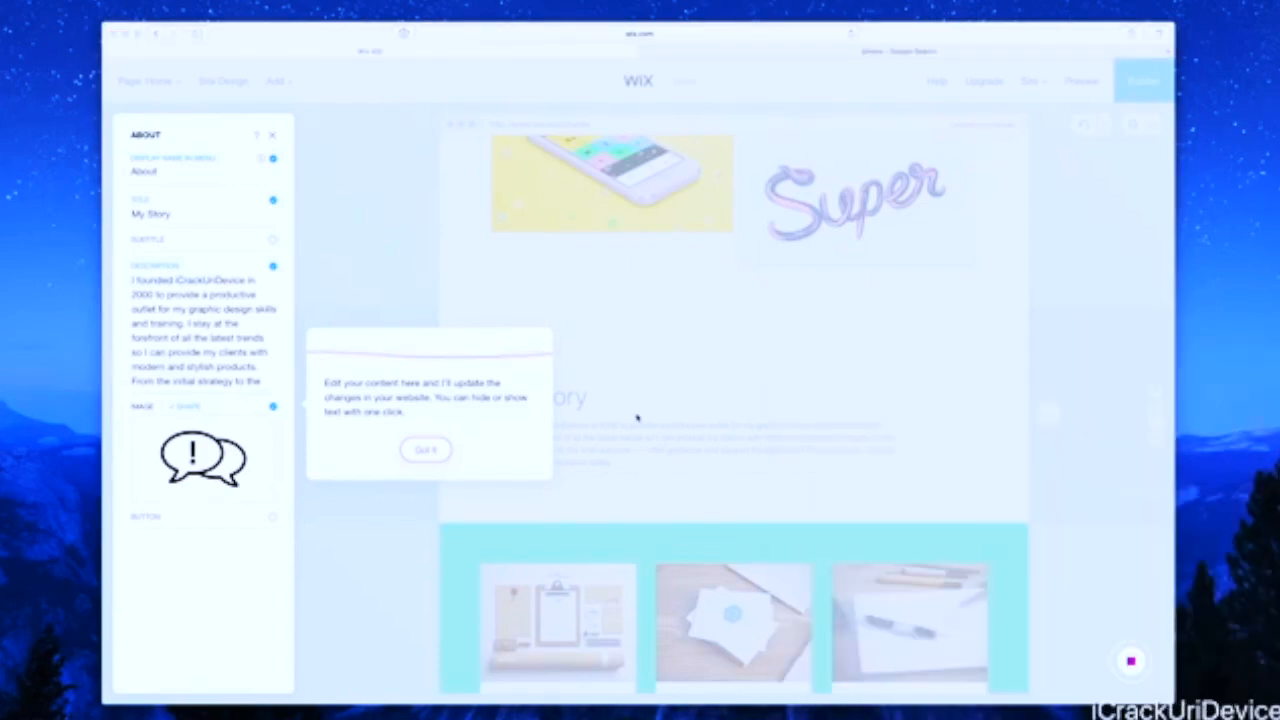
{"action": "left_click", "coordinate": [246, 364]}
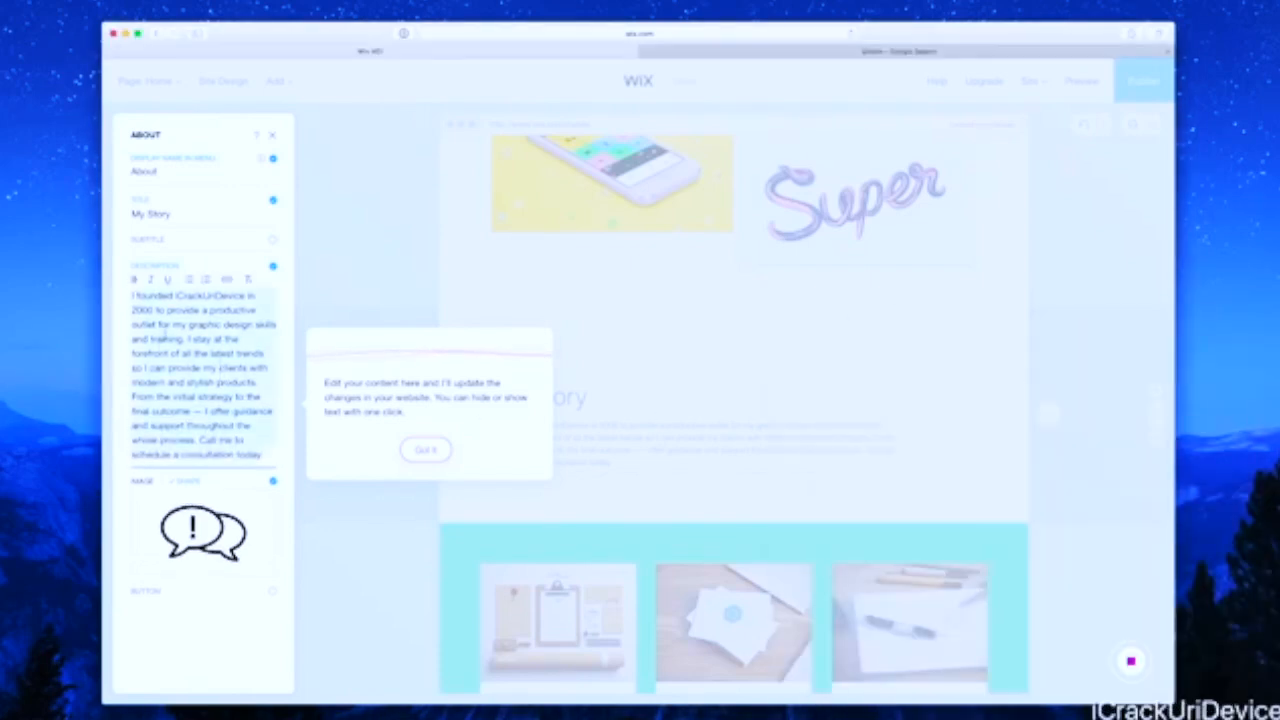
{"action": "key", "text": "BackSpace"}
{"action": "key", "text": "cmd+v"}
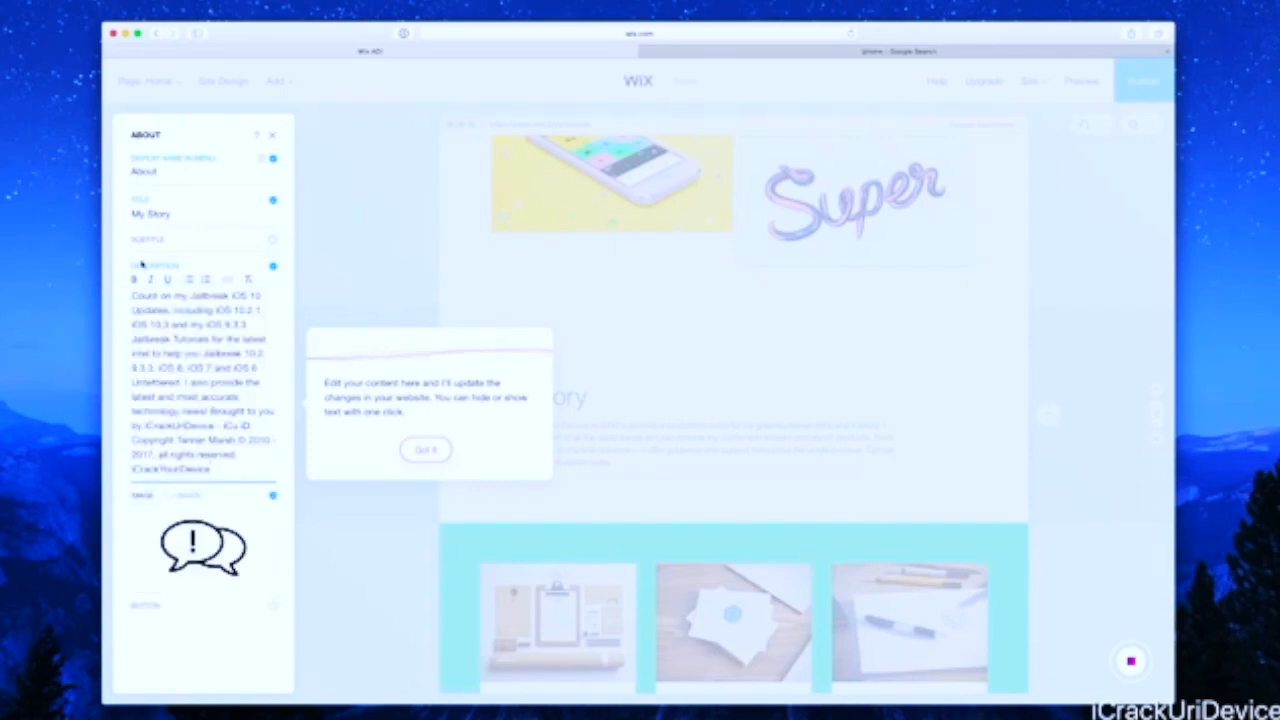
Change the section title to "About Me" without underlining and dismiss the editing hint
{"action": "left_click", "coordinate": [136, 215]}
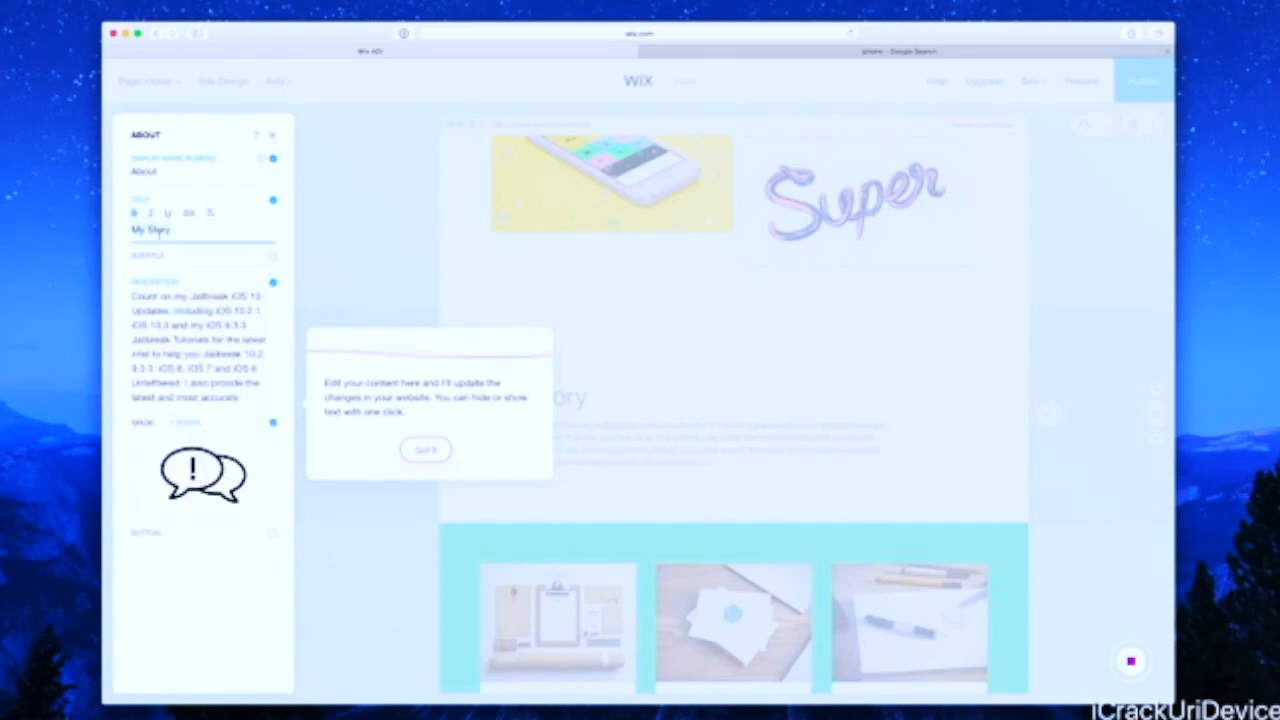
{"action": "left_click", "coordinate": [443, 454]}
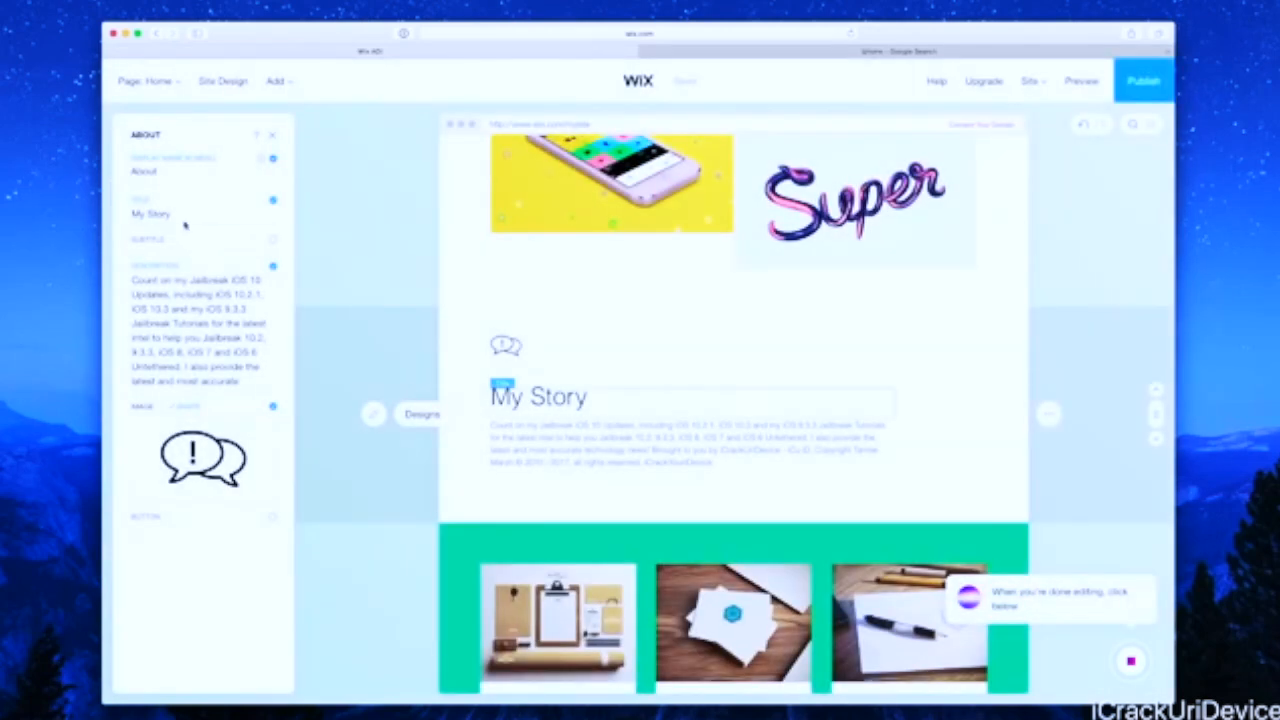
{"action": "left_click", "coordinate": [168, 213]}
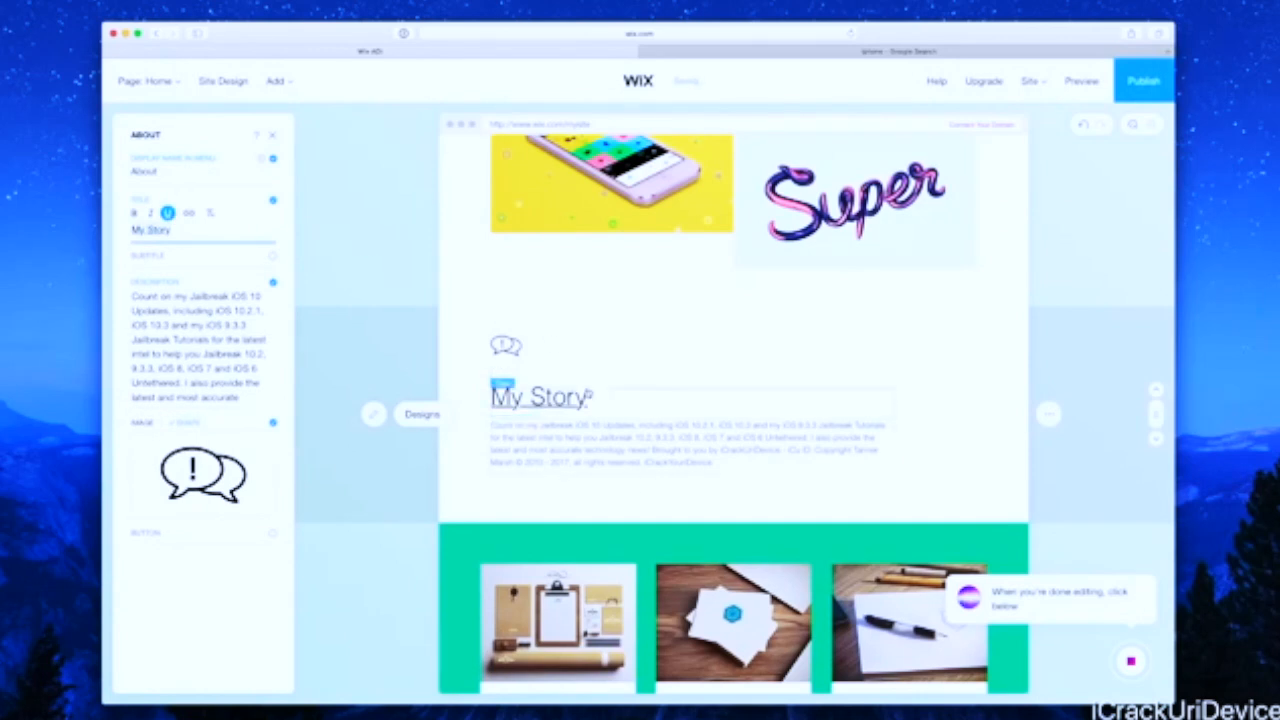
{"action": "key", "text": "super+a"}
{"action": "type", "text": "About Me"}
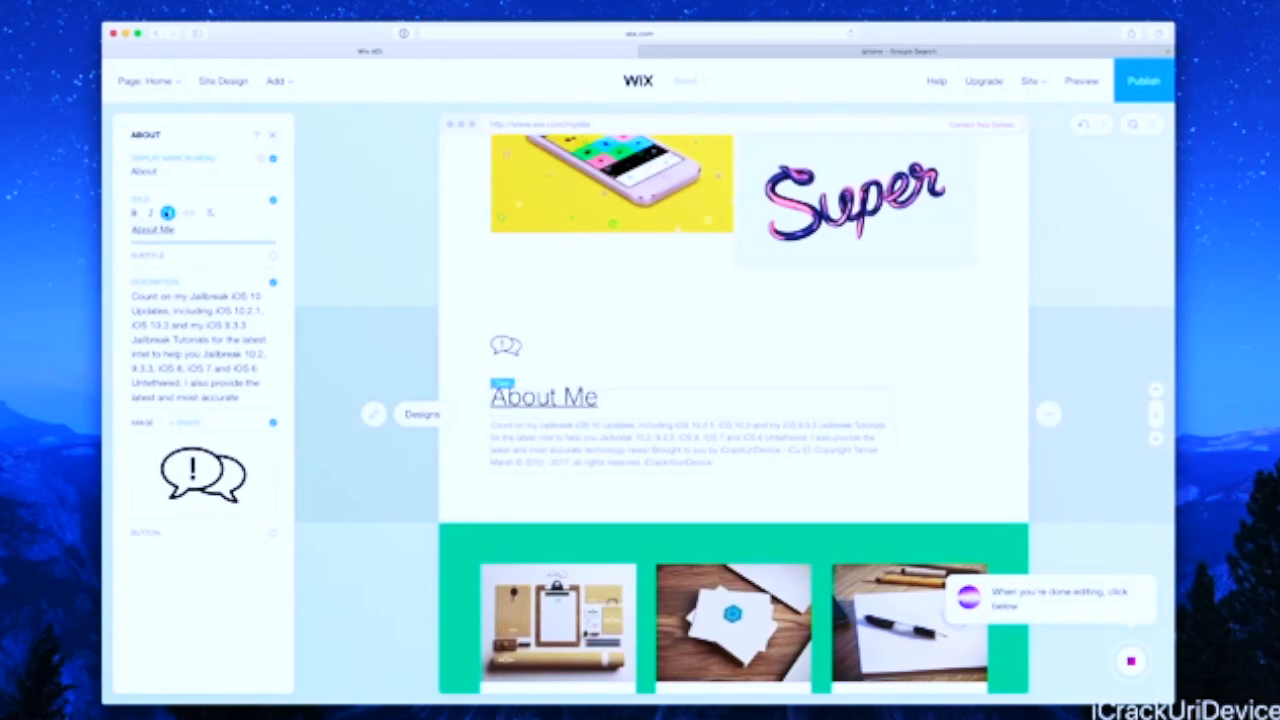
{"action": "left_click", "coordinate": [168, 213]}
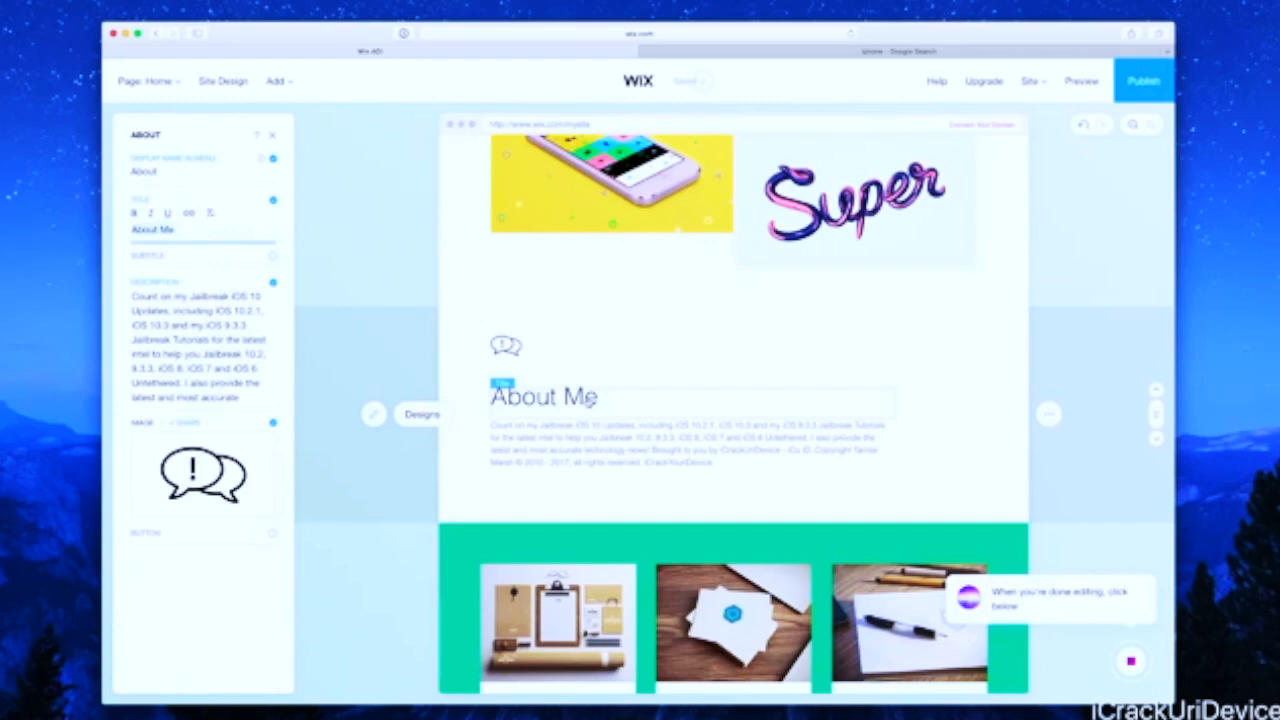
Replace the speech-bubble image of the About Me section with the free Rocket shape from Wix
{"action": "mouse_move", "coordinate": [232, 488]}
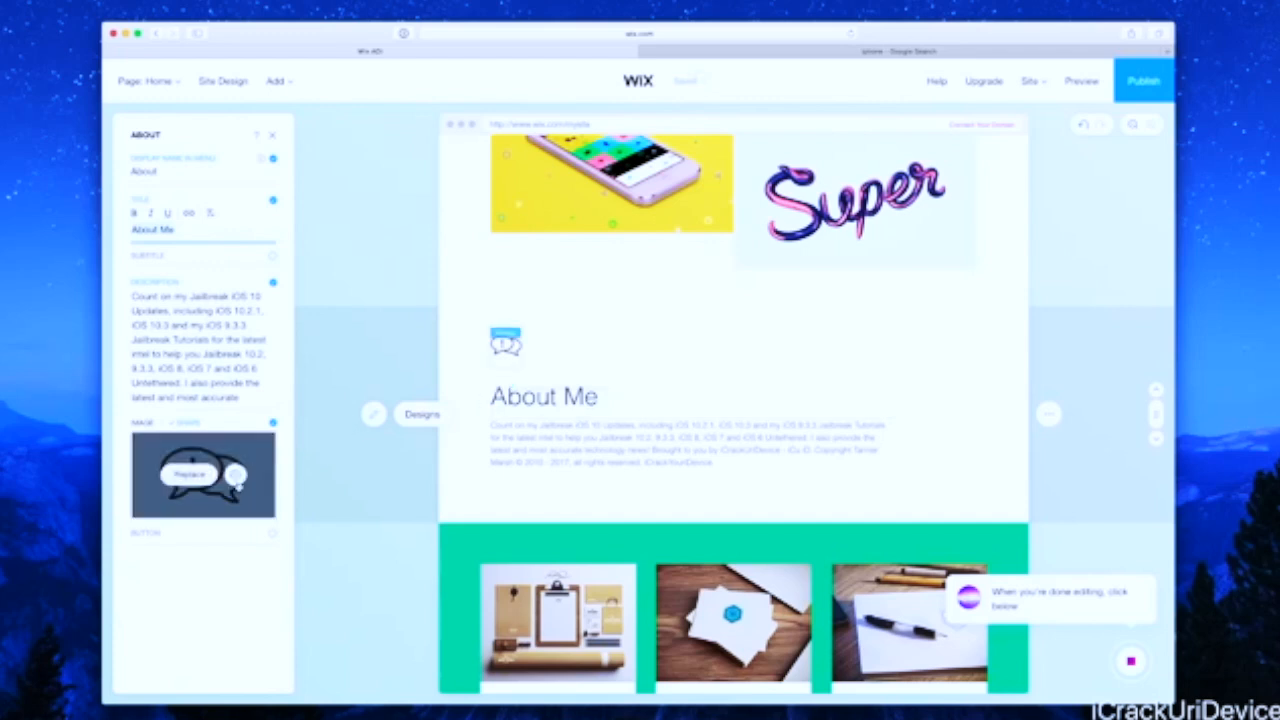
{"action": "left_click", "coordinate": [235, 477]}
{"action": "mouse_move", "coordinate": [210, 196]}
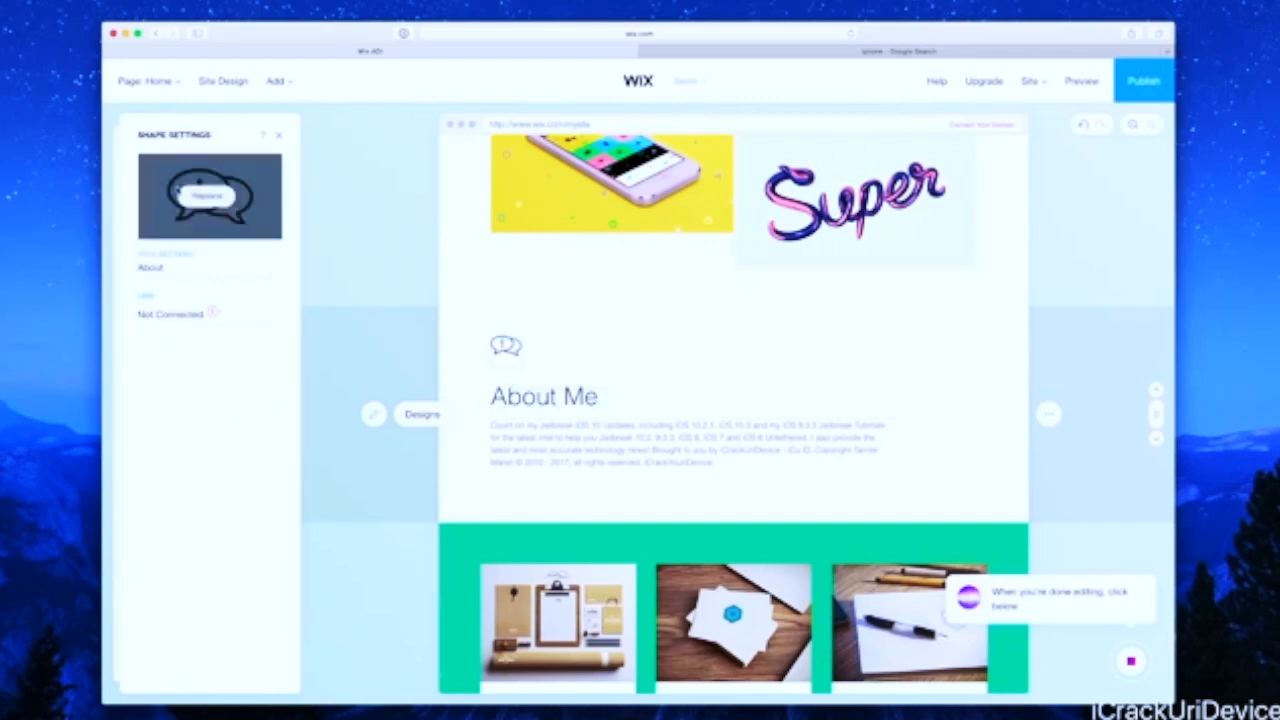
{"action": "left_click", "coordinate": [210, 197]}
{"action": "scroll", "coordinate": [746, 366], "scroll_direction": "down", "scroll_amount": 2}
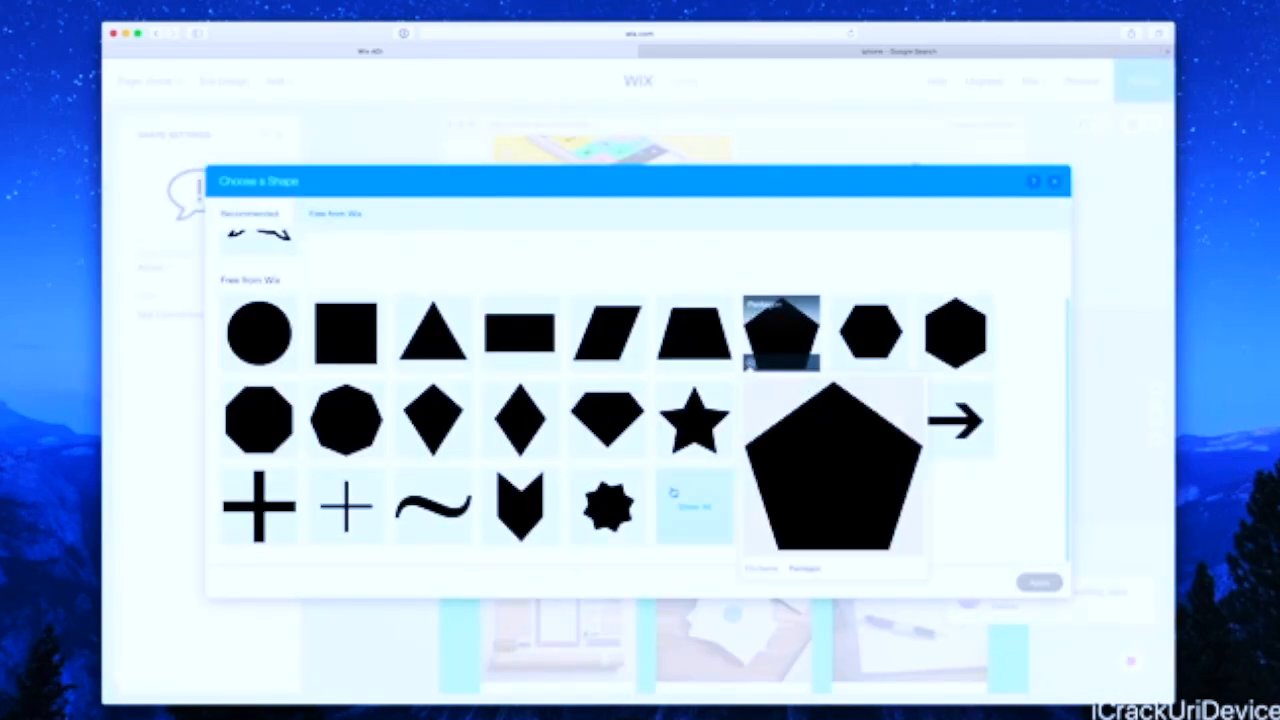
{"action": "left_click", "coordinate": [709, 514]}
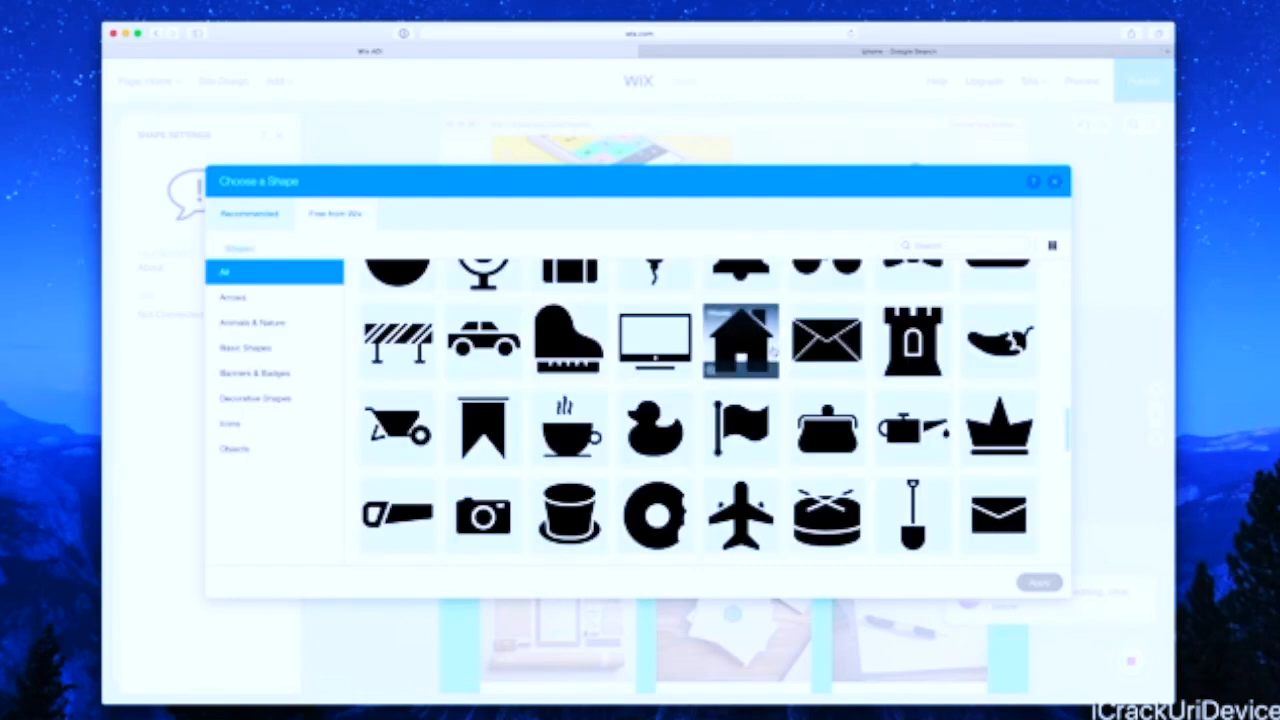
{"action": "scroll", "coordinate": [772, 348], "scroll_direction": "down", "scroll_amount": 5}
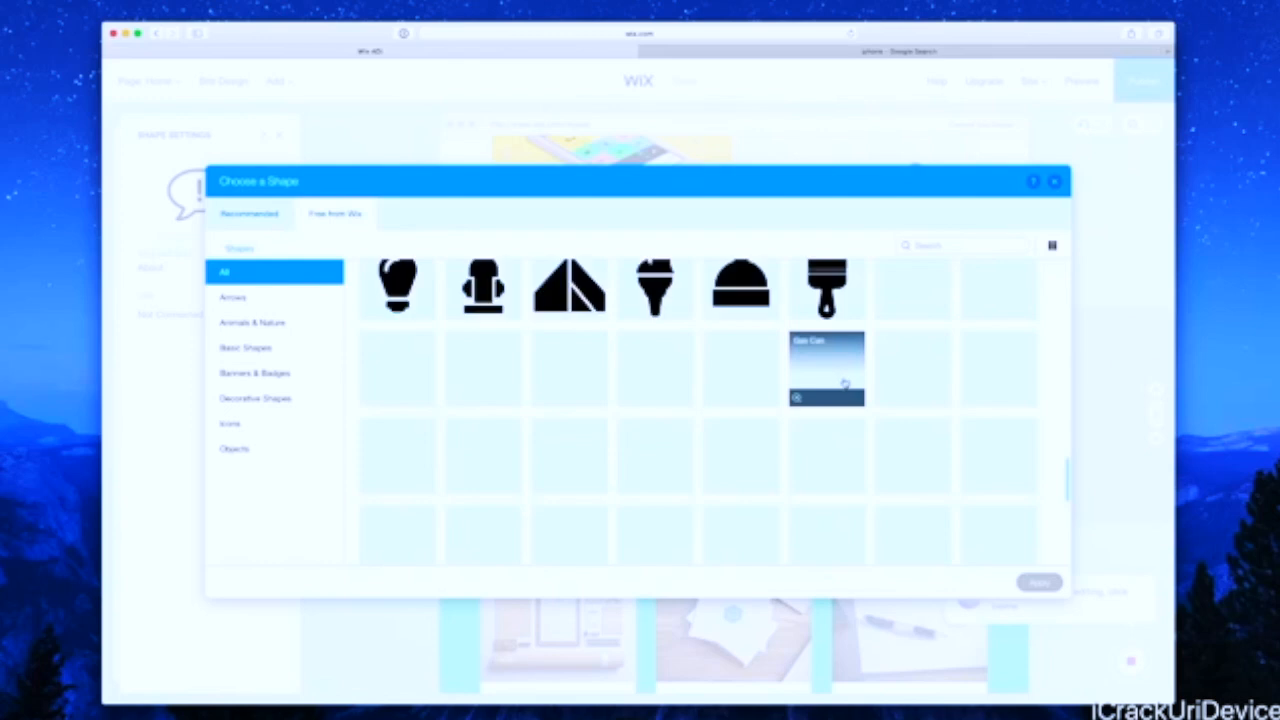
{"action": "scroll", "coordinate": [876, 374], "scroll_direction": "down", "scroll_amount": 2}
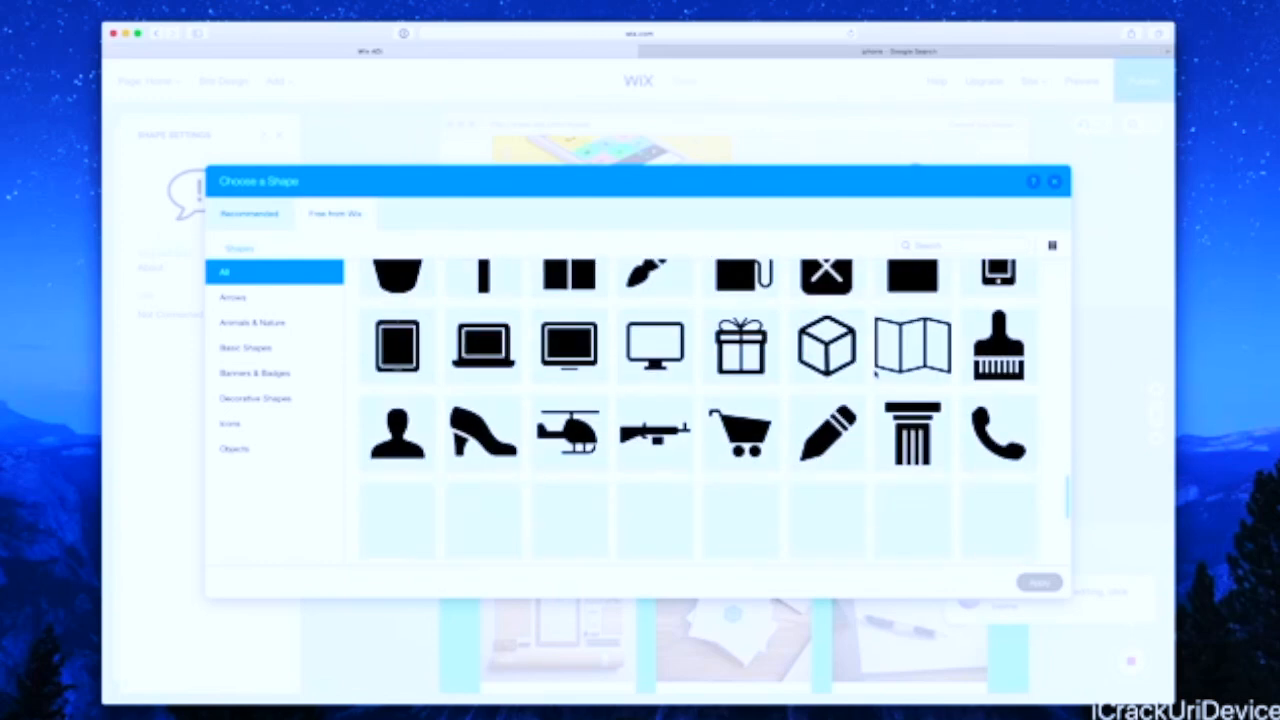
{"action": "scroll", "coordinate": [876, 374], "scroll_direction": "down", "scroll_amount": 3}
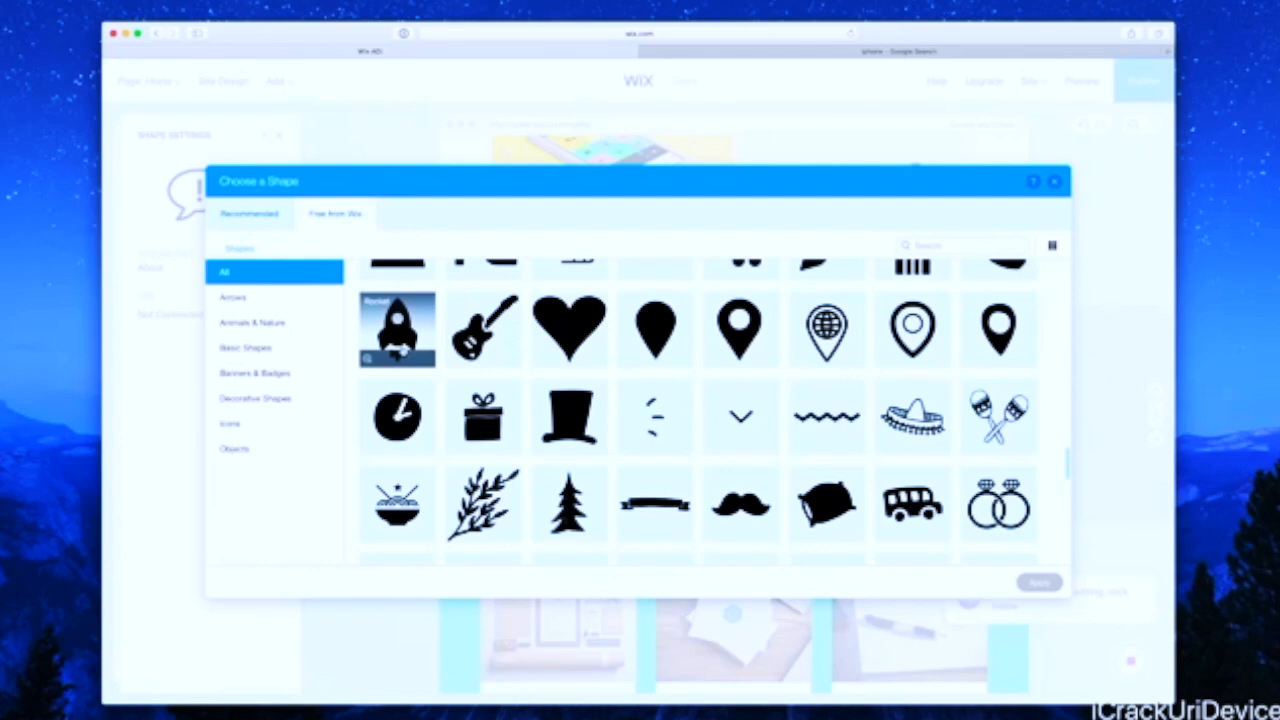
{"action": "left_click", "coordinate": [397, 345]}
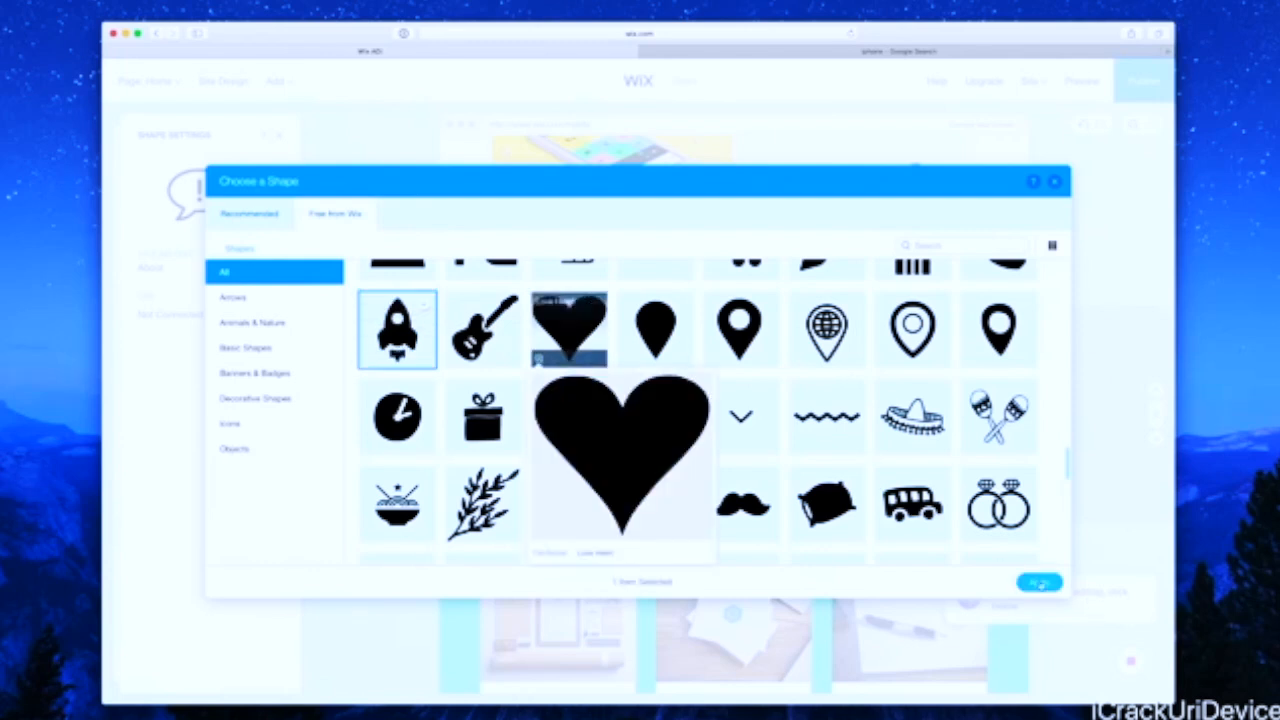
{"action": "left_click", "coordinate": [1040, 582]}
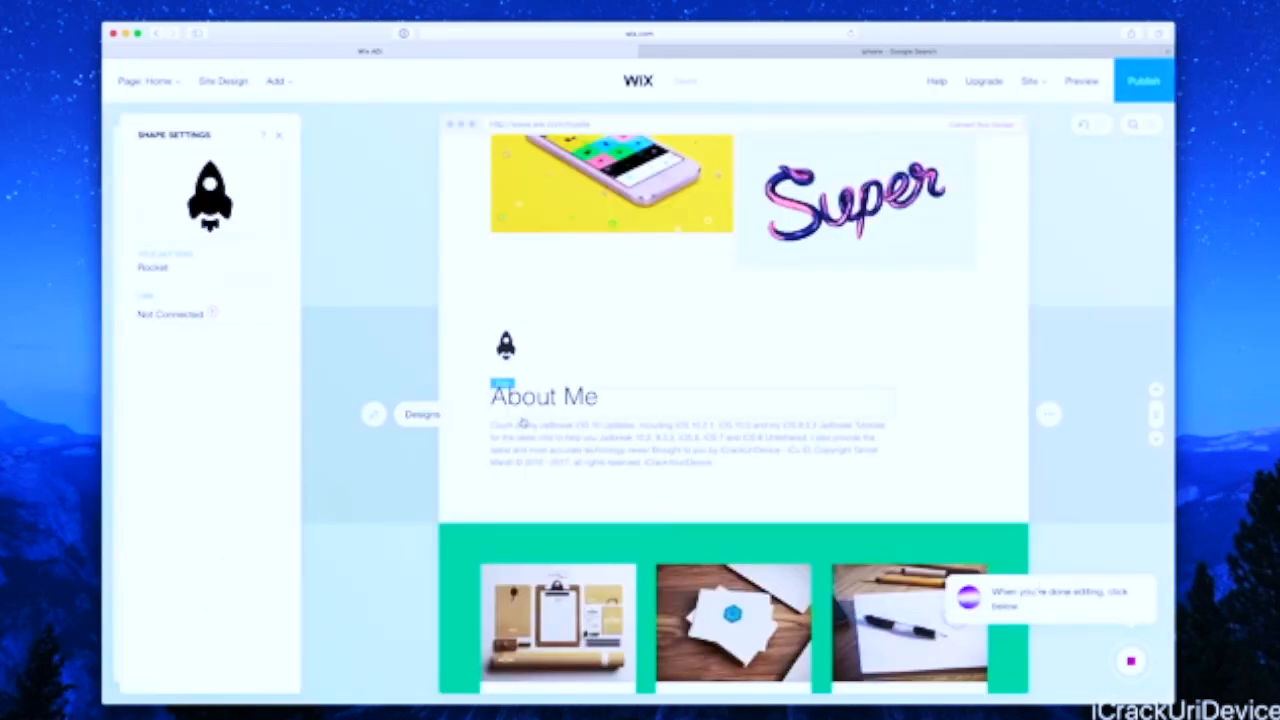
{"action": "left_click", "coordinate": [279, 135]}
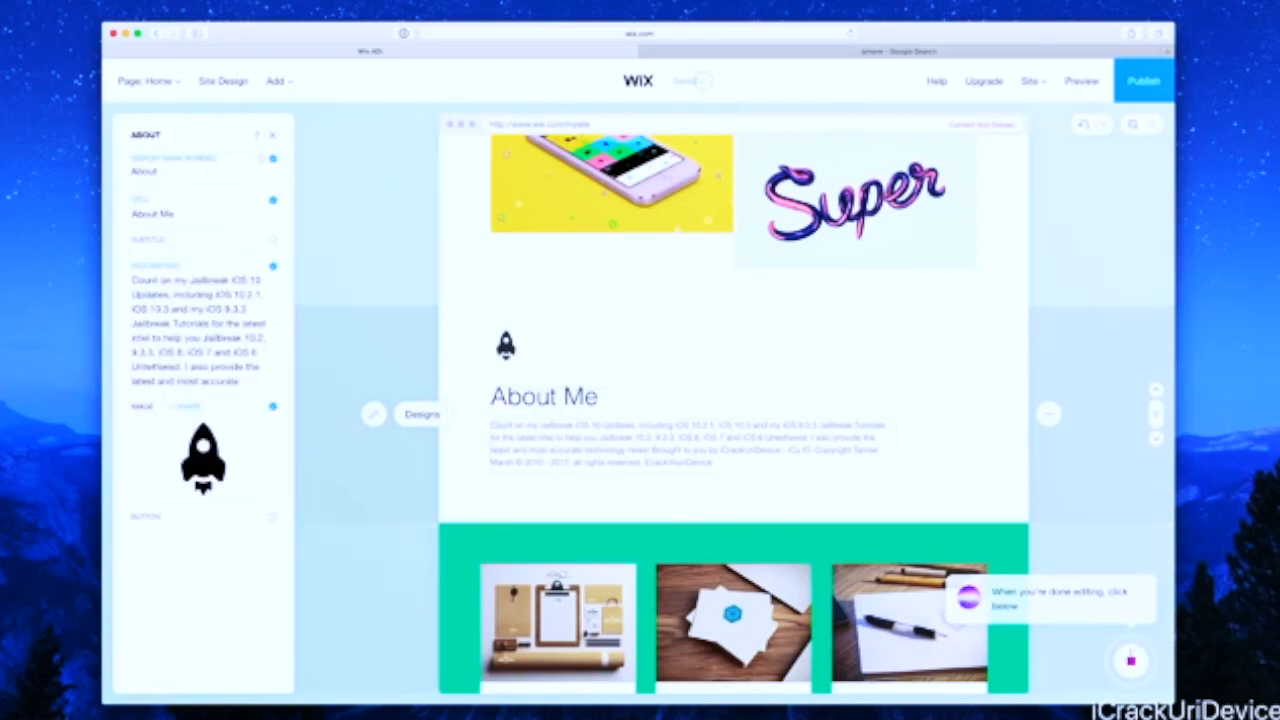
Start the tour's Add a New Page guidance and open the selection of page types and layouts
{"action": "left_click", "coordinate": [1131, 660]}
{"action": "left_click", "coordinate": [1020, 583]}
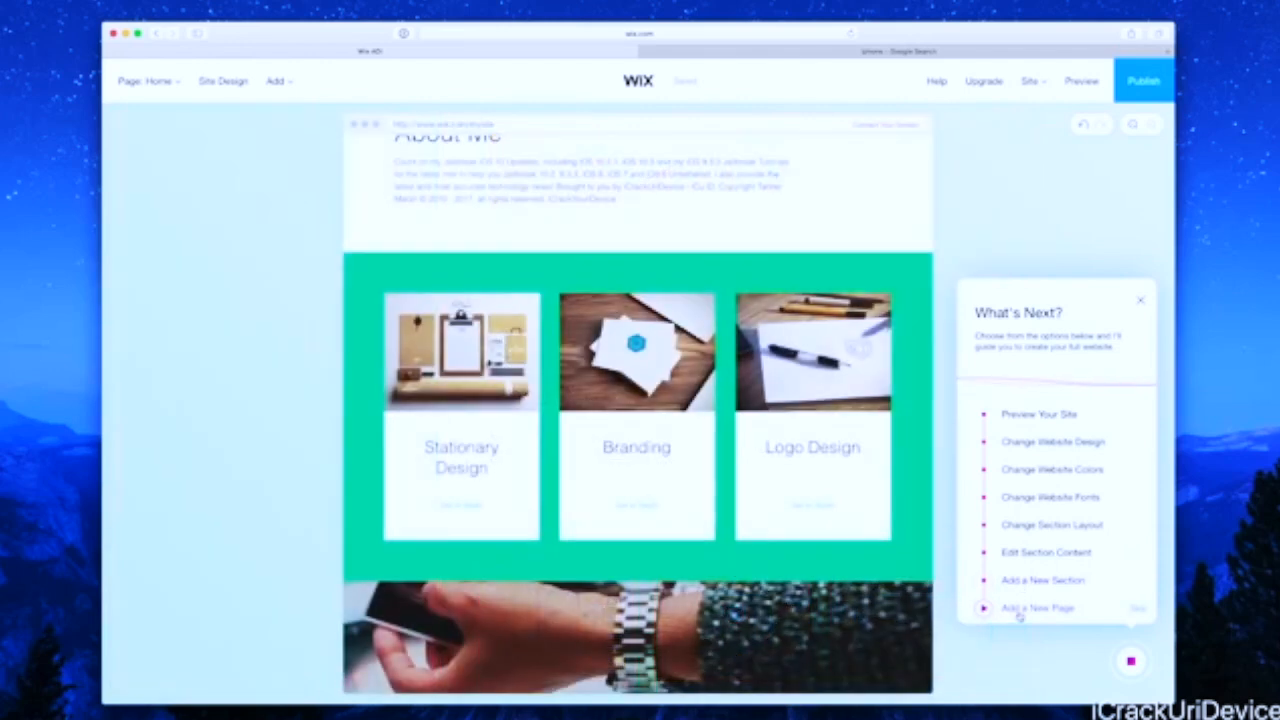
{"action": "left_click", "coordinate": [1020, 609]}
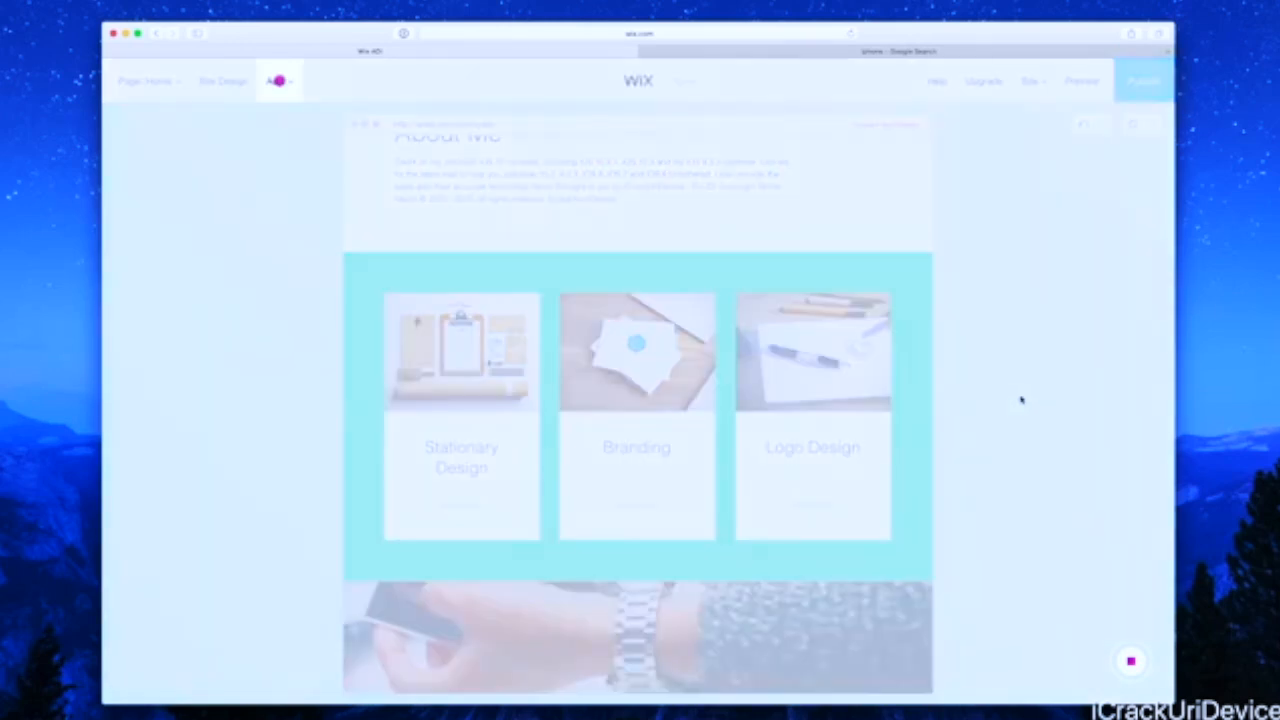
{"action": "left_click", "coordinate": [276, 80]}
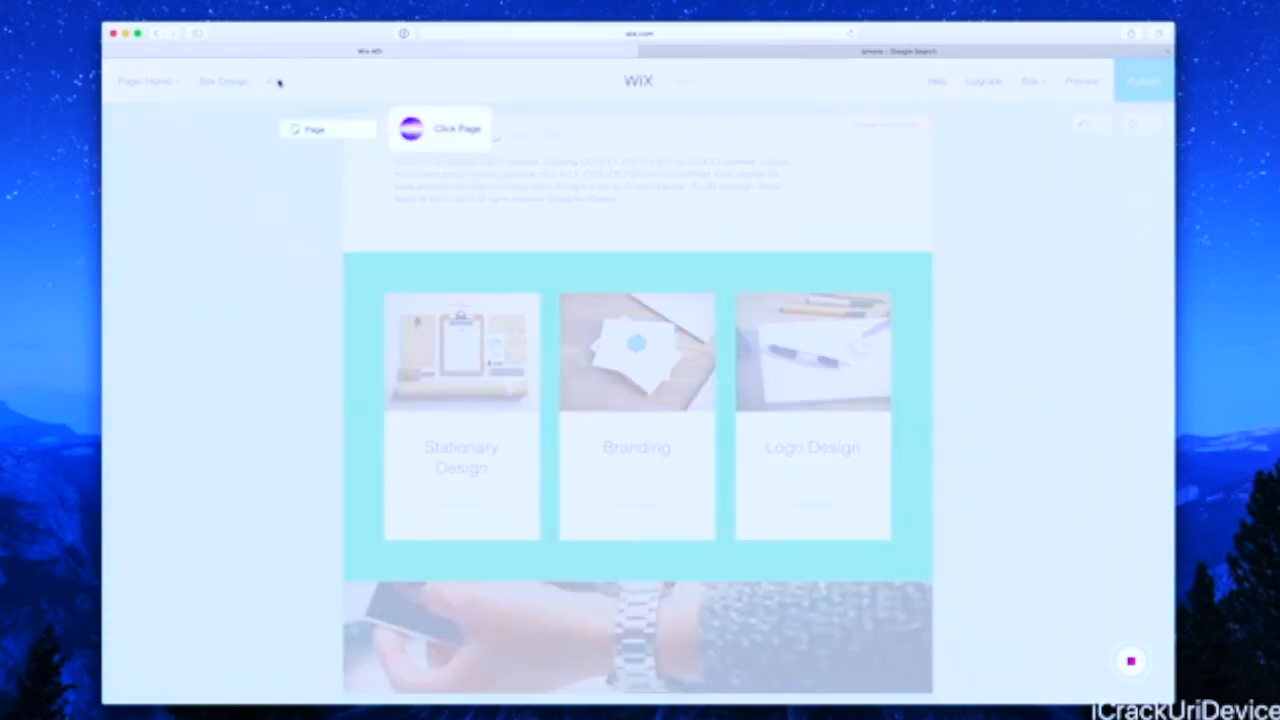
{"action": "left_click", "coordinate": [313, 132]}
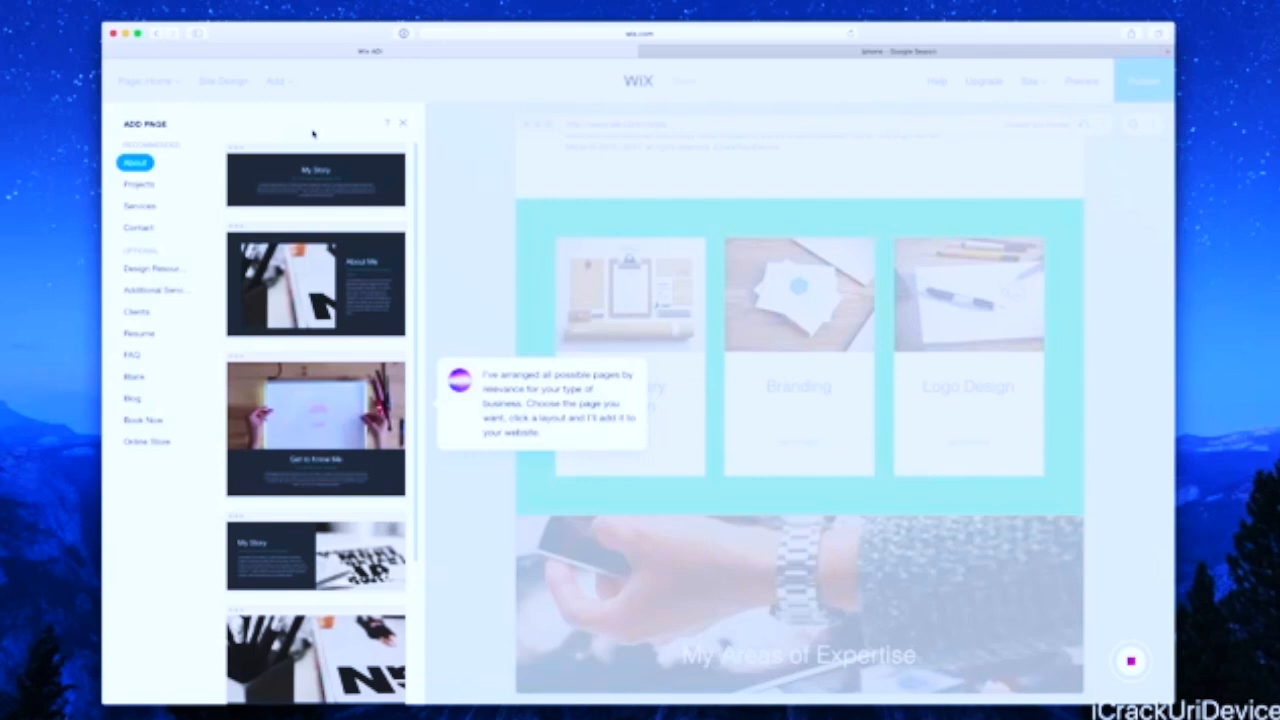
Add a Blog page using the single-column layout without a sidebar, close the tour's What's Next list and look through the page
{"action": "mouse_move", "coordinate": [334, 203]}
{"action": "left_click", "coordinate": [140, 400]}
{"action": "scroll", "coordinate": [291, 355], "scroll_direction": "down", "scroll_amount": 10}
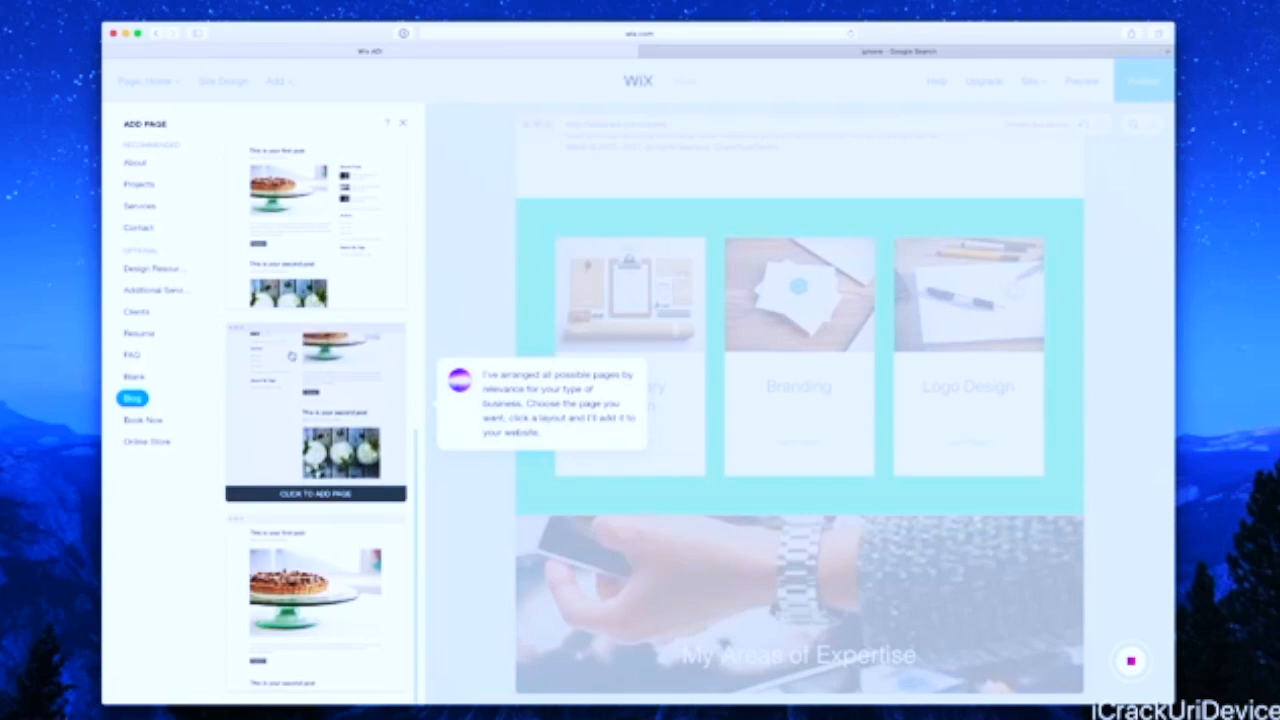
{"action": "left_click", "coordinate": [362, 560]}
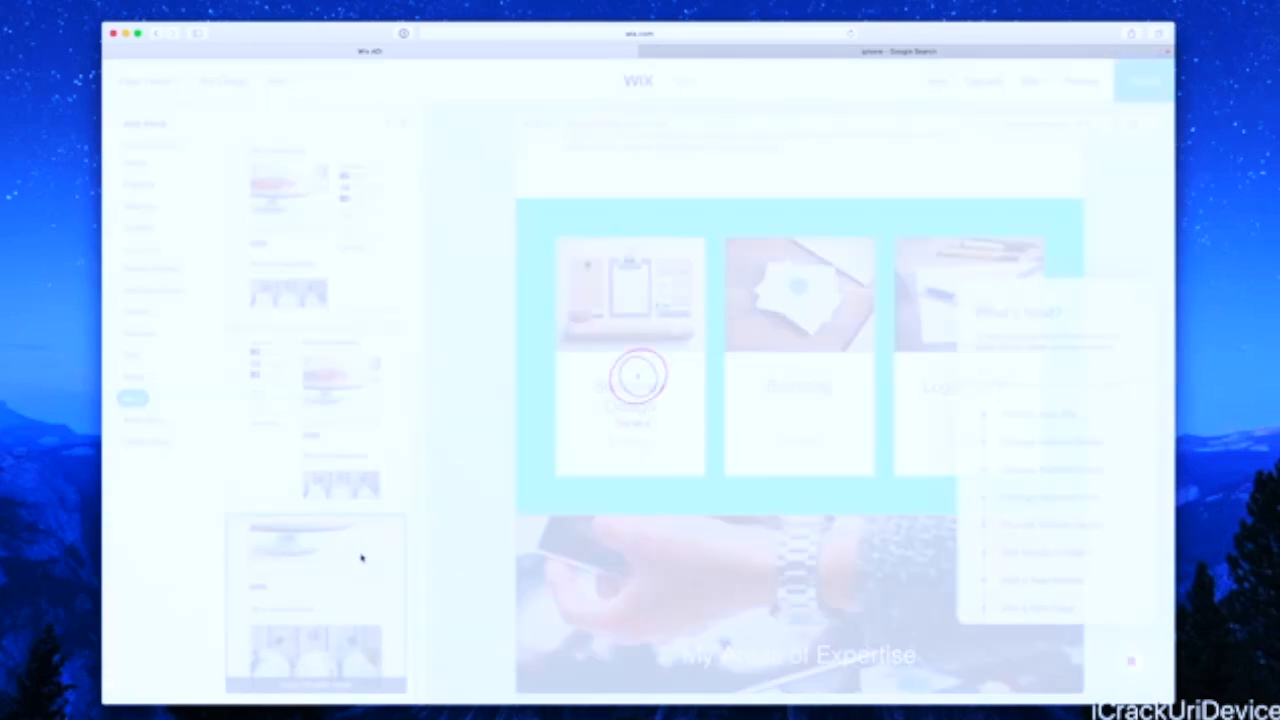
{"action": "right_click", "coordinate": [364, 557]}
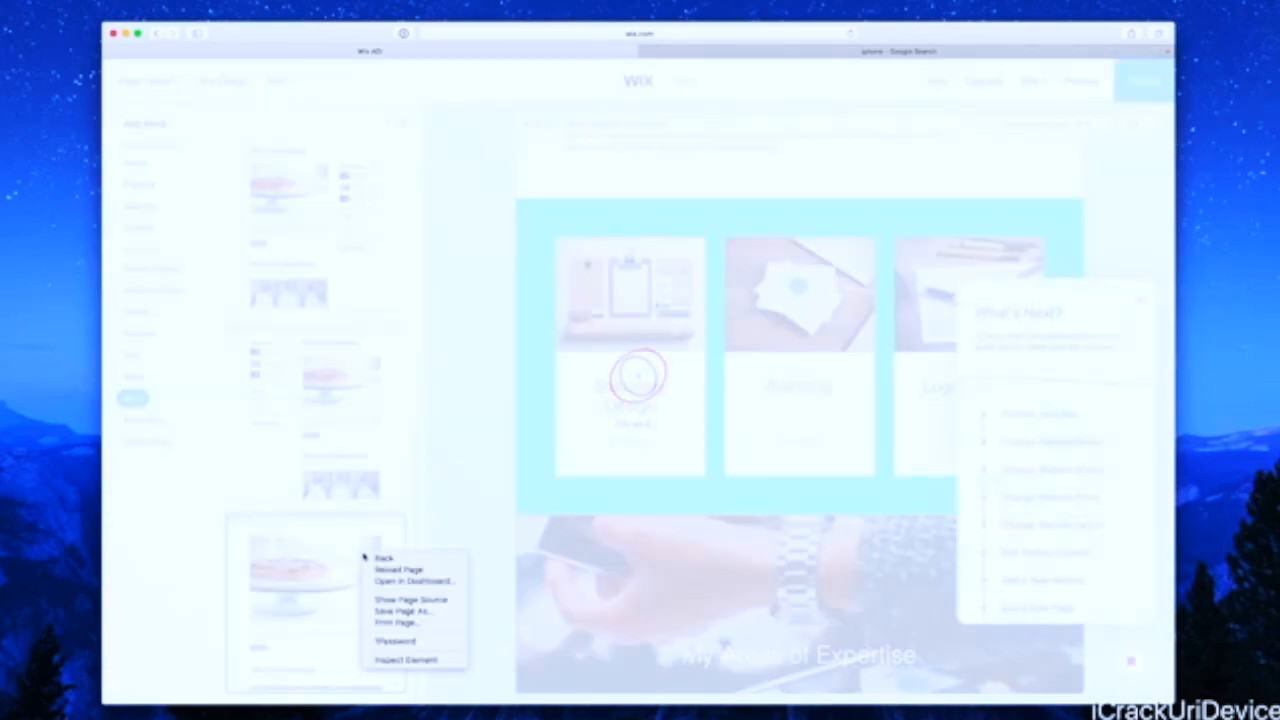
{"action": "left_click", "coordinate": [451, 501]}
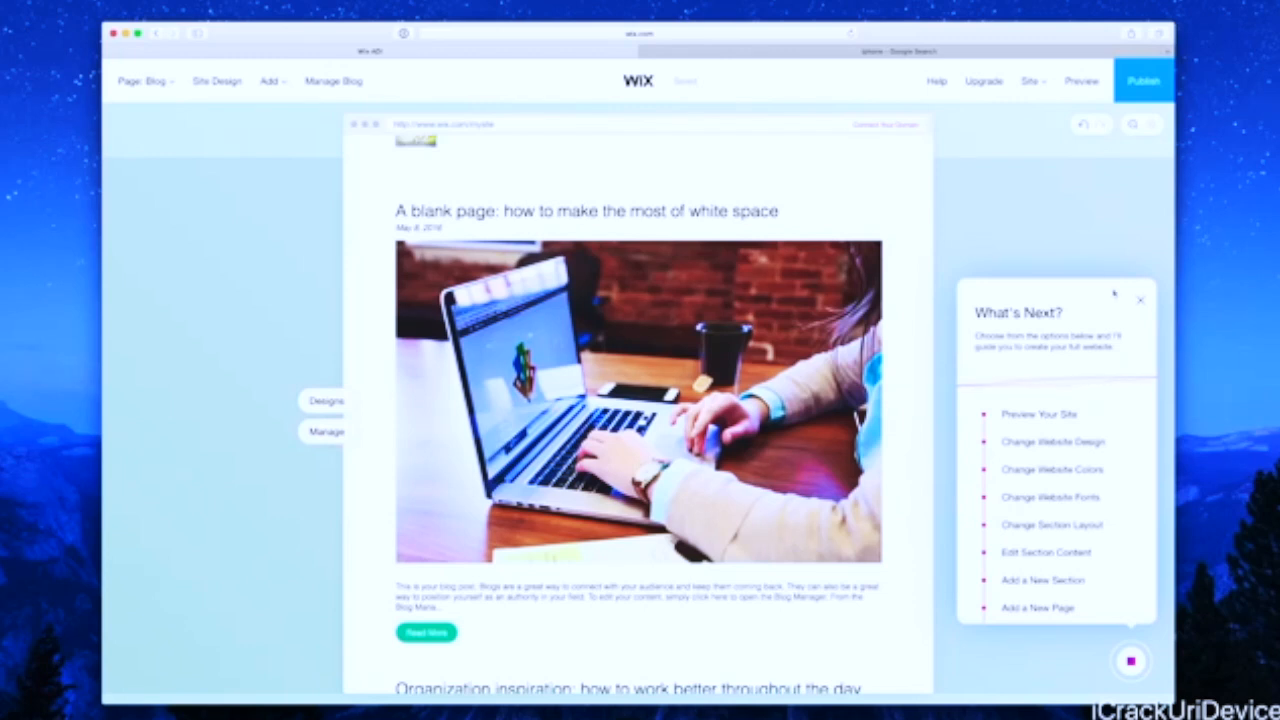
{"action": "left_click", "coordinate": [1140, 300]}
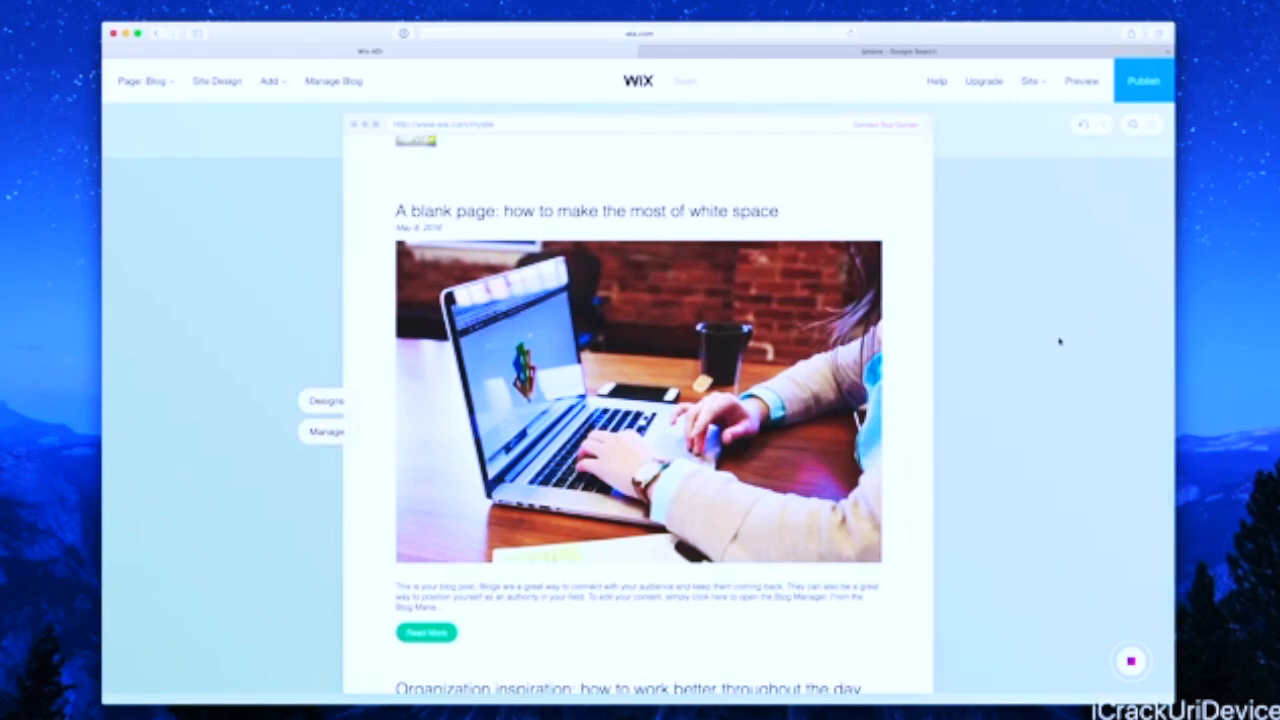
{"action": "scroll", "coordinate": [1040, 340], "scroll_direction": "down", "scroll_amount": 10}
{"action": "scroll", "coordinate": [1031, 337], "scroll_direction": "down", "scroll_amount": 3}
{"action": "scroll", "coordinate": [1029, 334], "scroll_direction": "up", "scroll_amount": 15}
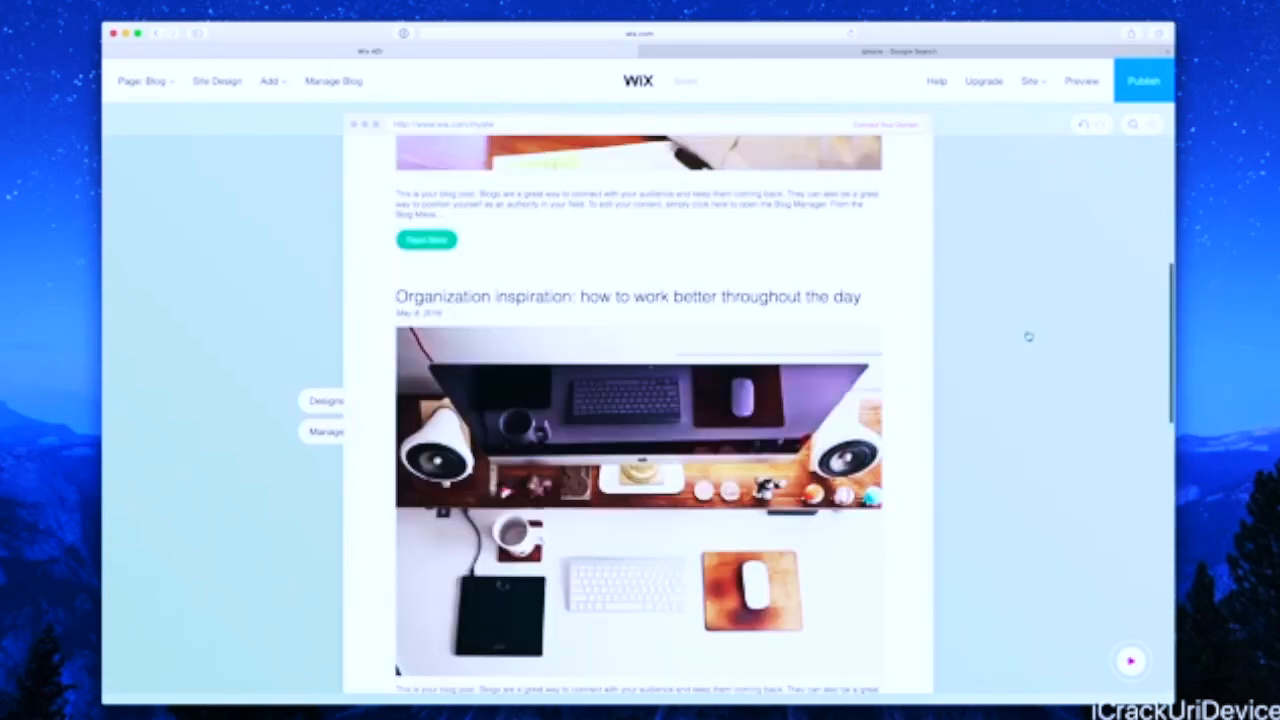
Start publishing the site with the option to connect your own customized domain and continue to the plans
{"action": "left_click", "coordinate": [1140, 80]}
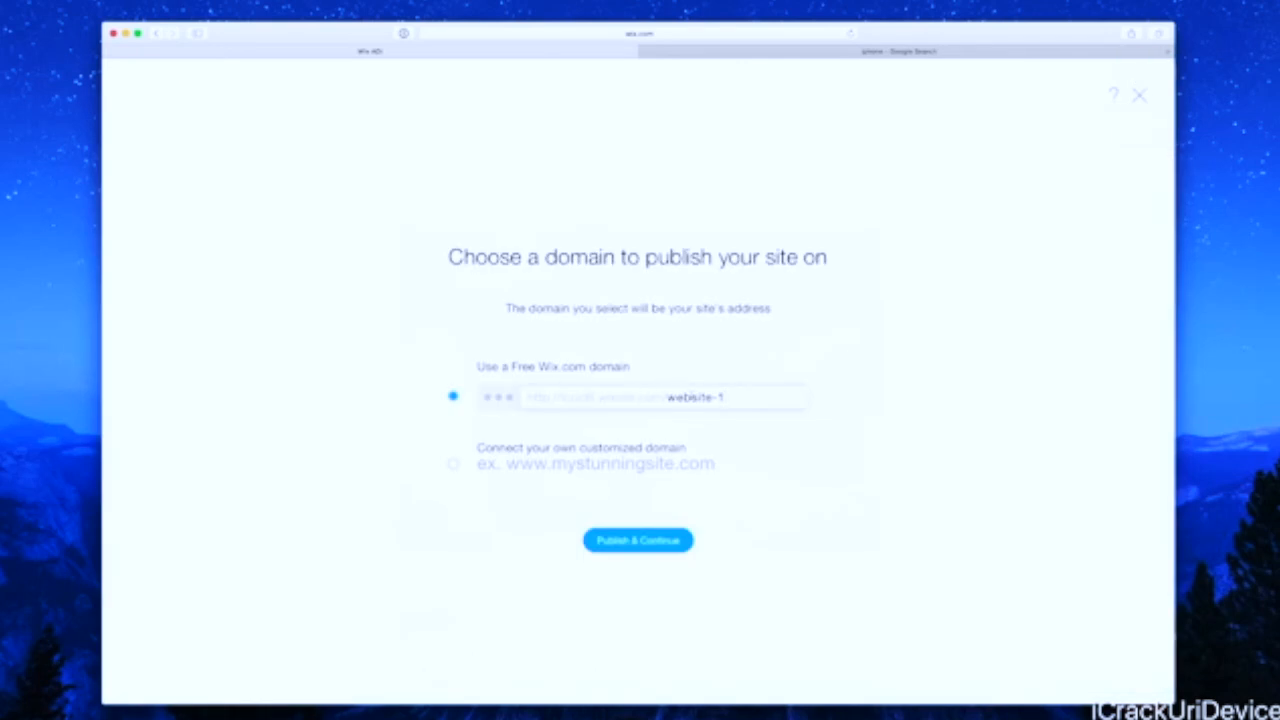
{"action": "left_click", "coordinate": [453, 466]}
{"action": "left_click", "coordinate": [657, 540]}
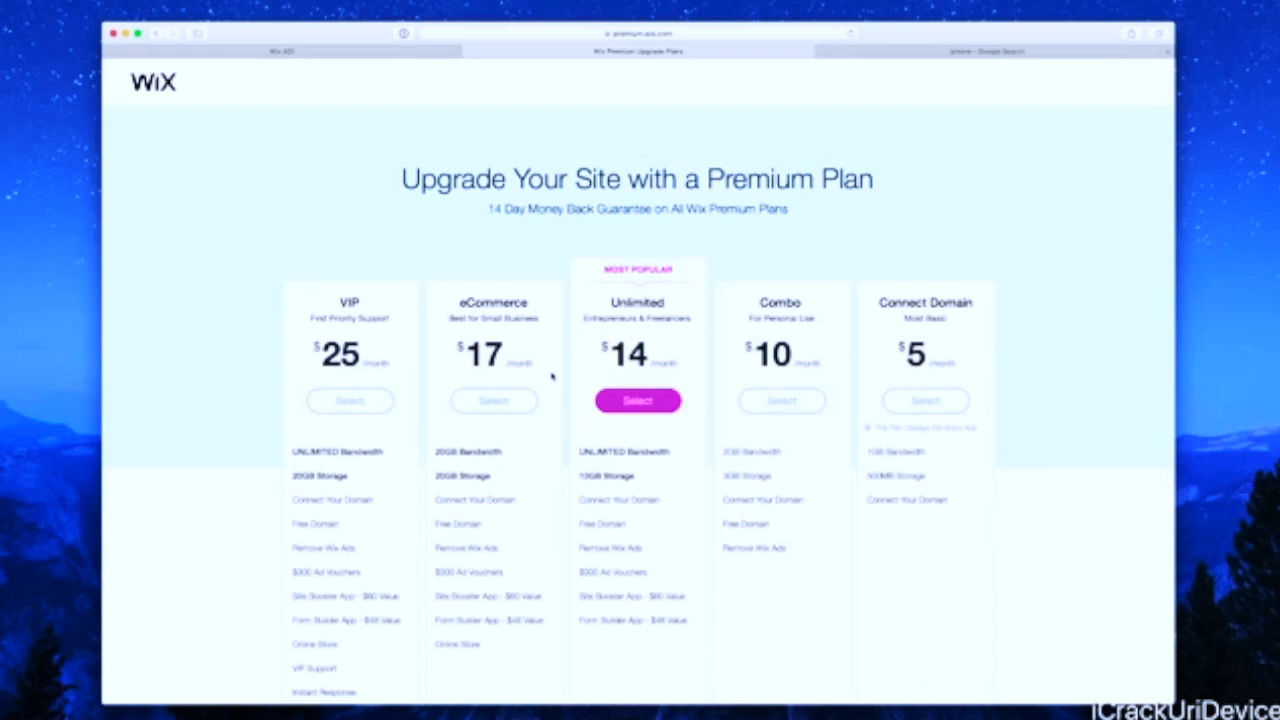
Compare the prices and included features of the Wix premium plans, including the domain connection feature
{"action": "scroll", "coordinate": [551, 376], "scroll_direction": "down", "scroll_amount": 3}
{"action": "scroll", "coordinate": [554, 370], "scroll_direction": "up", "scroll_amount": 1}
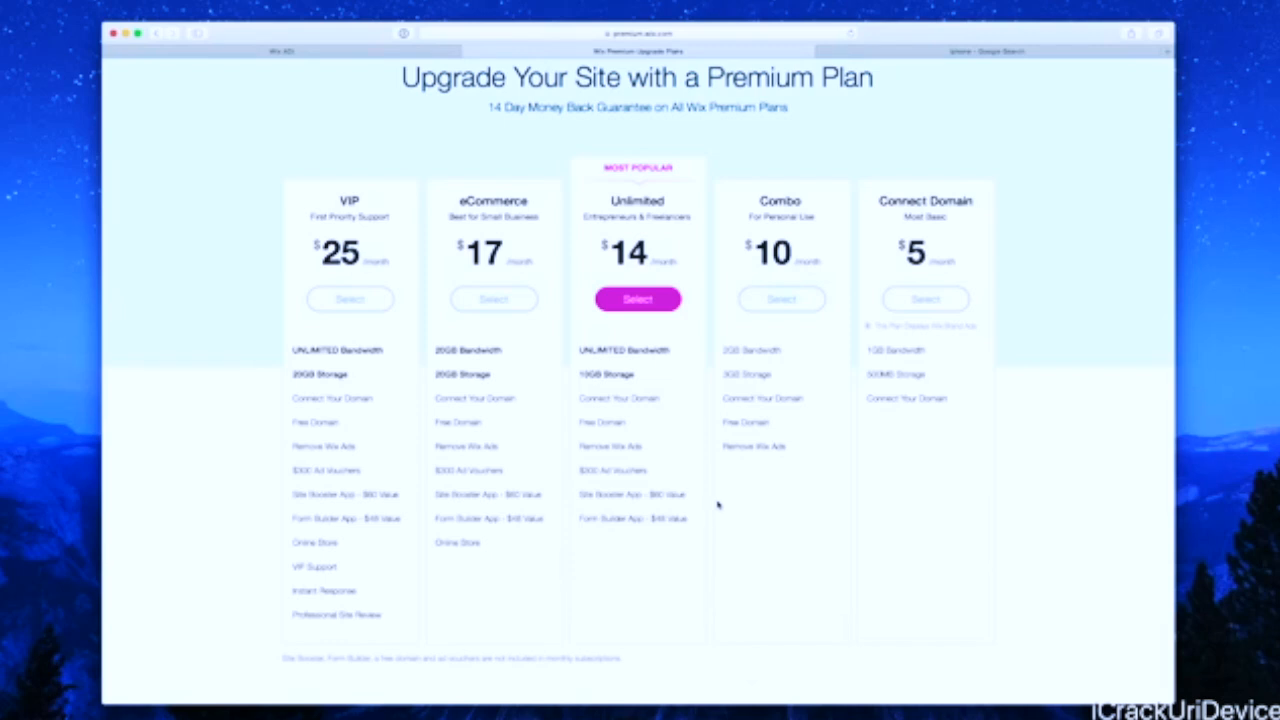
{"action": "mouse_move", "coordinate": [635, 396]}
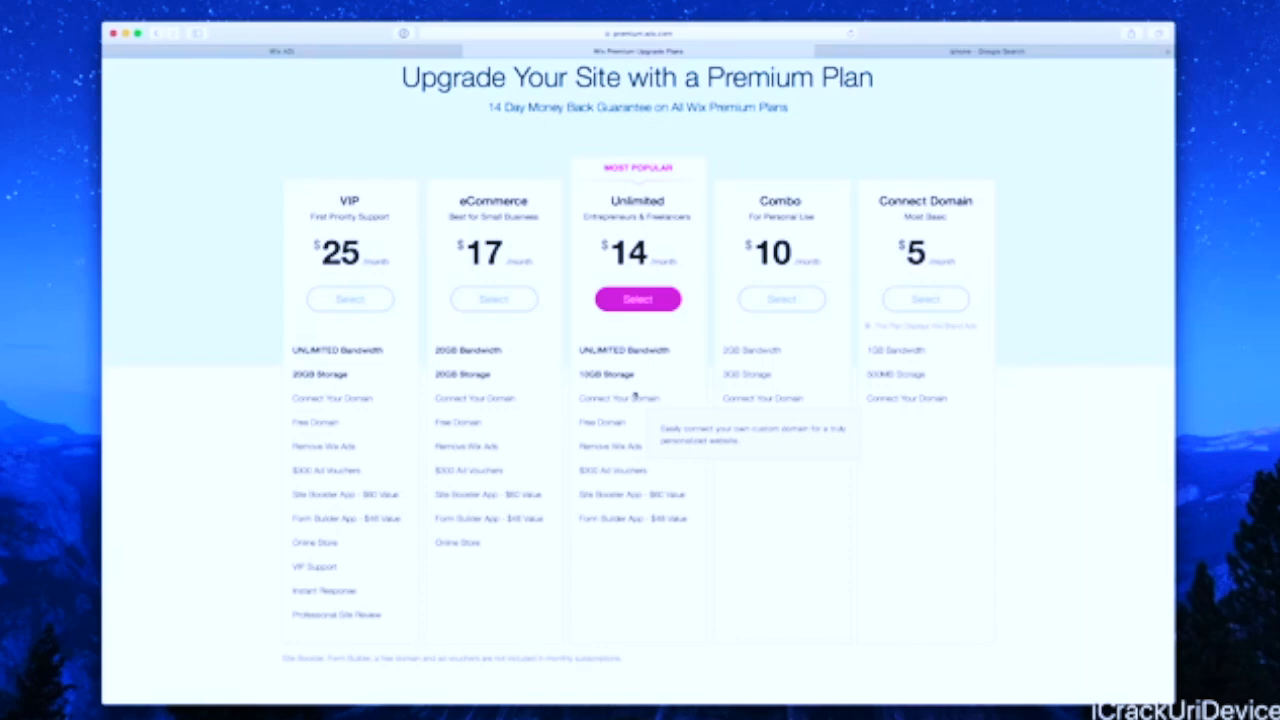
{"action": "mouse_move", "coordinate": [612, 427]}
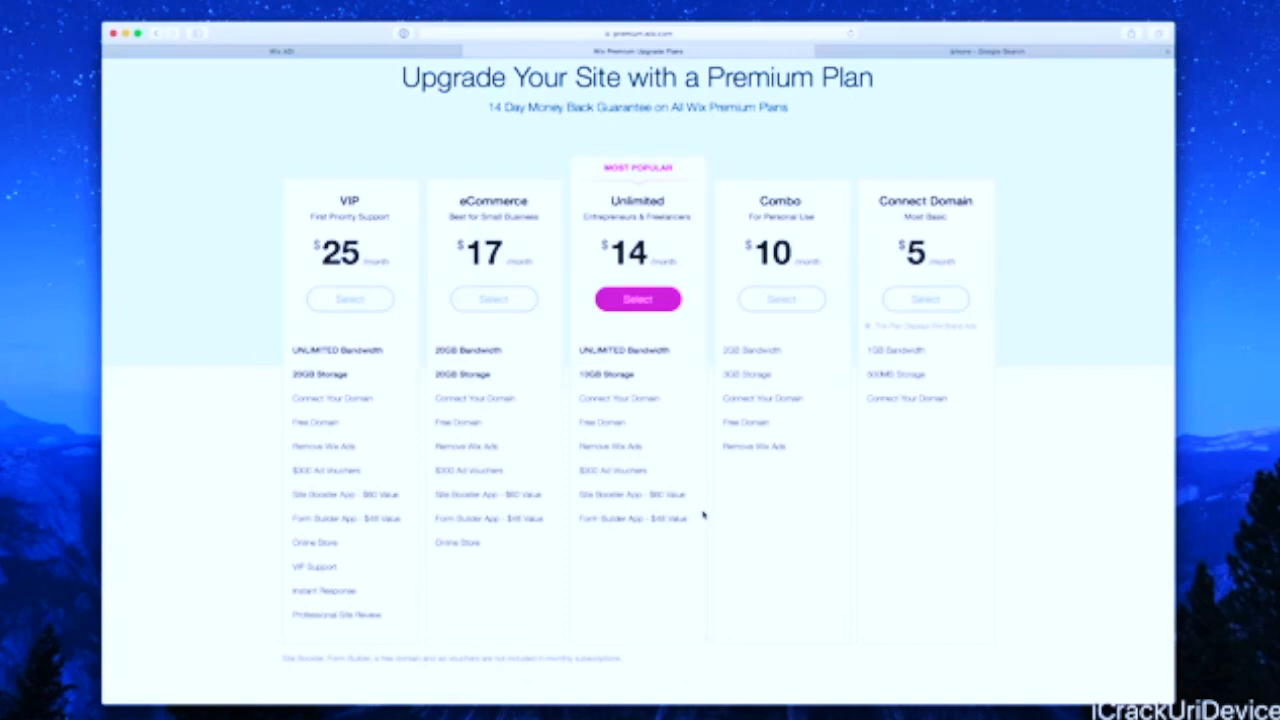
{"action": "scroll", "coordinate": [703, 514], "scroll_direction": "up", "scroll_amount": 2}
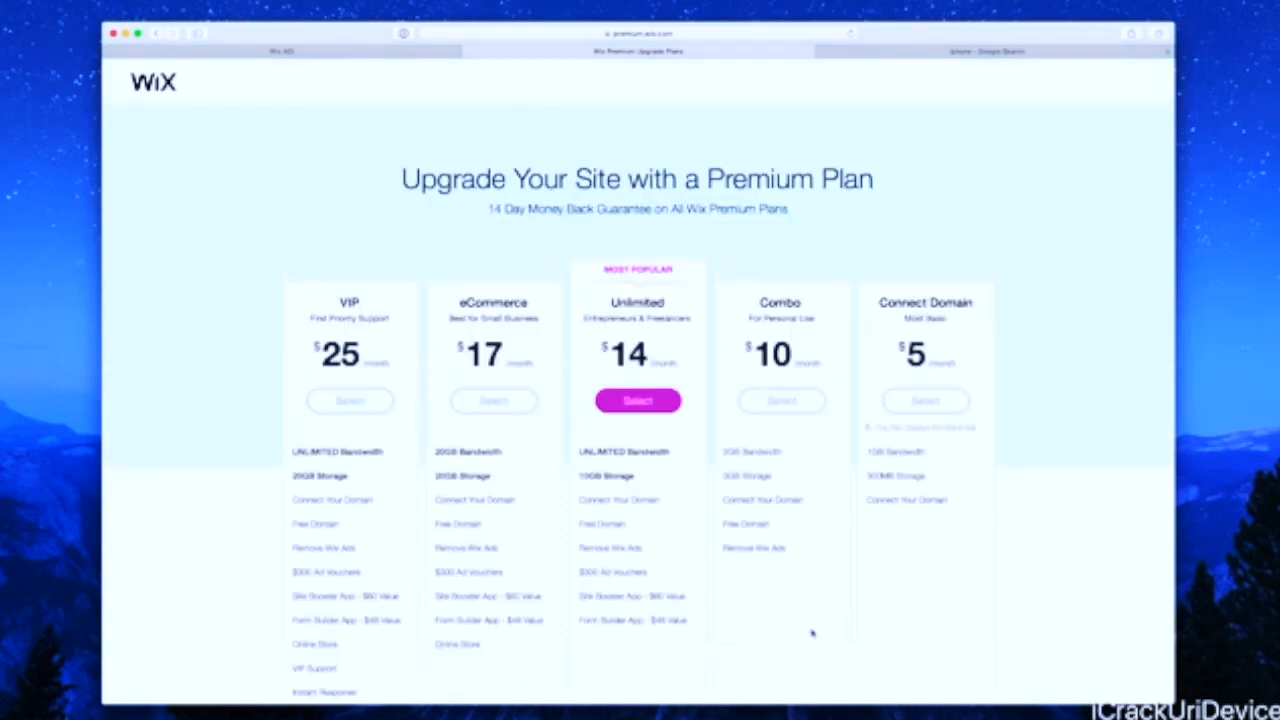
Close the premium plans page, open the published site and look through its home page down to the contact form
{"action": "left_click", "coordinate": [467, 53]}
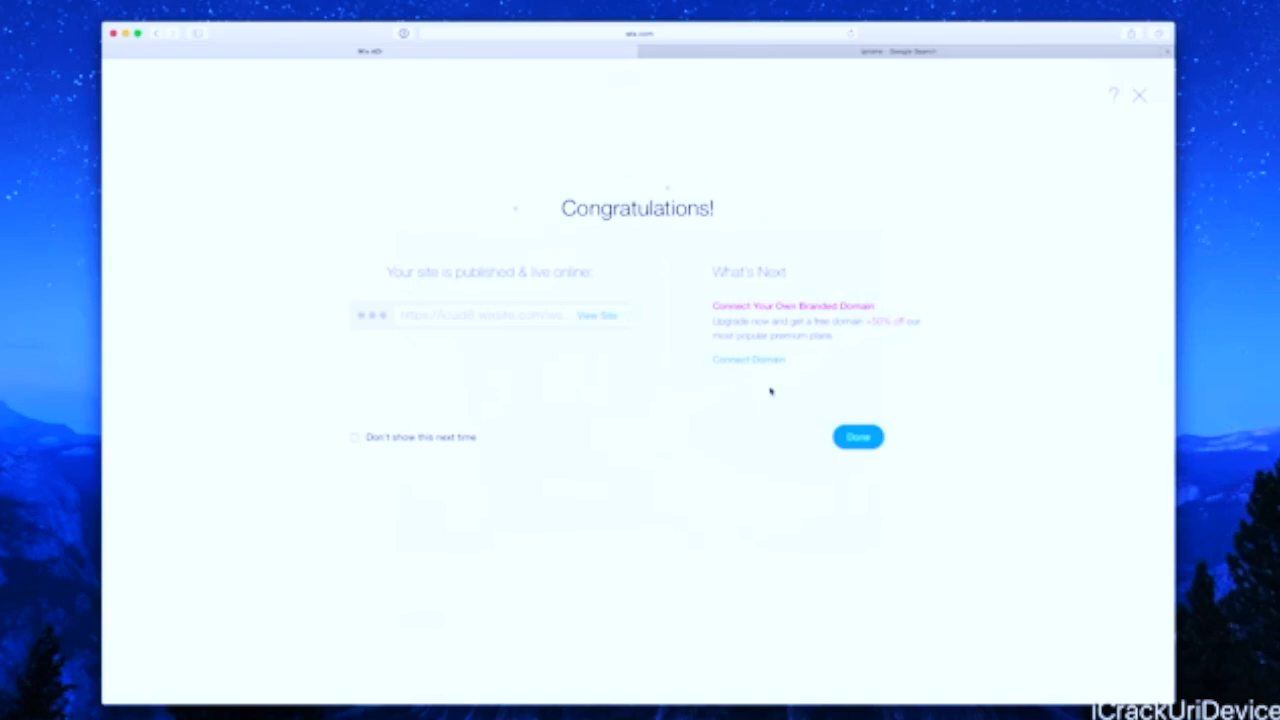
{"action": "left_click", "coordinate": [594, 318]}
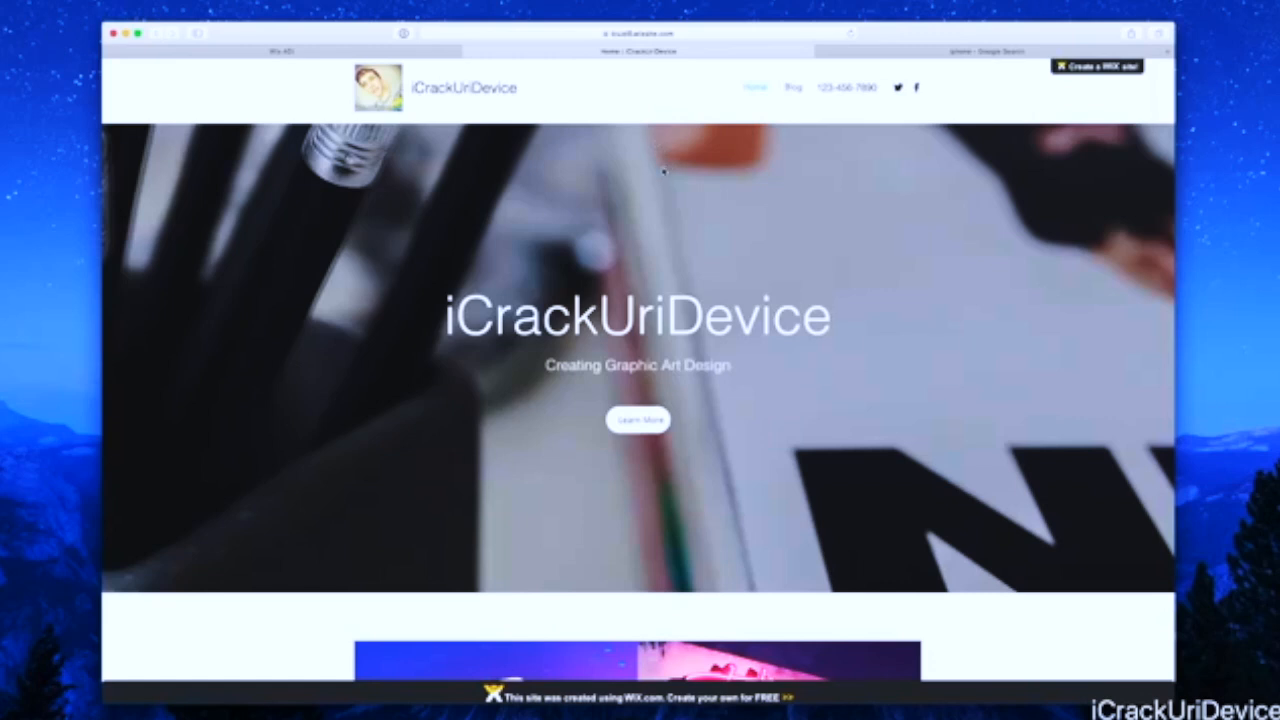
{"action": "scroll", "coordinate": [663, 172], "scroll_direction": "down", "scroll_amount": 20}
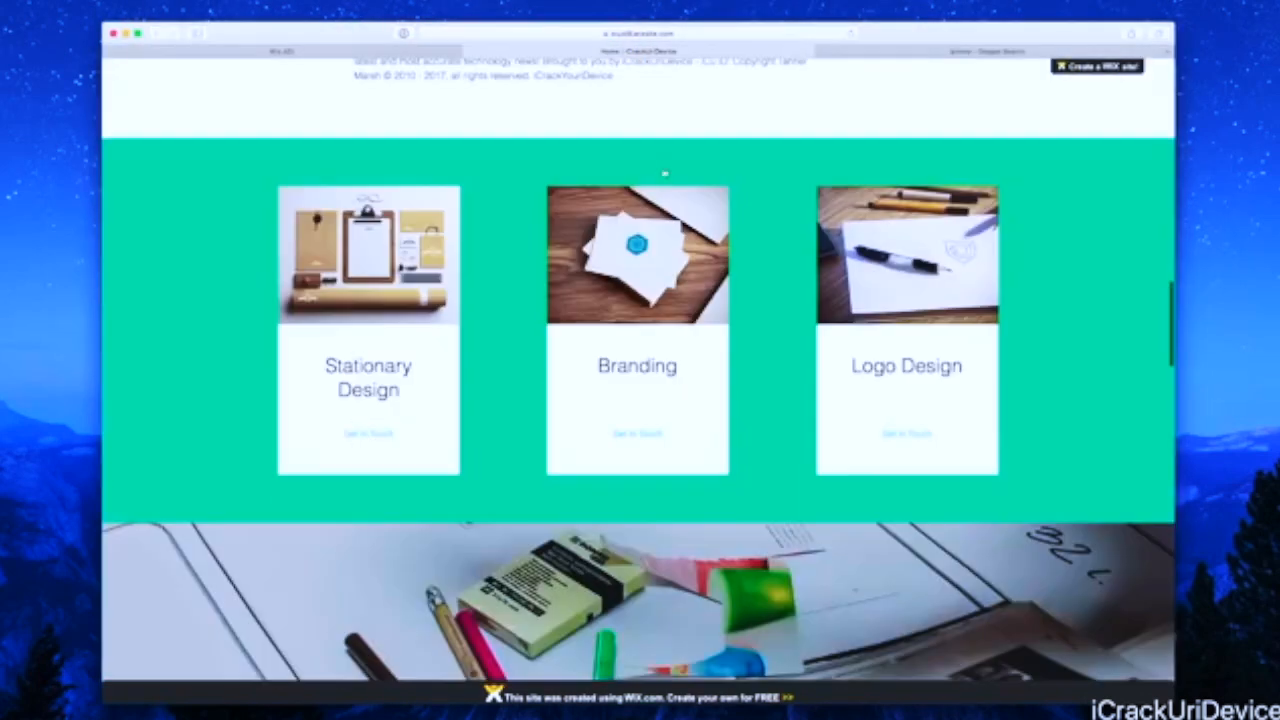
{"action": "scroll", "coordinate": [663, 172], "scroll_direction": "down", "scroll_amount": 5}
{"action": "scroll", "coordinate": [663, 172], "scroll_direction": "down", "scroll_amount": 10}
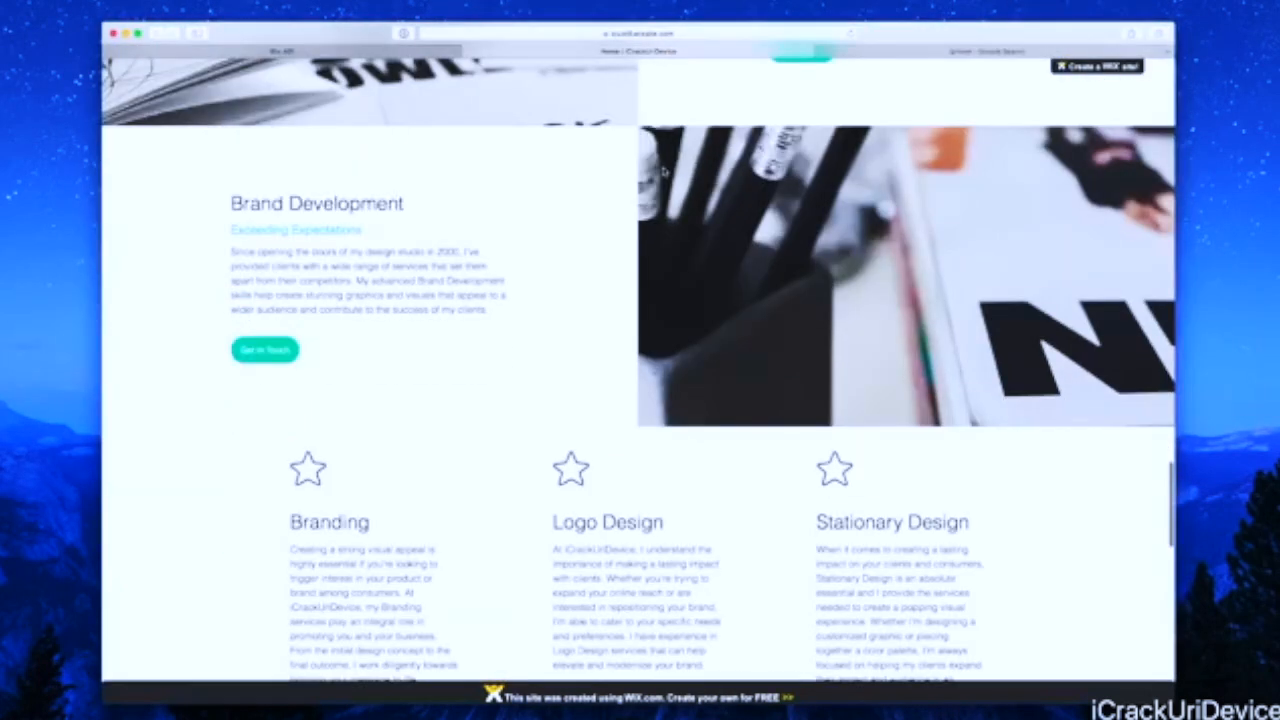
{"action": "scroll", "coordinate": [663, 172], "scroll_direction": "down", "scroll_amount": 10}
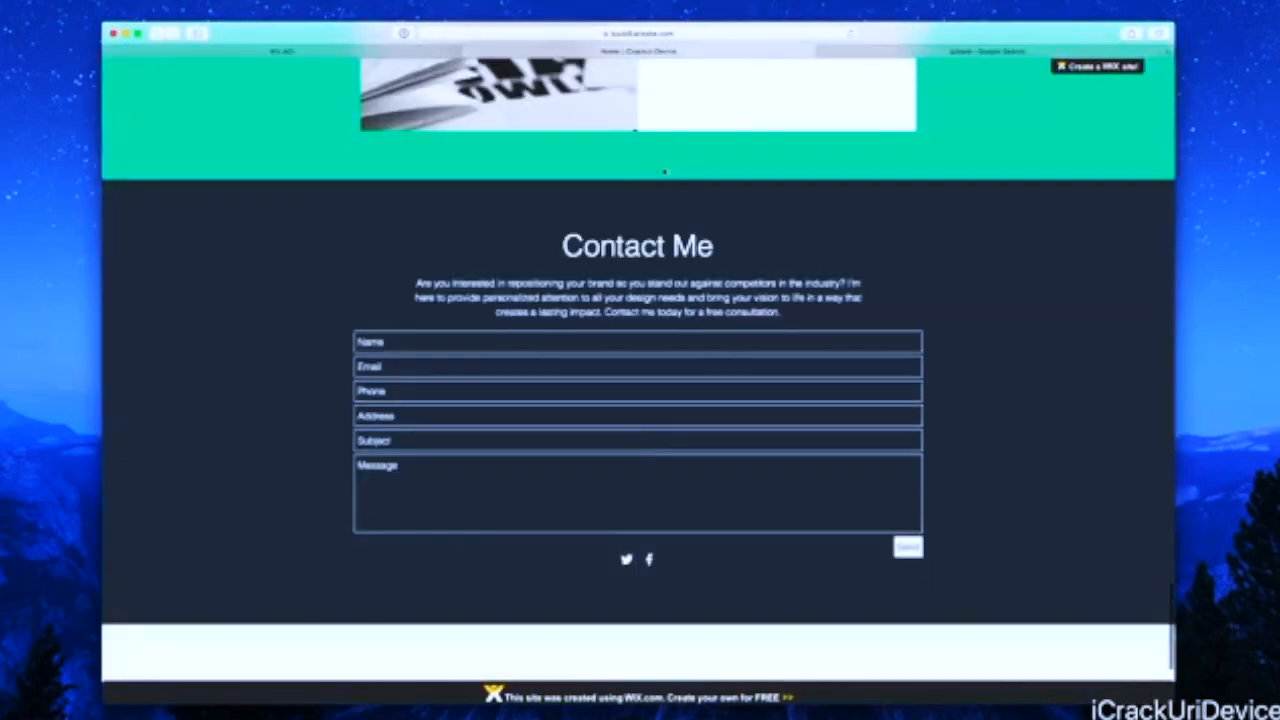
{"action": "scroll", "coordinate": [663, 172], "scroll_direction": "up", "scroll_amount": 8}
{"action": "scroll", "coordinate": [663, 172], "scroll_direction": "up", "scroll_amount": 10}
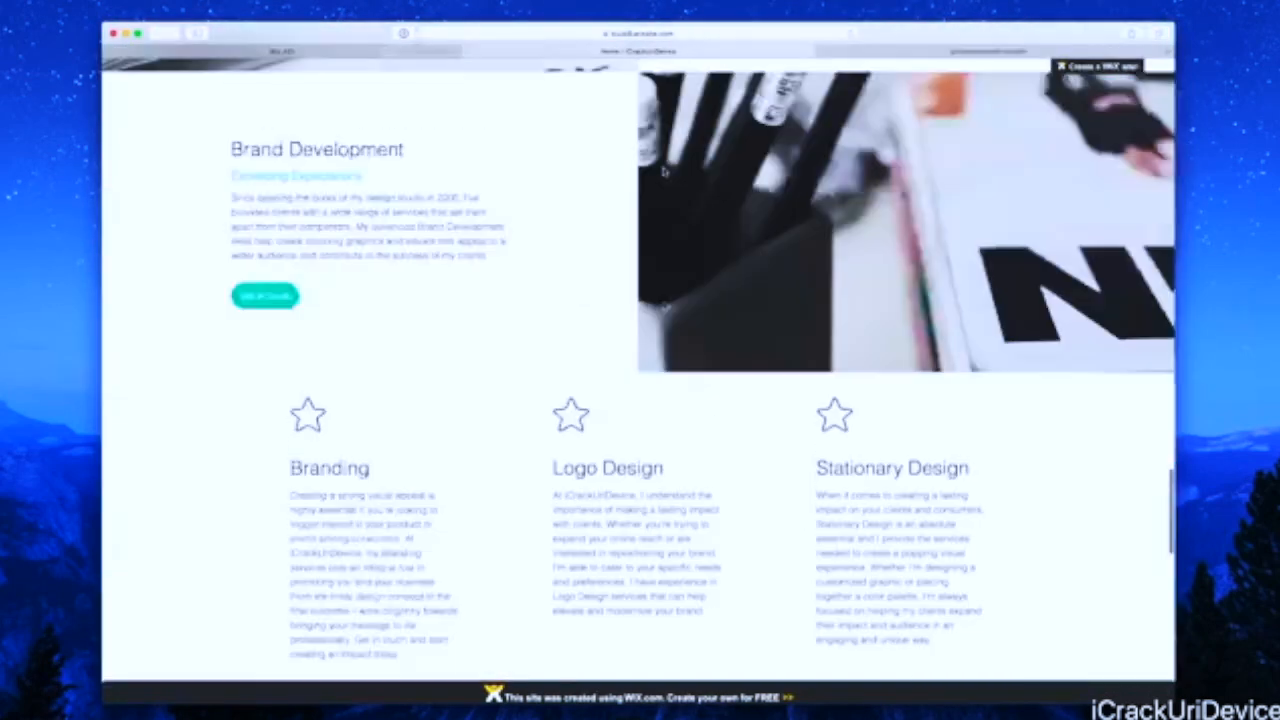
Return to the site editor and dismiss the publishing confirmation with the option not to show it next time
{"action": "left_click", "coordinate": [337, 51]}
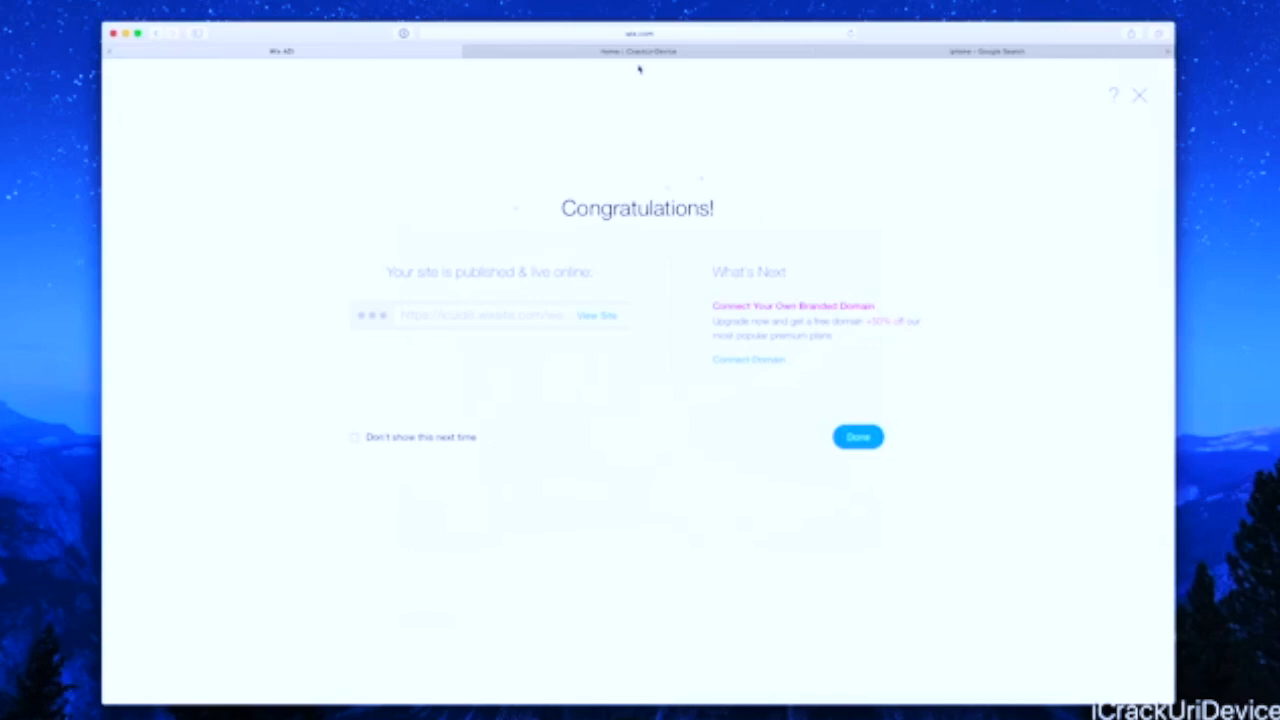
{"action": "left_click", "coordinate": [355, 437]}
{"action": "left_click", "coordinate": [1139, 97]}
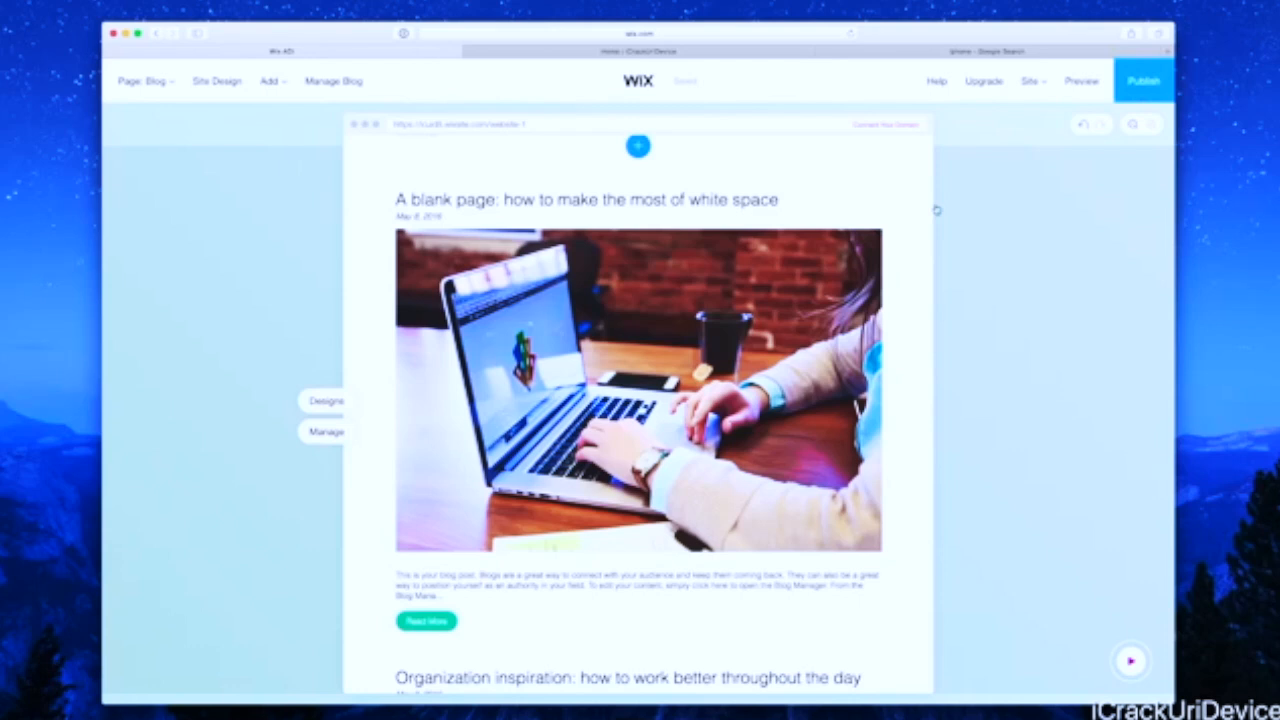
Switch from the Blog page to the Home page and open the welcome section's content for editing
{"action": "left_click", "coordinate": [155, 86]}
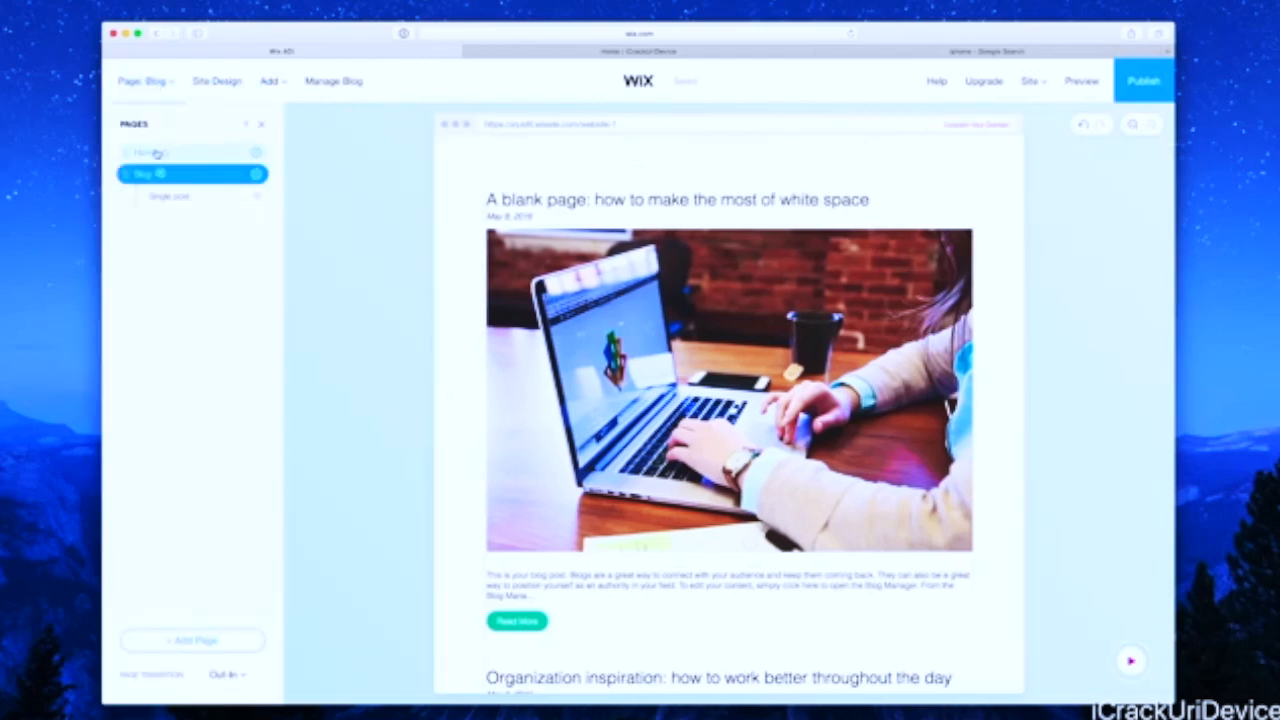
{"action": "left_click", "coordinate": [157, 153]}
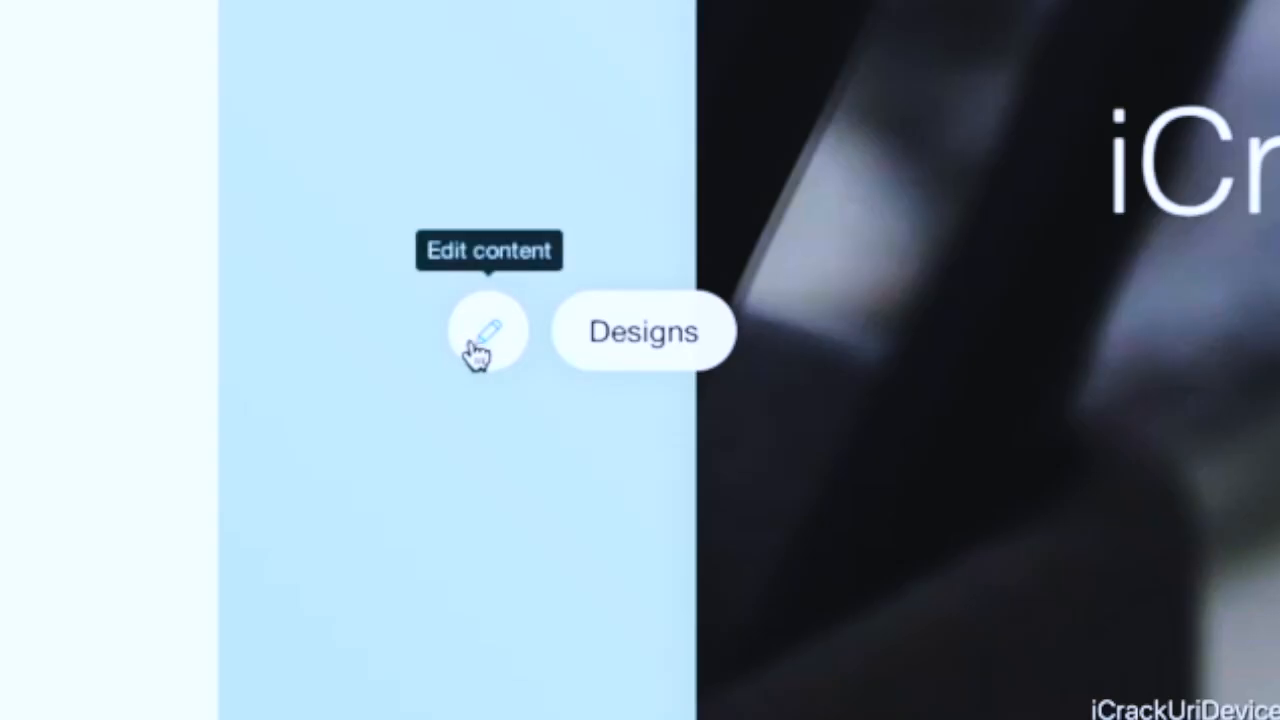
{"action": "left_click", "coordinate": [481, 352]}
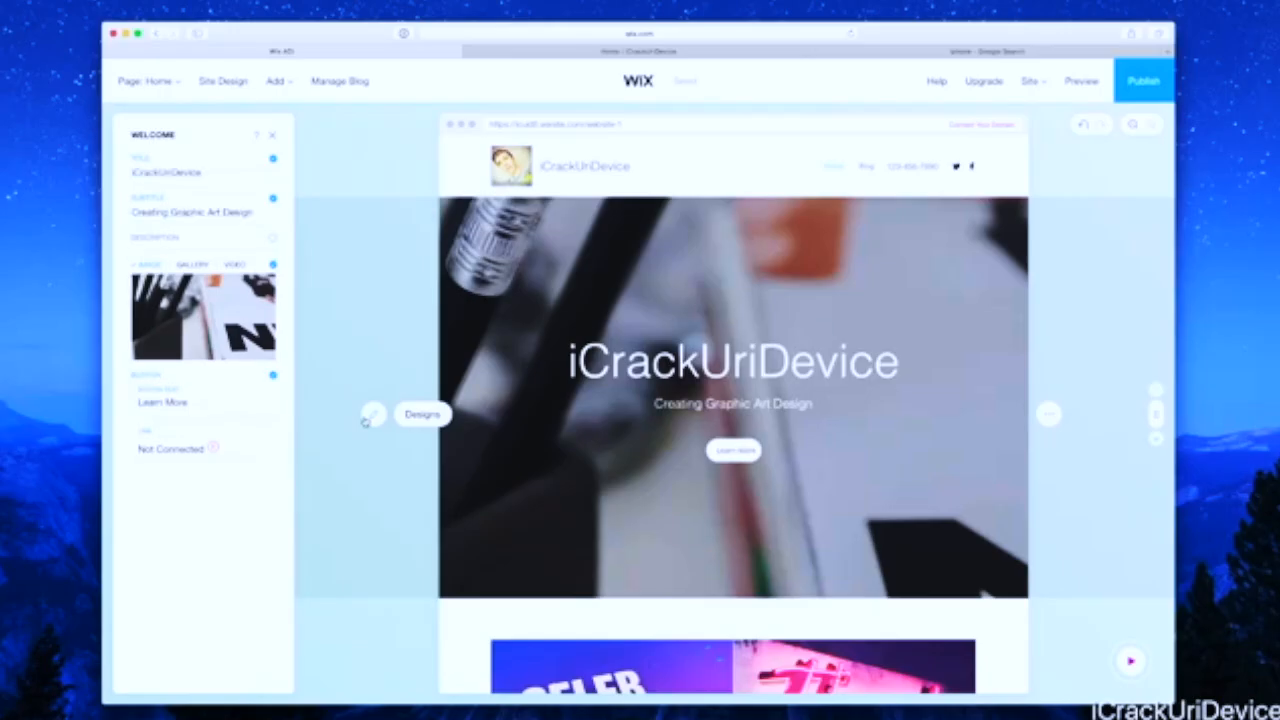
Replace the welcome section's image by uploading and applying Background.jpg, and dismiss the automatic saving notice
{"action": "mouse_move", "coordinate": [196, 318]}
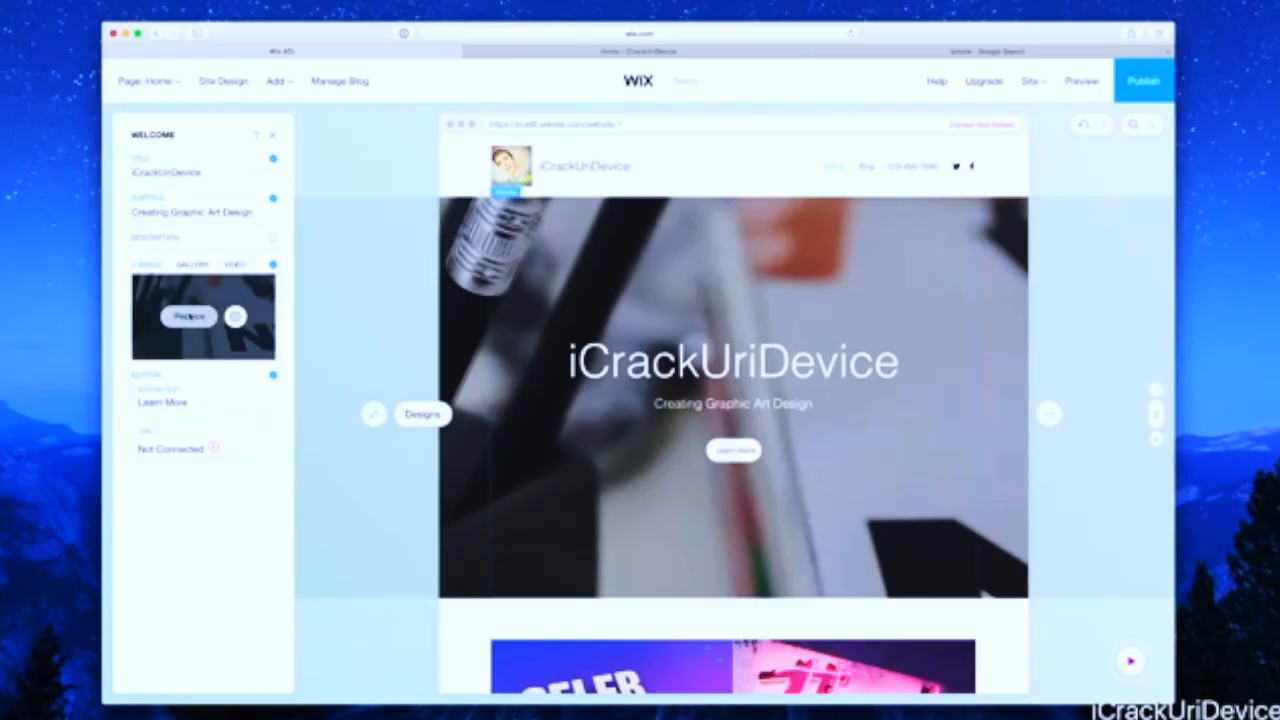
{"action": "left_click", "coordinate": [190, 318]}
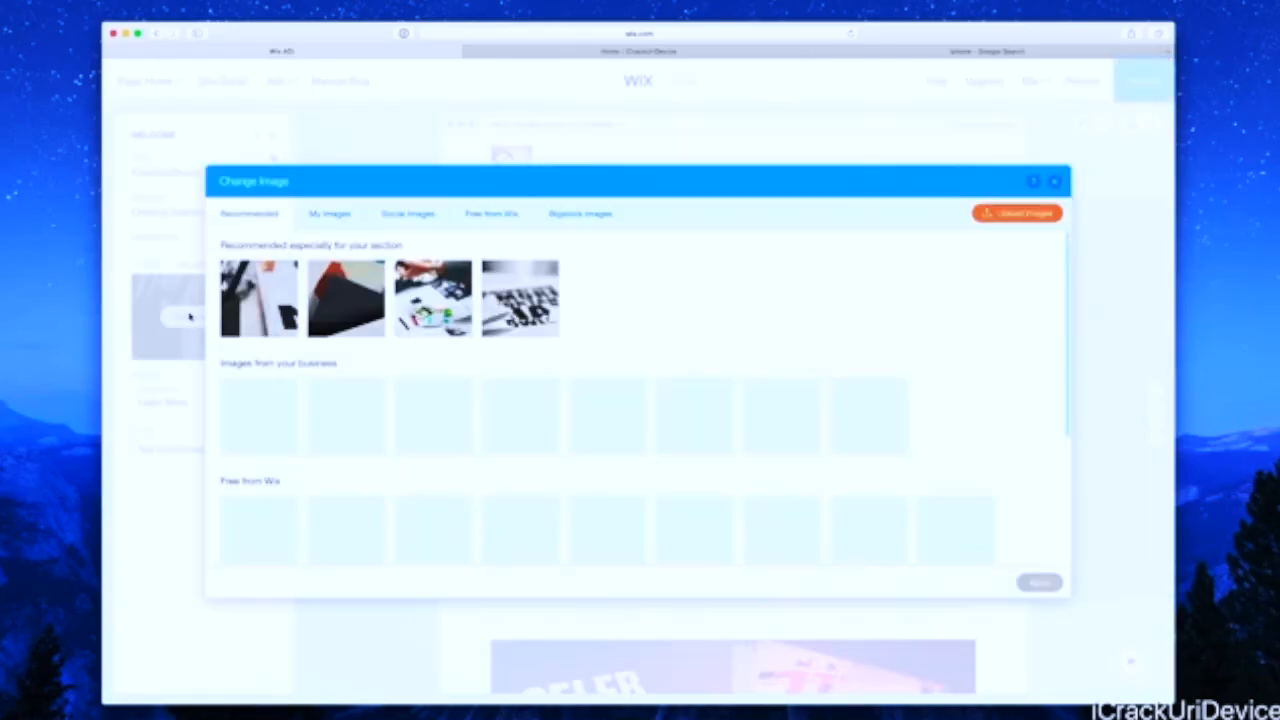
{"action": "left_click", "coordinate": [1017, 213]}
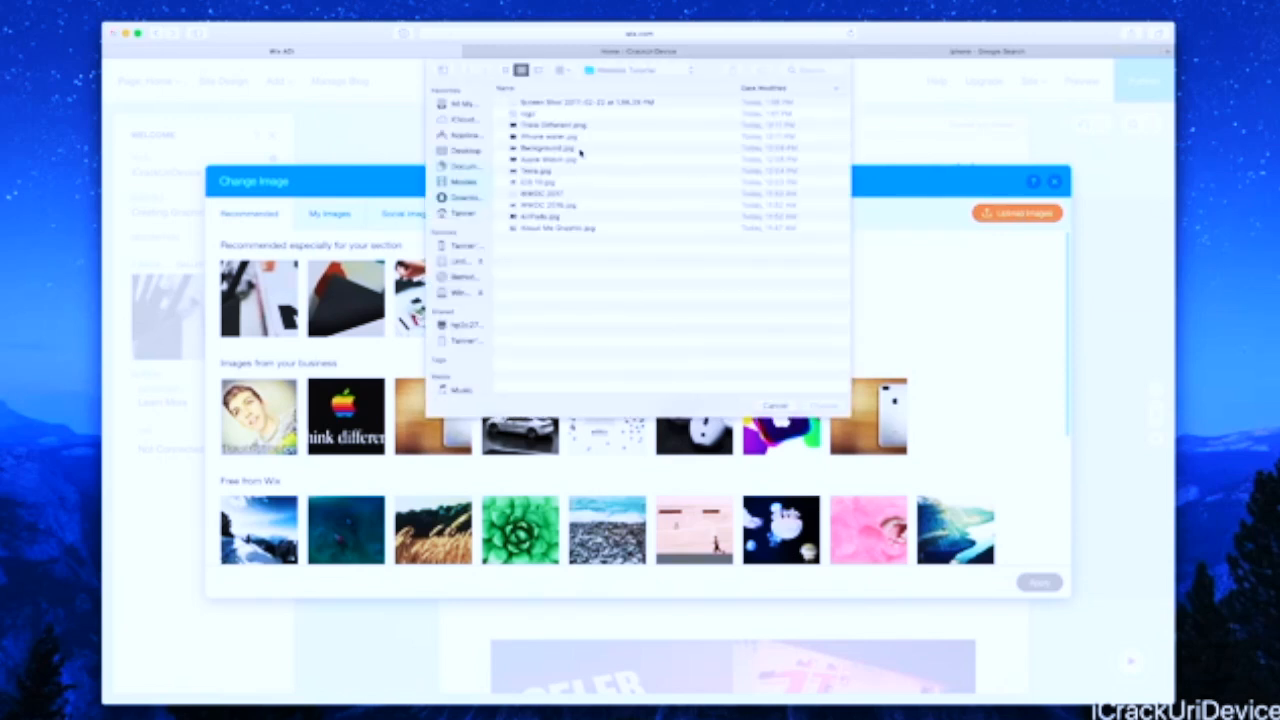
{"action": "double_click", "coordinate": [555, 150]}
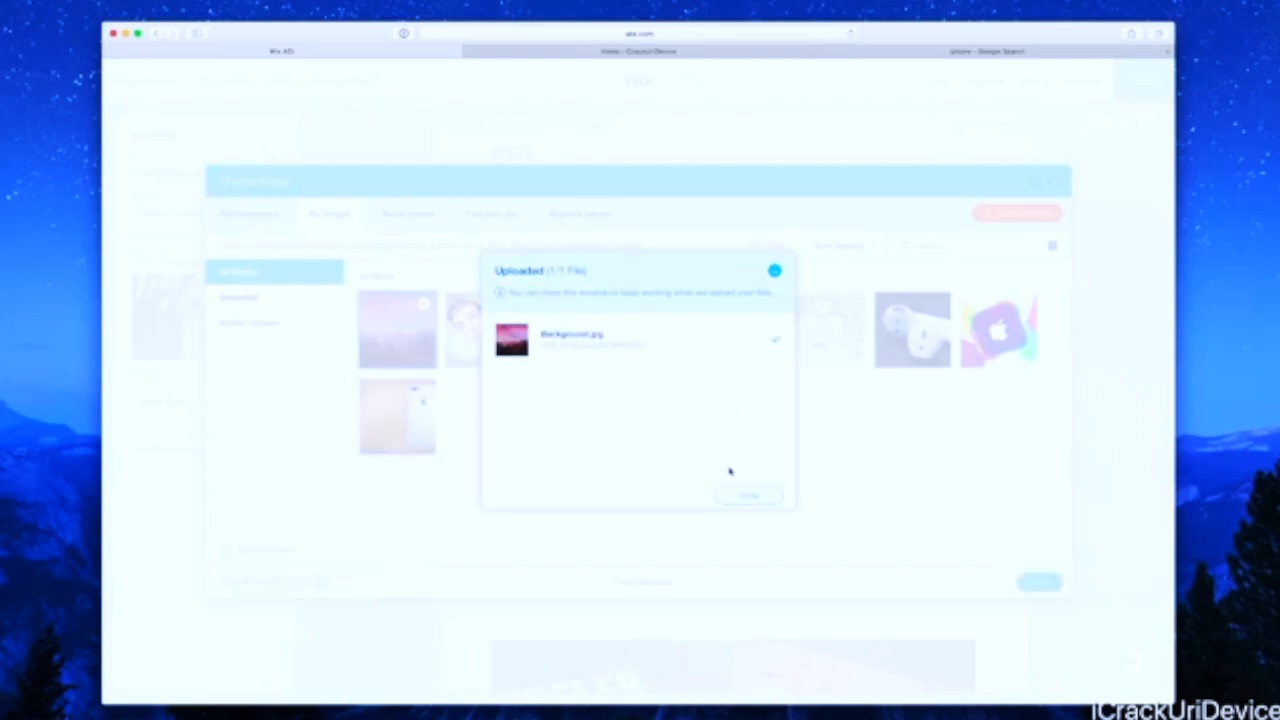
{"action": "left_click", "coordinate": [748, 495]}
{"action": "left_click", "coordinate": [1038, 583]}
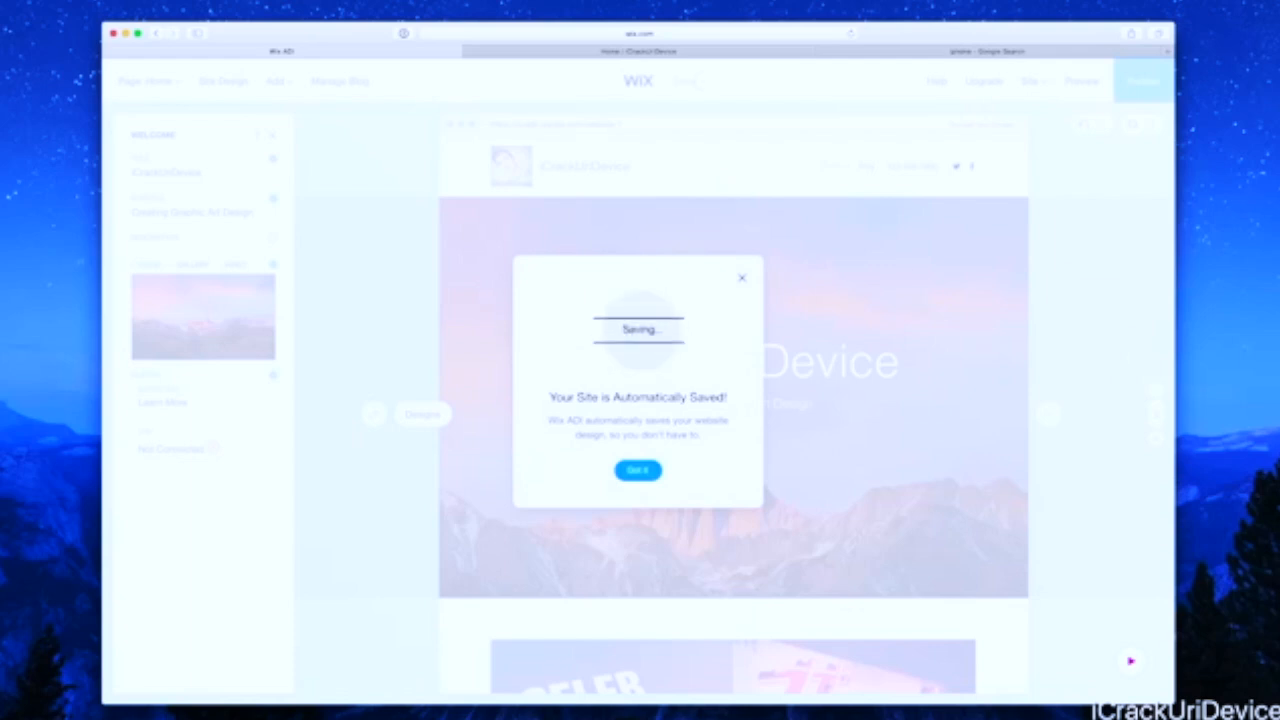
{"action": "left_click", "coordinate": [638, 470]}
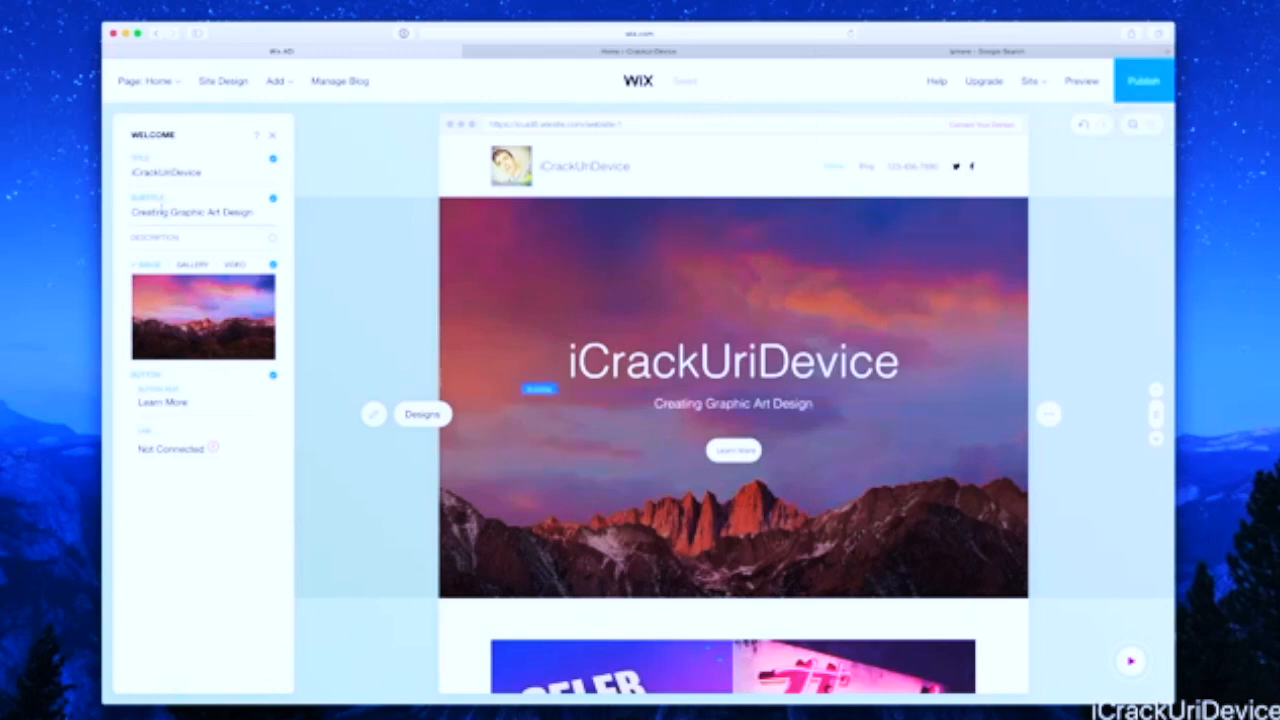
Delete the subtitle text of the welcome section
{"action": "left_click", "coordinate": [236, 212]}
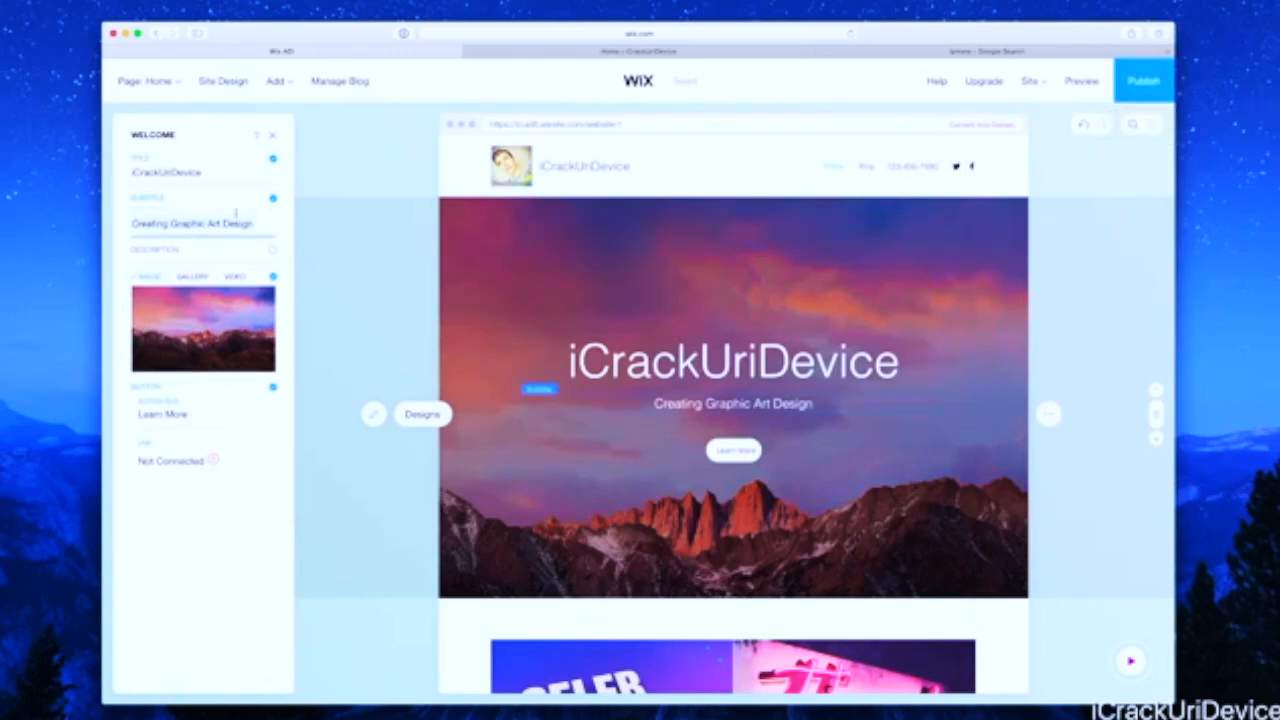
{"action": "key", "text": "super+a"}
{"action": "key", "text": "BackSpace"}
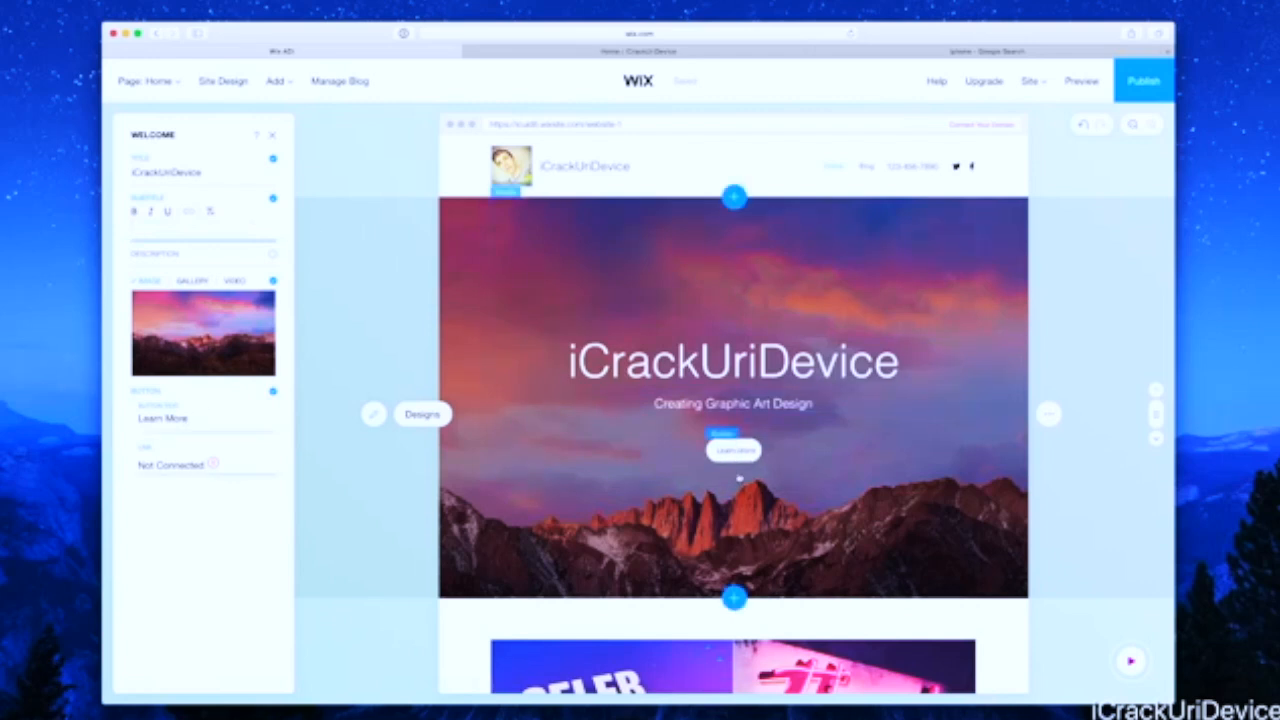
Change the welcome section's button text to "About Me"
{"action": "scroll", "coordinate": [740, 478], "scroll_direction": "down", "scroll_amount": 15}
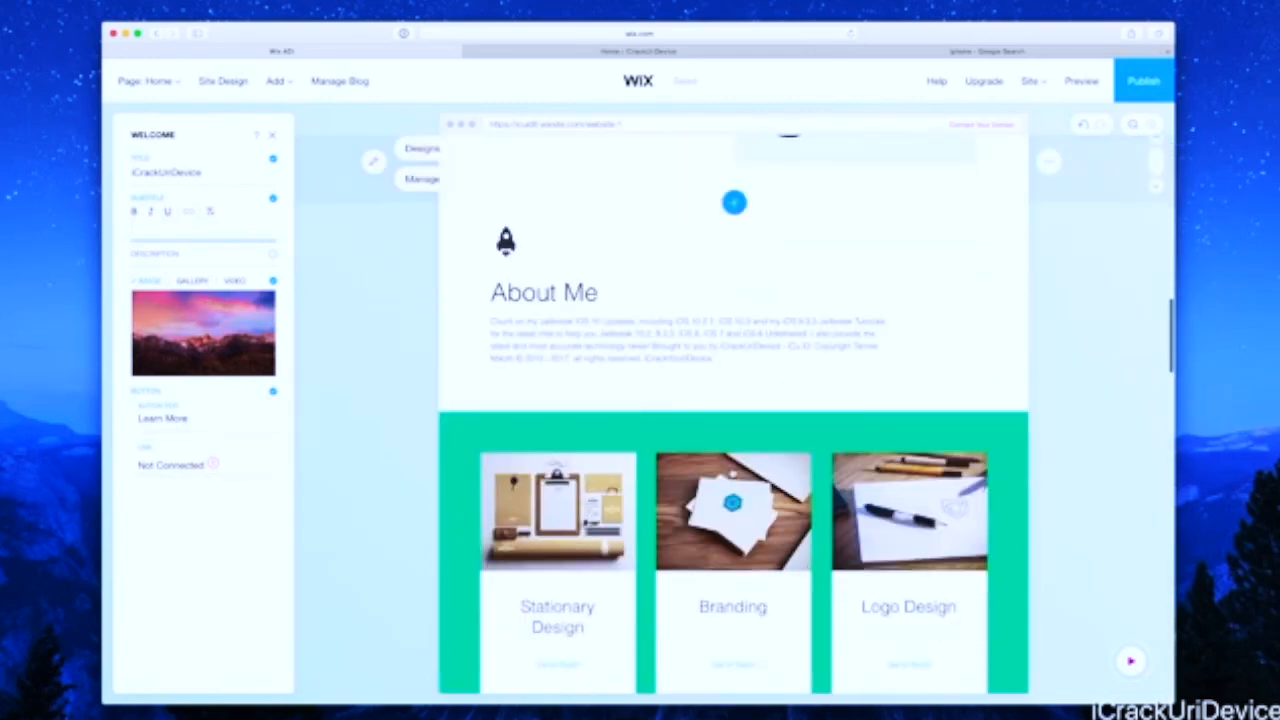
{"action": "scroll", "coordinate": [643, 356], "scroll_direction": "up", "scroll_amount": 15}
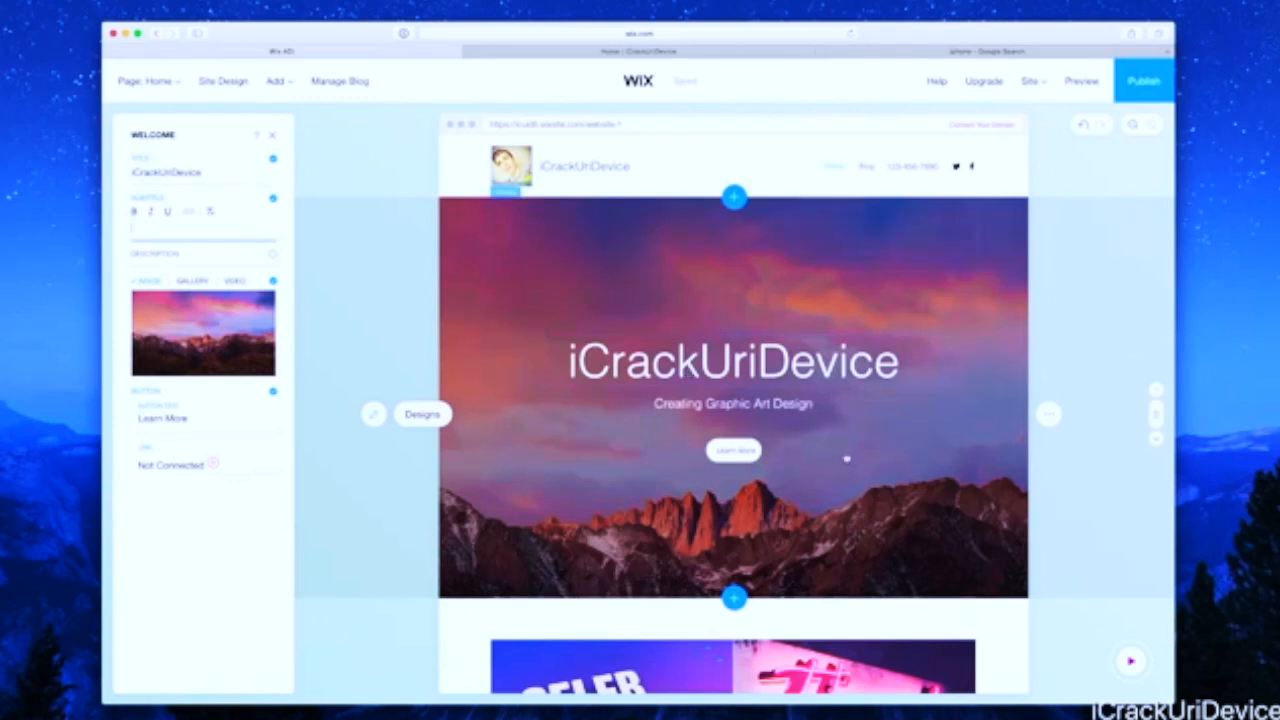
{"action": "scroll", "coordinate": [737, 455], "scroll_direction": "down", "scroll_amount": 10}
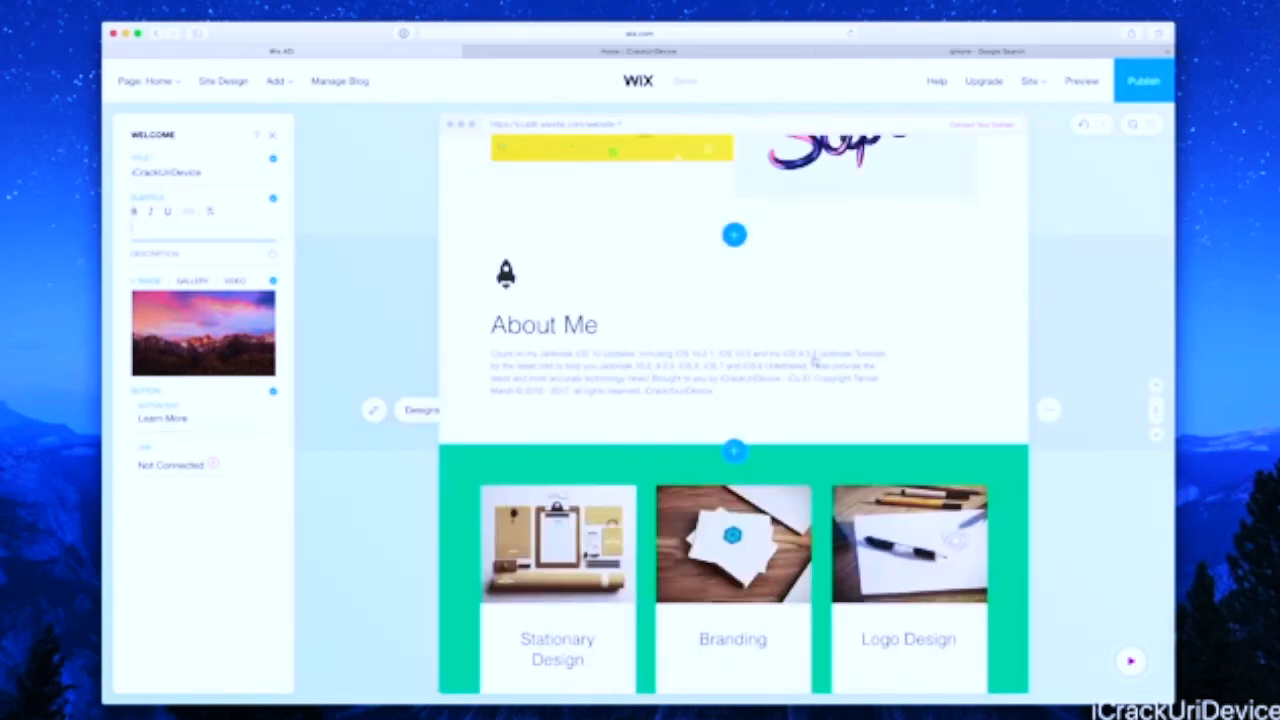
{"action": "scroll", "coordinate": [815, 365], "scroll_direction": "up", "scroll_amount": 10}
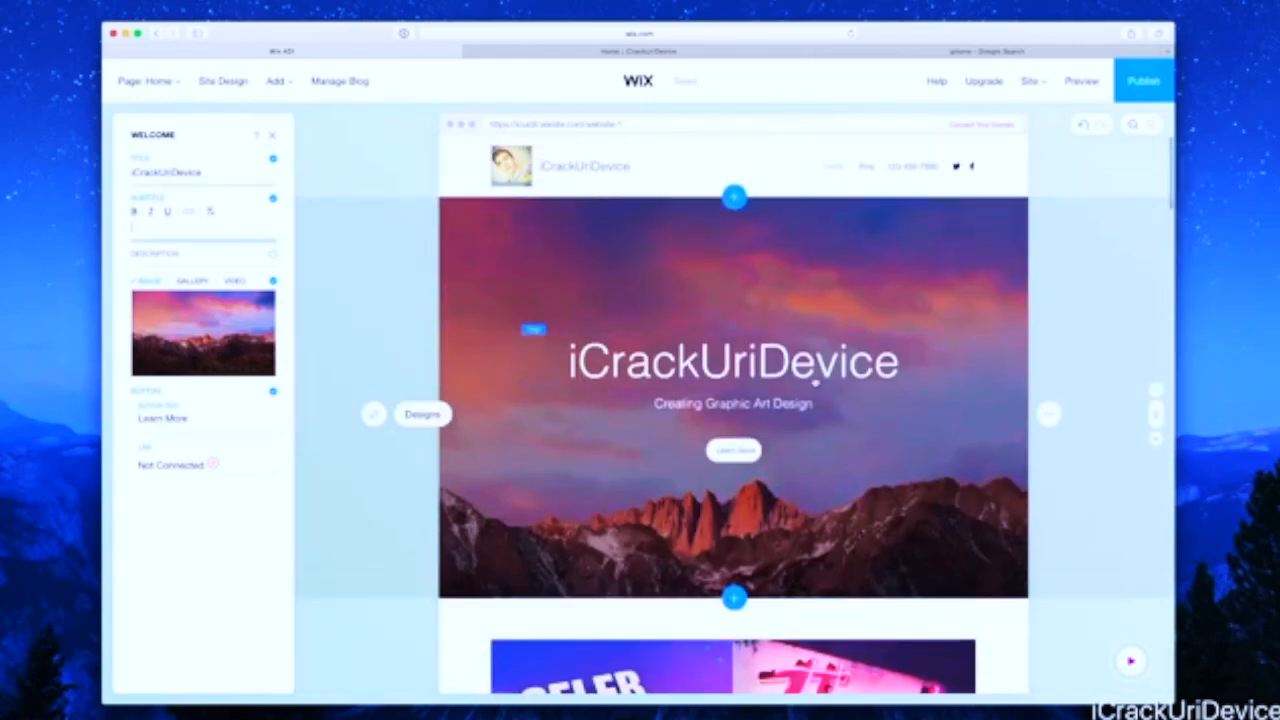
{"action": "left_click", "coordinate": [151, 418]}
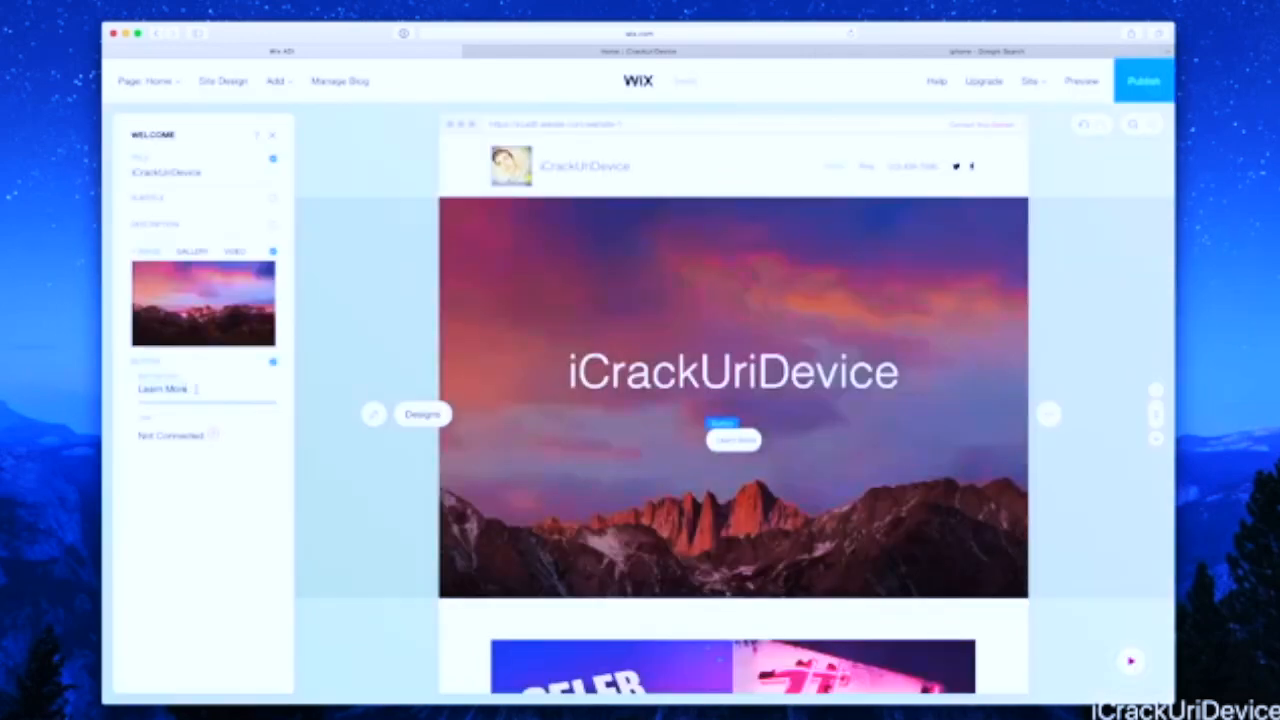
{"action": "key", "text": "super+a"}
{"action": "type", "text": "About Me"}
Link the welcome button to the About section of the Home page and close the section's content settings
{"action": "left_click", "coordinate": [175, 437]}
{"action": "left_click", "coordinate": [170, 440]}
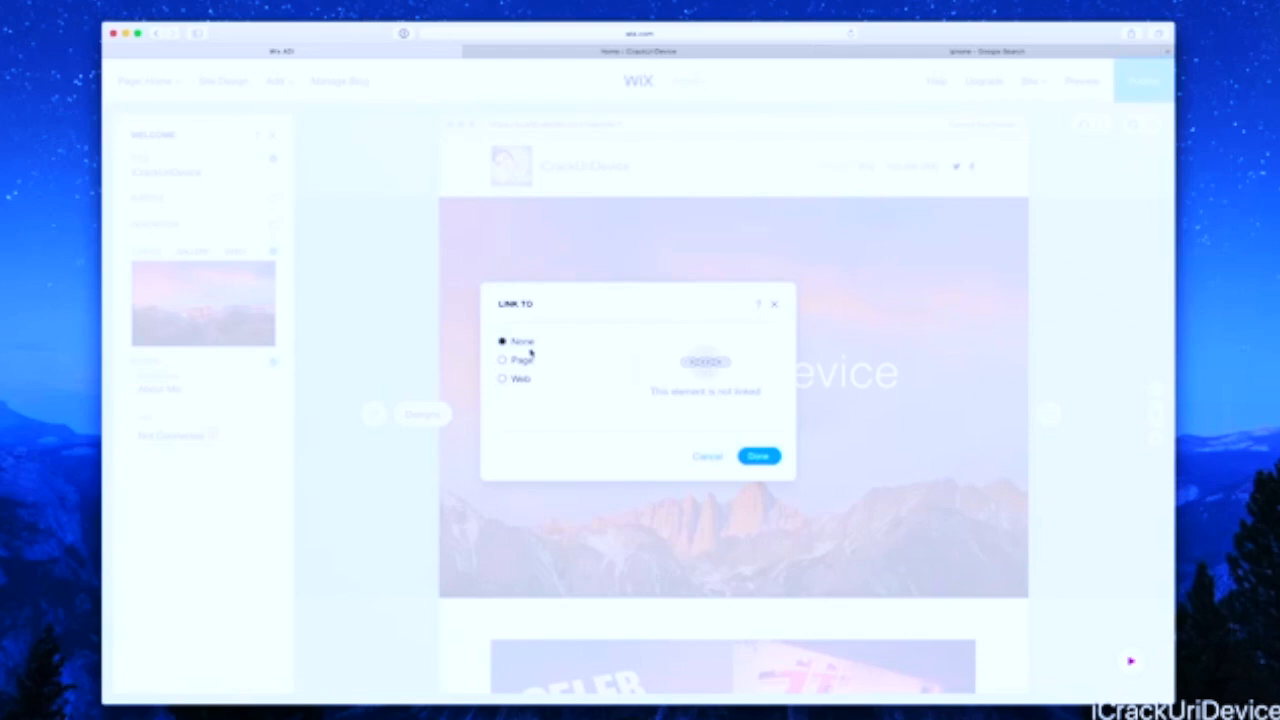
{"action": "left_click", "coordinate": [501, 360]}
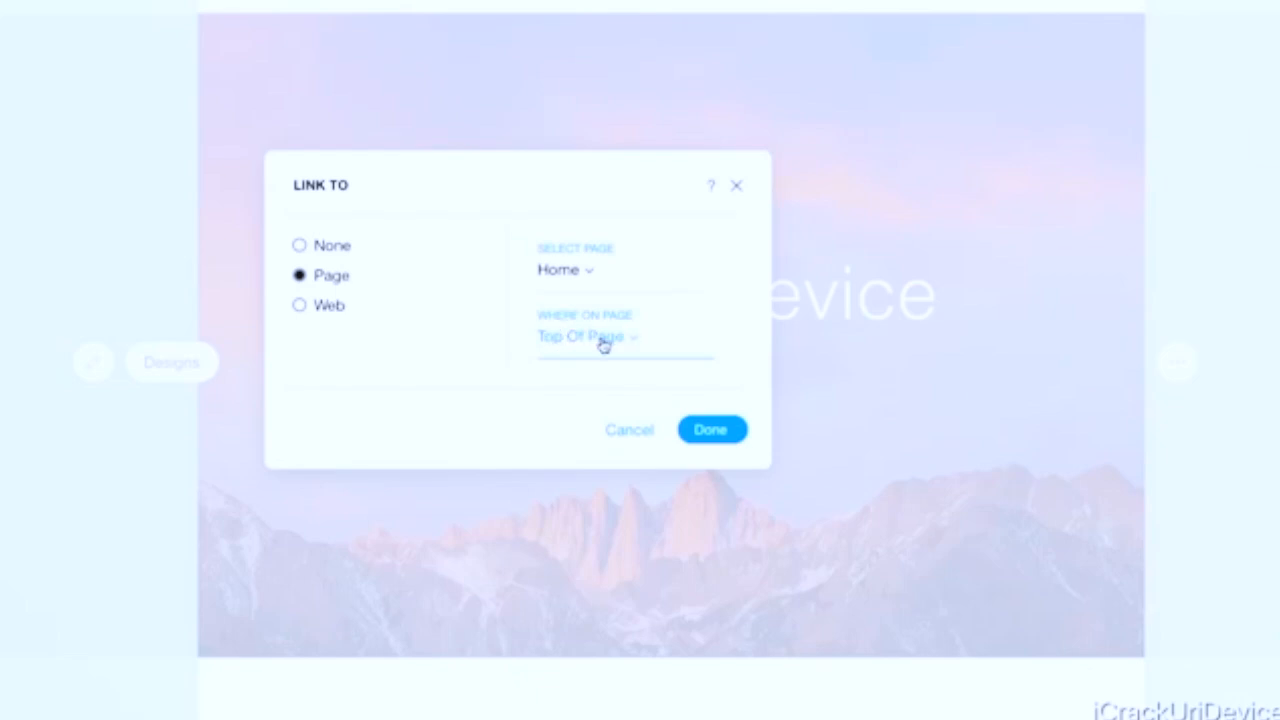
{"action": "left_click", "coordinate": [690, 400]}
{"action": "left_click", "coordinate": [622, 455]}
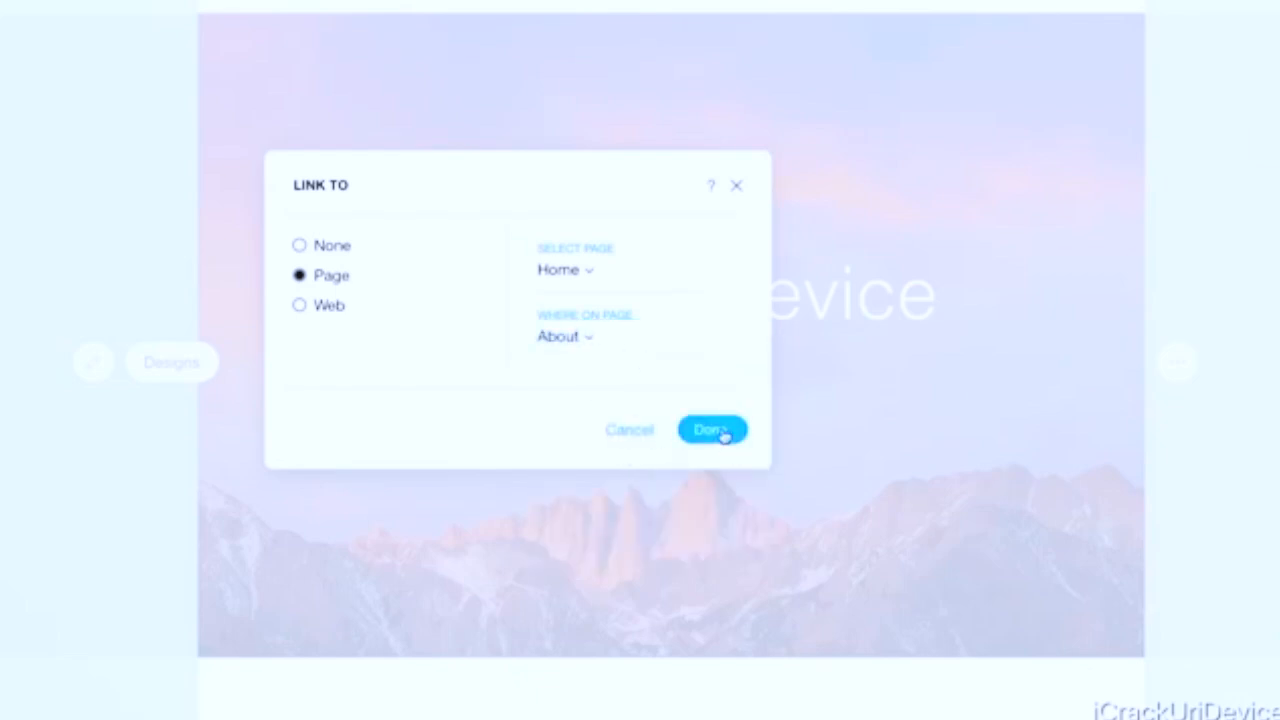
{"action": "left_click", "coordinate": [720, 432]}
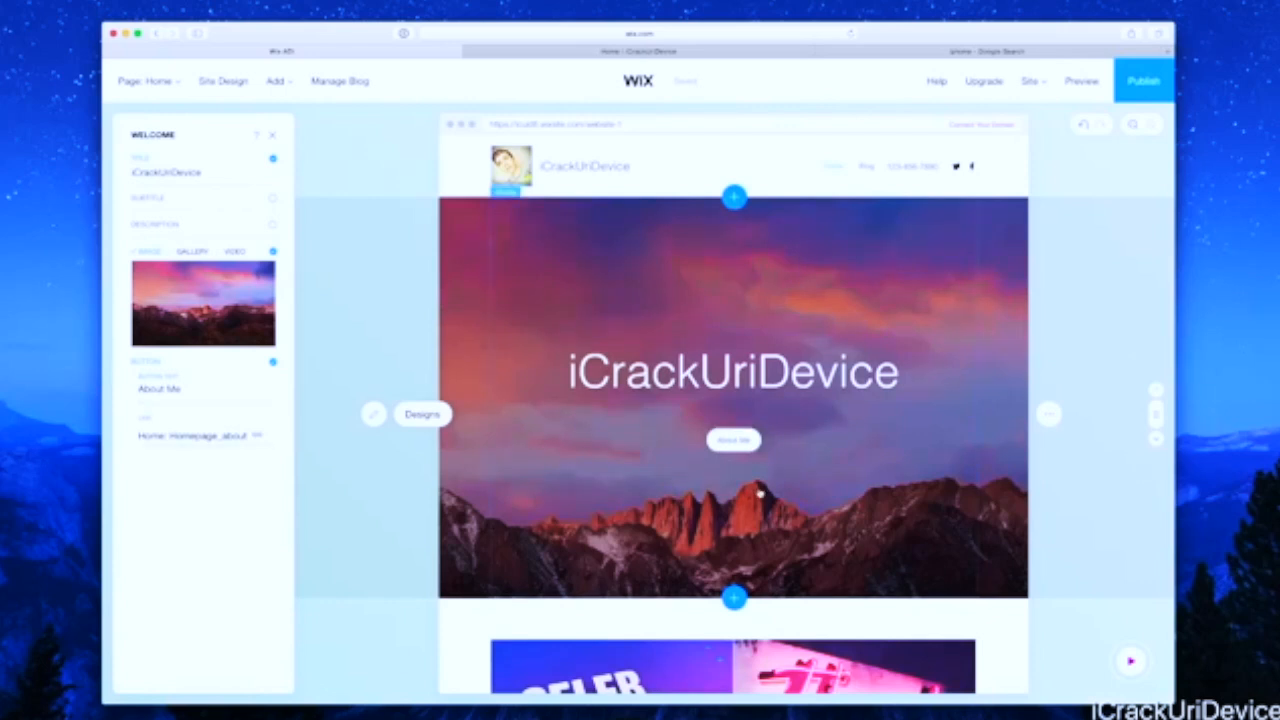
{"action": "scroll", "coordinate": [740, 452], "scroll_direction": "down", "scroll_amount": 5}
{"action": "scroll", "coordinate": [741, 451], "scroll_direction": "down", "scroll_amount": 5}
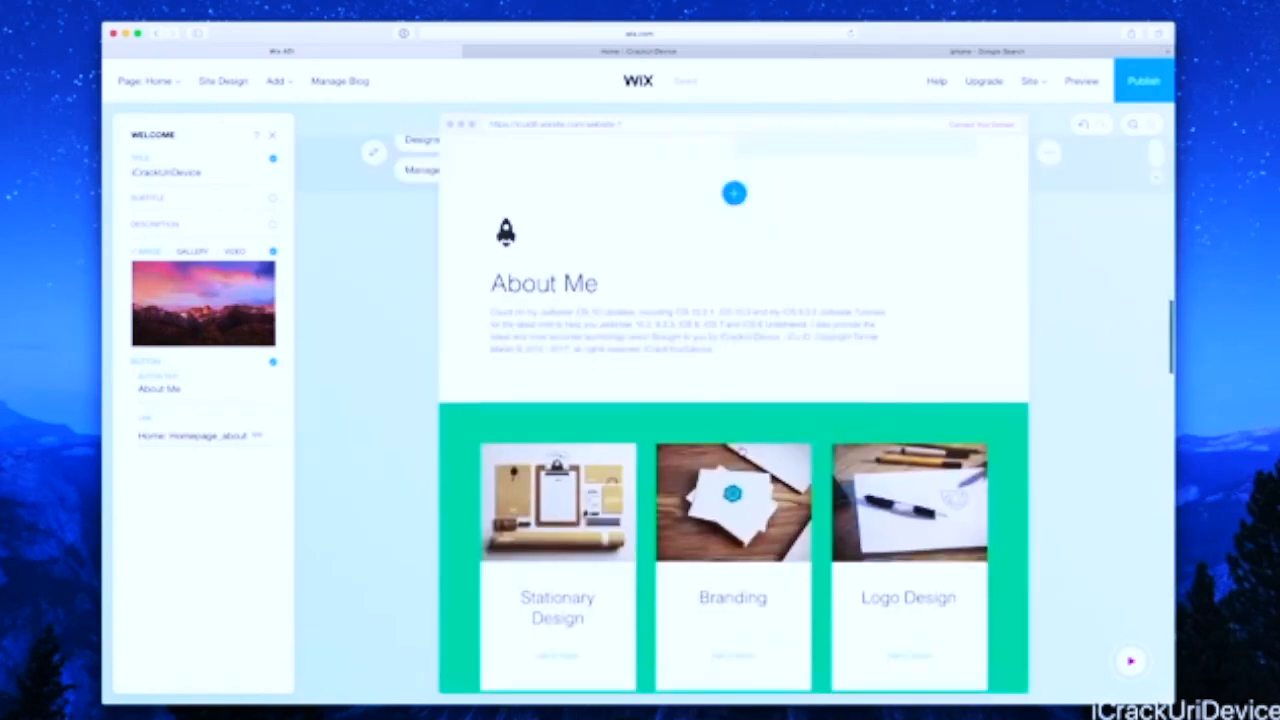
{"action": "scroll", "coordinate": [741, 451], "scroll_direction": "up", "scroll_amount": 10}
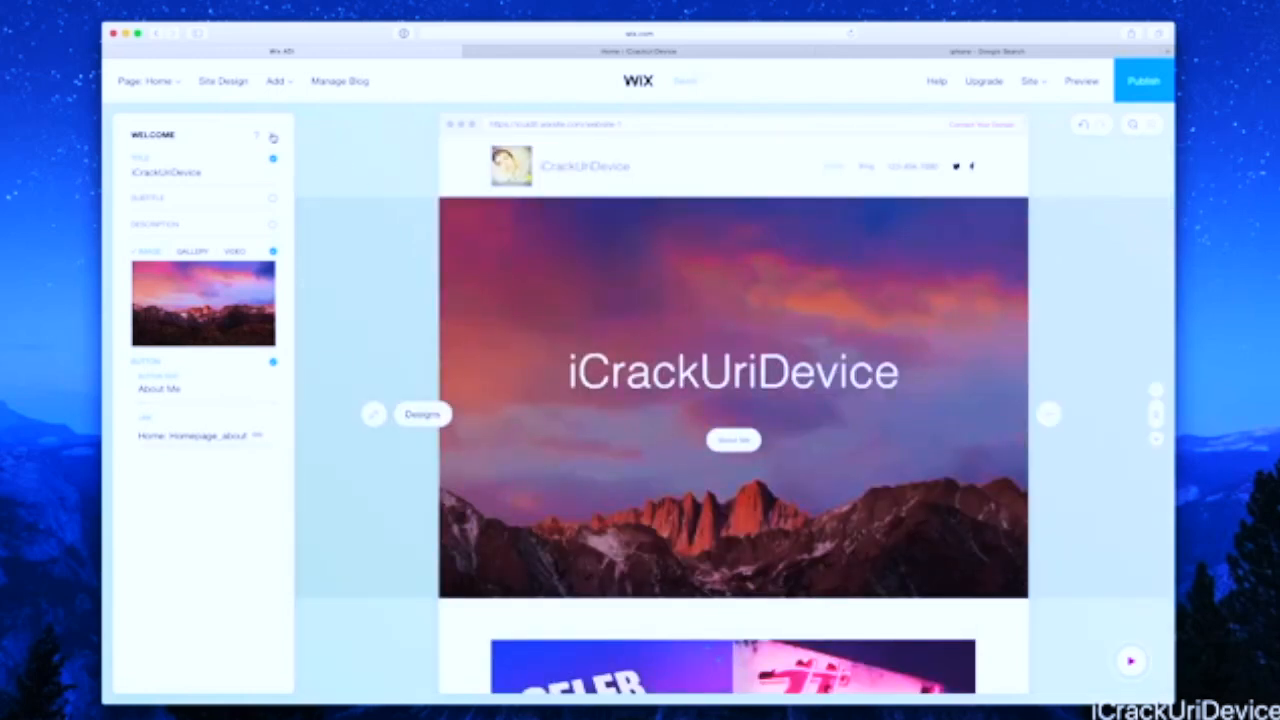
{"action": "left_click", "coordinate": [273, 137]}
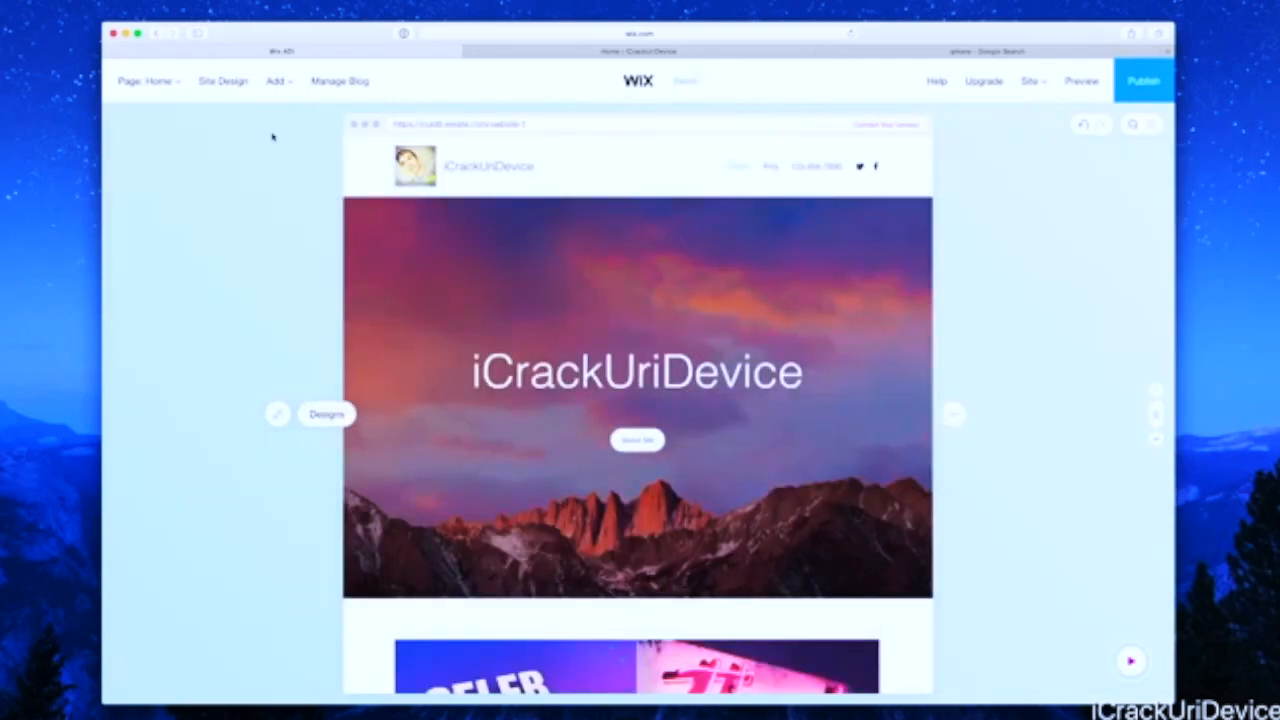
Open the content settings of the image gallery section below the welcome section
{"action": "scroll", "coordinate": [366, 255], "scroll_direction": "down", "scroll_amount": 3}
{"action": "scroll", "coordinate": [366, 256], "scroll_direction": "down", "scroll_amount": 3}
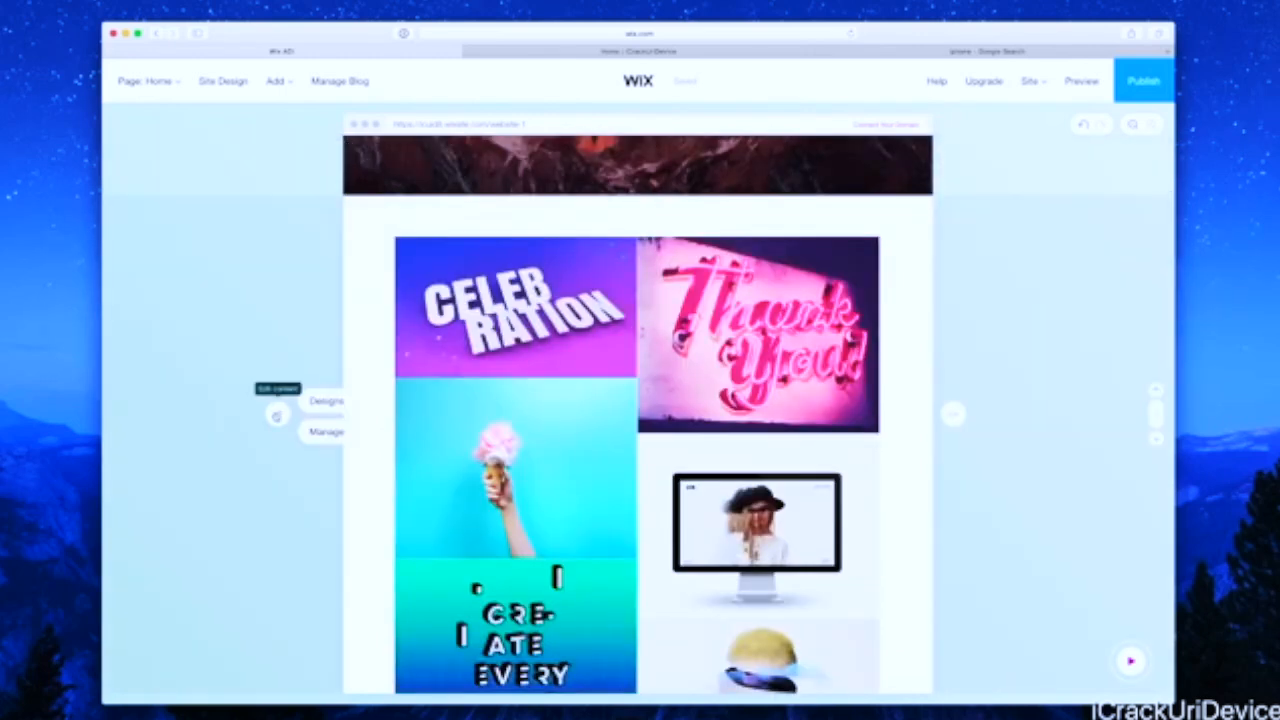
{"action": "scroll", "coordinate": [276, 414], "scroll_direction": "down", "scroll_amount": 2}
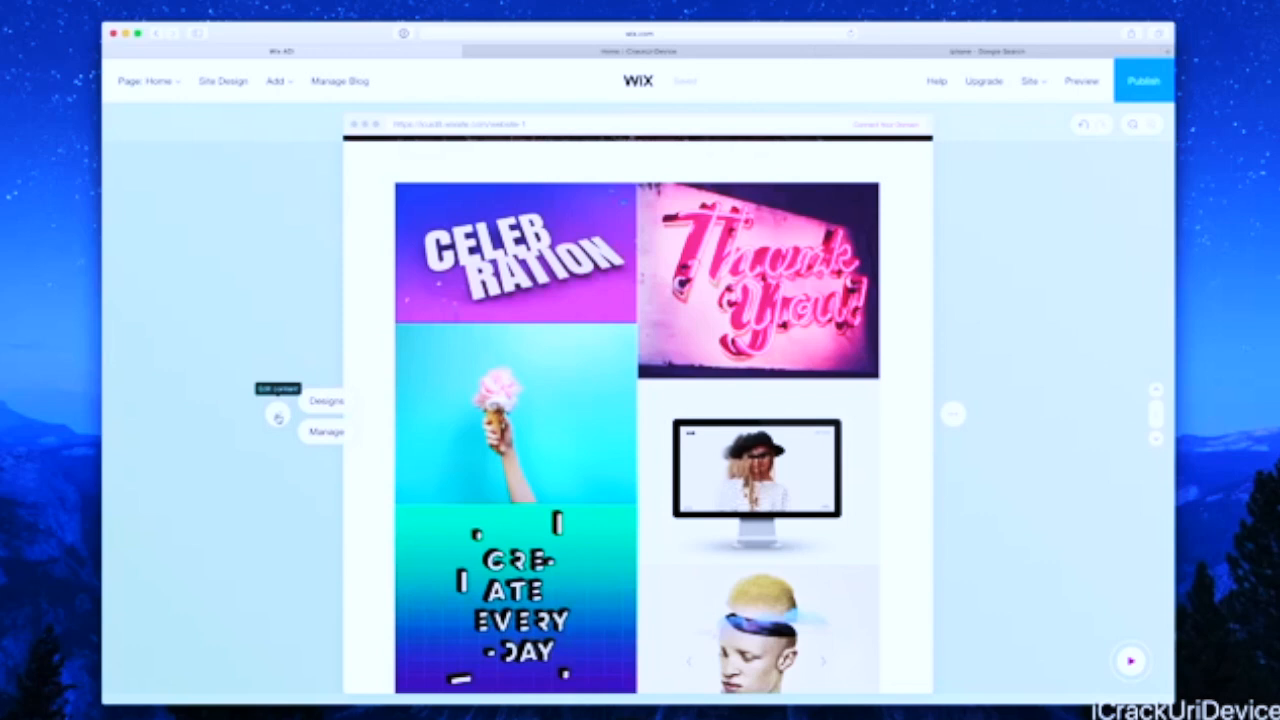
{"action": "scroll", "coordinate": [276, 414], "scroll_direction": "down", "scroll_amount": 5}
{"action": "scroll", "coordinate": [277, 414], "scroll_direction": "up", "scroll_amount": 7}
{"action": "scroll", "coordinate": [731, 429], "scroll_direction": "down", "scroll_amount": 4}
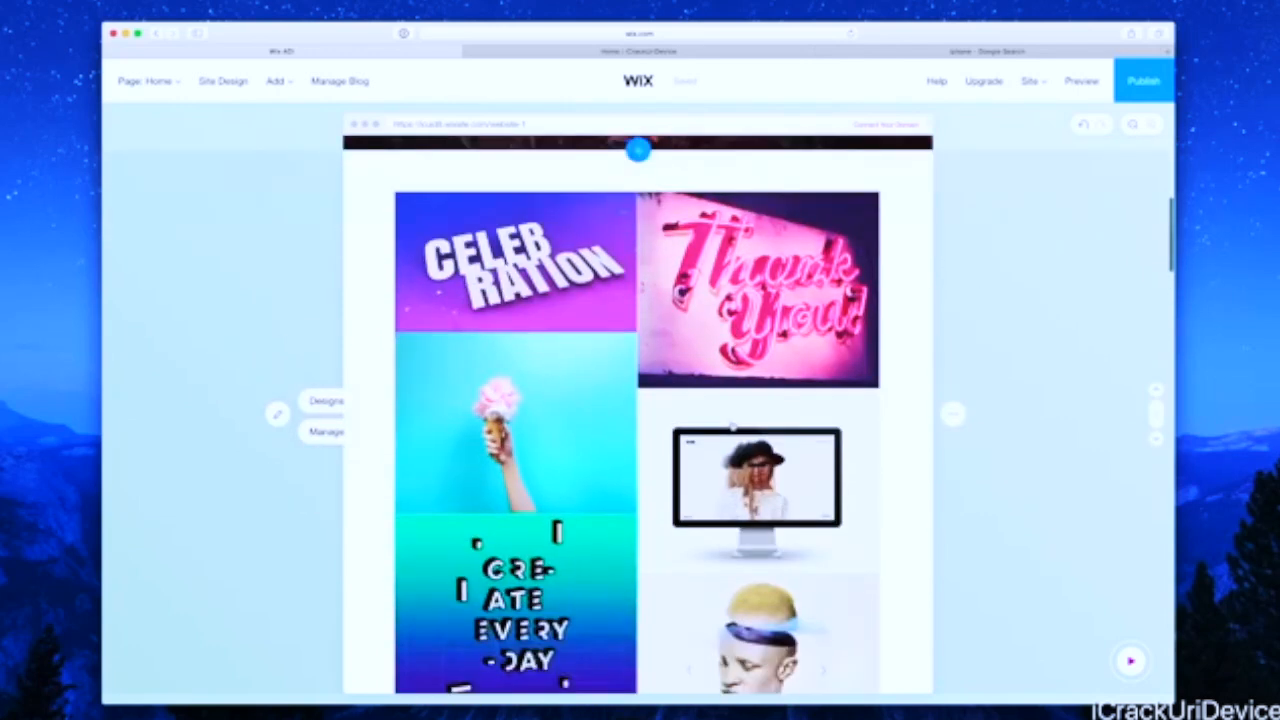
{"action": "left_click", "coordinate": [276, 414]}
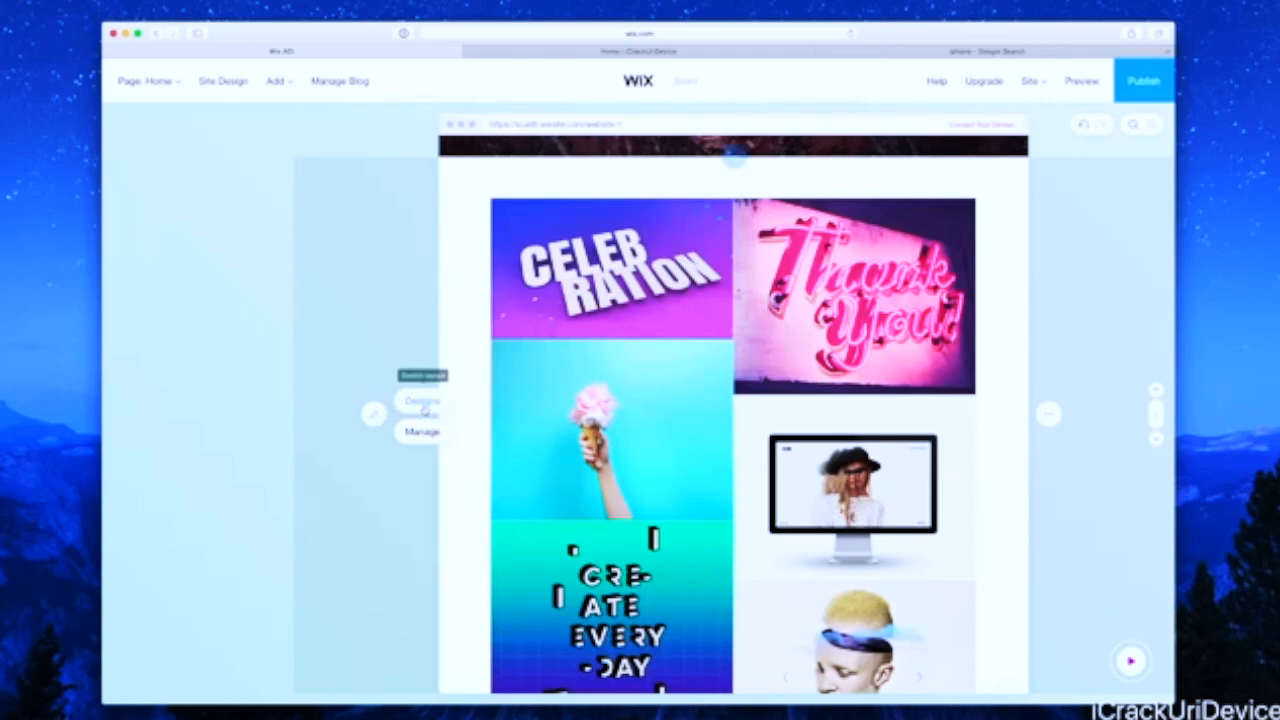
Upload iPhone water.jpg, Apple Watch.jpg and iOS 10.jpg from the computer as new media for the Pro Gallery
{"action": "left_click", "coordinate": [735, 330]}
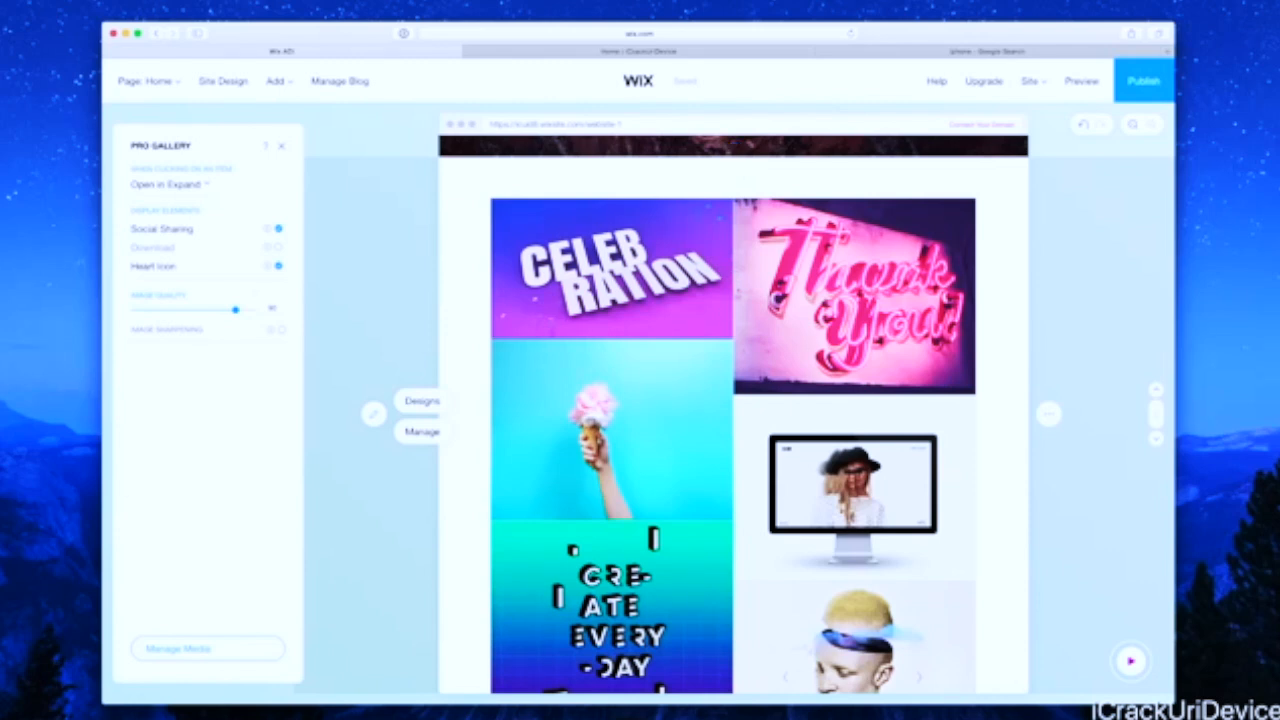
{"action": "left_click", "coordinate": [199, 656]}
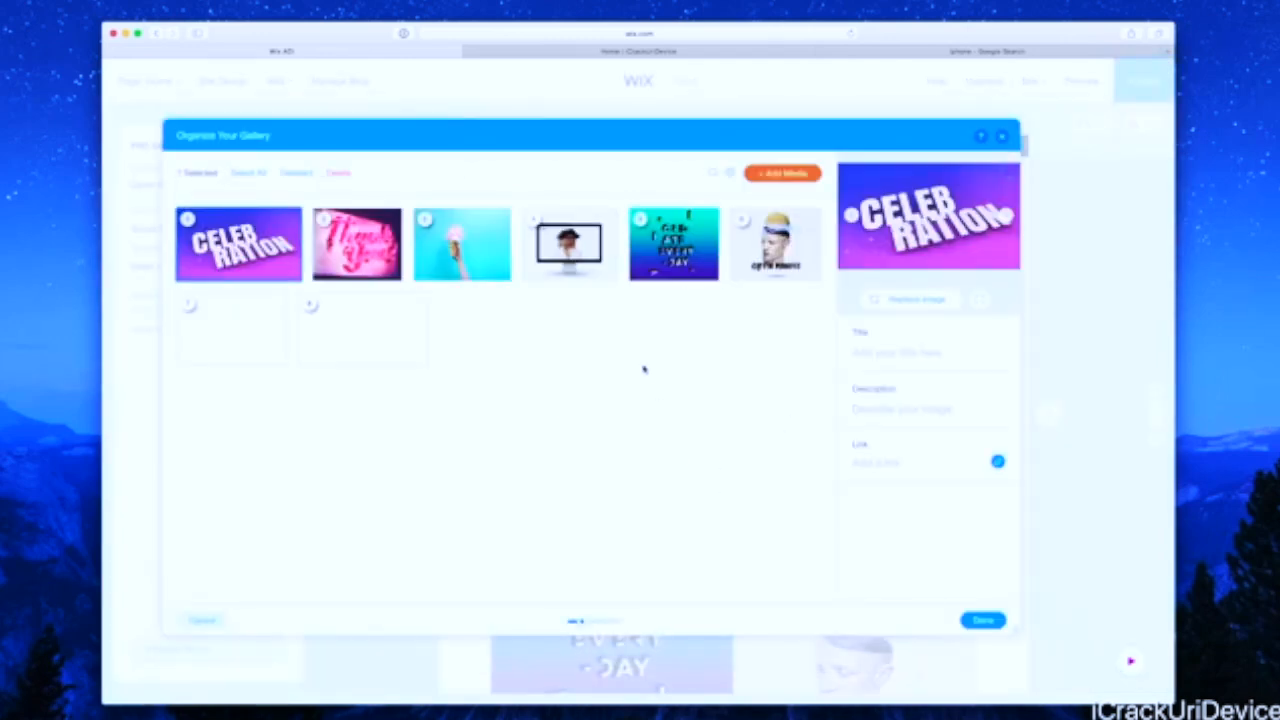
{"action": "left_click", "coordinate": [793, 174]}
{"action": "left_click", "coordinate": [770, 206]}
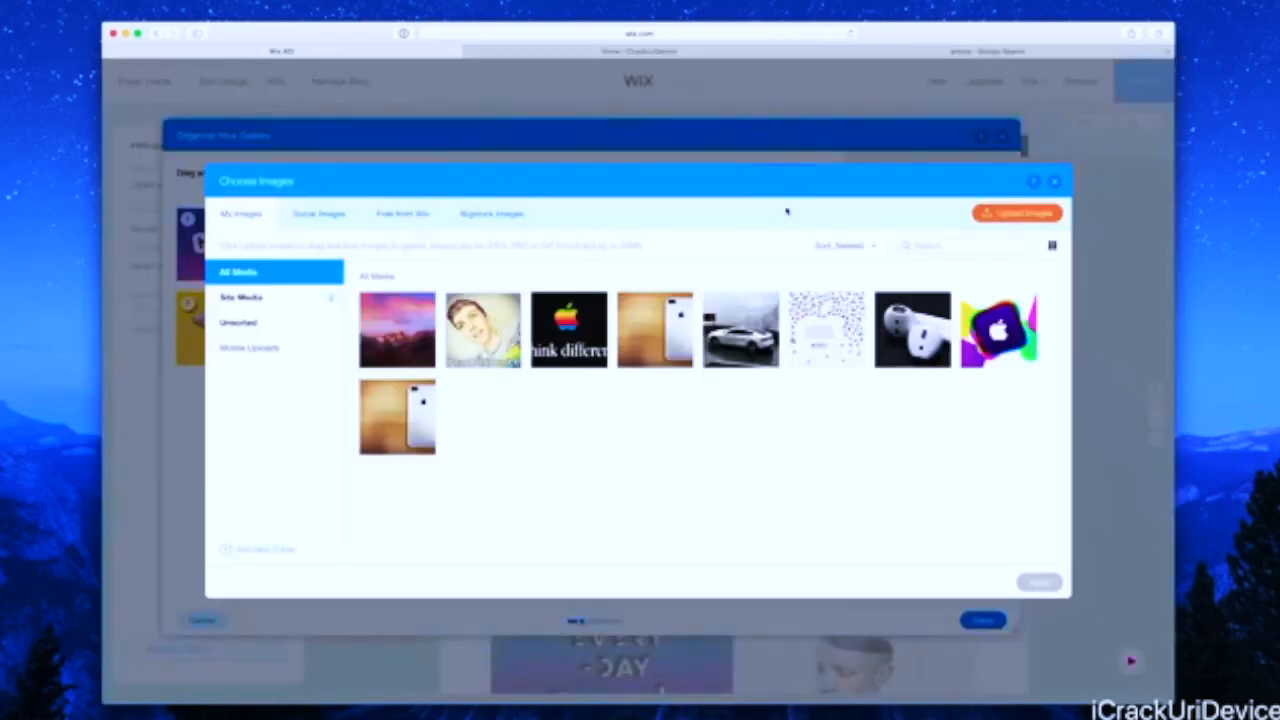
{"action": "left_click", "coordinate": [1024, 218]}
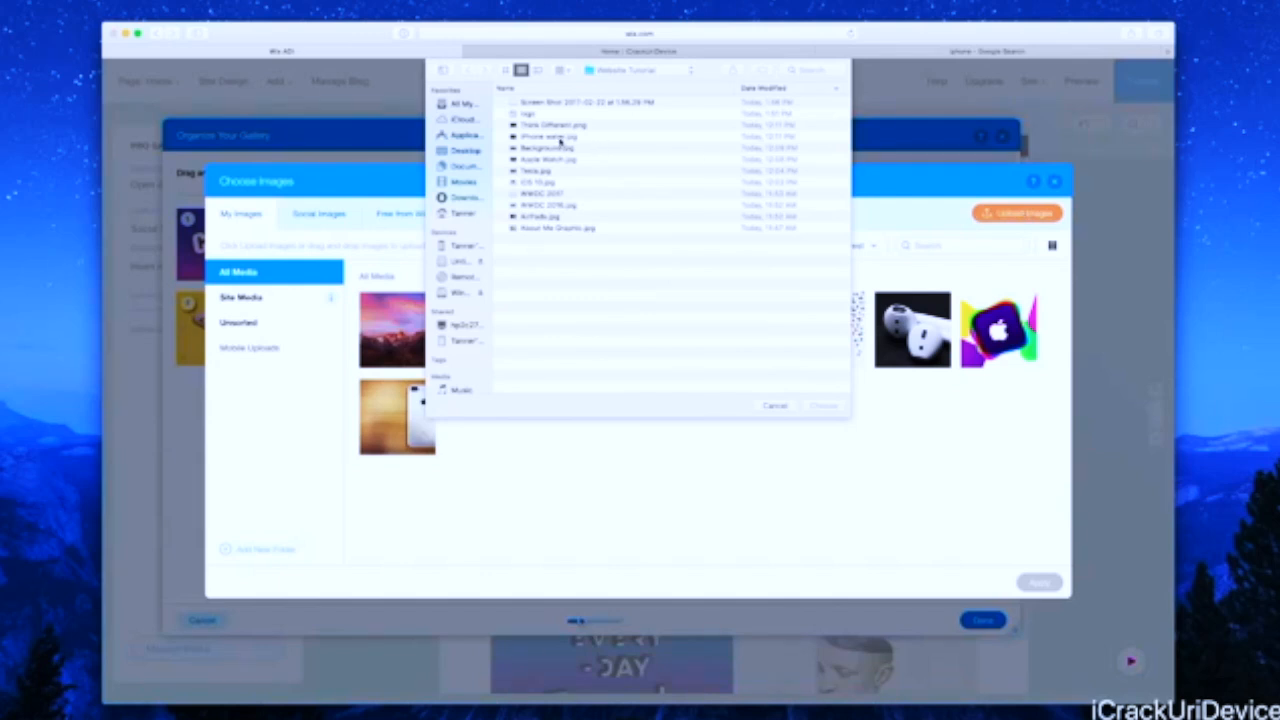
{"action": "left_click", "coordinate": [562, 138]}
{"action": "left_click", "coordinate": [555, 160], "text": "super"}
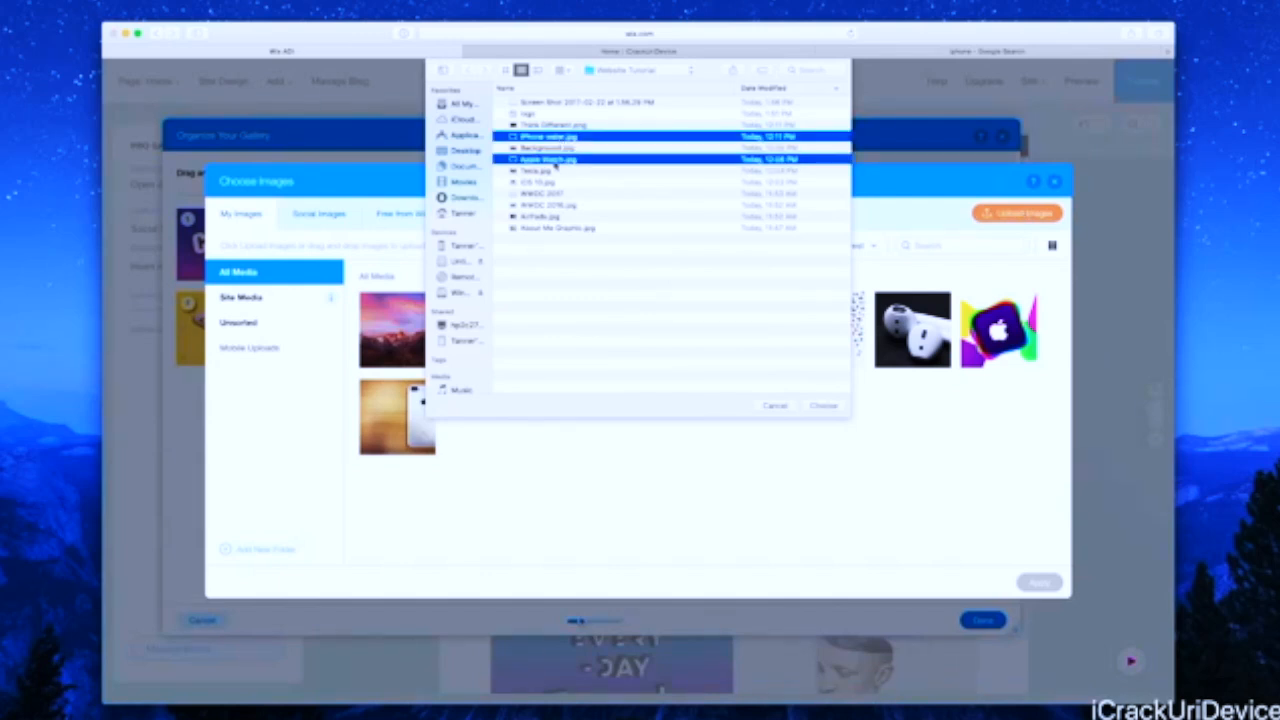
{"action": "left_click", "coordinate": [540, 183], "text": "super"}
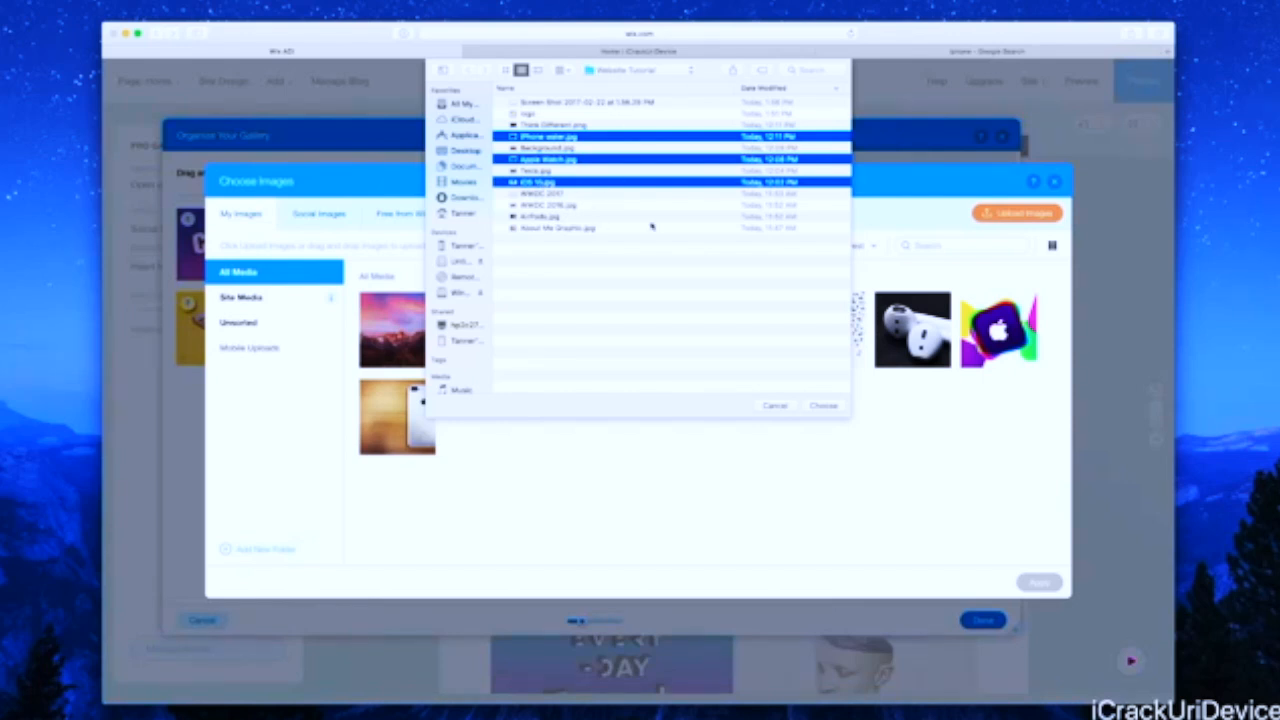
{"action": "left_click", "coordinate": [823, 405]}
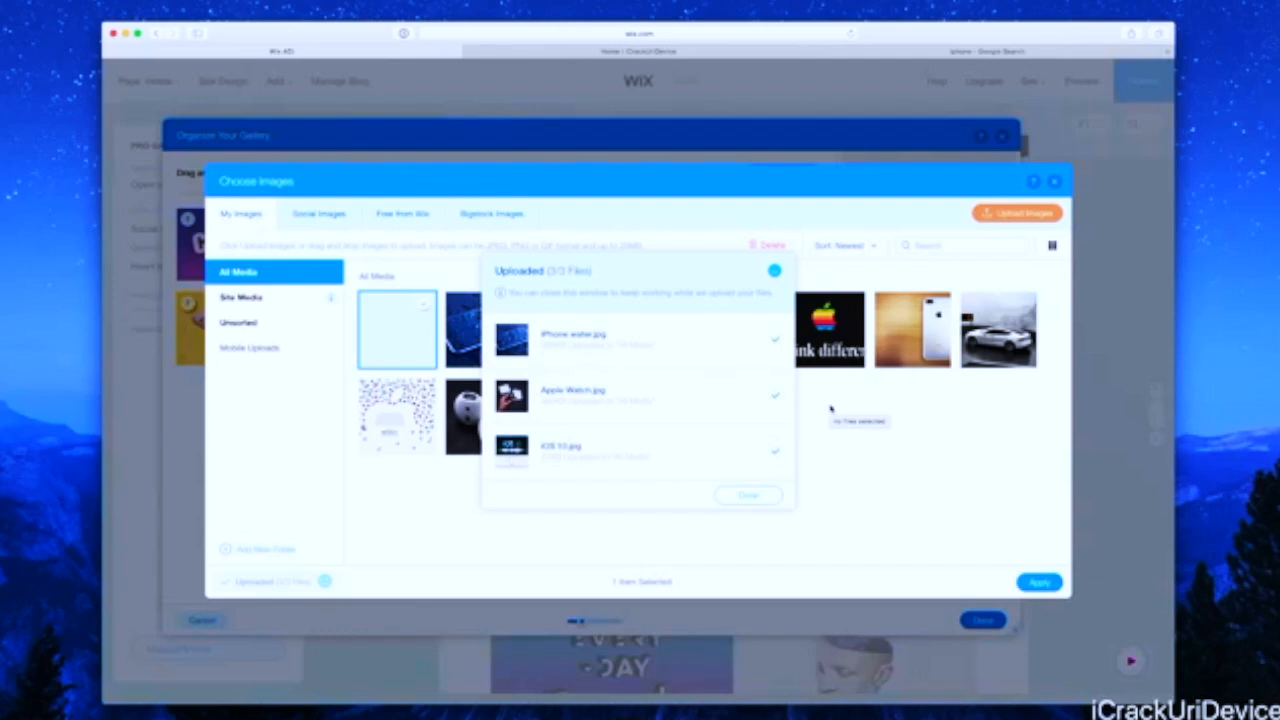
{"action": "left_click", "coordinate": [752, 495]}
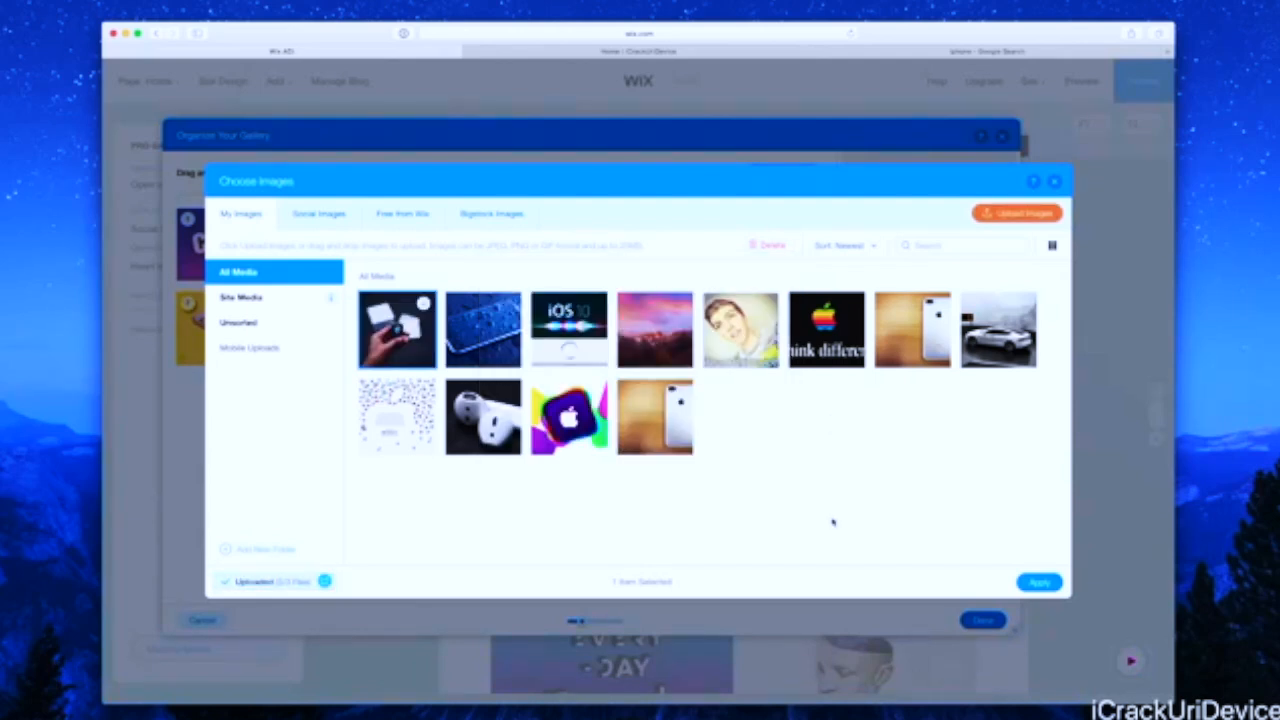
Add the three uploaded images plus the Think different, white car, WWDC confetti, AirPods and colourful Apple logo images to the gallery
{"action": "left_click", "coordinate": [485, 340]}
{"action": "left_click", "coordinate": [569, 335]}
{"action": "left_click", "coordinate": [826, 330]}
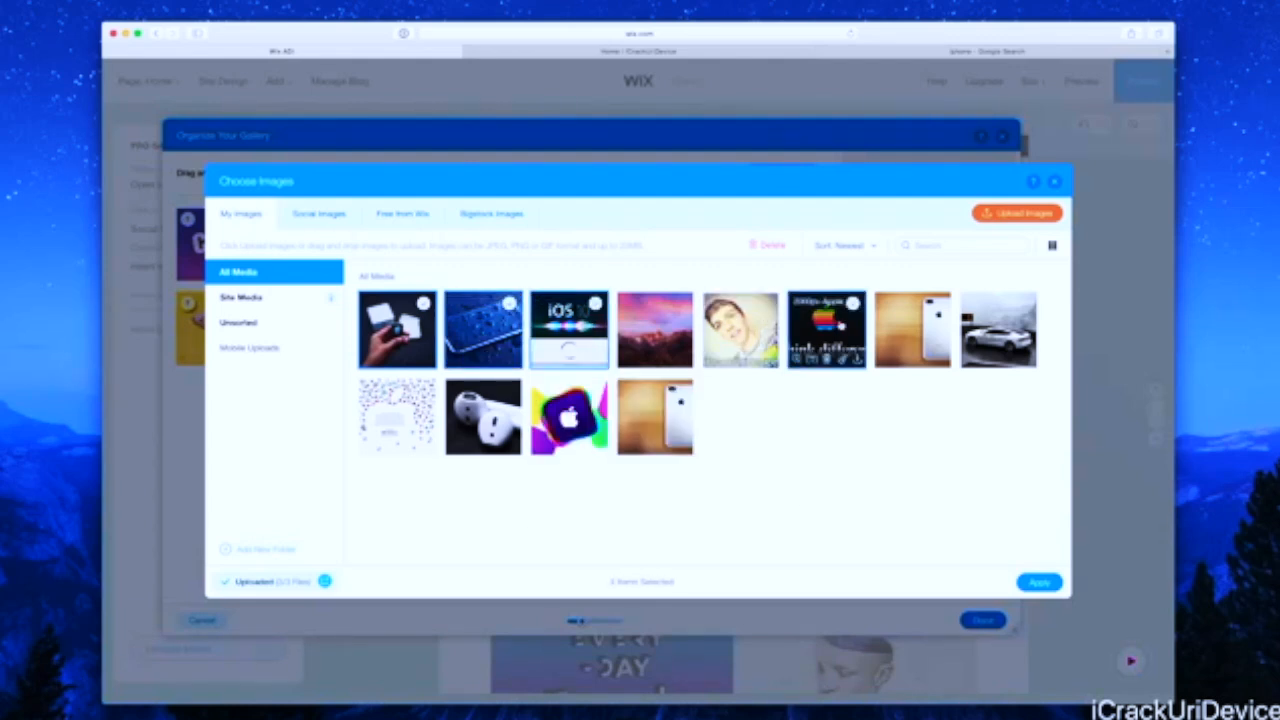
{"action": "left_click", "coordinate": [998, 330]}
{"action": "left_click", "coordinate": [397, 416]}
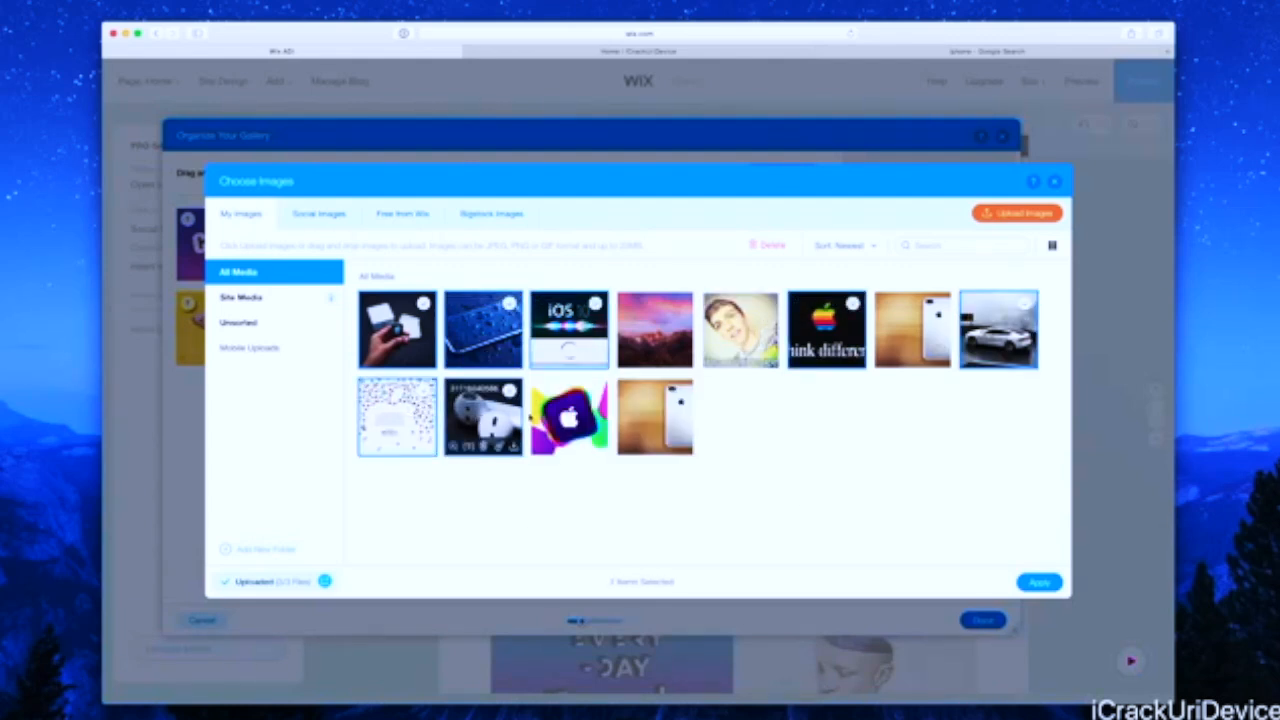
{"action": "left_click", "coordinate": [1040, 583]}
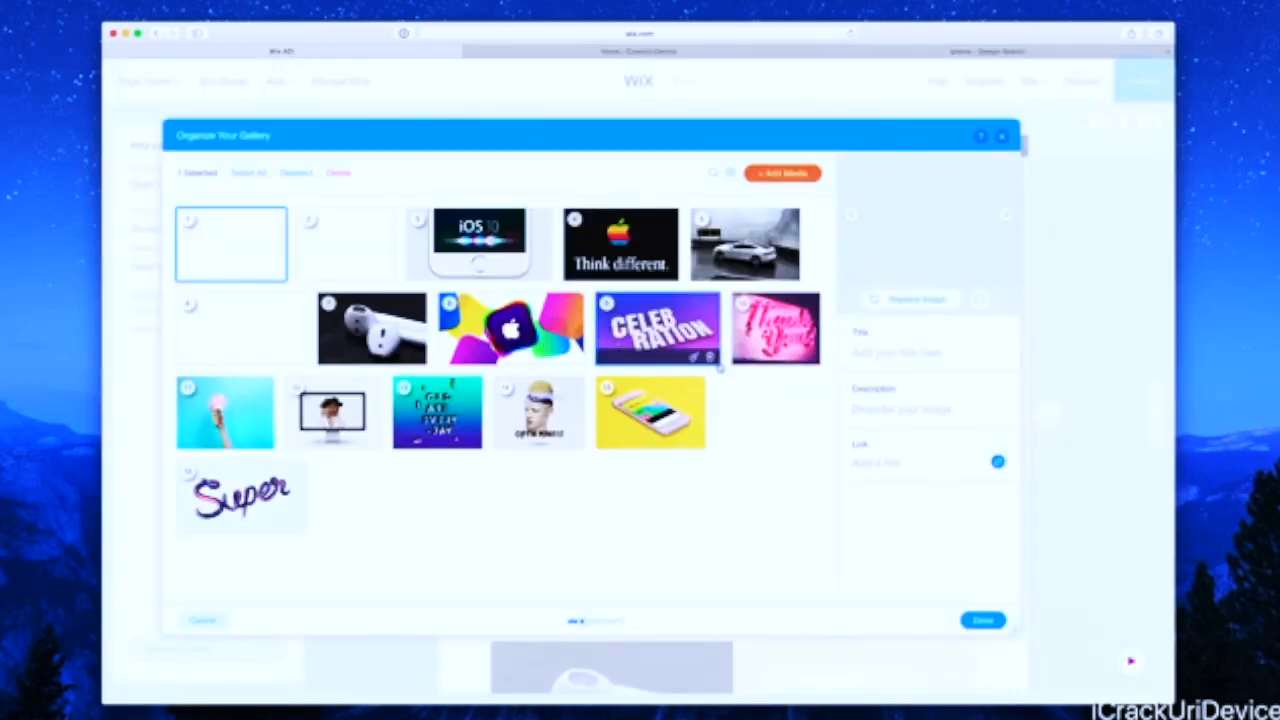
Remove all the original stock images from the gallery, from the Celebration graphic through the Super lettering
{"action": "left_click", "coordinate": [710, 357]}
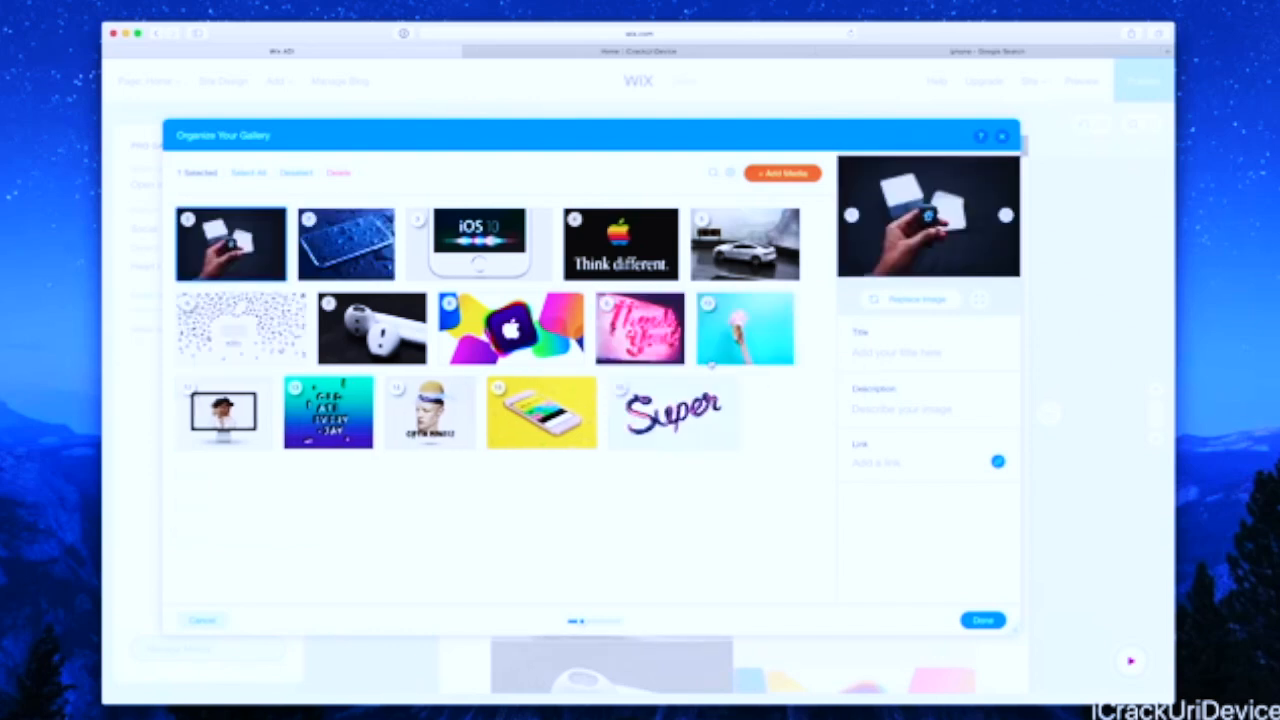
{"action": "left_click", "coordinate": [672, 348]}
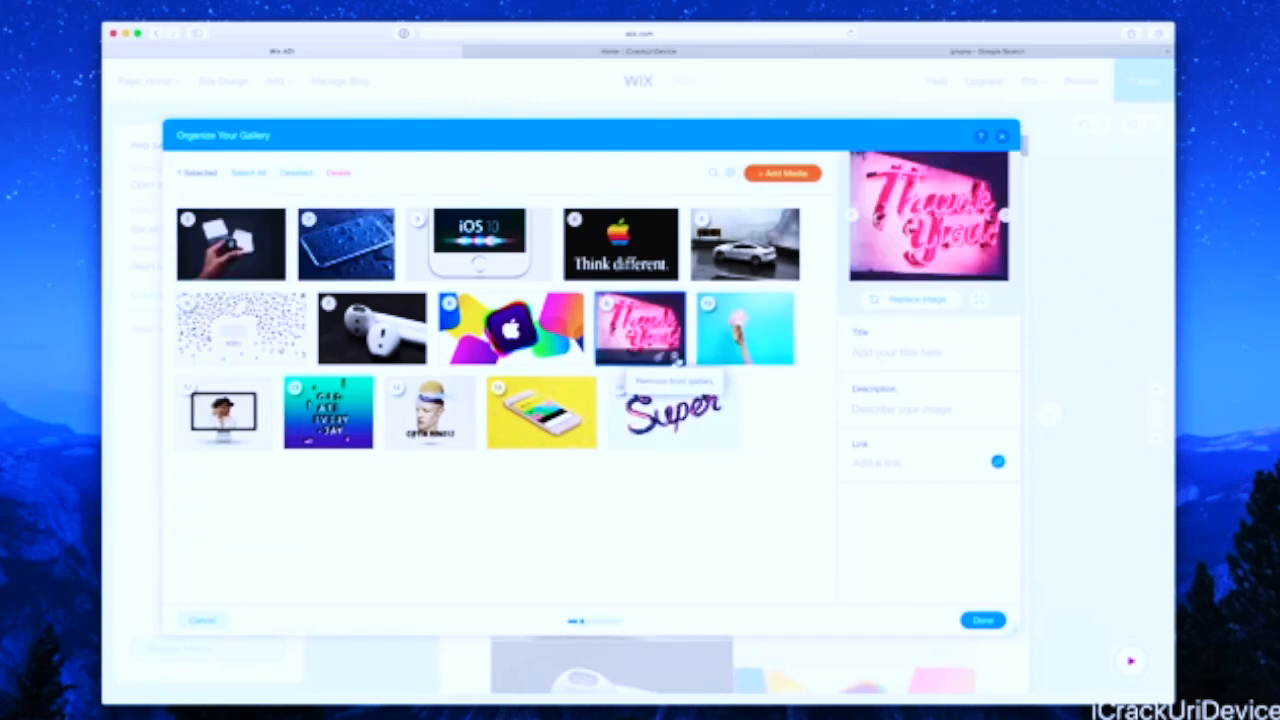
{"action": "left_click", "coordinate": [674, 357]}
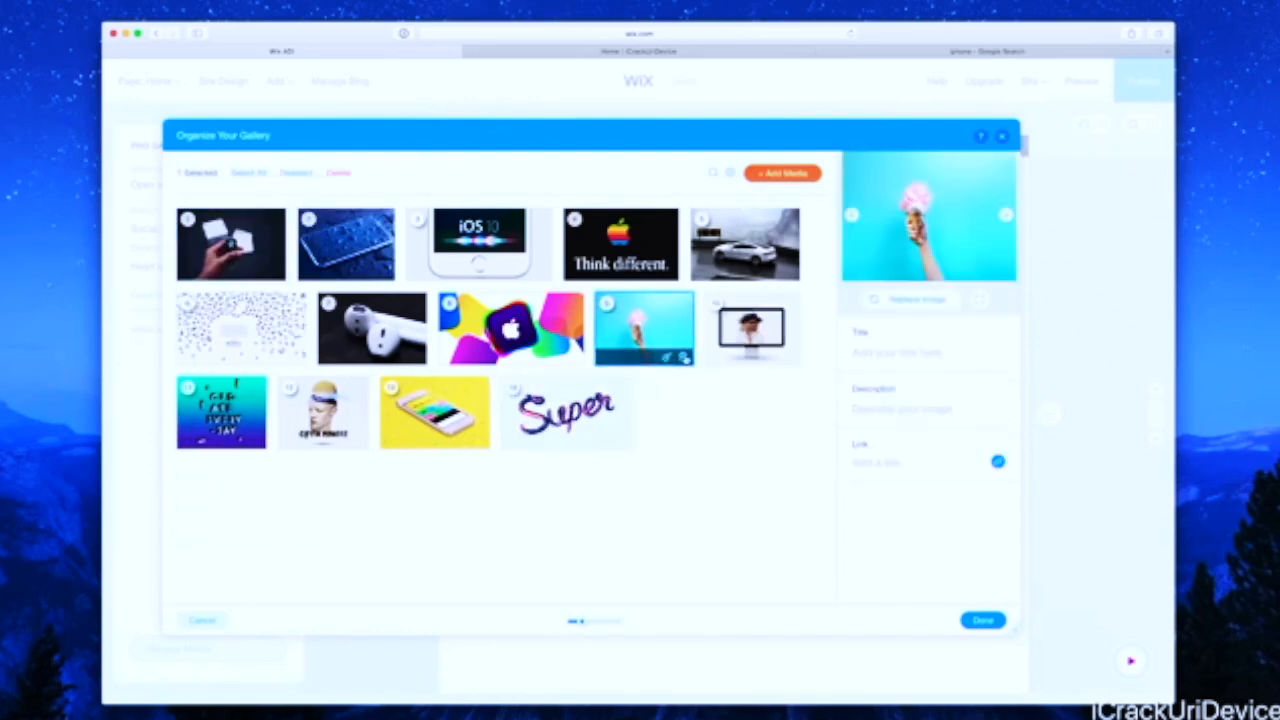
{"action": "left_click", "coordinate": [676, 357]}
{"action": "left_click", "coordinate": [680, 357]}
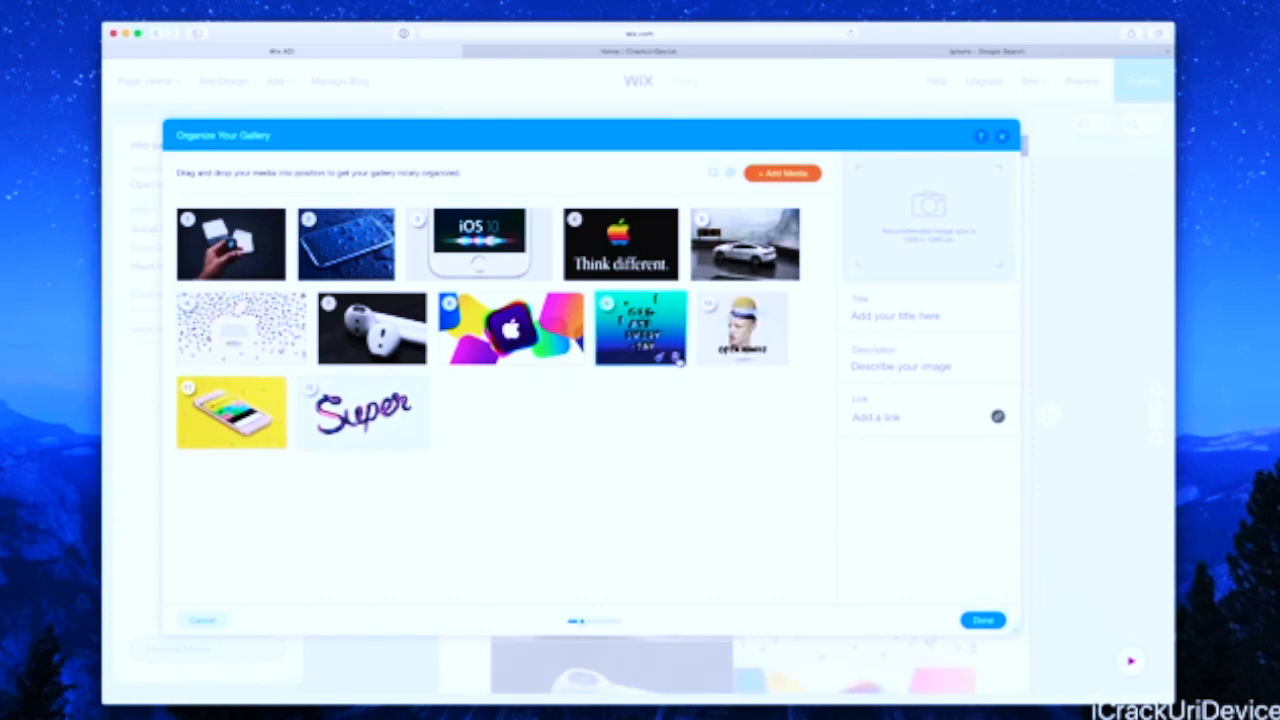
{"action": "left_click", "coordinate": [680, 357]}
{"action": "left_click", "coordinate": [680, 357]}
{"action": "left_click", "coordinate": [679, 358]}
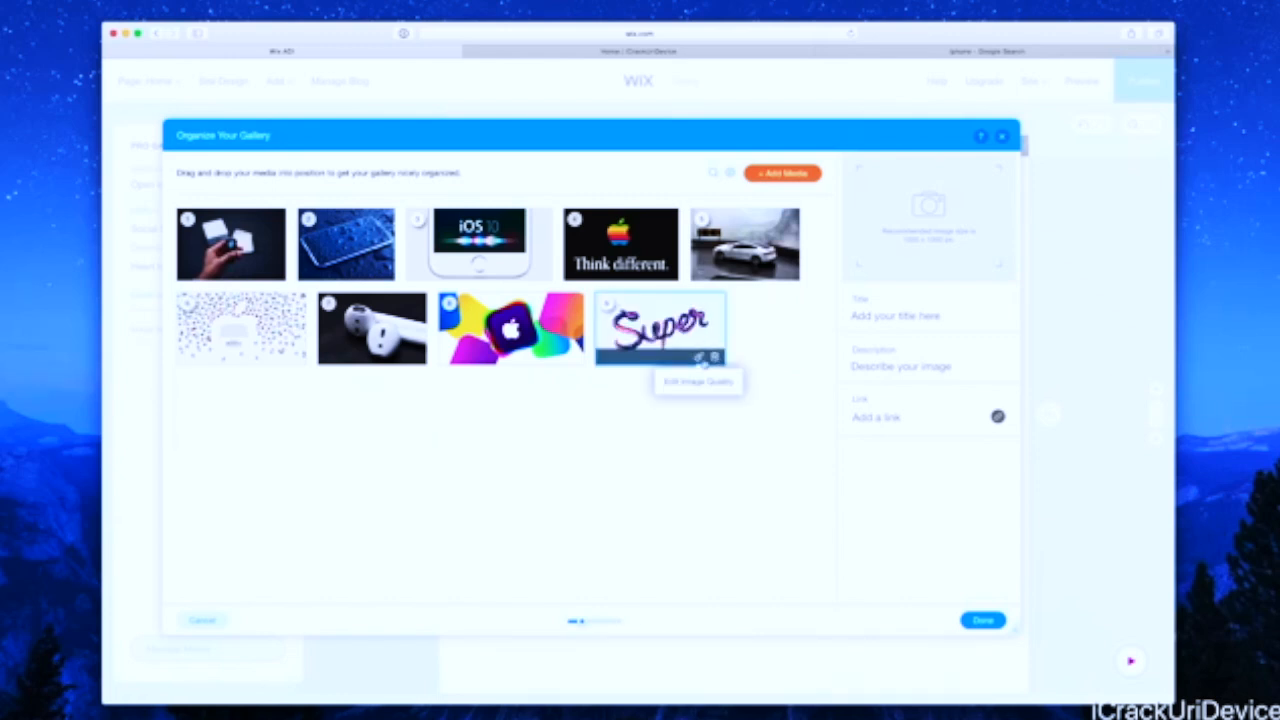
{"action": "left_click", "coordinate": [715, 358]}
Reorder the gallery images as WWDC confetti, Think different, iOS 10, colourful Apple logo, white car, Apple Watch, wet iPhone, AirPods
{"action": "left_click_drag", "start_coordinate": [635, 242], "coordinate": [232, 244]}
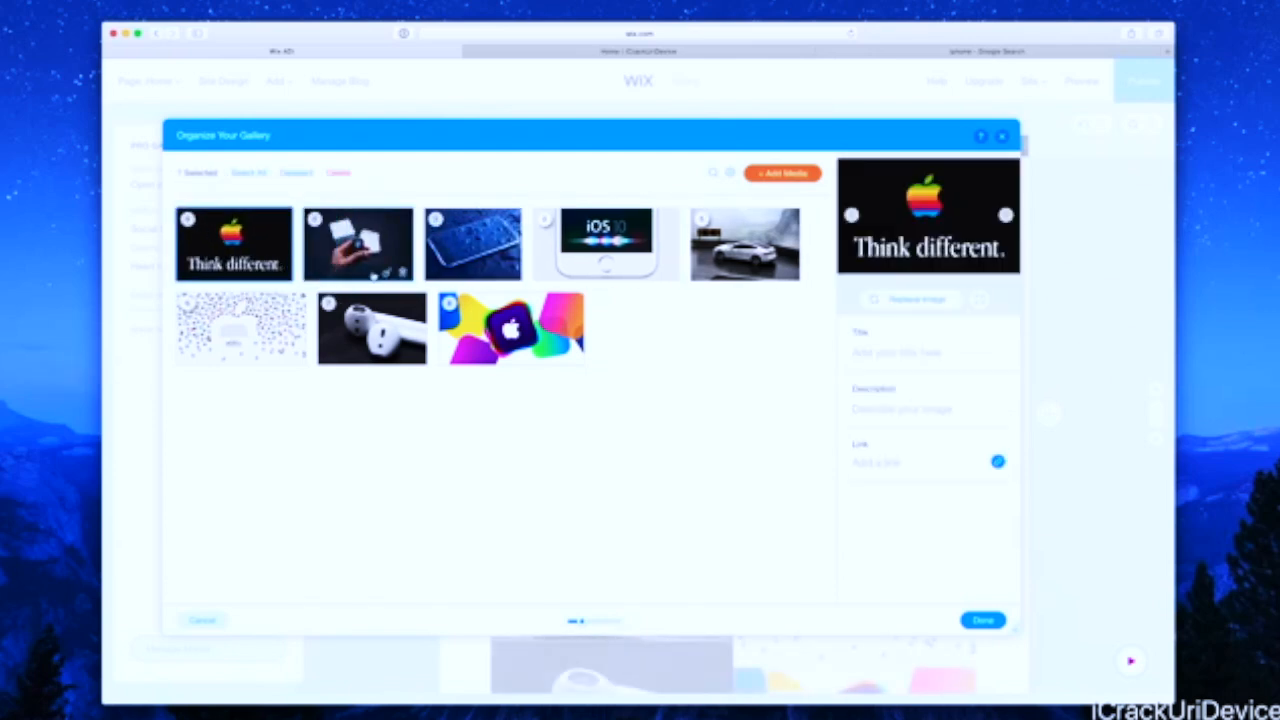
{"action": "left_click_drag", "start_coordinate": [606, 257], "coordinate": [390, 260]}
{"action": "left_click_drag", "start_coordinate": [500, 245], "coordinate": [318, 235]}
{"action": "left_click_drag", "start_coordinate": [505, 330], "coordinate": [457, 250]}
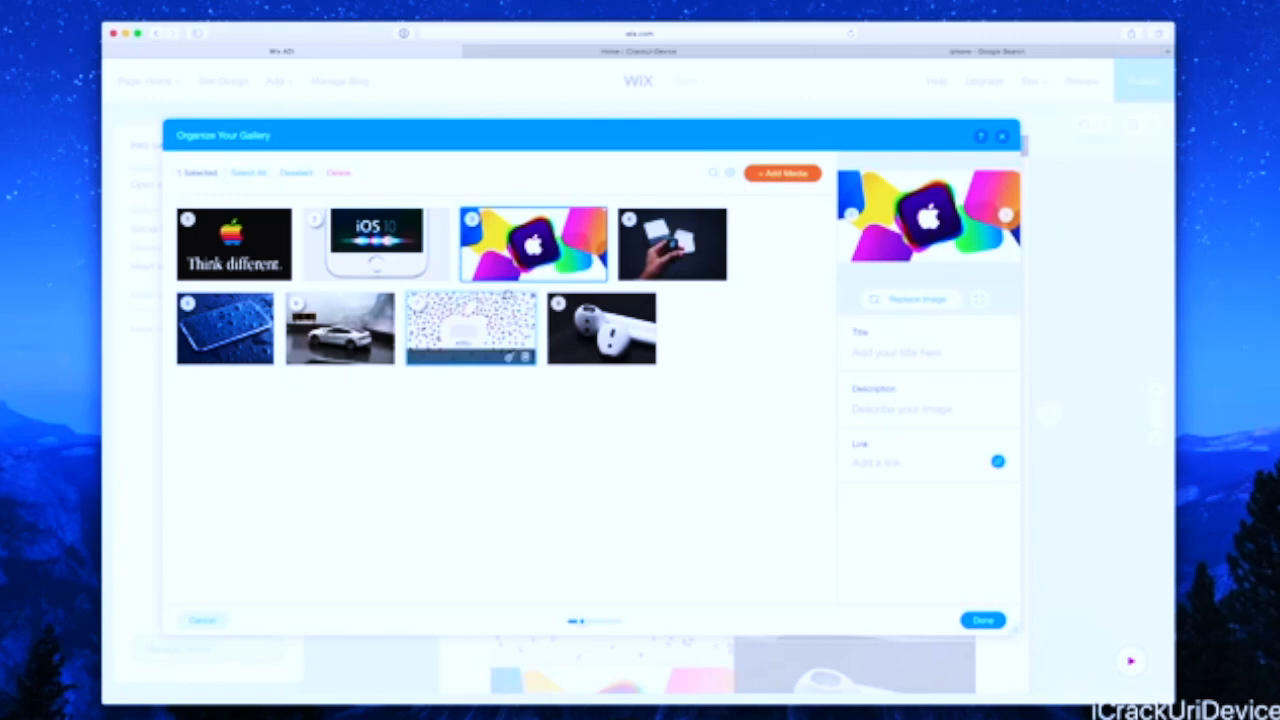
{"action": "left_click_drag", "start_coordinate": [470, 328], "coordinate": [232, 245]}
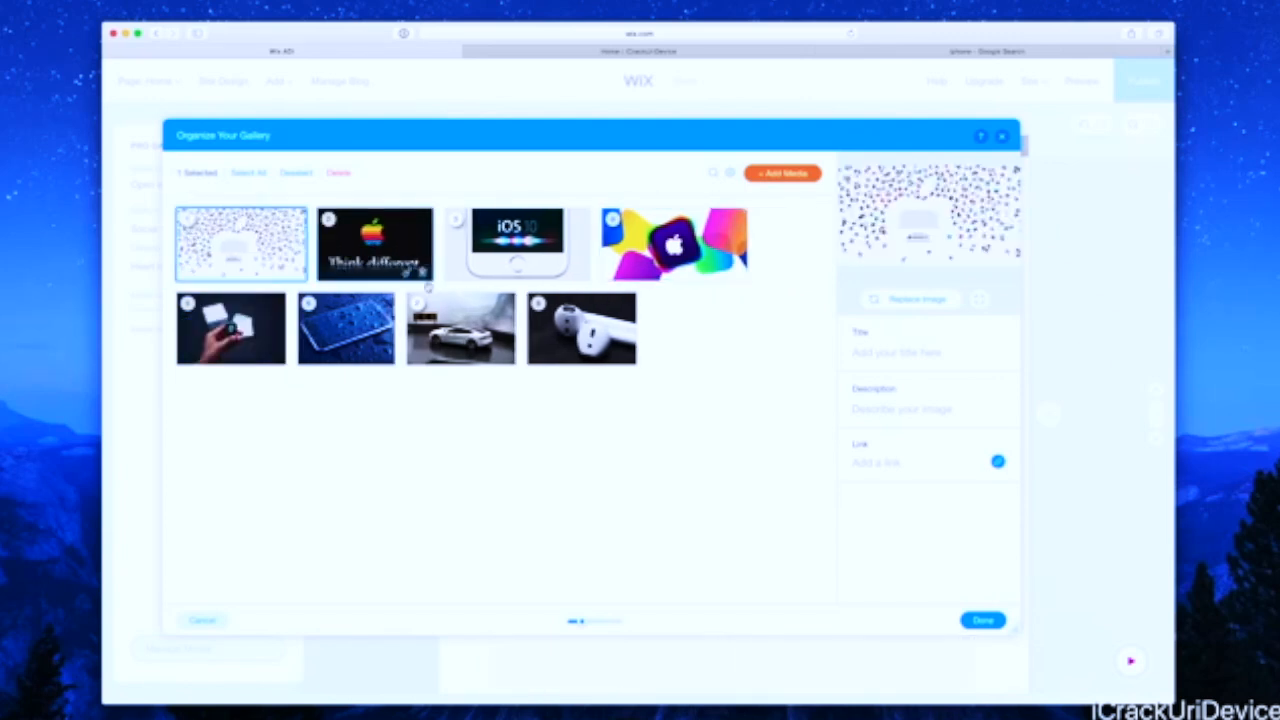
{"action": "left_click_drag", "start_coordinate": [466, 340], "coordinate": [230, 328]}
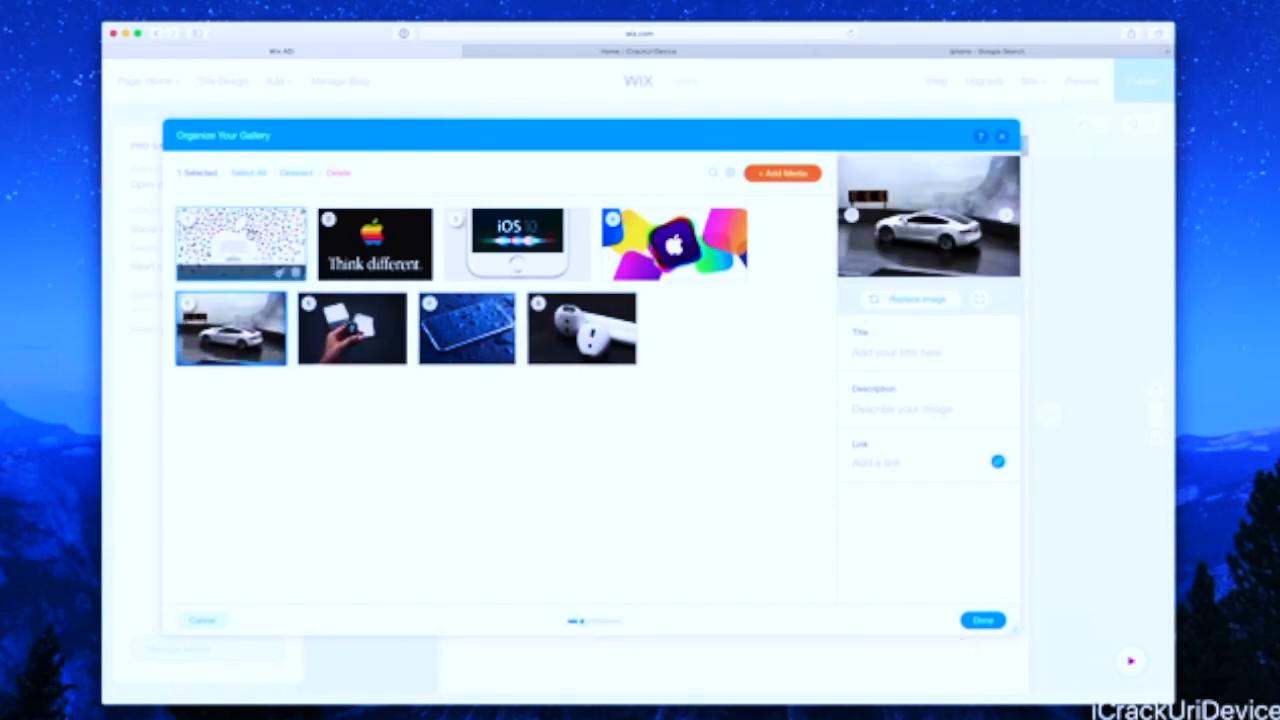
{"action": "left_click", "coordinate": [250, 232]}
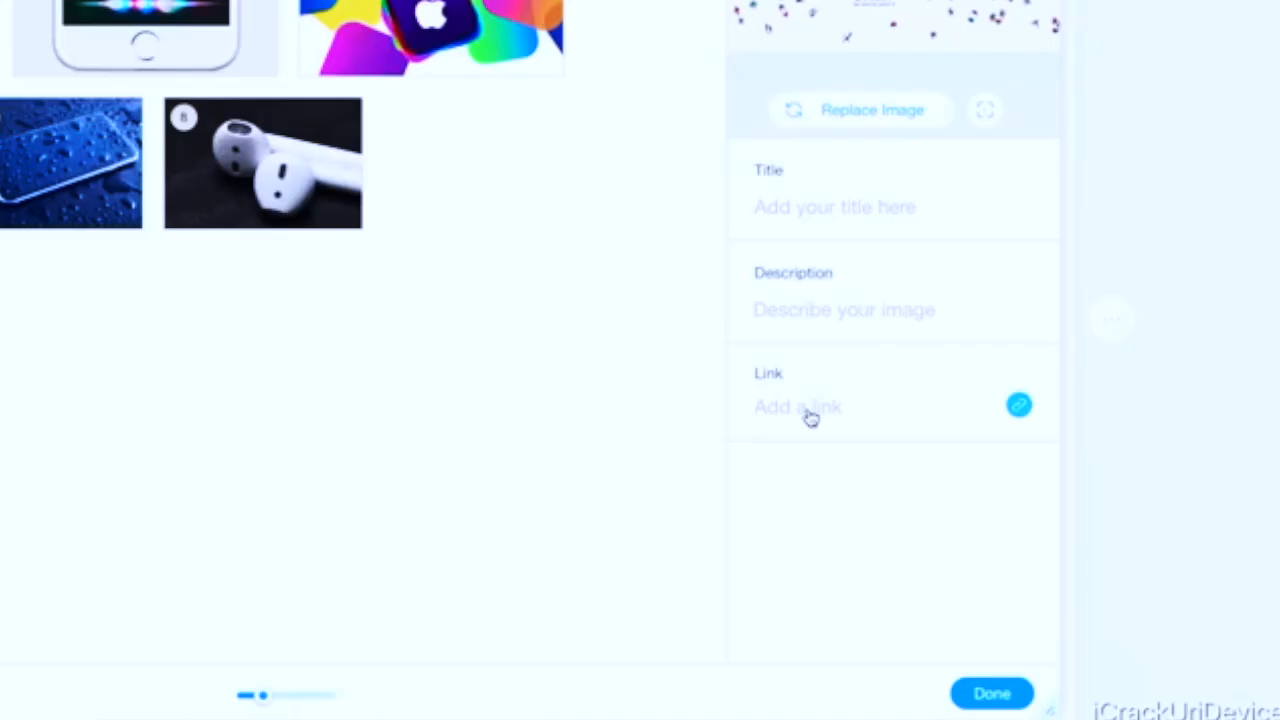
{"action": "left_click", "coordinate": [882, 467]}
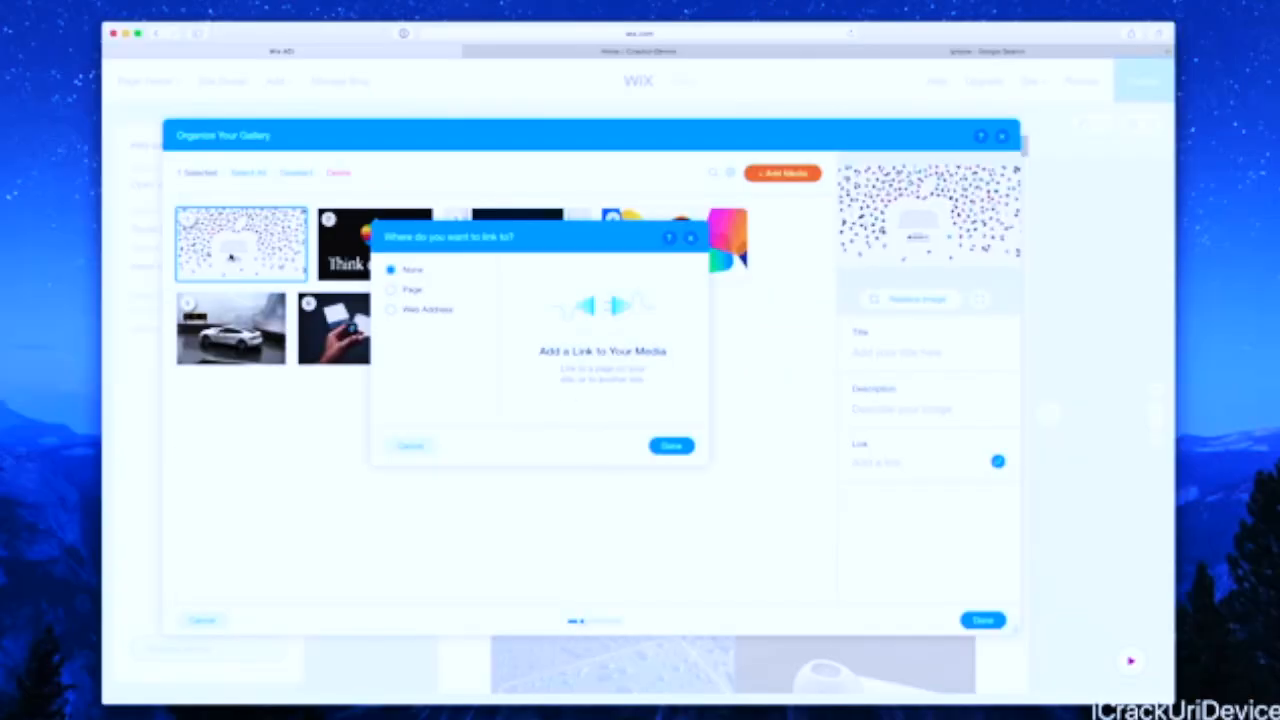
{"action": "left_click", "coordinate": [393, 311]}
{"action": "left_click", "coordinate": [565, 340]}
{"action": "type", "text": "Apple's WWDC 2017"}
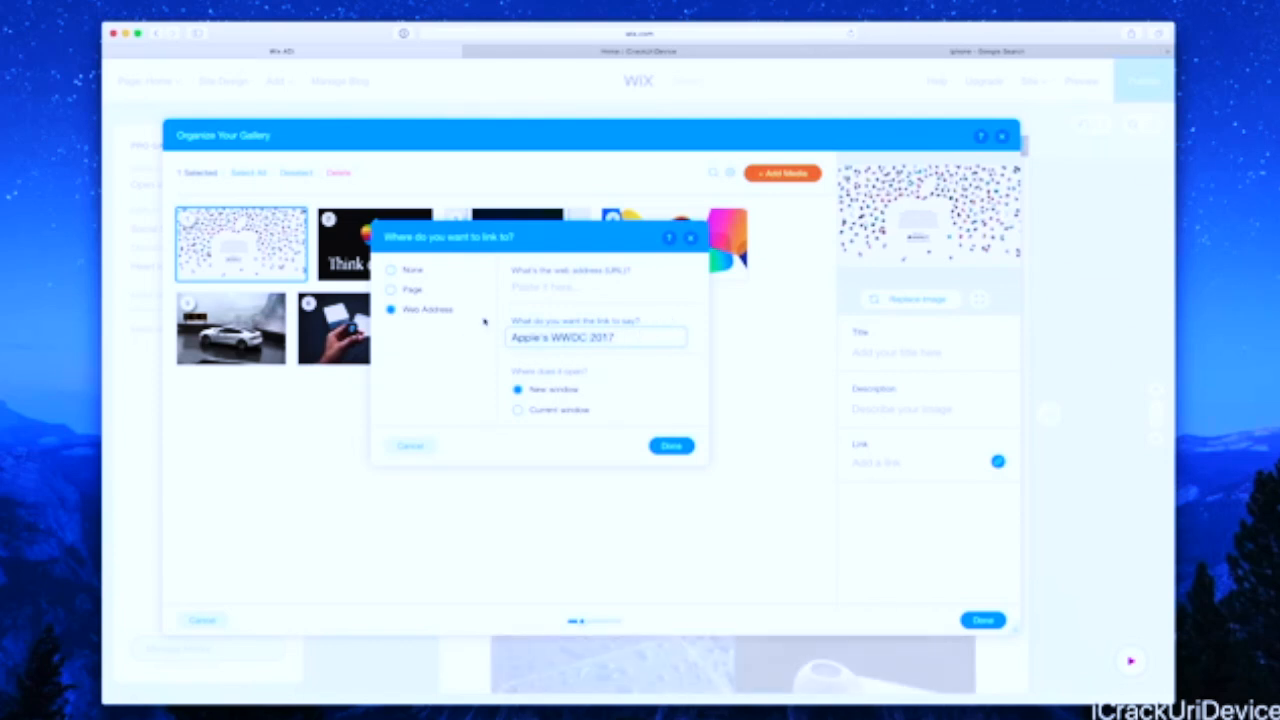
{"action": "right_click", "coordinate": [551, 290]}
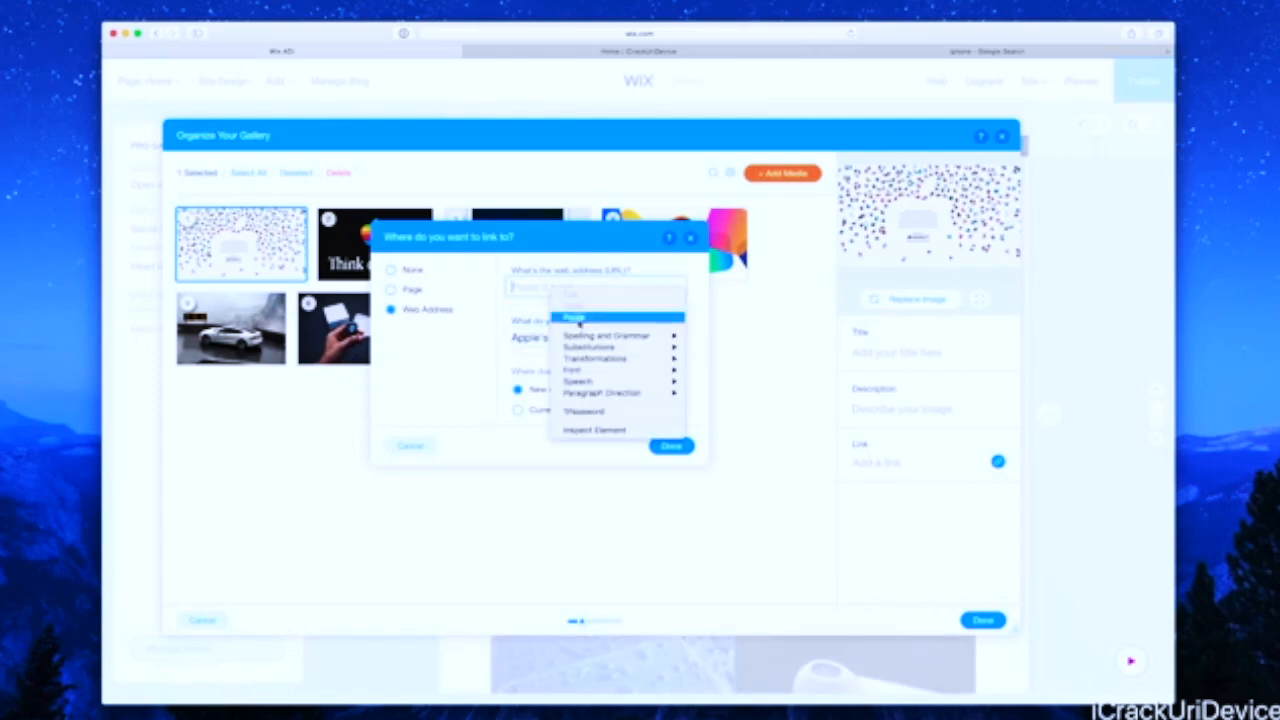
{"action": "left_click", "coordinate": [575, 317]}
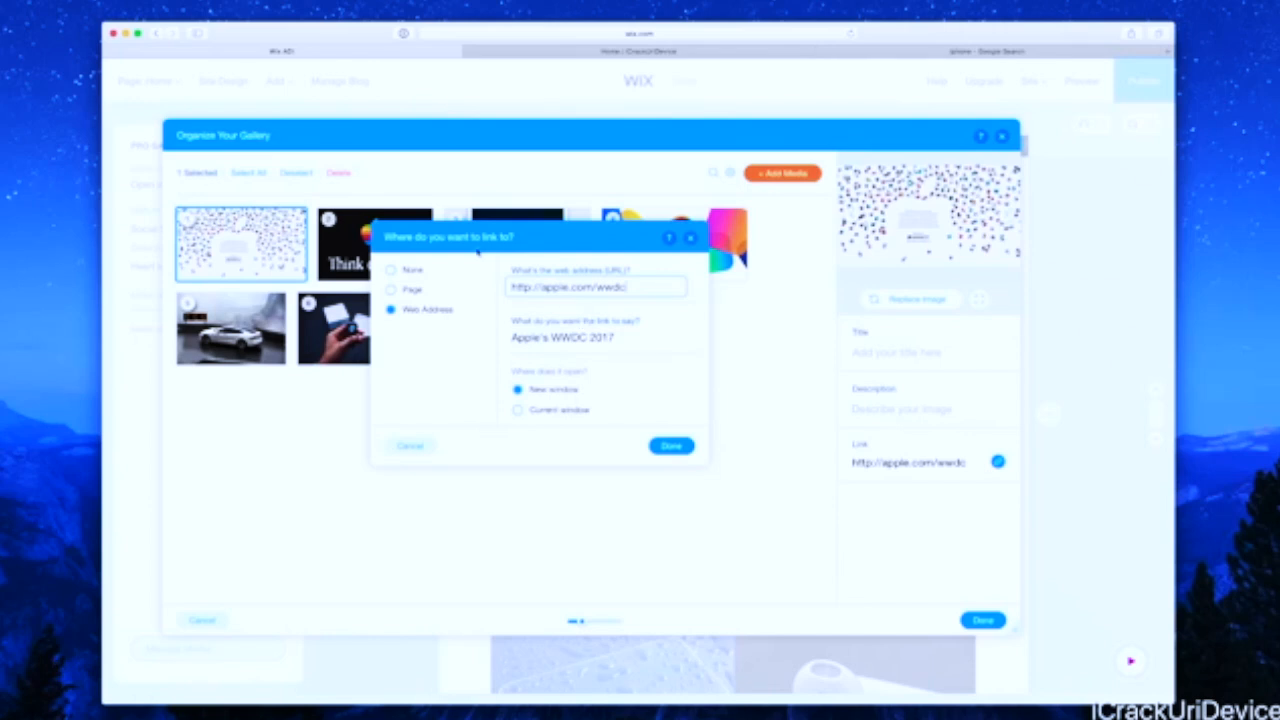
{"action": "left_click", "coordinate": [668, 450]}
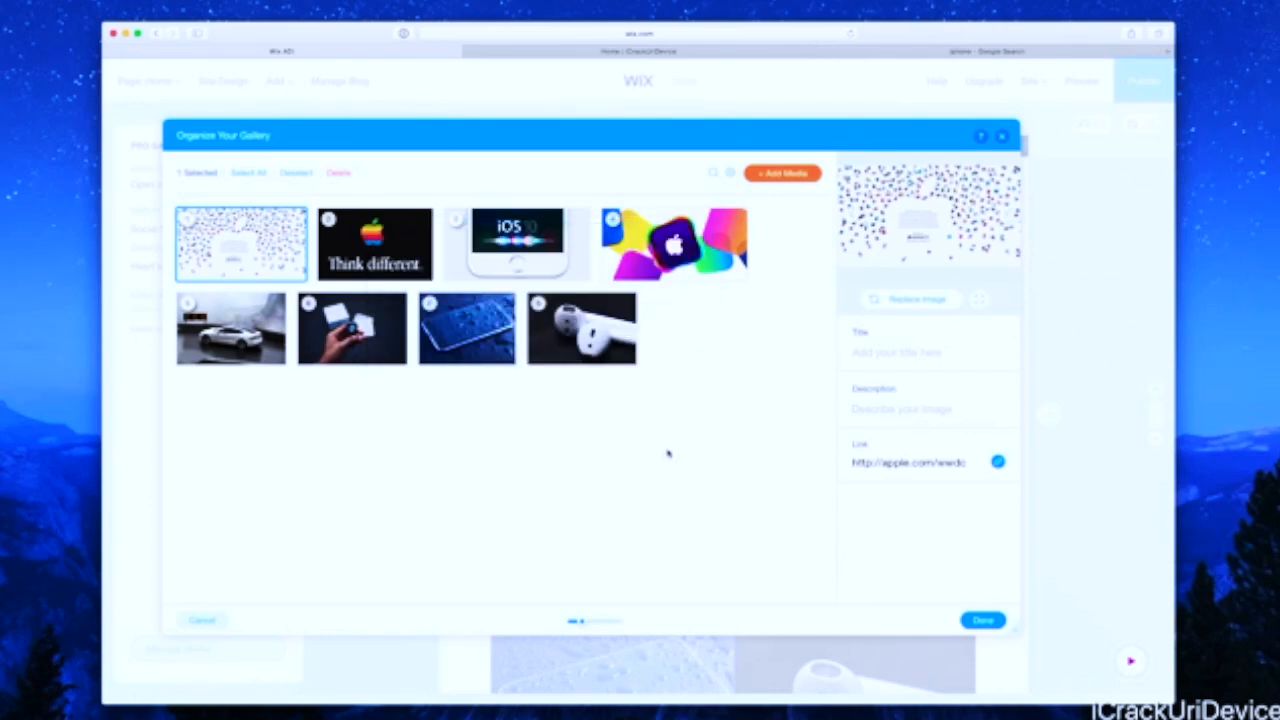
Save the reorganized gallery and publish the updated site
{"action": "left_click", "coordinate": [983, 620]}
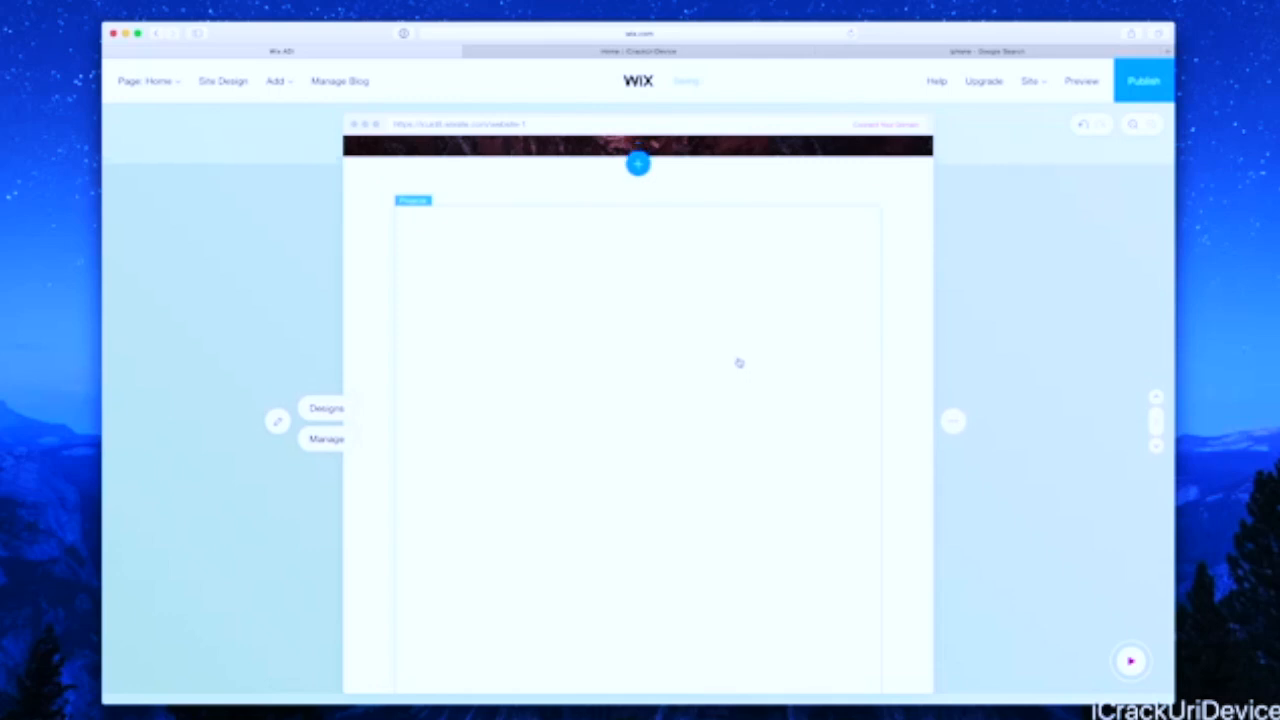
{"action": "left_click", "coordinate": [1147, 82]}
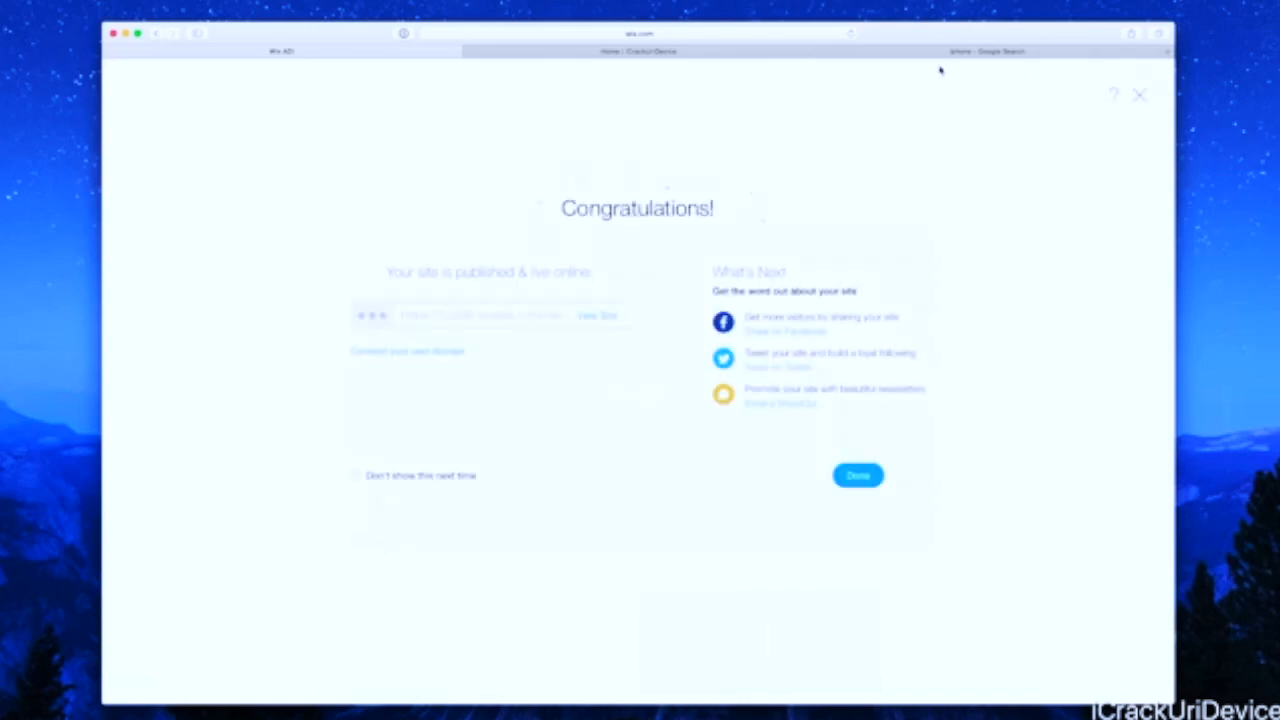
Switch to the live site, reload it and review the home page's welcome section and image gallery
{"action": "left_click", "coordinate": [694, 51]}
{"action": "scroll", "coordinate": [690, 182], "scroll_direction": "up", "scroll_amount": 15}
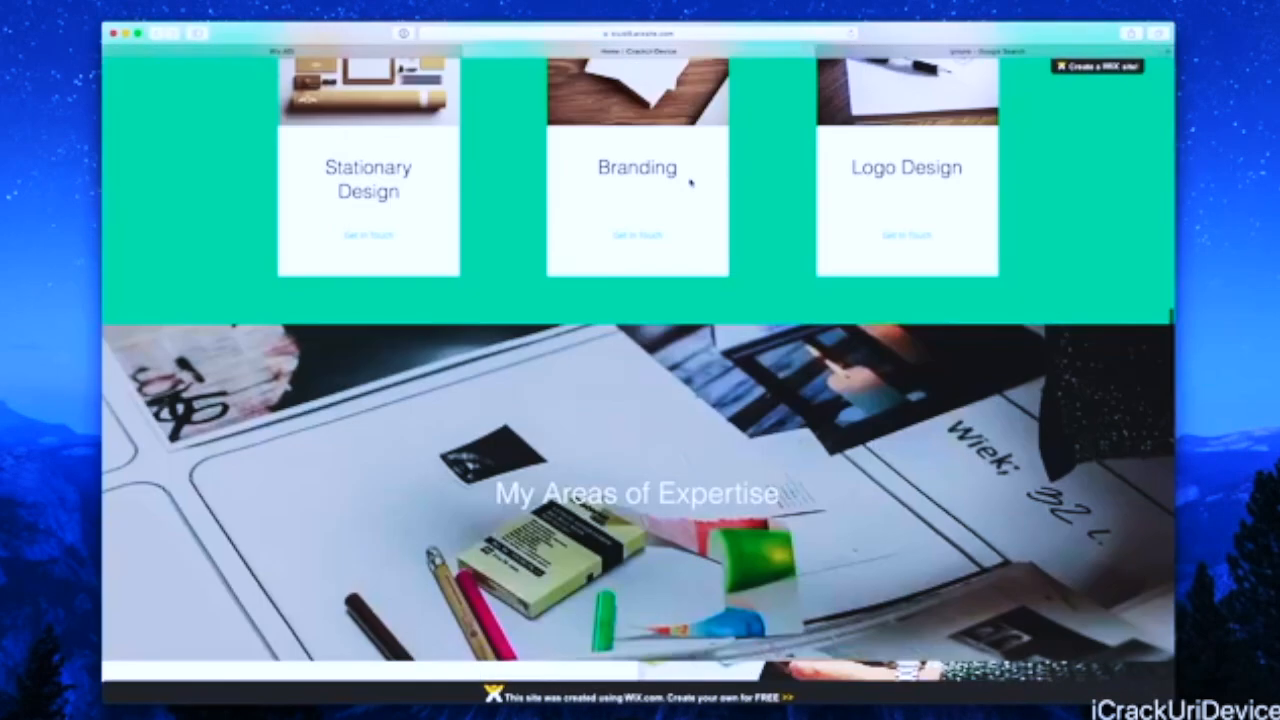
{"action": "scroll", "coordinate": [690, 182], "scroll_direction": "up", "scroll_amount": 10}
{"action": "key", "text": "super+r"}
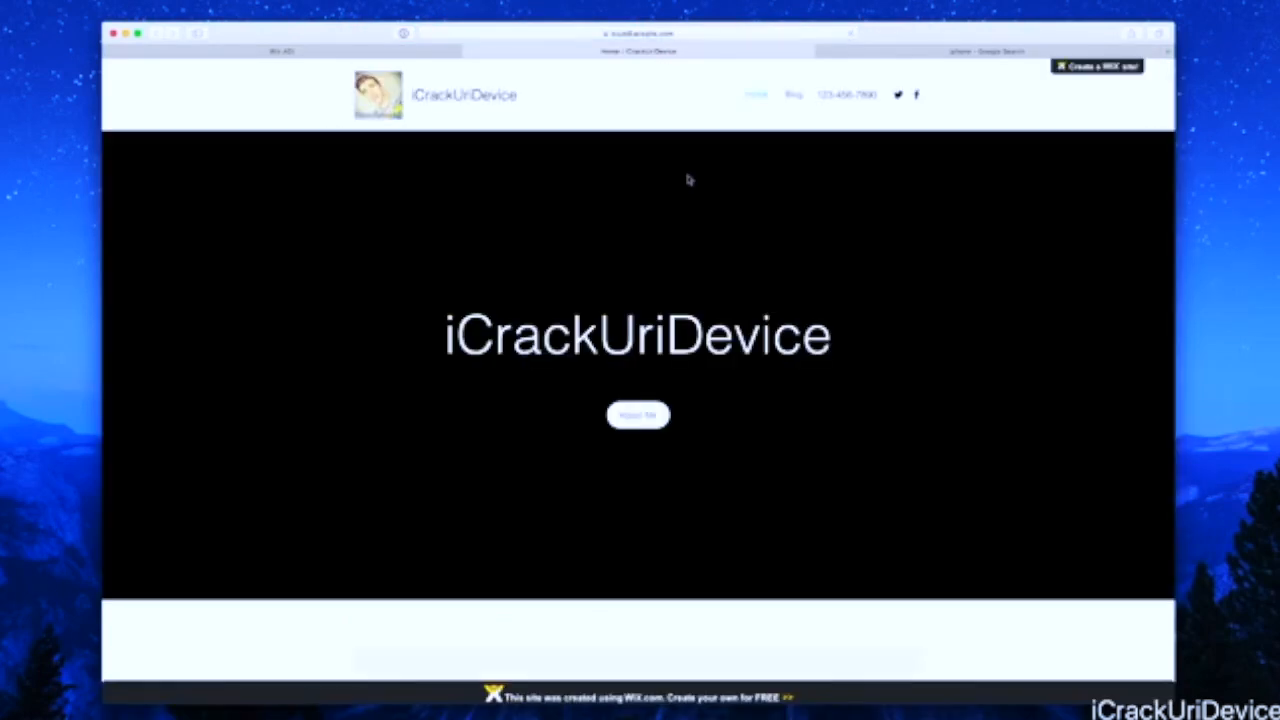
{"action": "scroll", "coordinate": [689, 180], "scroll_direction": "down", "scroll_amount": 3}
{"action": "scroll", "coordinate": [689, 180], "scroll_direction": "up", "scroll_amount": 5}
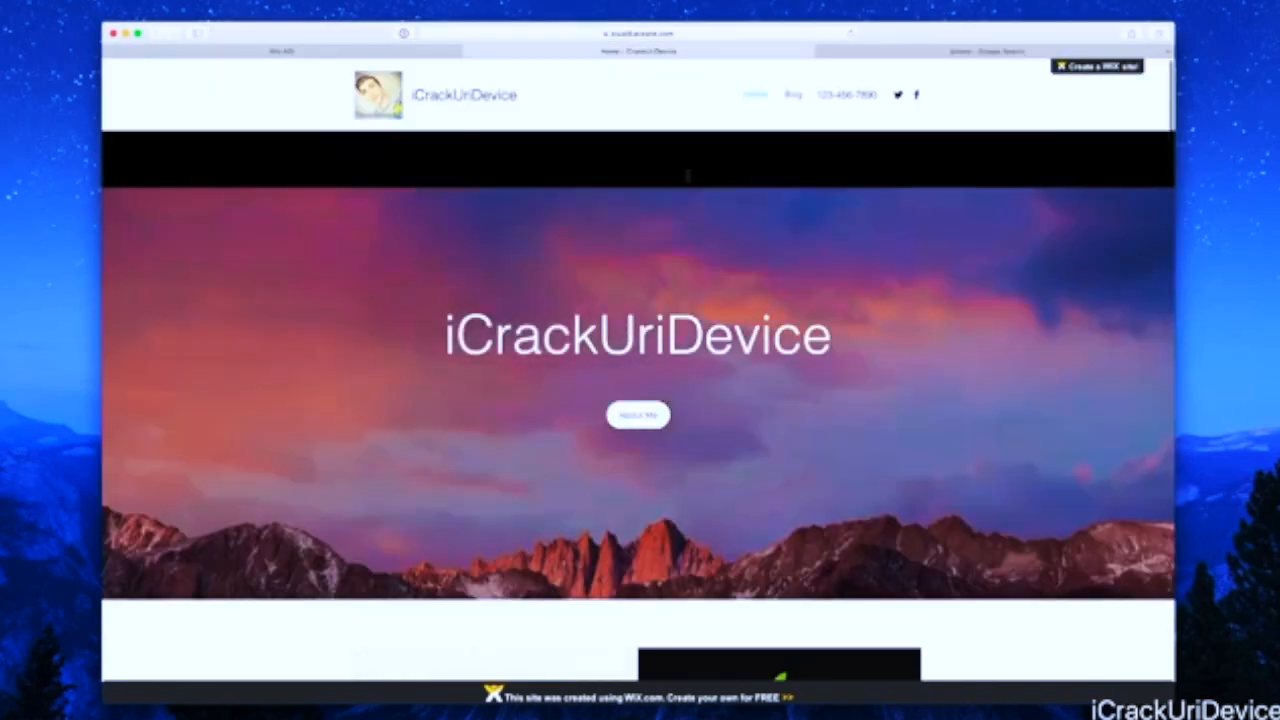
{"action": "scroll", "coordinate": [689, 180], "scroll_direction": "down", "scroll_amount": 10}
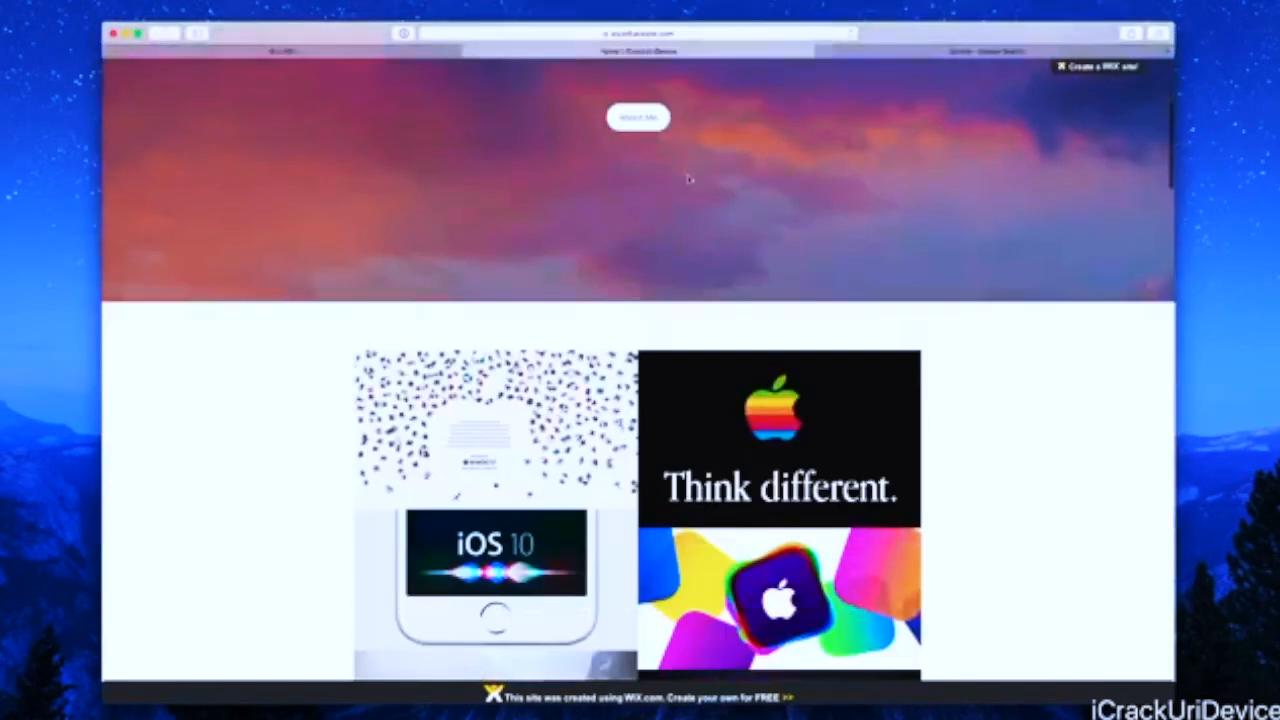
{"action": "scroll", "coordinate": [688, 178], "scroll_direction": "up", "scroll_amount": 10}
{"action": "key", "text": "super+r"}
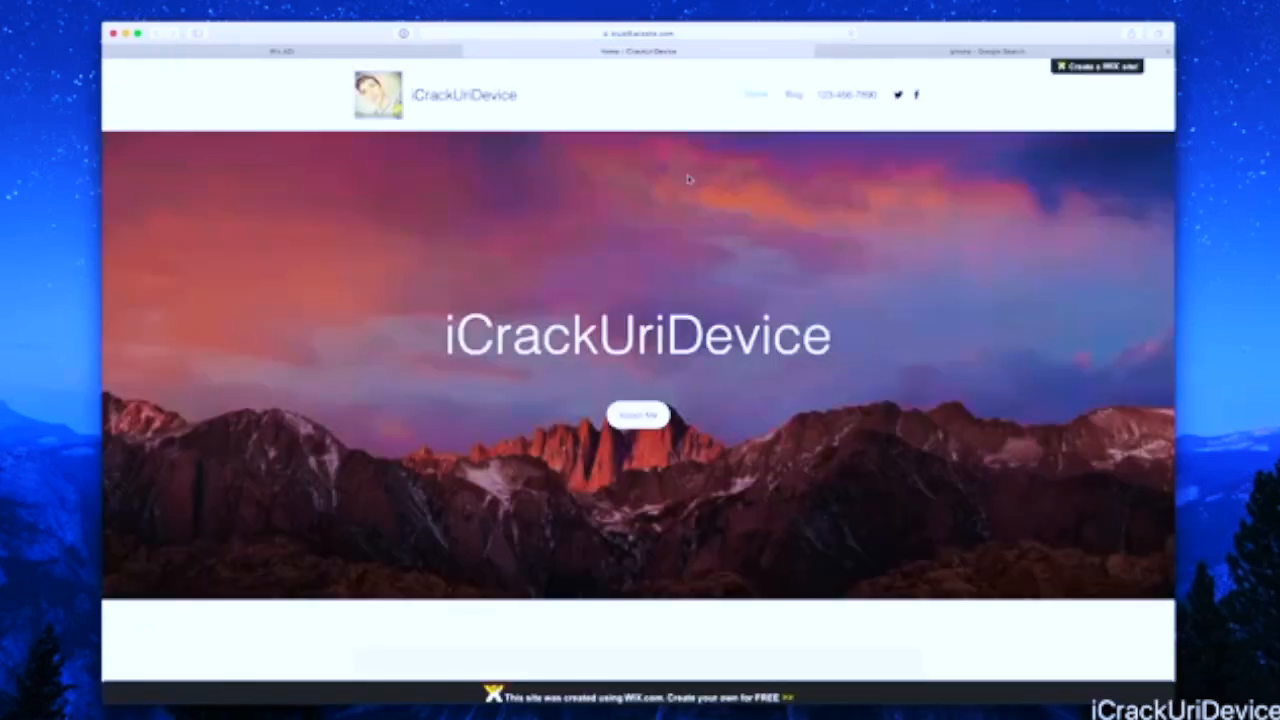
{"action": "scroll", "coordinate": [688, 178], "scroll_direction": "down", "scroll_amount": 10}
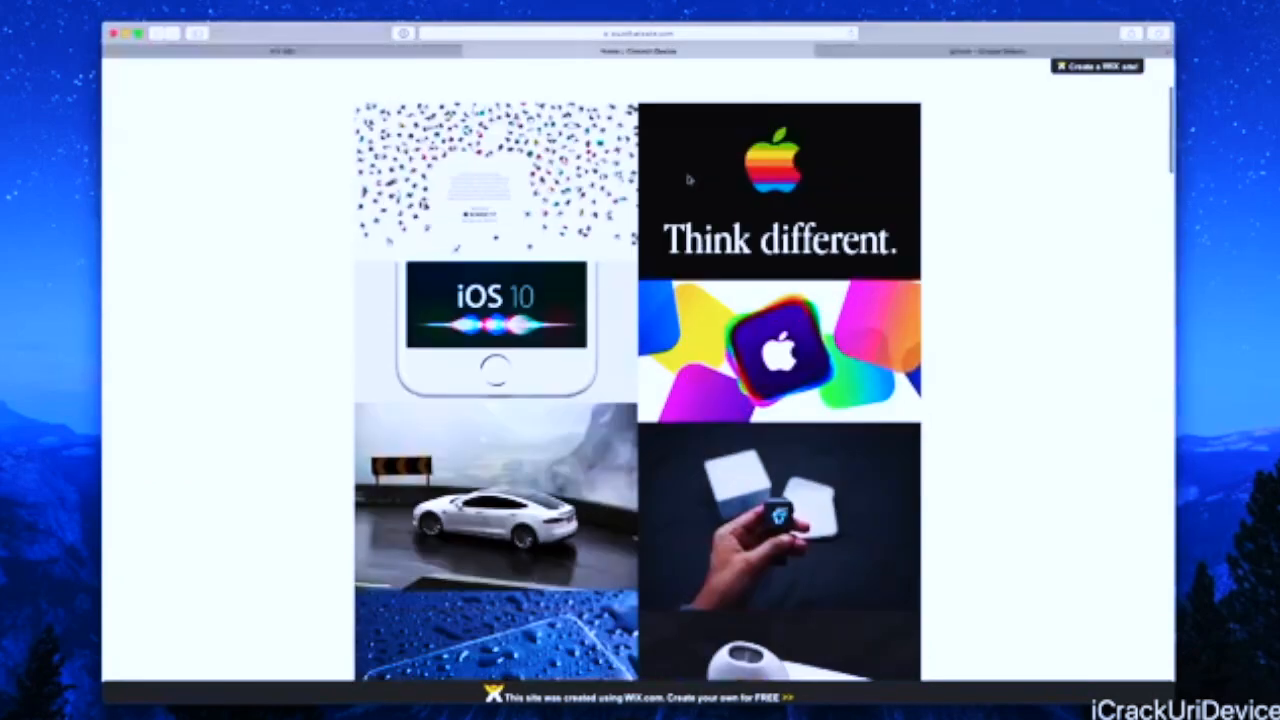
{"action": "scroll", "coordinate": [693, 513], "scroll_direction": "down", "scroll_amount": 5}
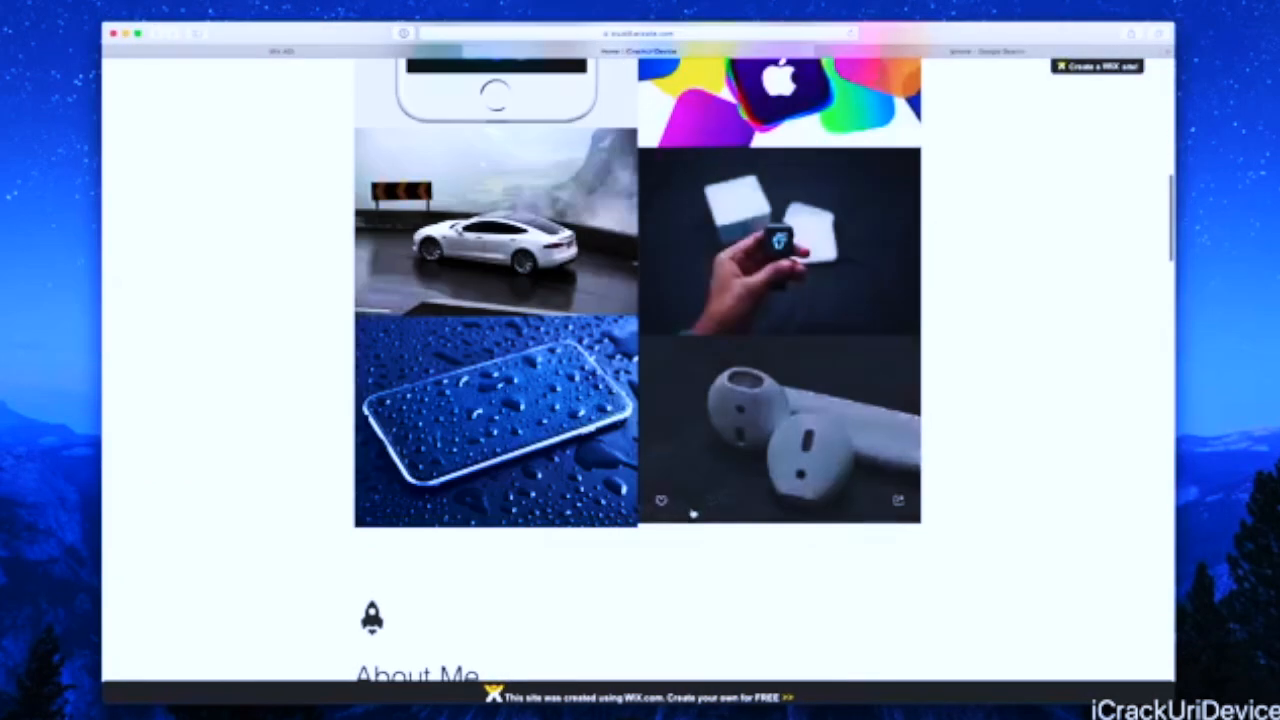
Test the About Me button on the live home page and read through the About Me text
{"action": "scroll", "coordinate": [693, 513], "scroll_direction": "up", "scroll_amount": 10}
{"action": "scroll", "coordinate": [693, 513], "scroll_direction": "up", "scroll_amount": 3}
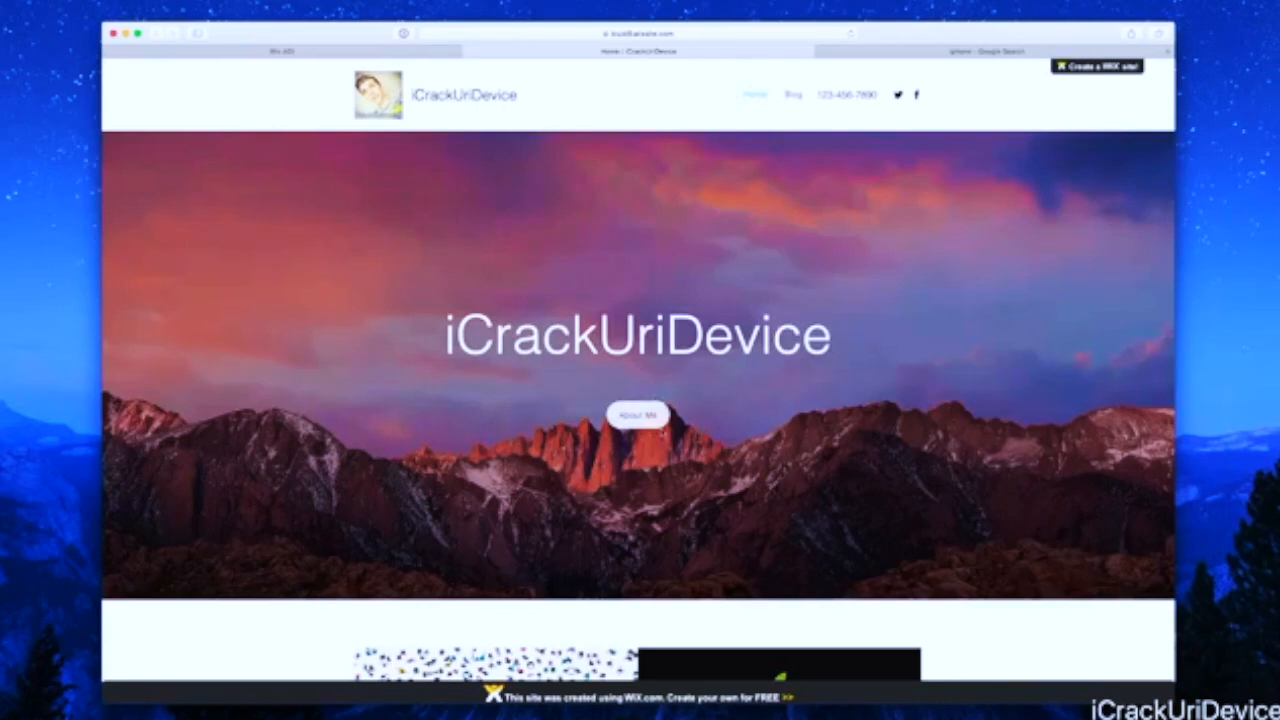
{"action": "left_click", "coordinate": [640, 415]}
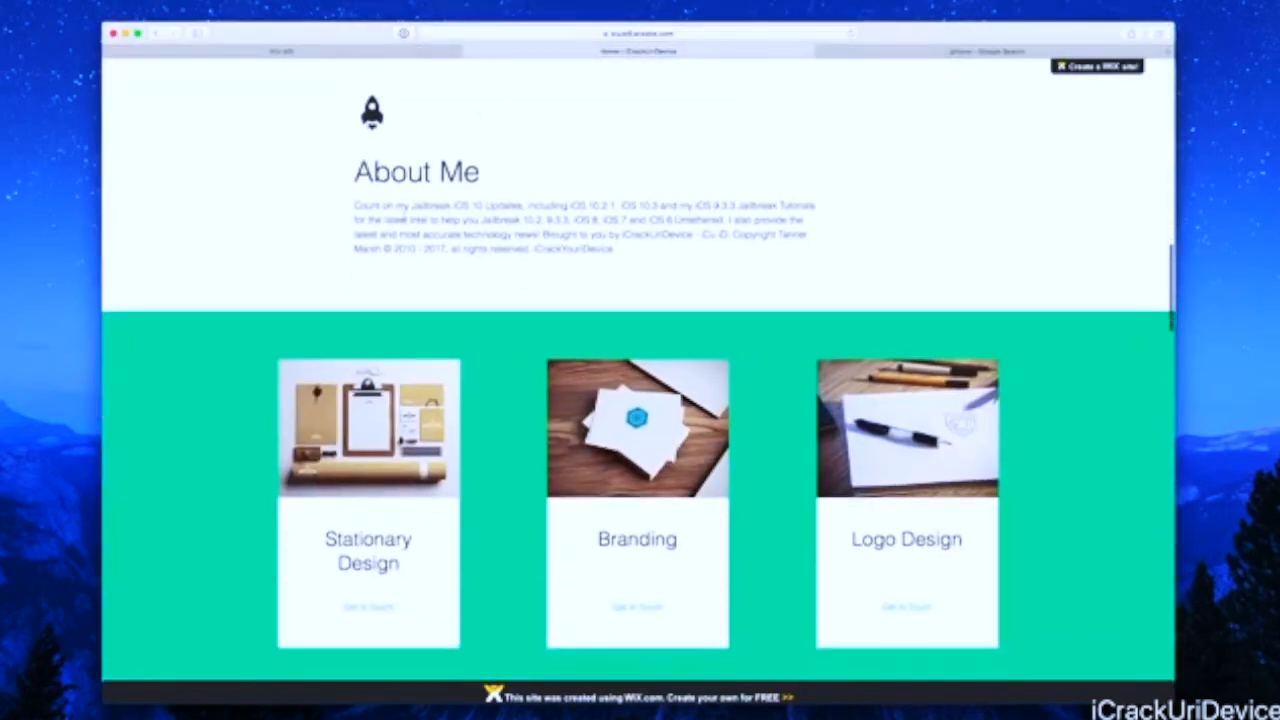
{"action": "left_click_drag", "start_coordinate": [340, 211], "coordinate": [575, 258]}
{"action": "left_click", "coordinate": [578, 256]}
{"action": "scroll", "coordinate": [743, 260], "scroll_direction": "up", "scroll_amount": 10}
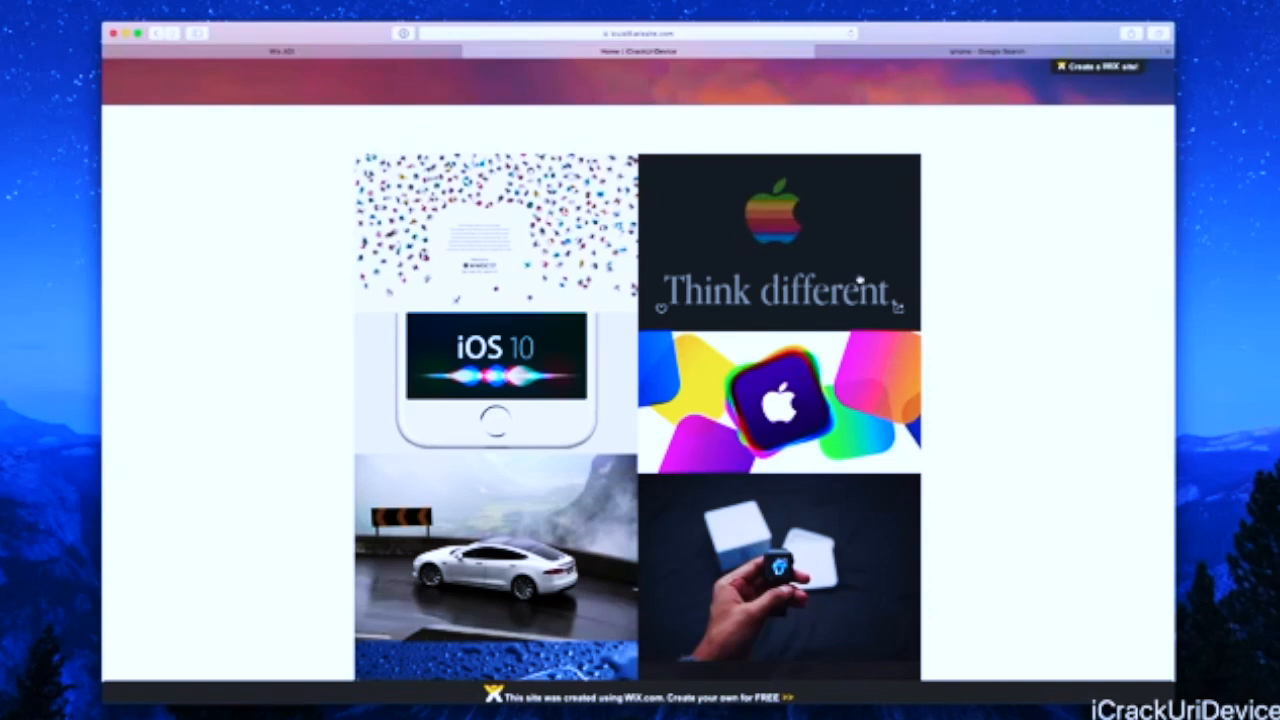
Enlarge the WWDC confetti image in the live gallery, follow its "Apple's WWDC 2017" link and close the opened Apple page
{"action": "left_click", "coordinate": [546, 229]}
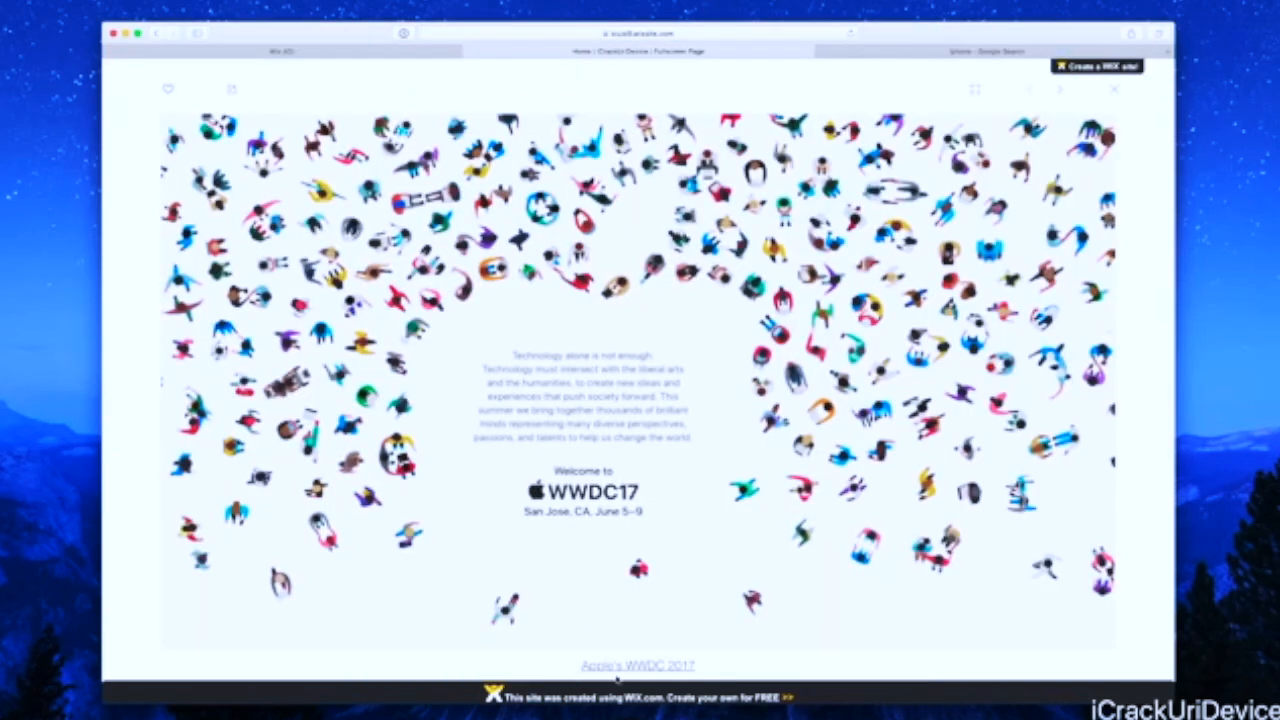
{"action": "left_click", "coordinate": [626, 667]}
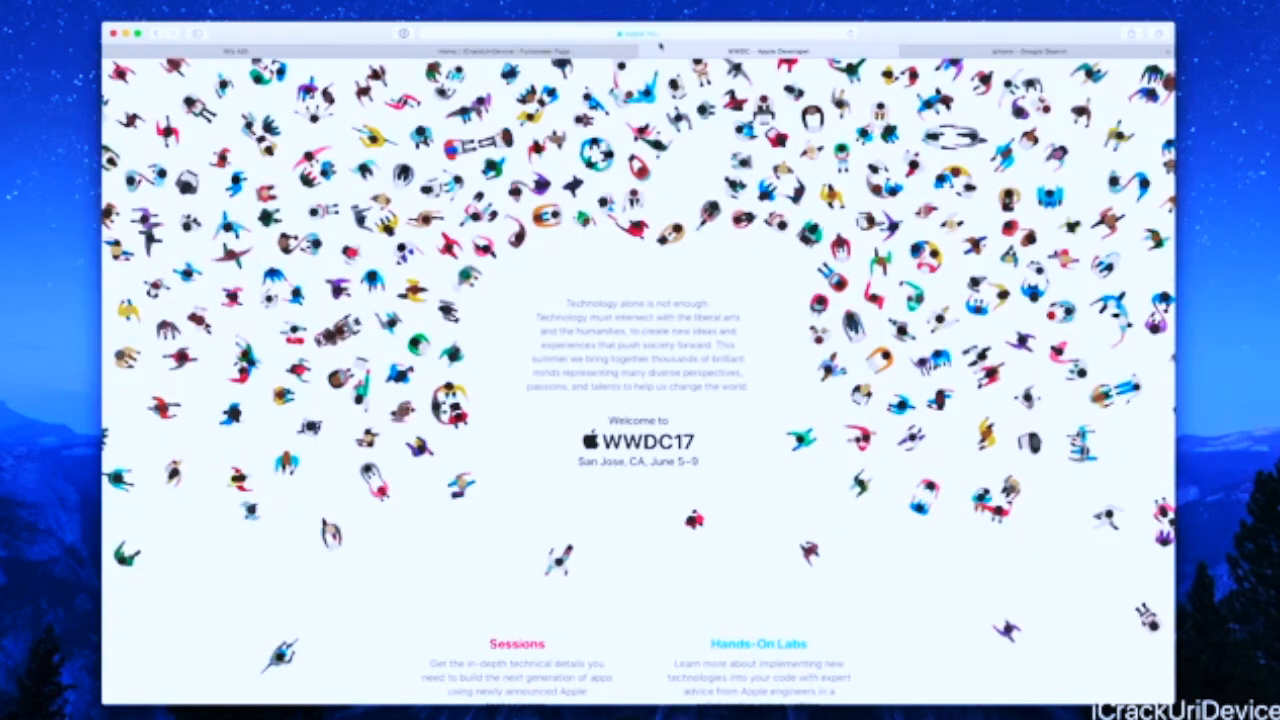
{"action": "left_click", "coordinate": [648, 52]}
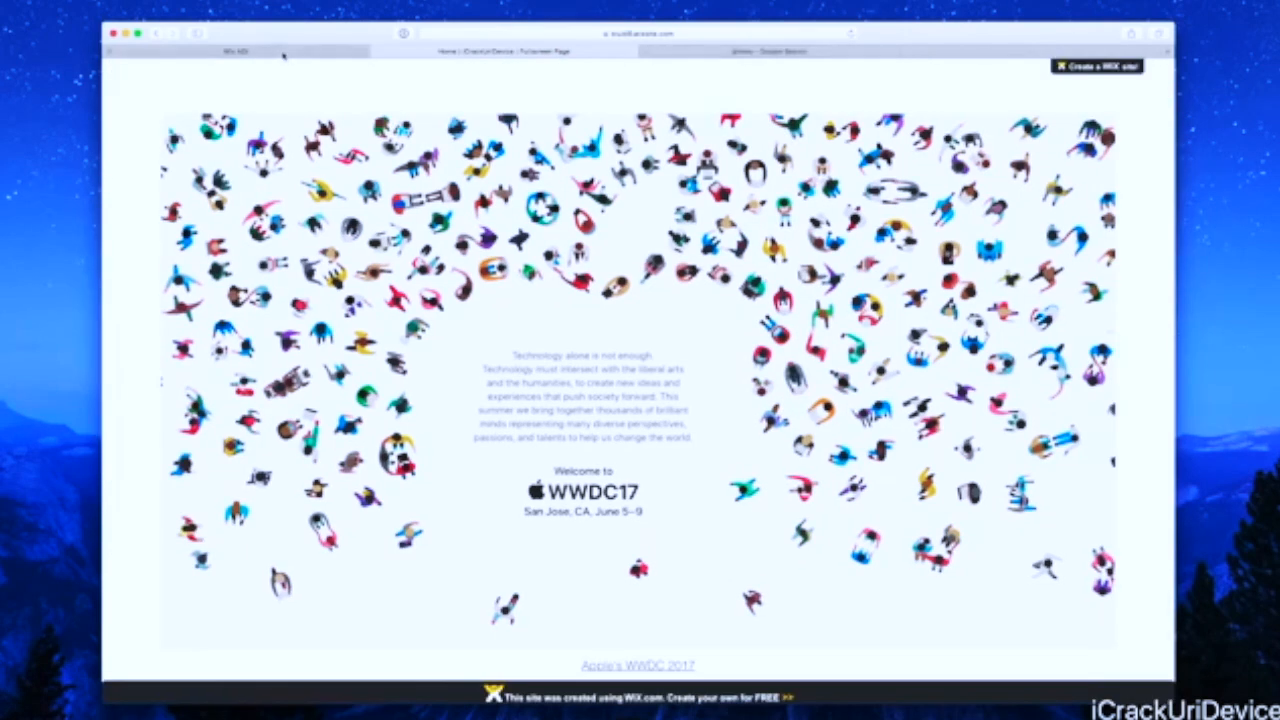
Return to the Wix editor, dismiss the publishing confirmation and delete the green Stationary Design, Branding and Logo Design cards section below About Me
{"action": "left_click", "coordinate": [283, 55]}
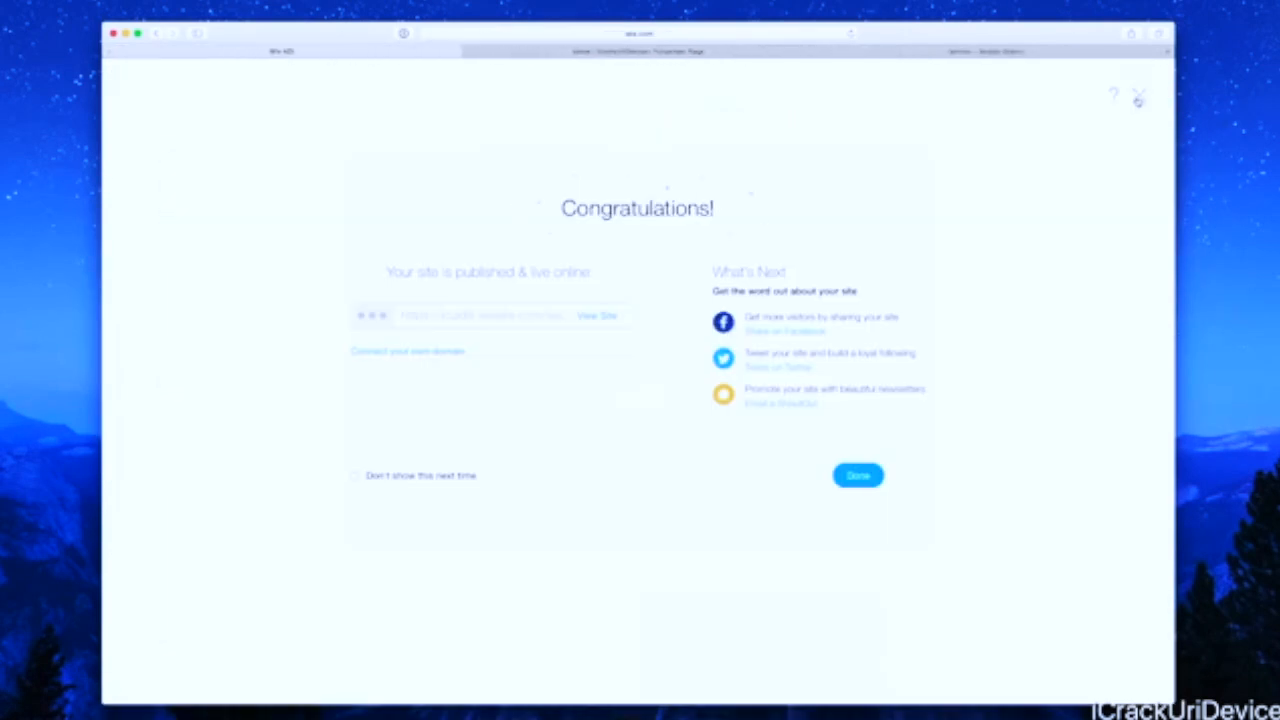
{"action": "left_click", "coordinate": [1138, 95]}
{"action": "scroll", "coordinate": [638, 420], "scroll_direction": "down", "scroll_amount": 5}
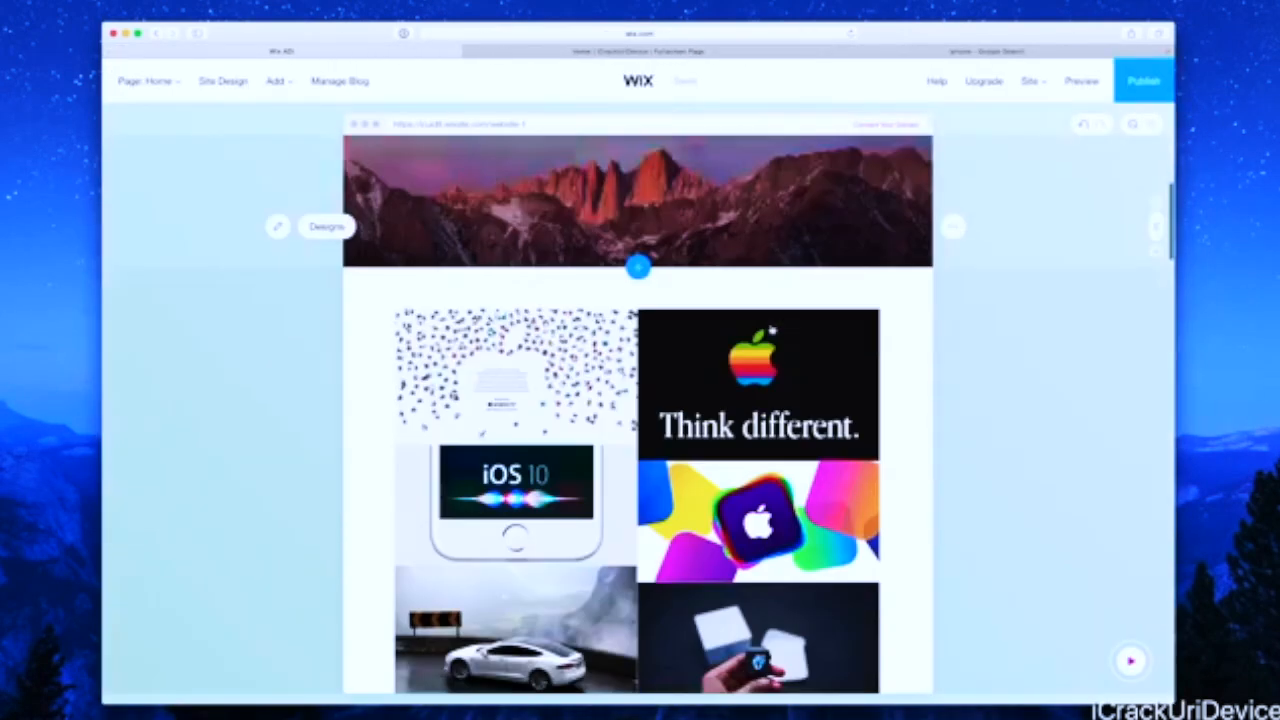
{"action": "scroll", "coordinate": [431, 480], "scroll_direction": "down", "scroll_amount": 7}
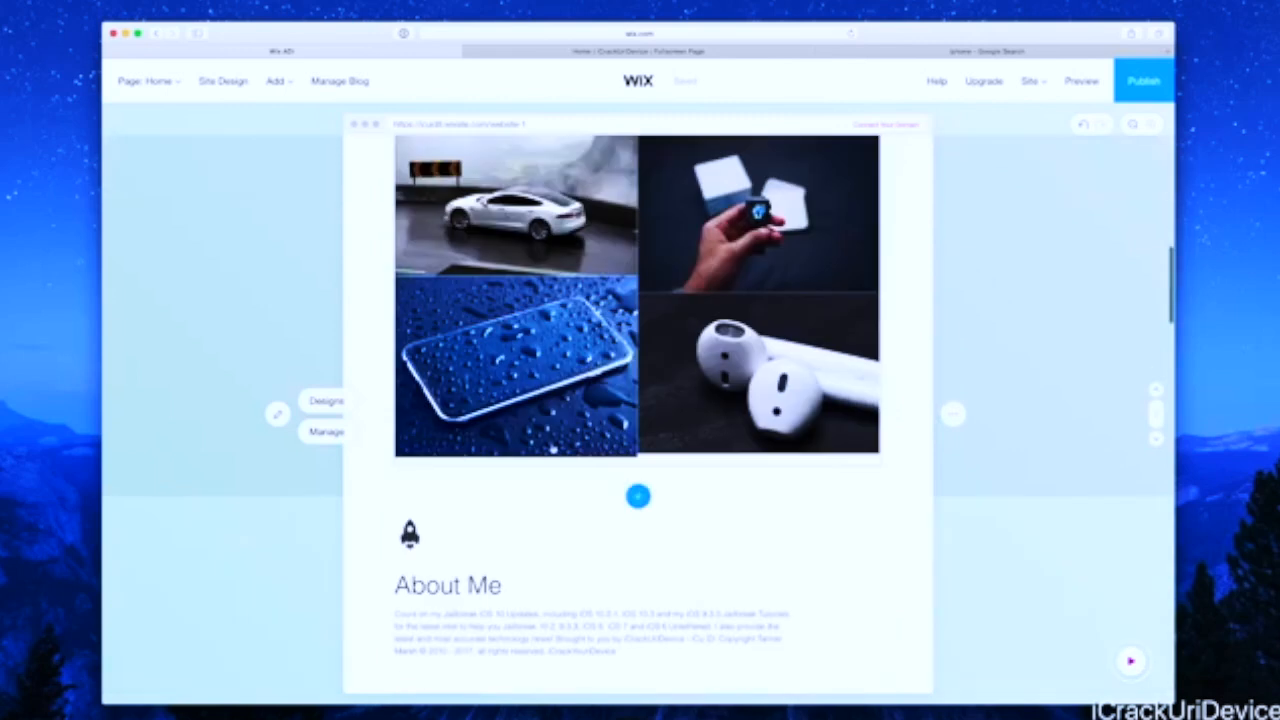
{"action": "scroll", "coordinate": [431, 480], "scroll_direction": "up", "scroll_amount": 2}
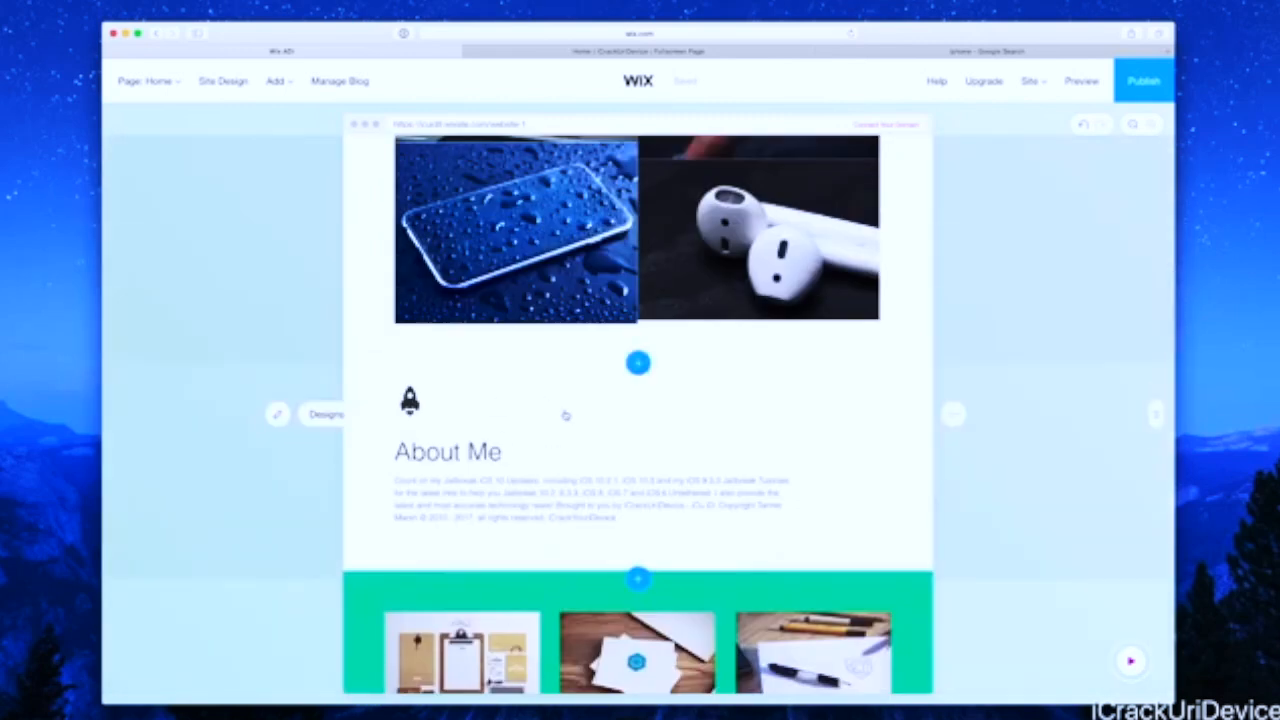
{"action": "scroll", "coordinate": [570, 414], "scroll_direction": "down", "scroll_amount": 5}
{"action": "scroll", "coordinate": [574, 414], "scroll_direction": "up", "scroll_amount": 4}
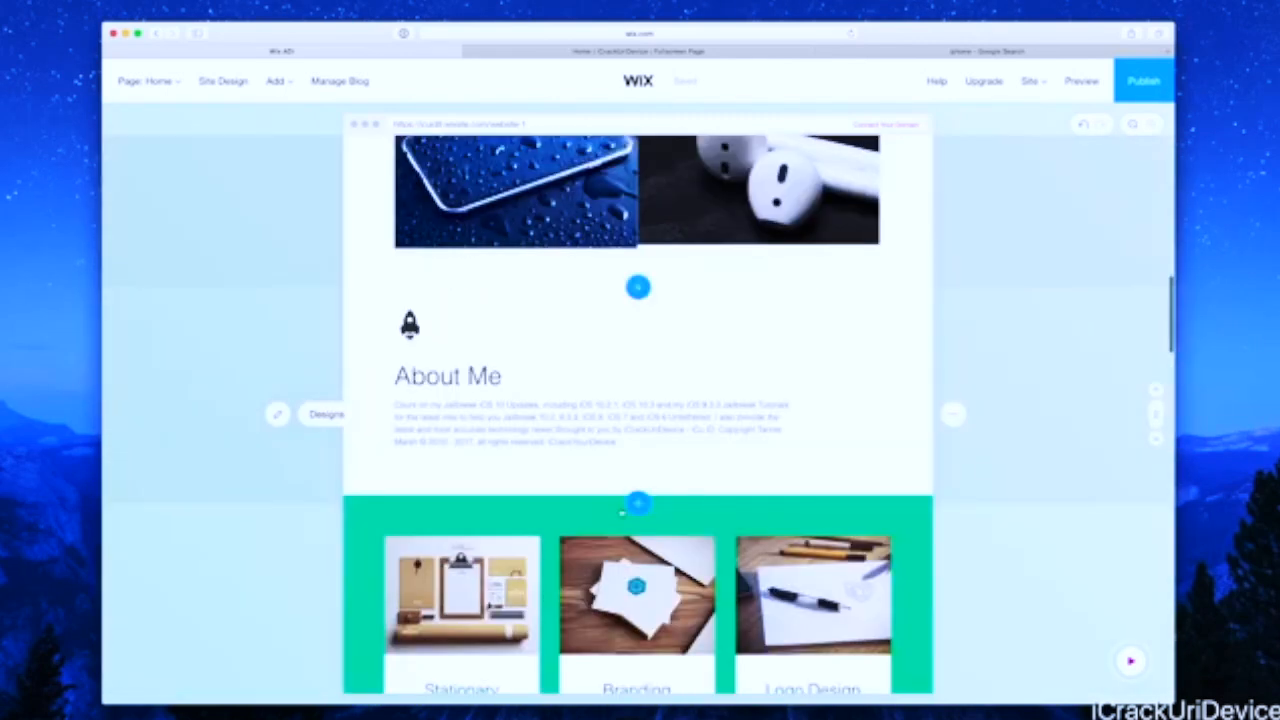
{"action": "scroll", "coordinate": [688, 495], "scroll_direction": "down", "scroll_amount": 10}
{"action": "scroll", "coordinate": [688, 495], "scroll_direction": "up", "scroll_amount": 8}
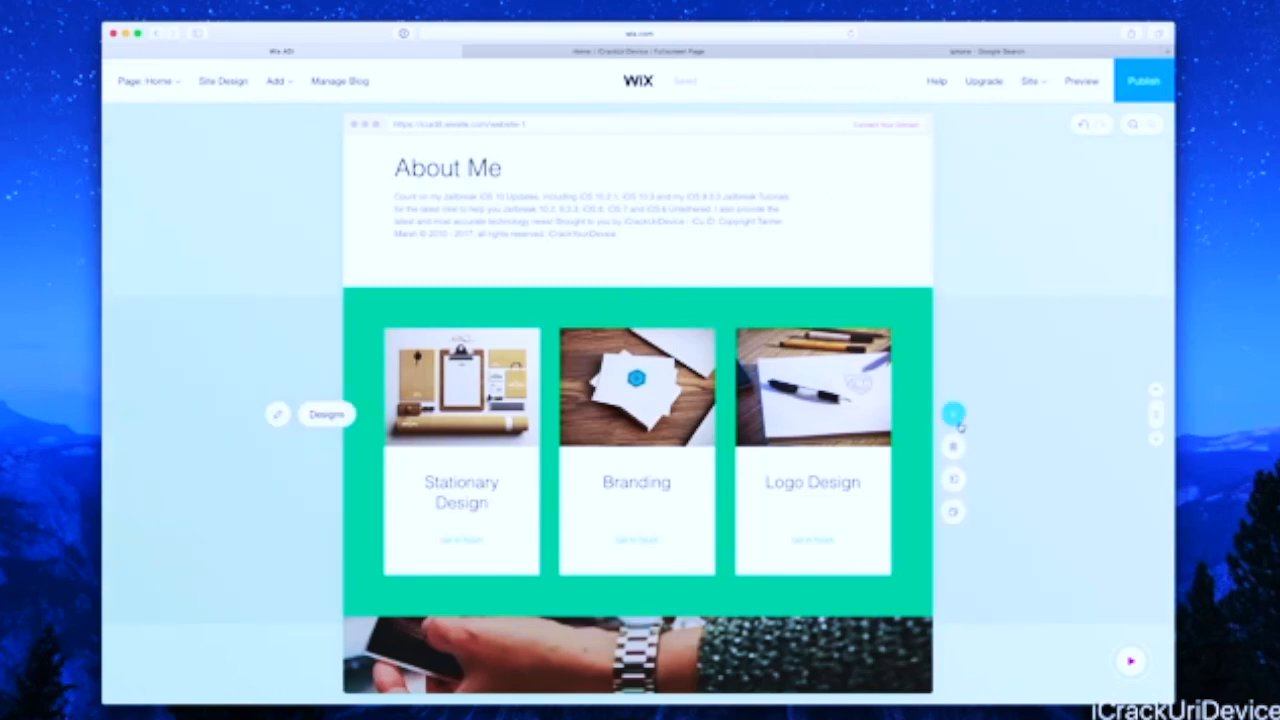
{"action": "left_click", "coordinate": [954, 416]}
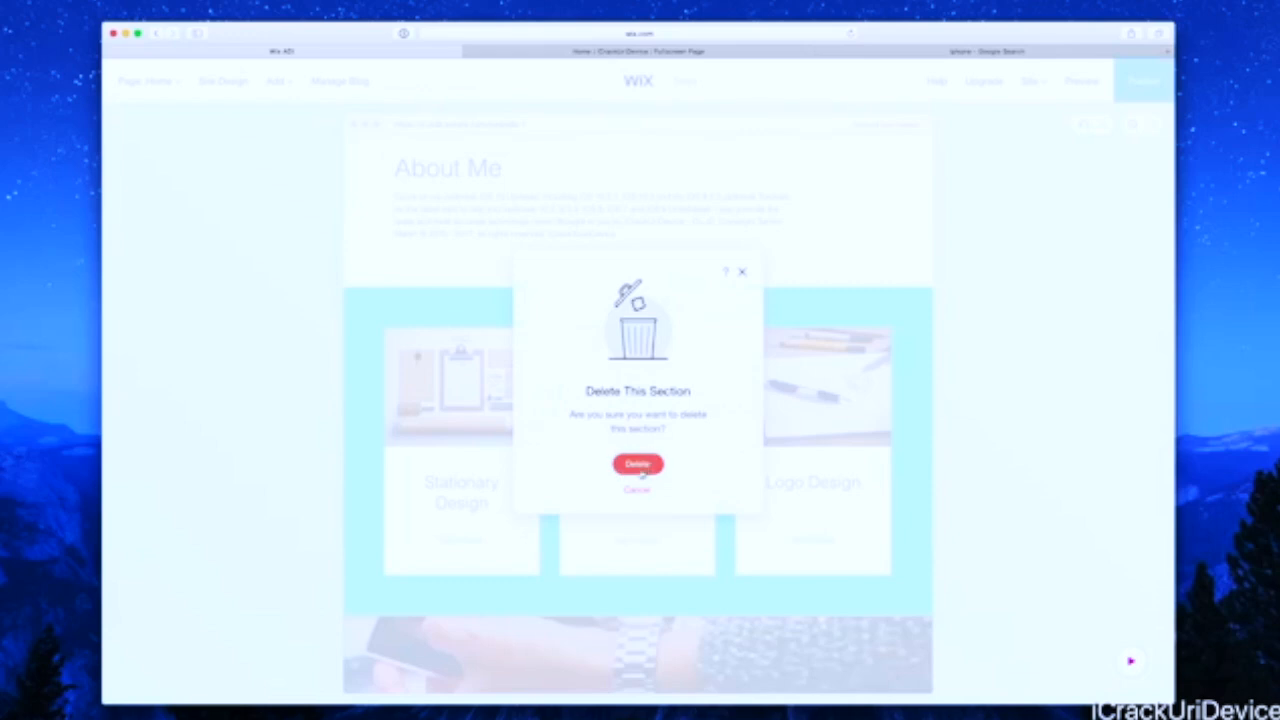
{"action": "left_click", "coordinate": [637, 489]}
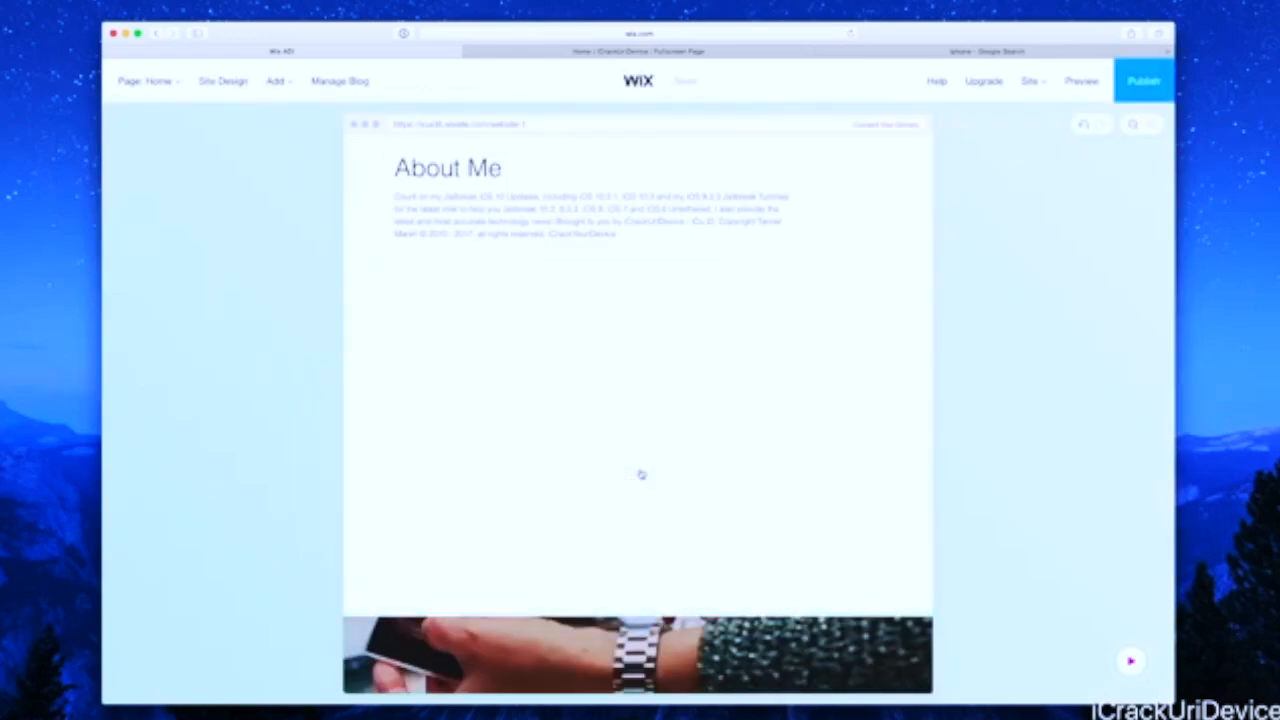
Delete the My Areas of Expertise section, including its CSS and Print Design blocks, from the home page
{"action": "scroll", "coordinate": [646, 422], "scroll_direction": "down", "scroll_amount": 2}
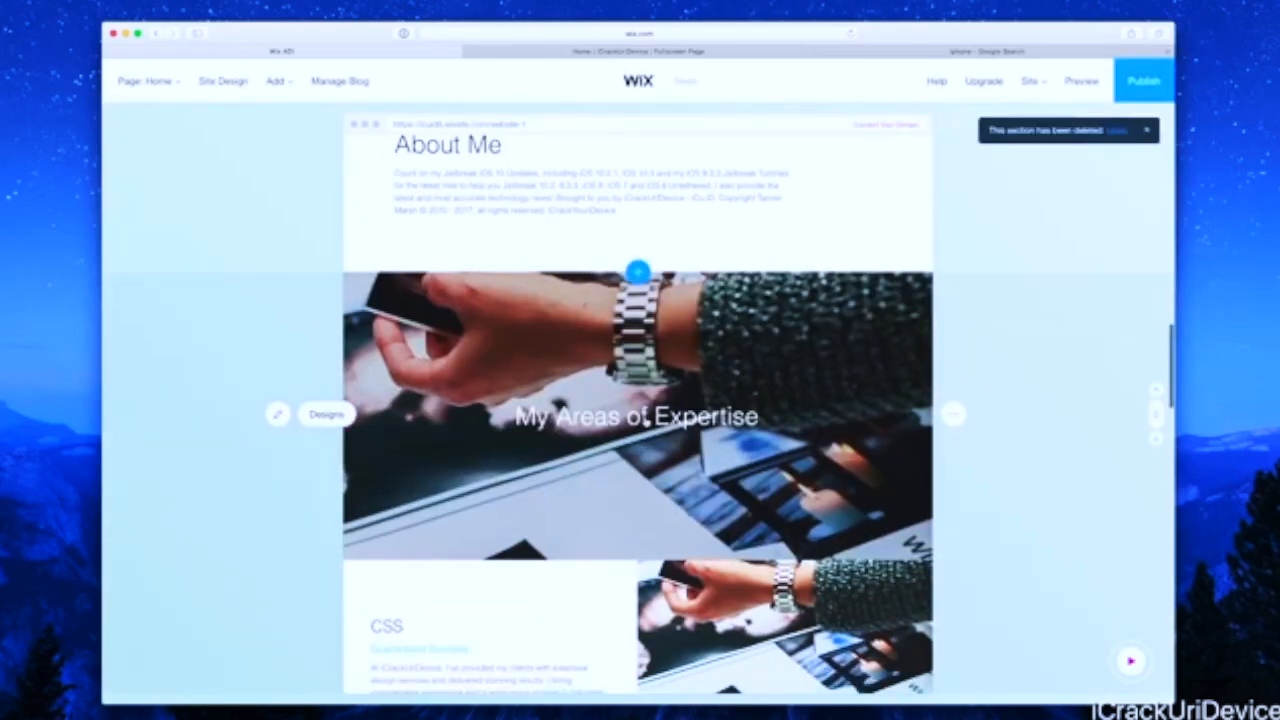
{"action": "scroll", "coordinate": [646, 421], "scroll_direction": "up", "scroll_amount": 4}
{"action": "mouse_move", "coordinate": [269, 80]}
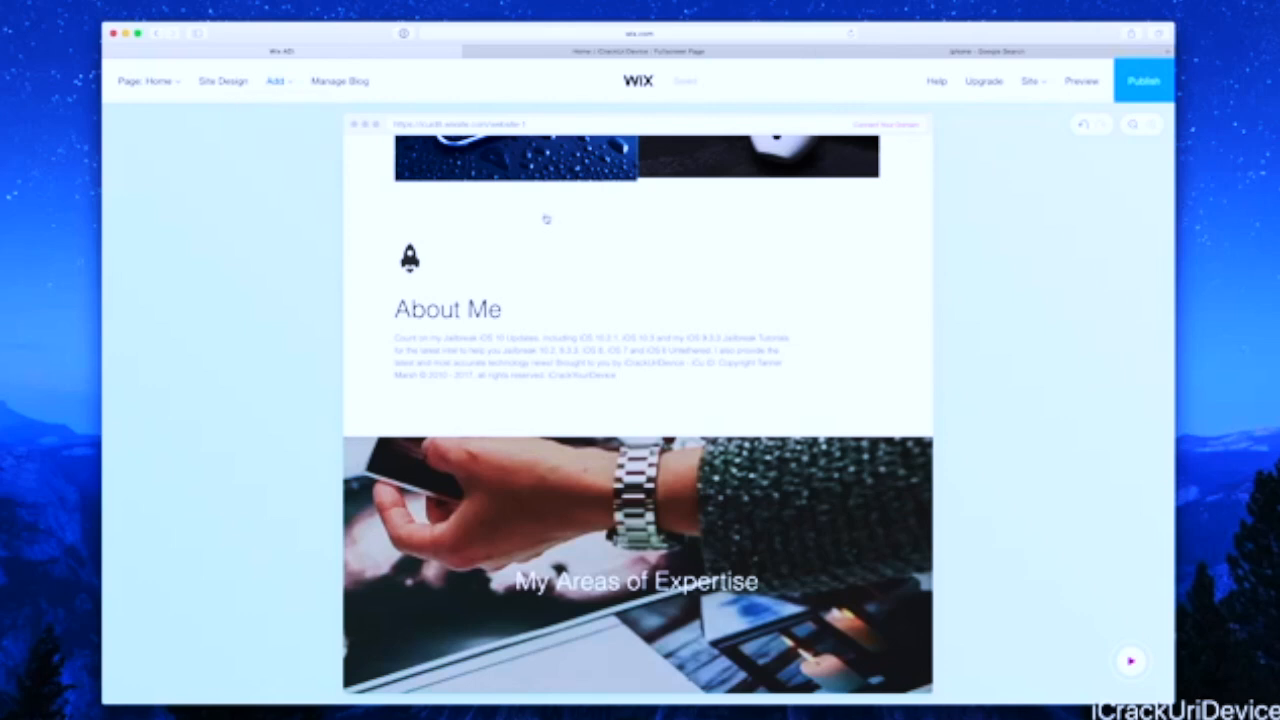
{"action": "scroll", "coordinate": [853, 511], "scroll_direction": "down", "scroll_amount": 5}
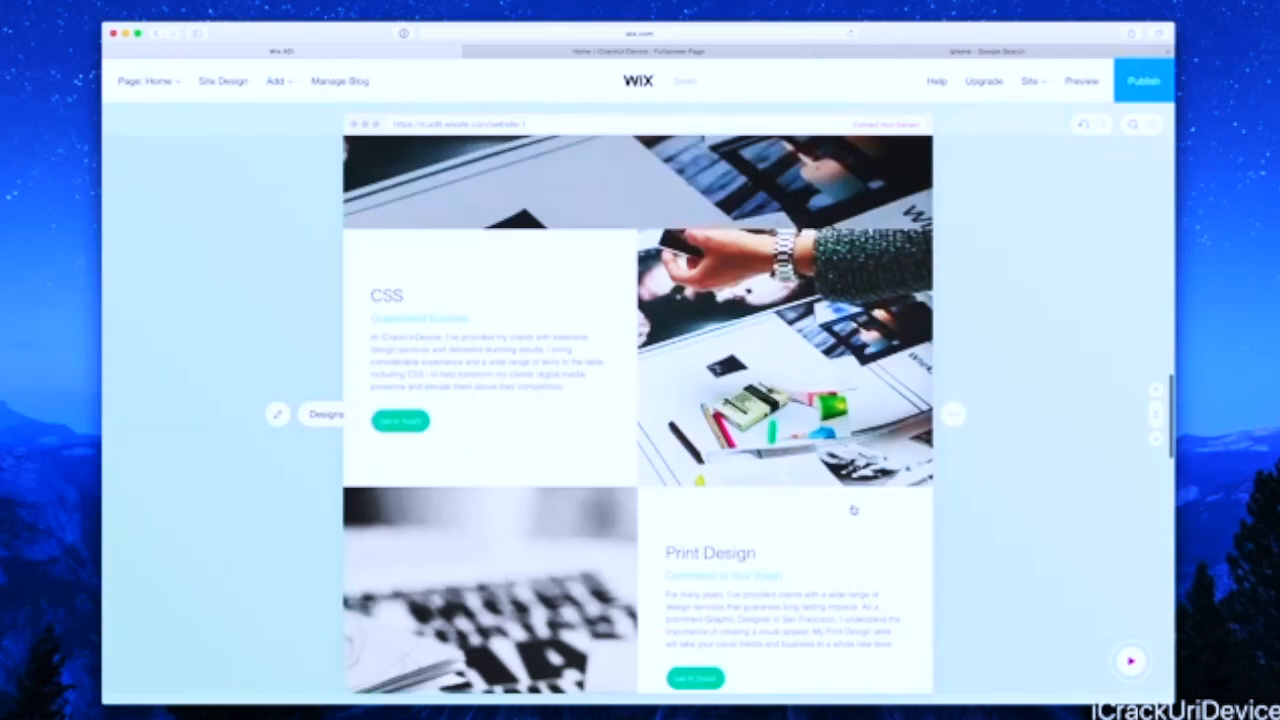
{"action": "scroll", "coordinate": [853, 511], "scroll_direction": "up", "scroll_amount": 5}
{"action": "scroll", "coordinate": [310, 375], "scroll_direction": "down", "scroll_amount": 1}
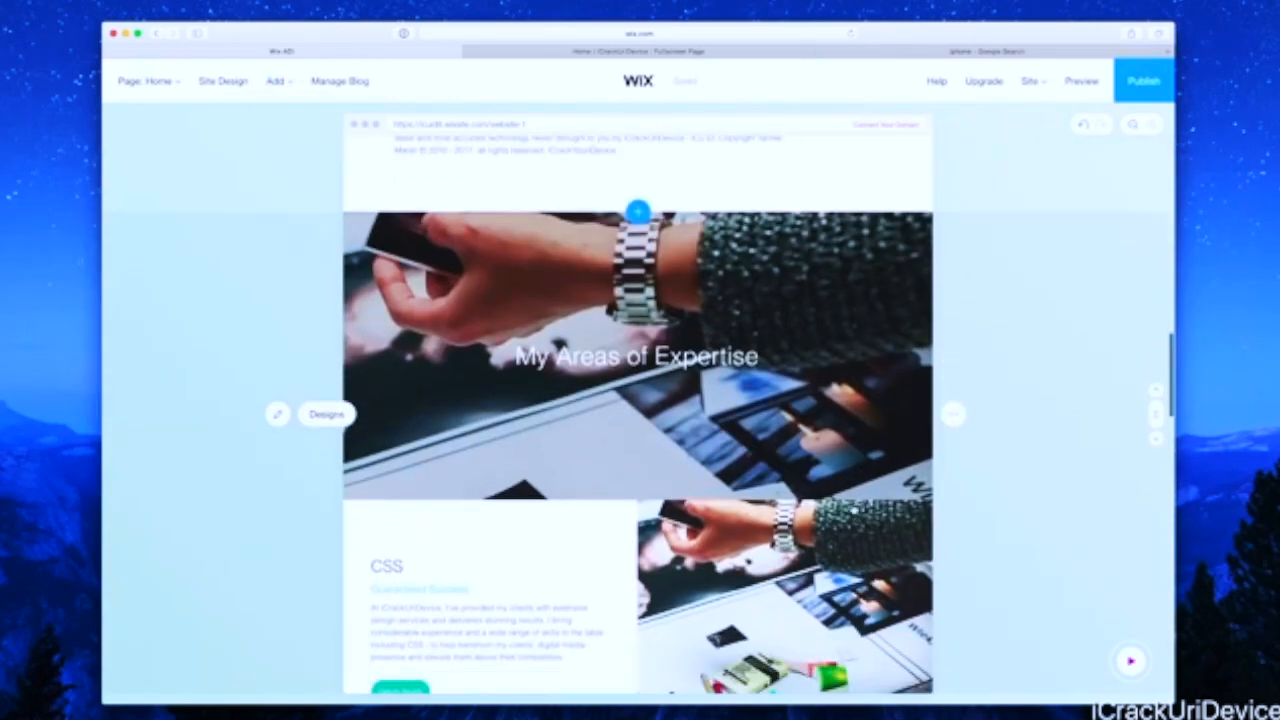
{"action": "scroll", "coordinate": [310, 375], "scroll_direction": "down", "scroll_amount": 1}
{"action": "left_click", "coordinate": [949, 419]}
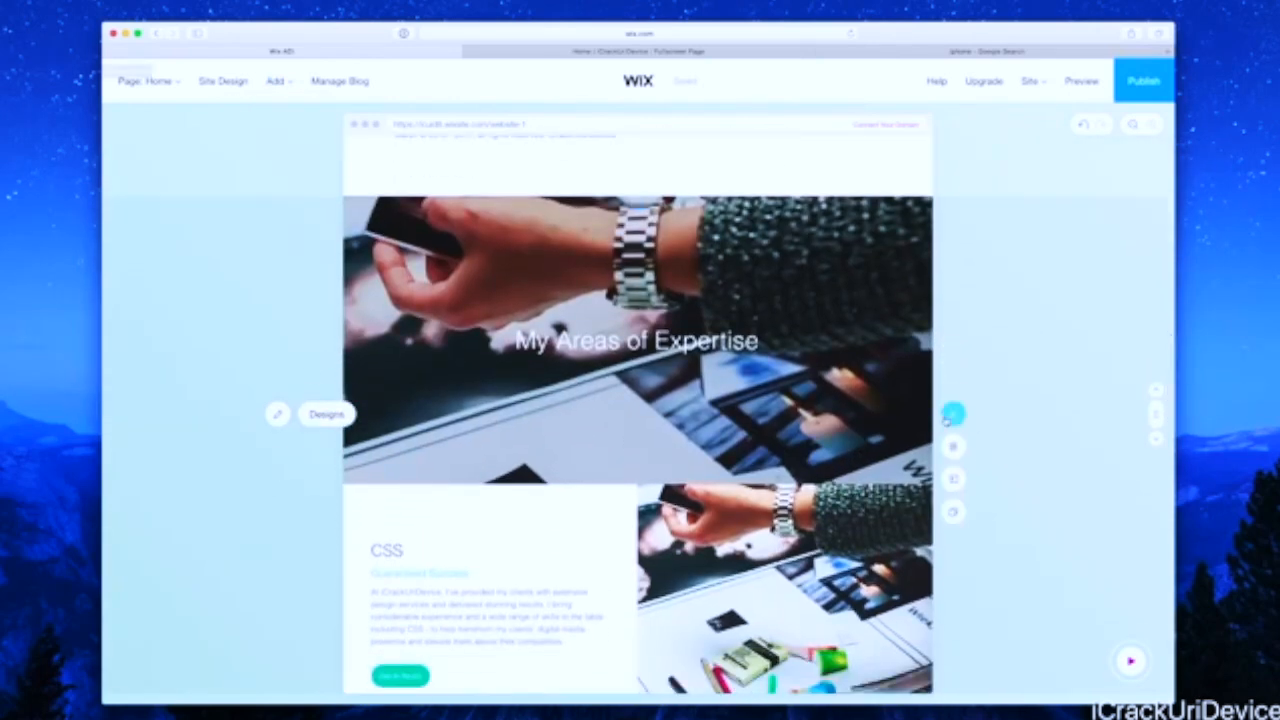
{"action": "left_click", "coordinate": [951, 444]}
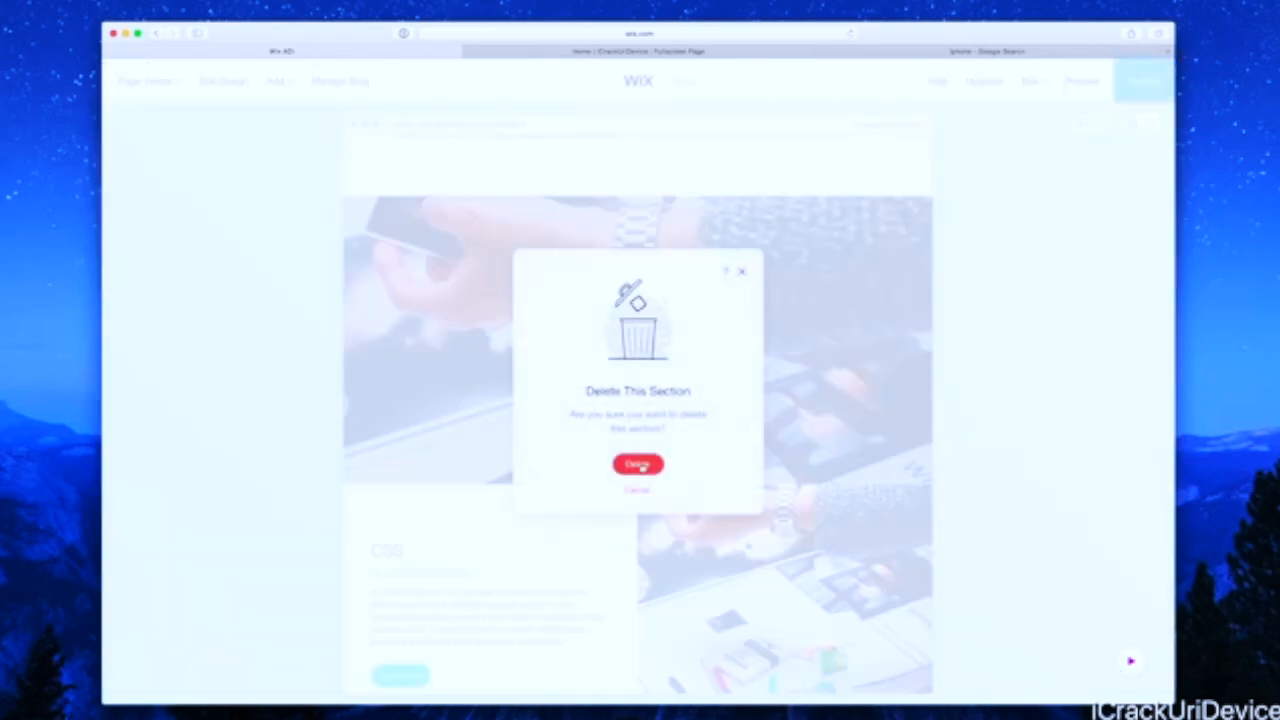
{"action": "left_click", "coordinate": [638, 462]}
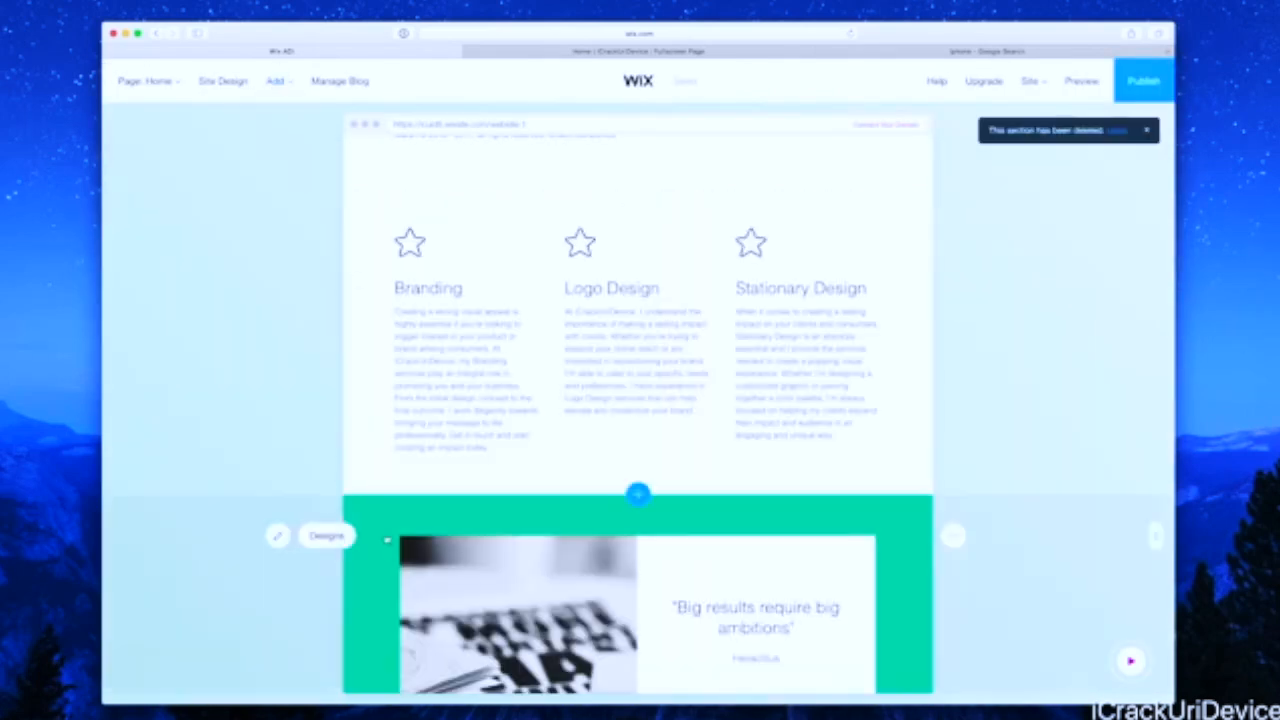
Review the remaining lower home page sections, from the starred services and the quote to the Contact Me form
{"action": "scroll", "coordinate": [380, 530], "scroll_direction": "down", "scroll_amount": 5}
{"action": "scroll", "coordinate": [380, 530], "scroll_direction": "up", "scroll_amount": 5}
{"action": "scroll", "coordinate": [380, 529], "scroll_direction": "down", "scroll_amount": 3}
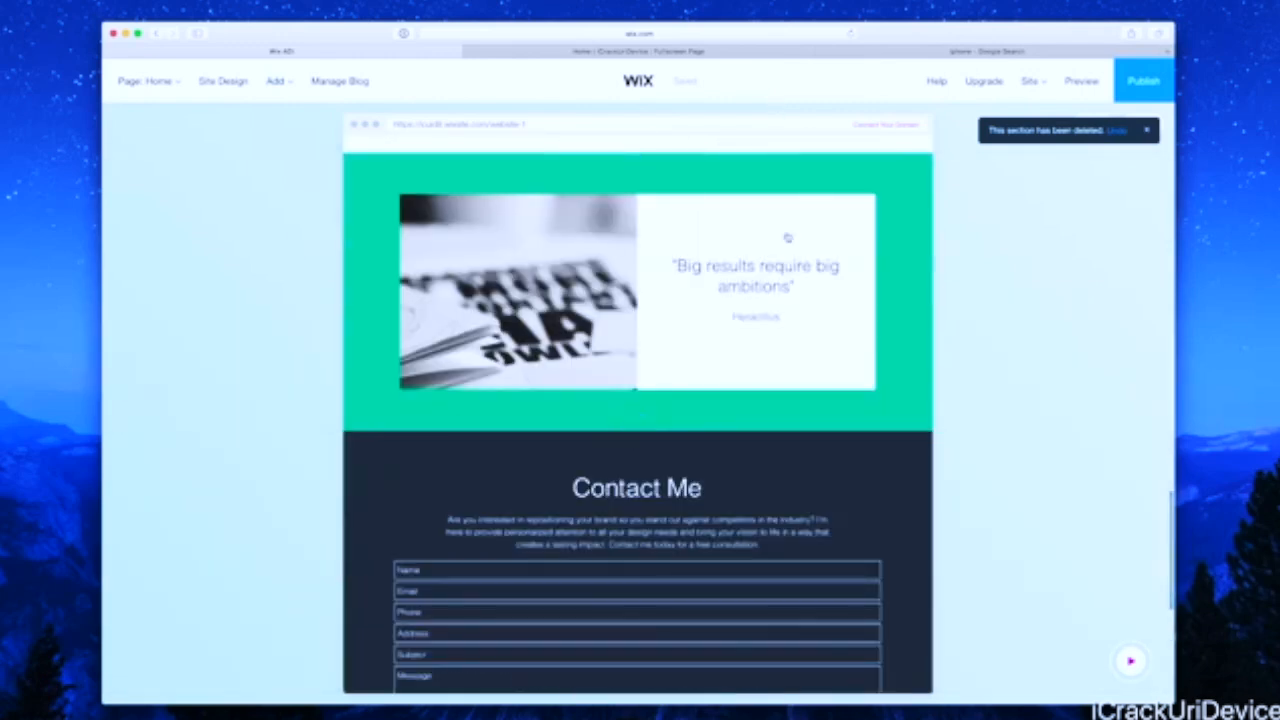
{"action": "scroll", "coordinate": [731, 325], "scroll_direction": "down", "scroll_amount": 4}
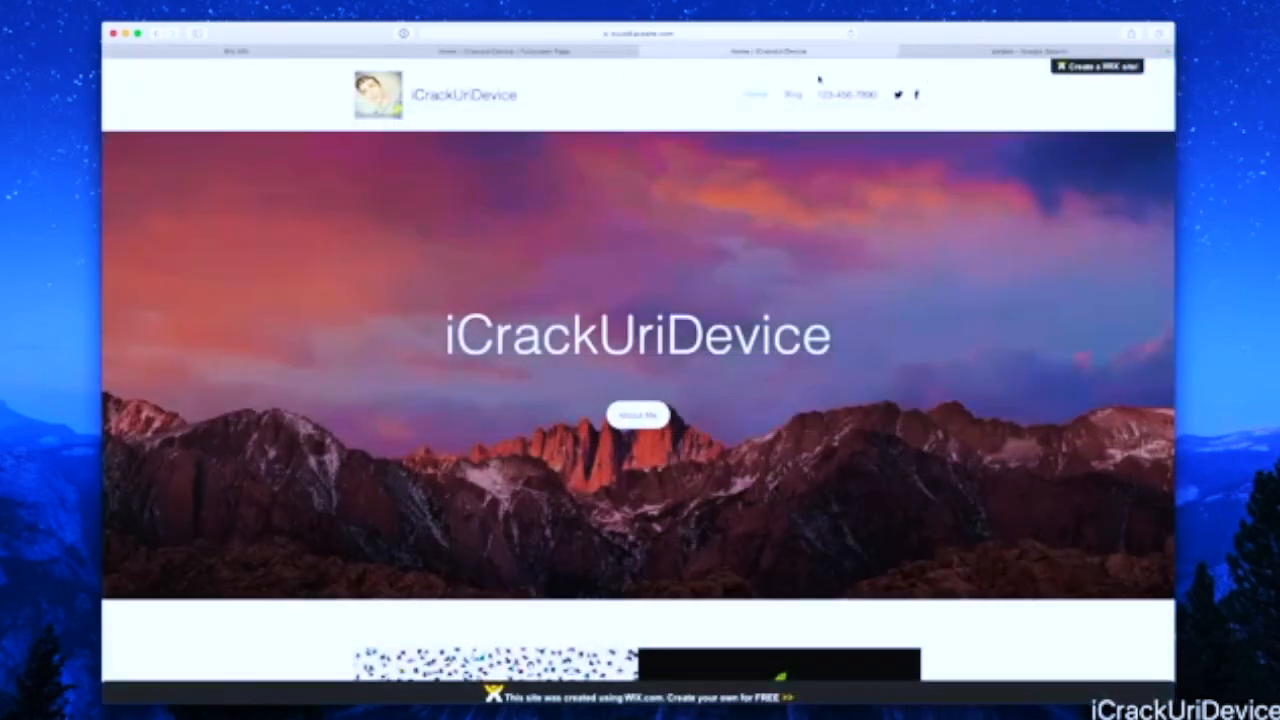
View the Blog page of the live site and close the older page showing the full-screen WWDC image
{"action": "left_click", "coordinate": [793, 95]}
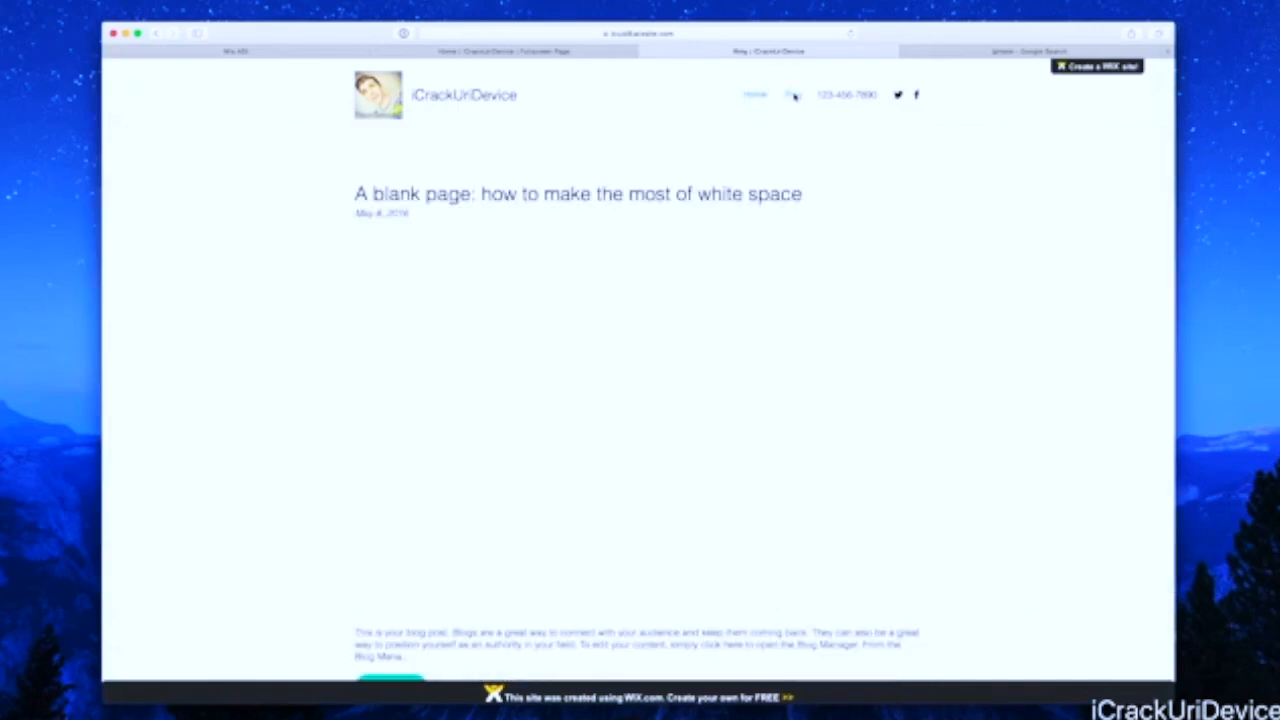
{"action": "left_click", "coordinate": [377, 53]}
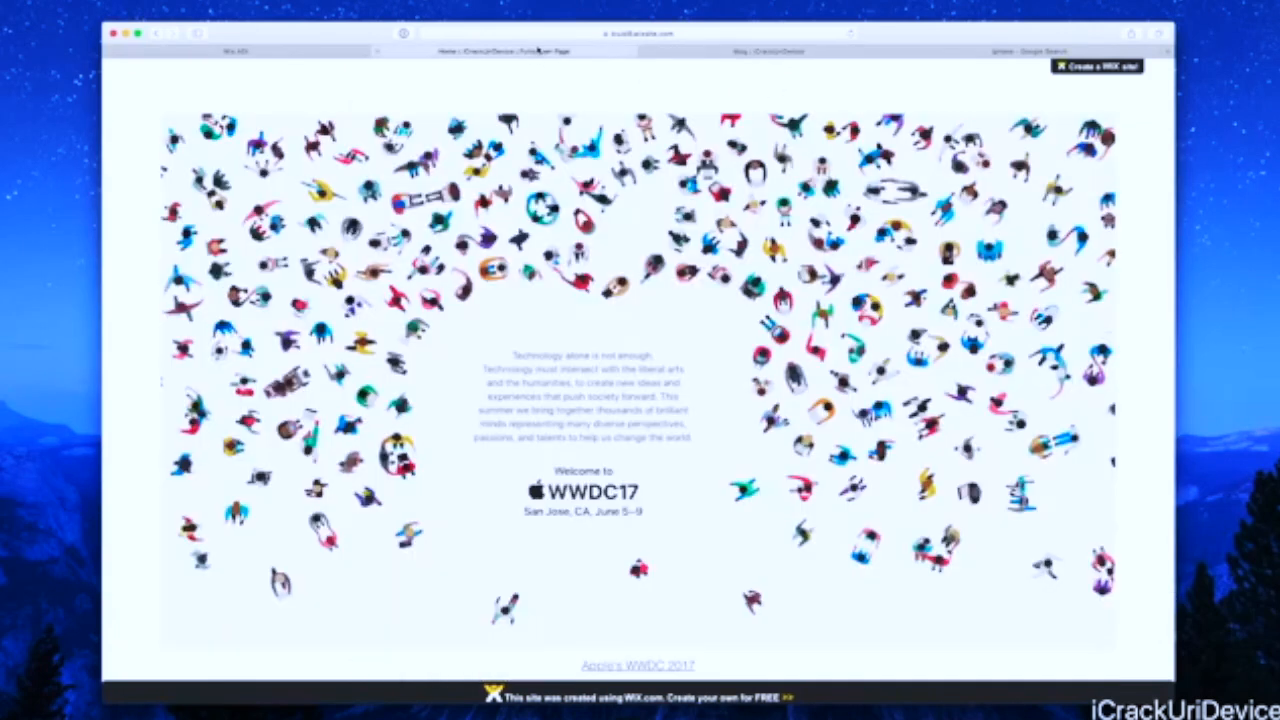
{"action": "left_click", "coordinate": [377, 53]}
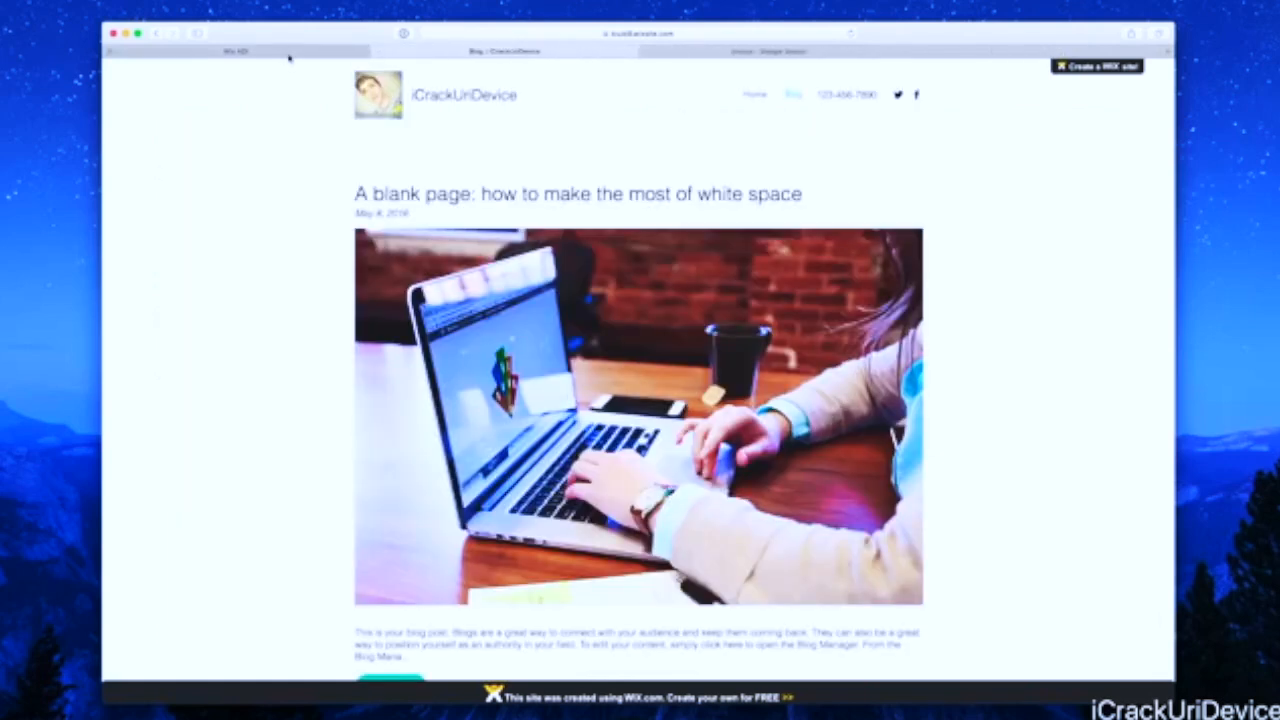
Return to the Wix editor, bring up the layouts for adding a page, and view the live site's home page
{"action": "left_click", "coordinate": [291, 50]}
{"action": "left_click", "coordinate": [1139, 95]}
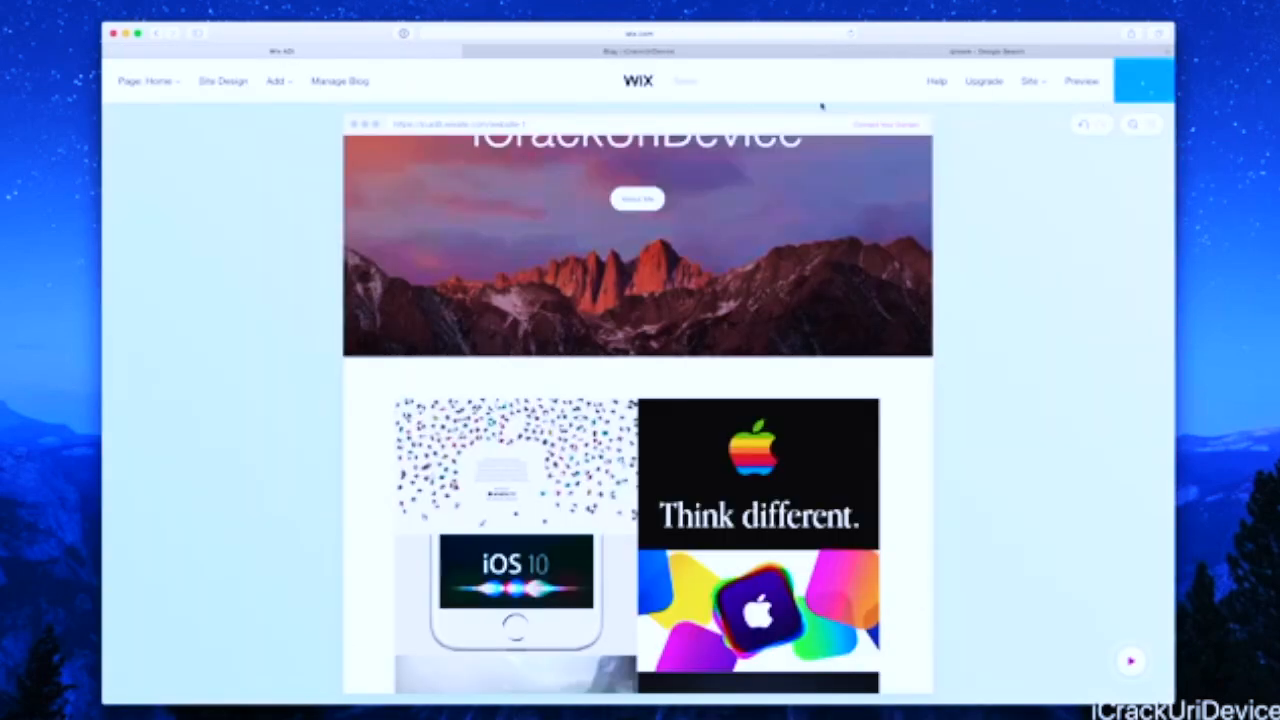
{"action": "left_click", "coordinate": [300, 80]}
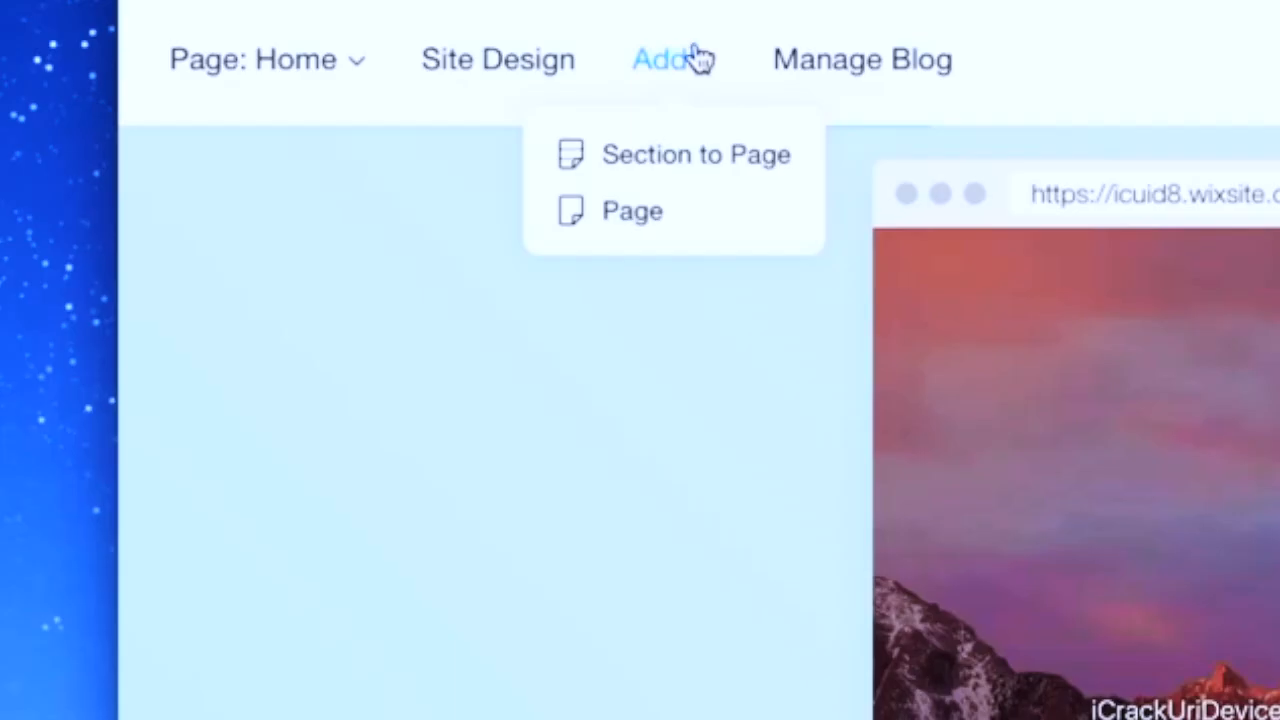
{"action": "left_click", "coordinate": [648, 225]}
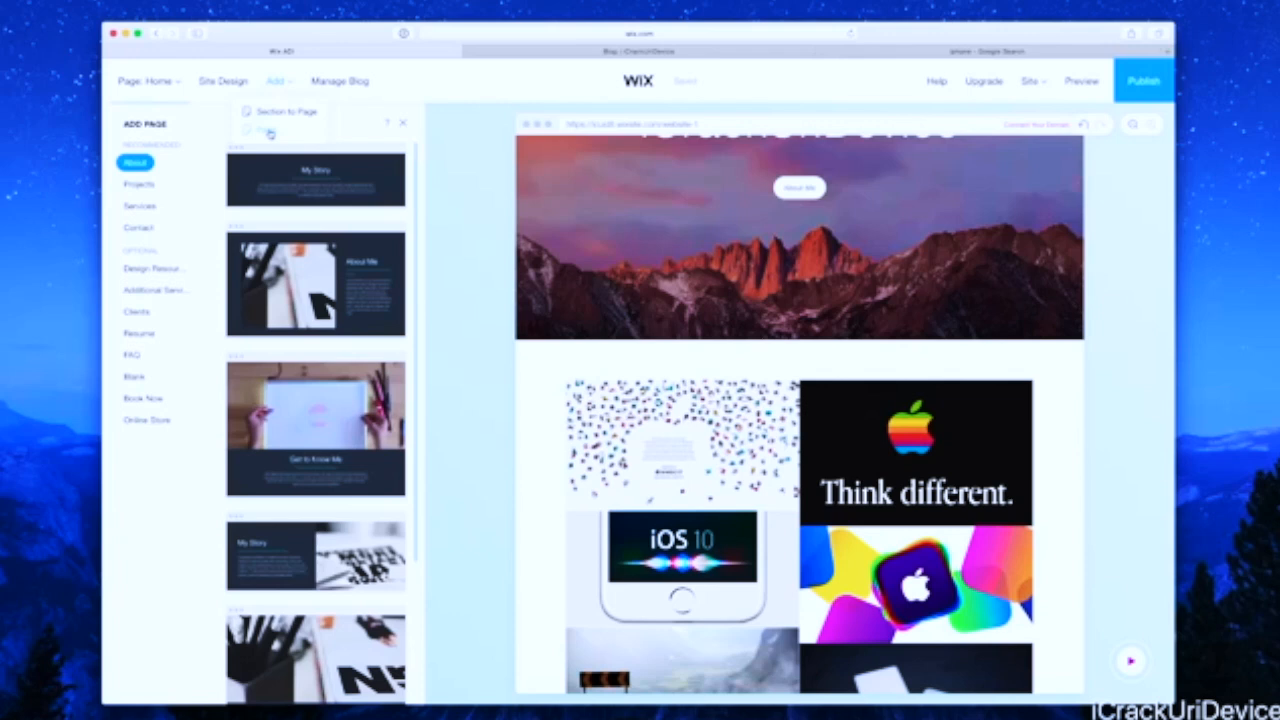
{"action": "left_click", "coordinate": [635, 55]}
{"action": "left_click", "coordinate": [760, 95]}
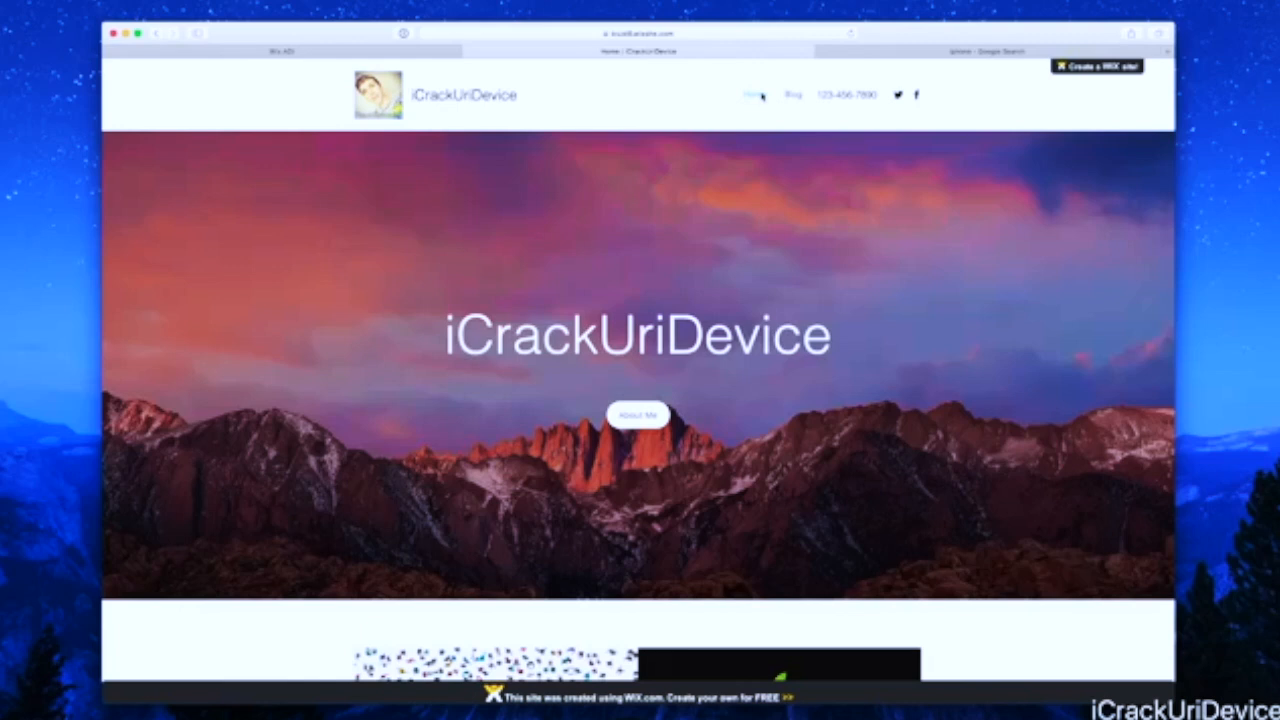
Switch to the Google image results for iphone, browse them and open the Advanced Image Search form
{"action": "left_click", "coordinate": [890, 52]}
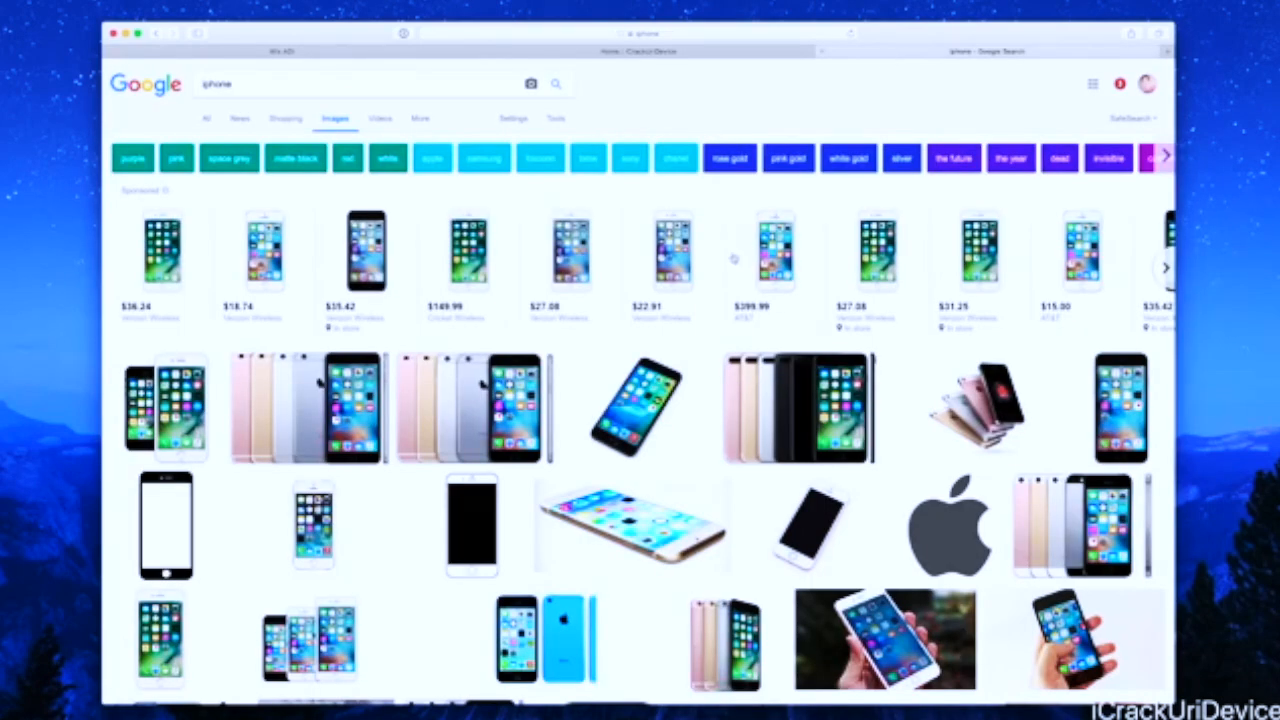
{"action": "scroll", "coordinate": [547, 350], "scroll_direction": "down", "scroll_amount": 5}
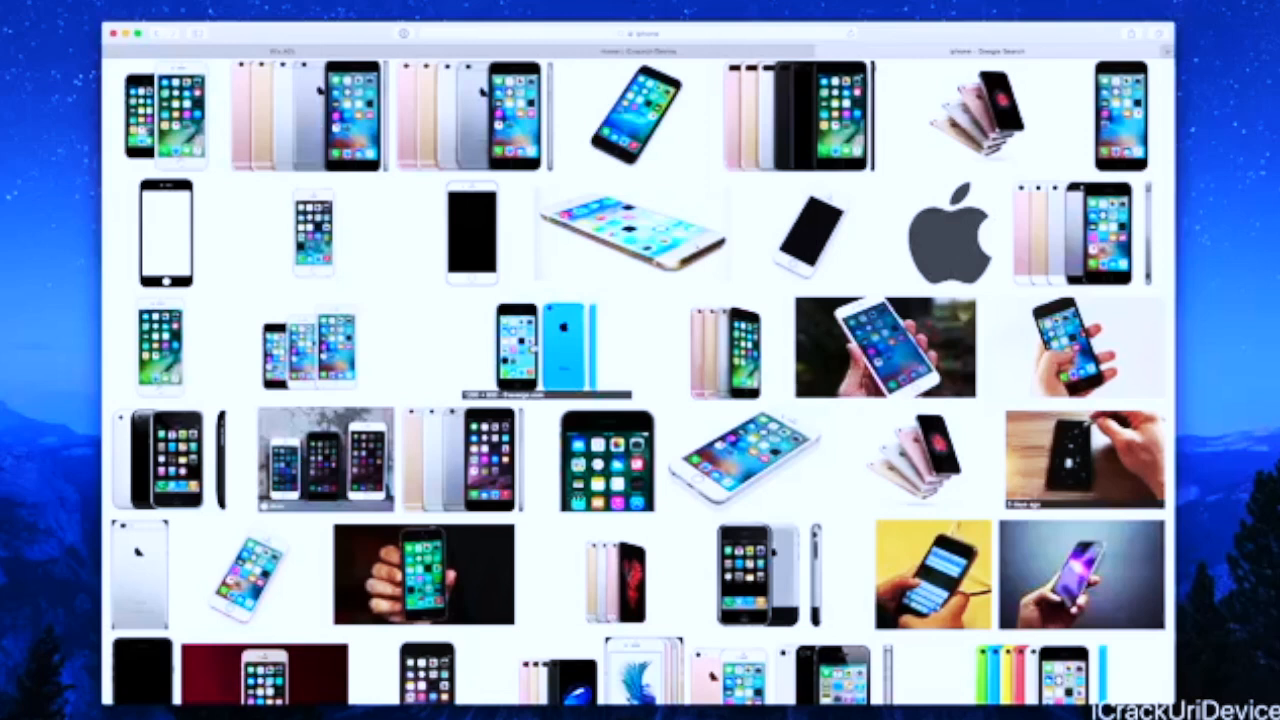
{"action": "scroll", "coordinate": [532, 346], "scroll_direction": "up", "scroll_amount": 5}
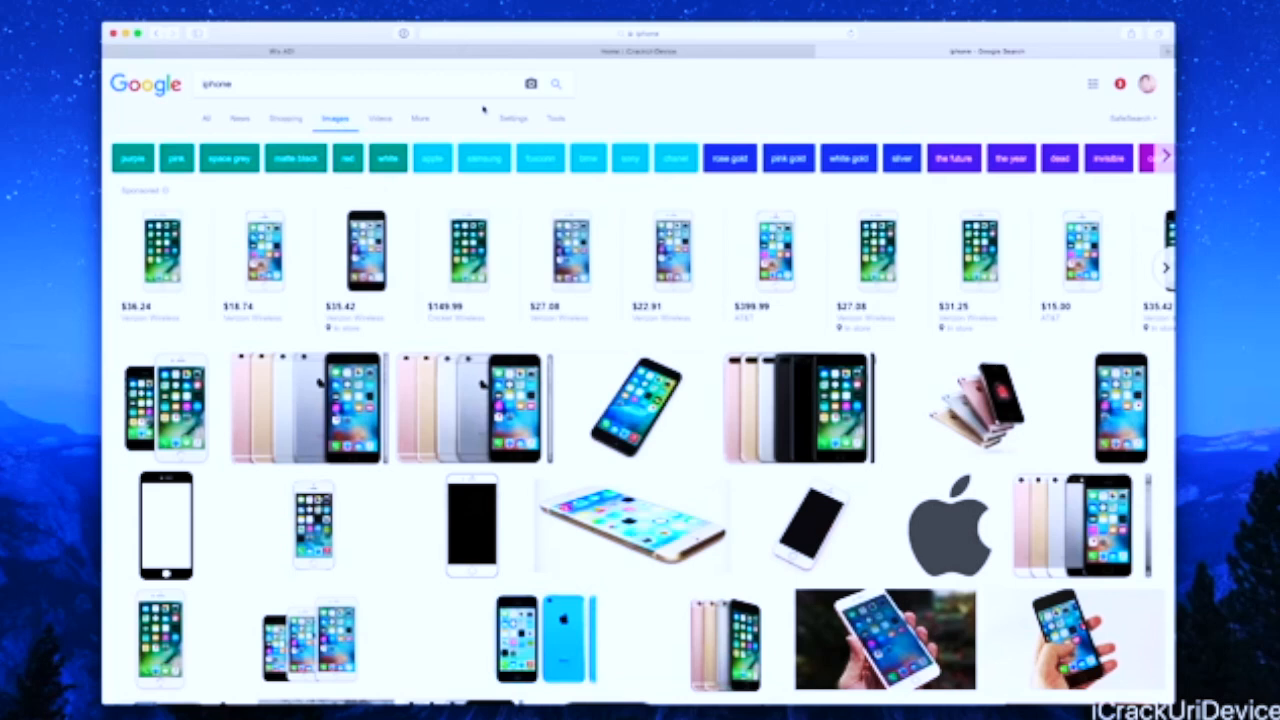
{"action": "left_click", "coordinate": [513, 119]}
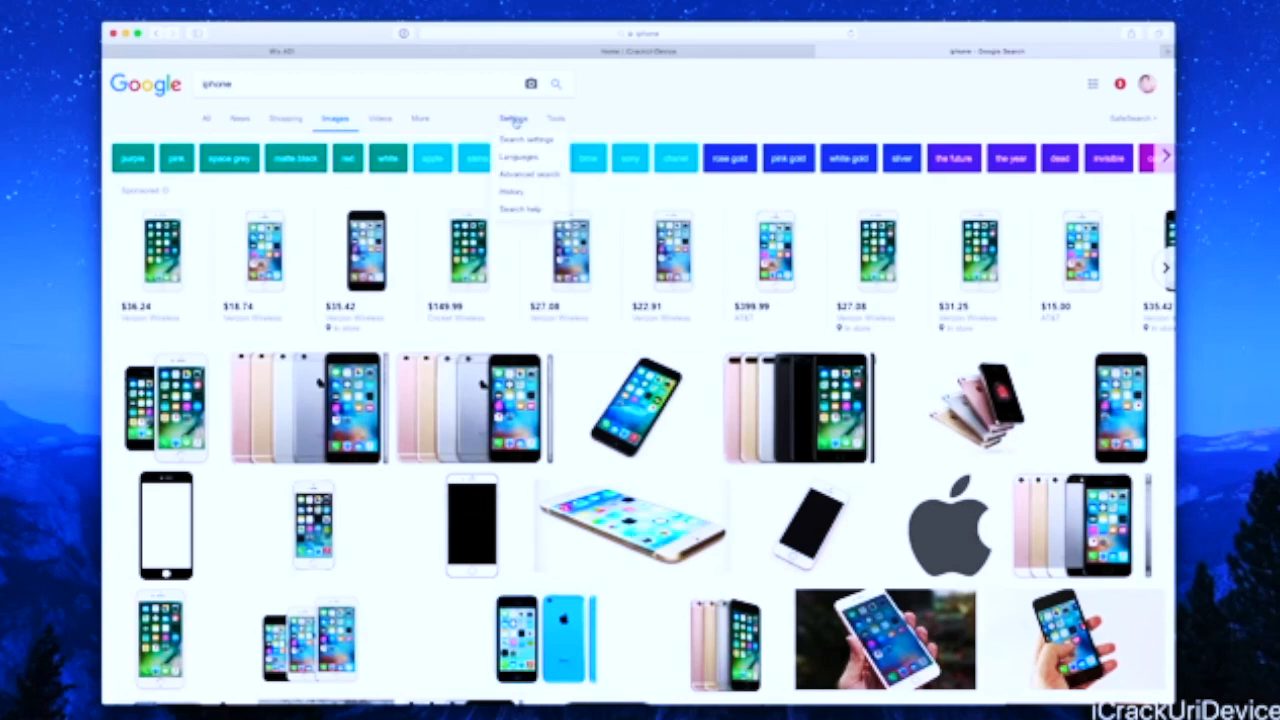
{"action": "left_click", "coordinate": [527, 175]}
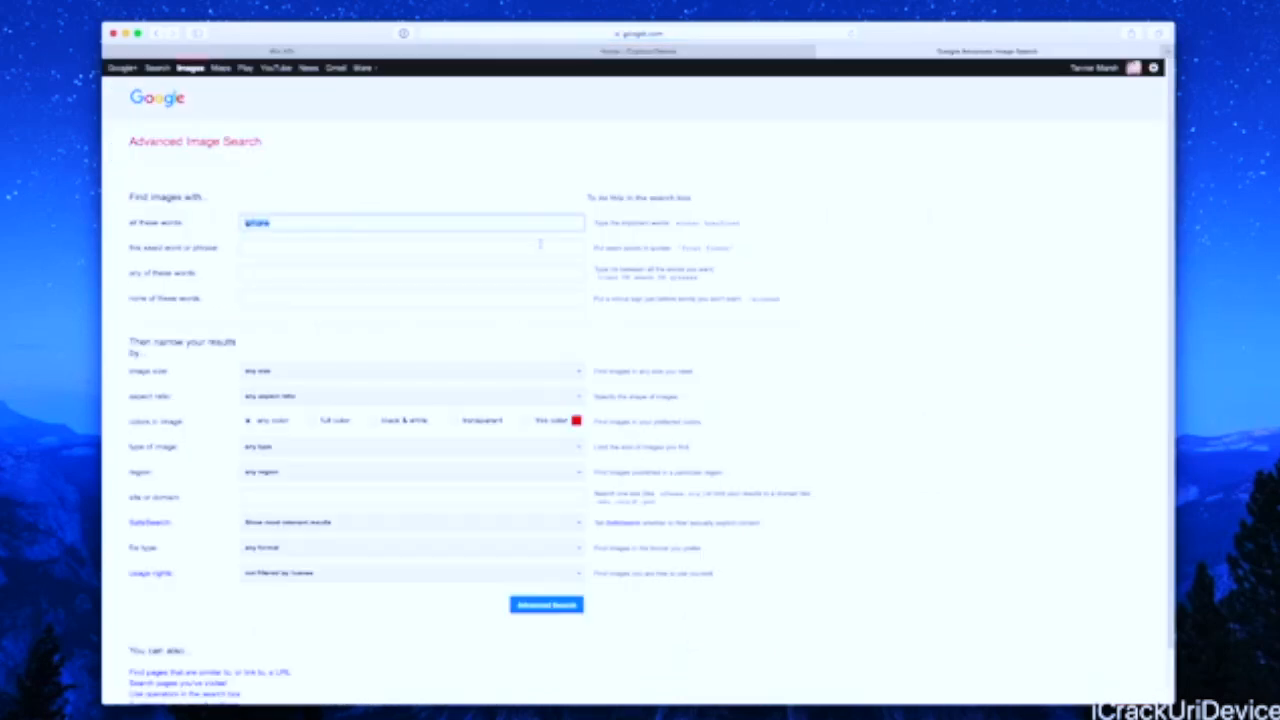
Restrict the iphone image search to usage rights "free to use or share, even commercially" and run the advanced search
{"action": "left_click_drag", "start_coordinate": [124, 574], "coordinate": [153, 571]}
{"action": "left_click_drag", "start_coordinate": [157, 335], "coordinate": [263, 343]}
{"action": "left_click", "coordinate": [527, 350]}
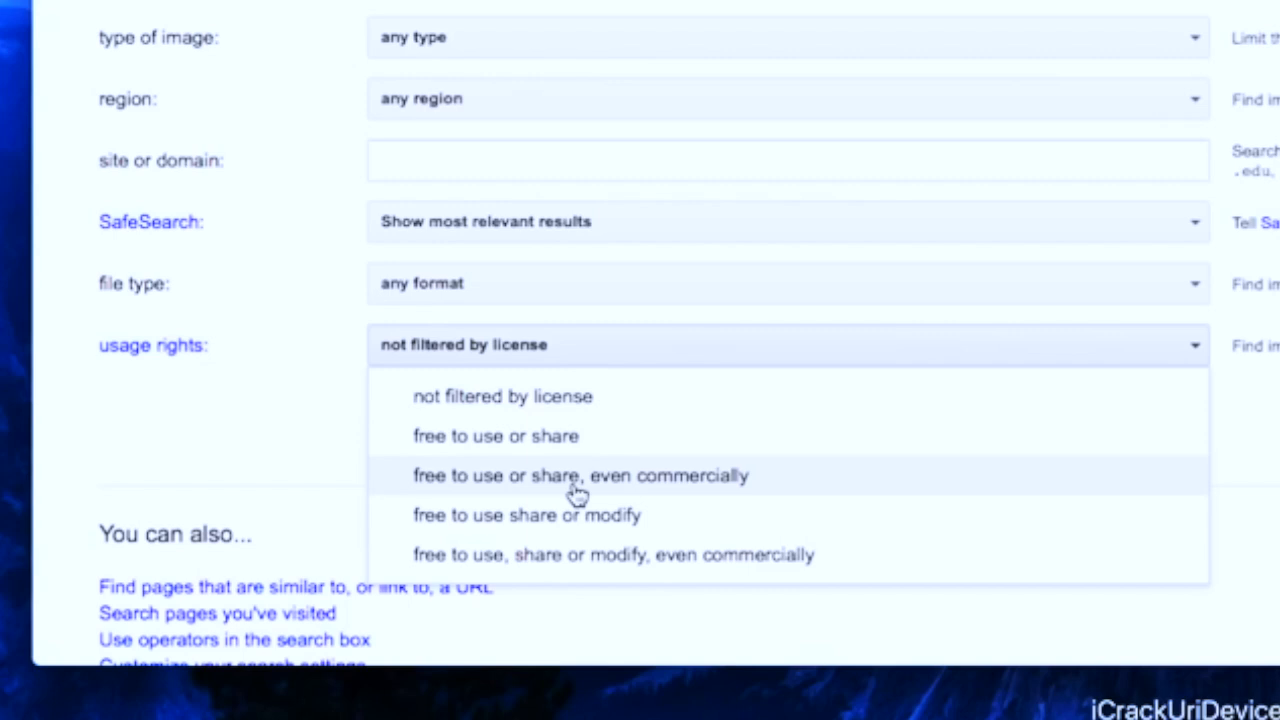
{"action": "left_click", "coordinate": [578, 477]}
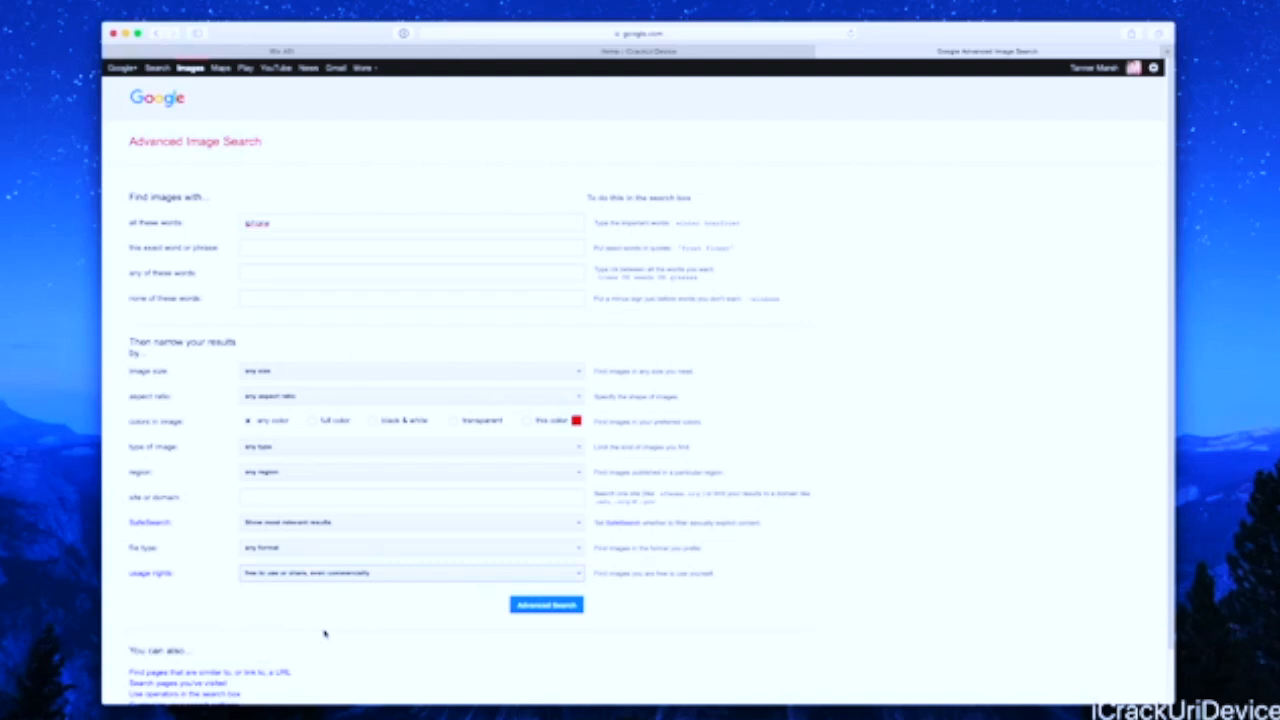
{"action": "left_click", "coordinate": [553, 605]}
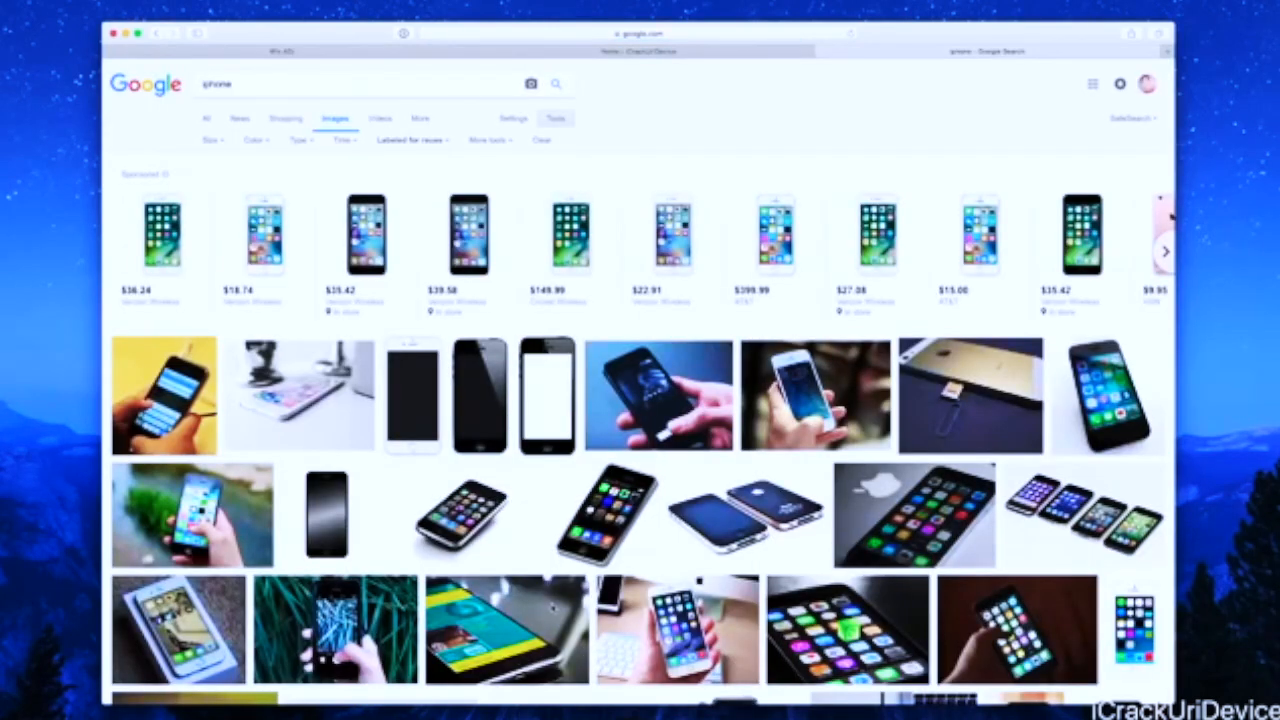
Browse the reusable iphone images and view the Pexels stock photo of a hand holding a phone over railway tracks
{"action": "scroll", "coordinate": [517, 402], "scroll_direction": "down", "scroll_amount": 5}
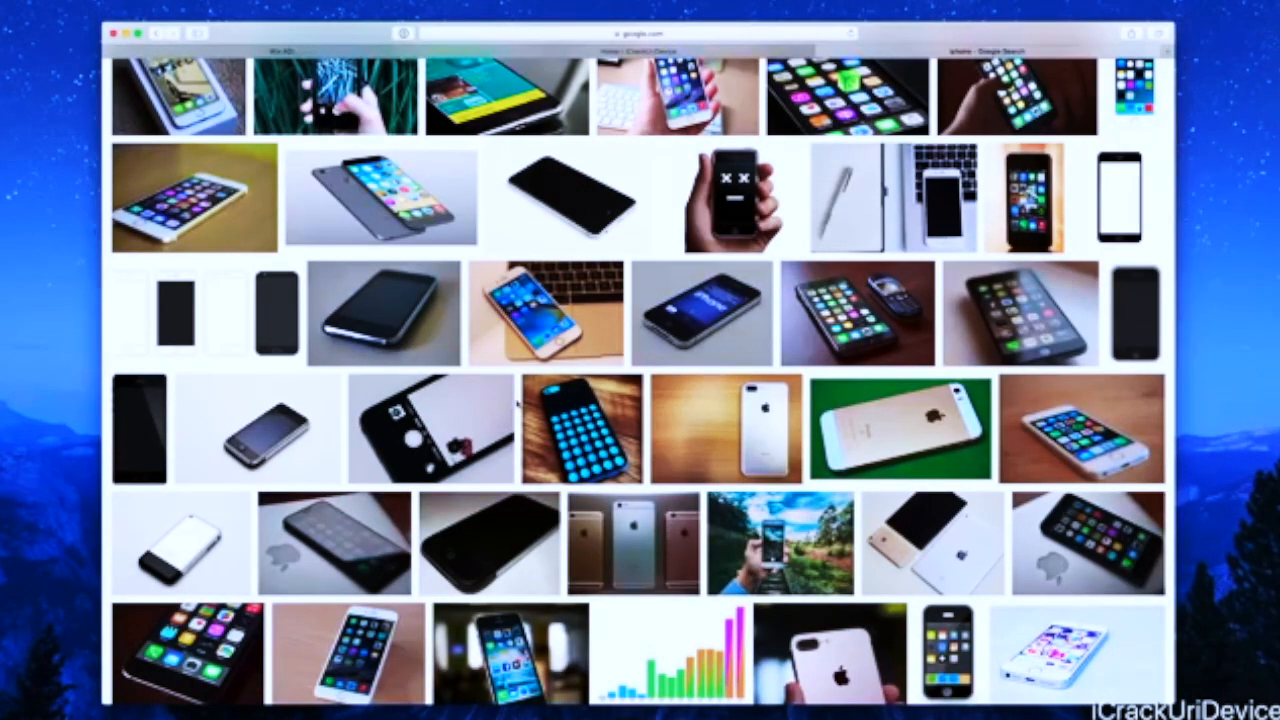
{"action": "left_click", "coordinate": [779, 533]}
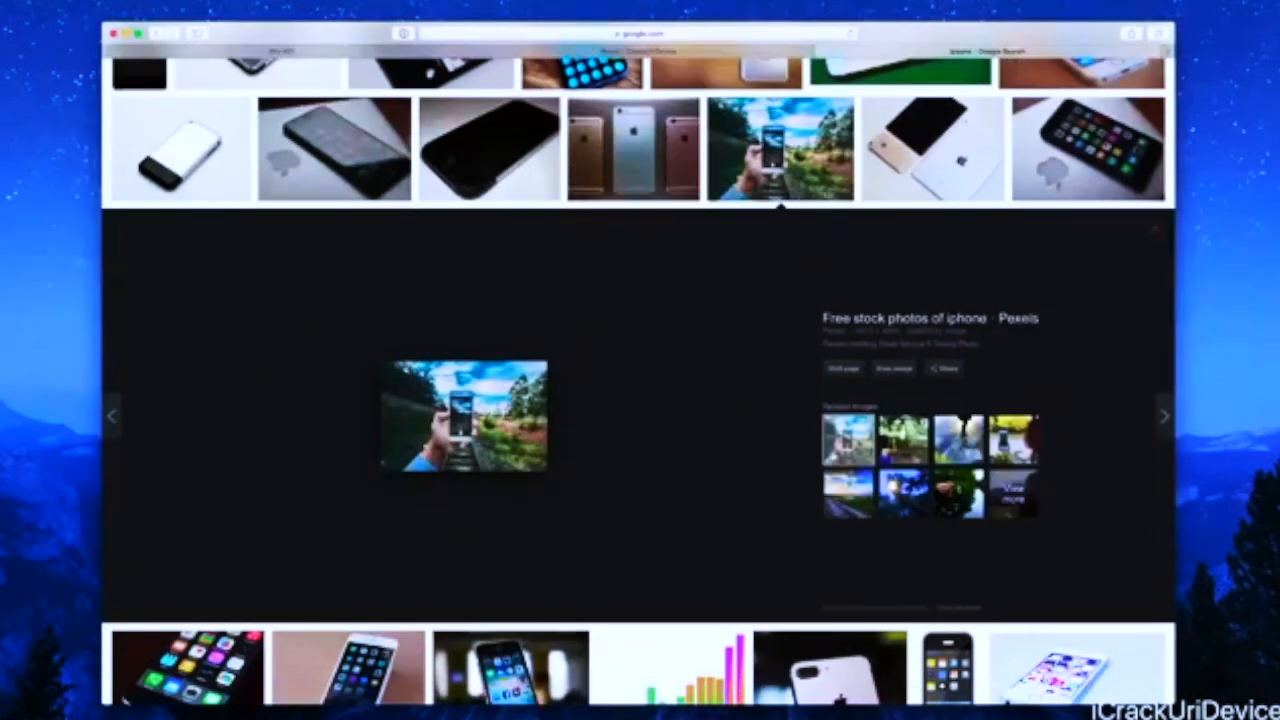
{"action": "left_click", "coordinate": [910, 375]}
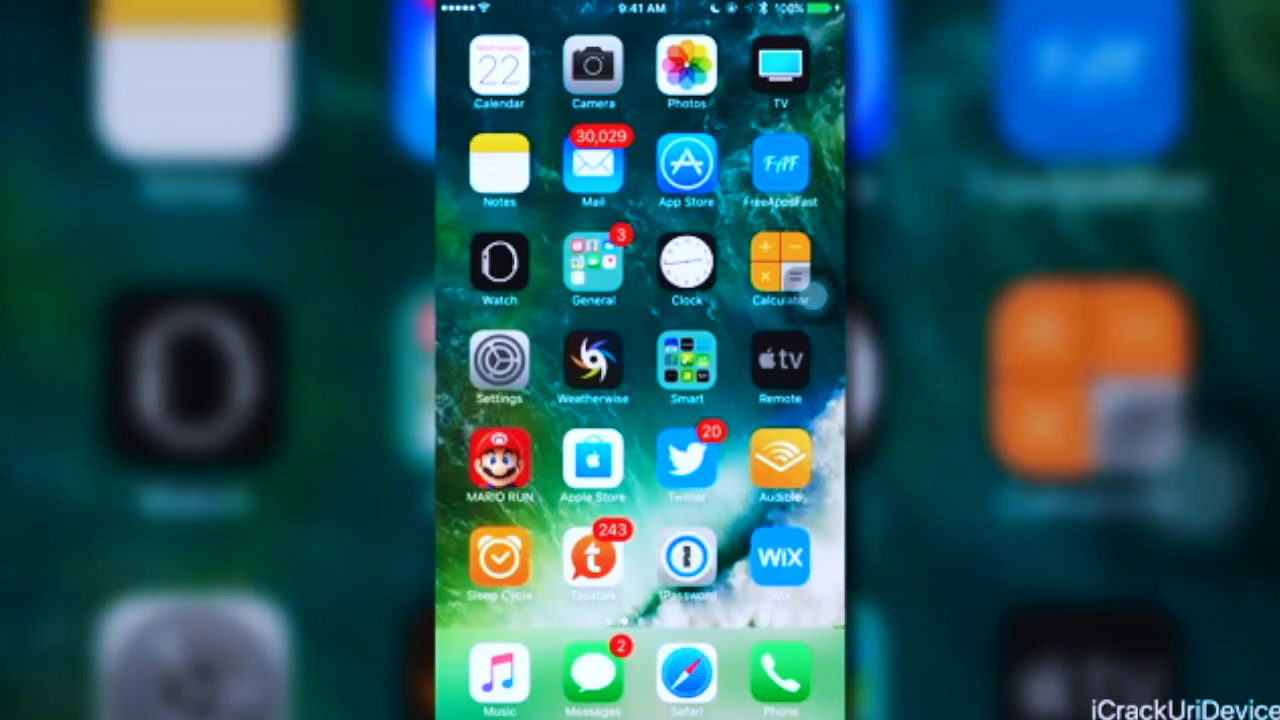
Switch to the Wix mobile app, look through its feed cards, and open the new post option in the Blog section
{"action": "left_click", "coordinate": [780, 557]}
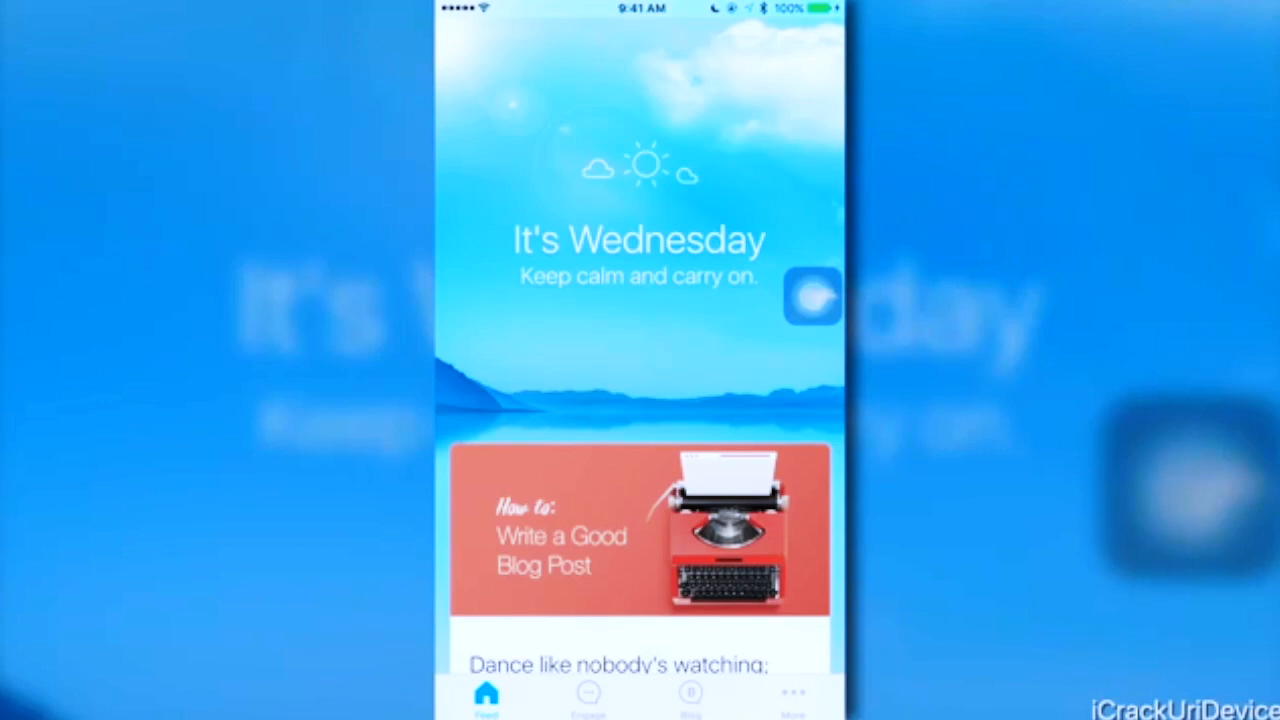
{"action": "scroll", "coordinate": [640, 400], "scroll_direction": "down", "scroll_amount": 5}
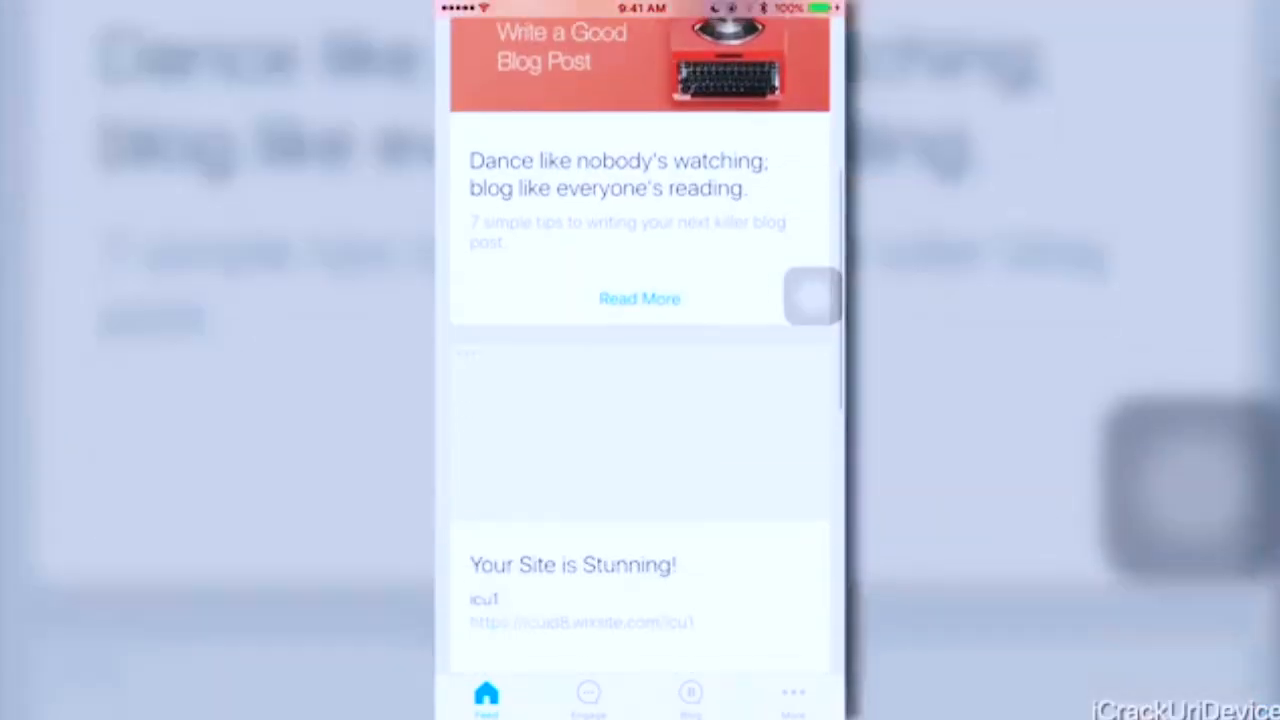
{"action": "scroll", "coordinate": [640, 400], "scroll_direction": "down", "scroll_amount": 2}
{"action": "scroll", "coordinate": [640, 400], "scroll_direction": "up", "scroll_amount": 4}
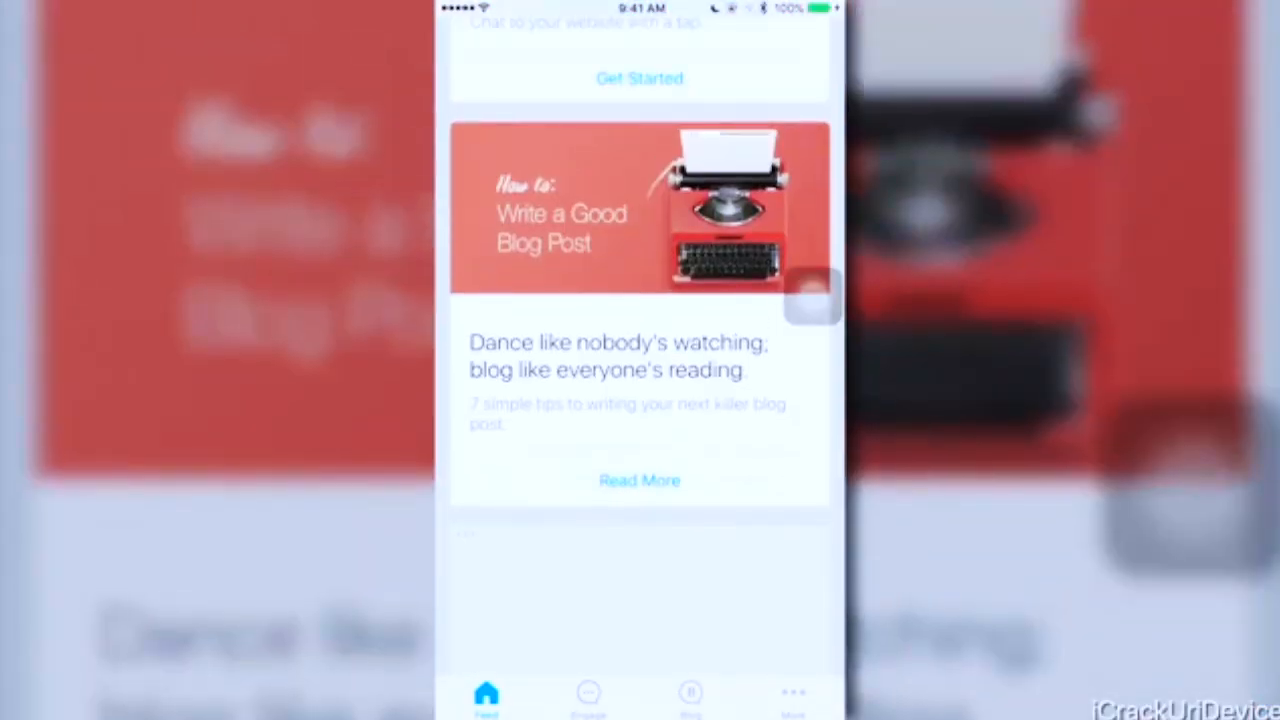
{"action": "scroll", "coordinate": [640, 400], "scroll_direction": "down", "scroll_amount": 2}
{"action": "scroll", "coordinate": [640, 400], "scroll_direction": "down", "scroll_amount": 3}
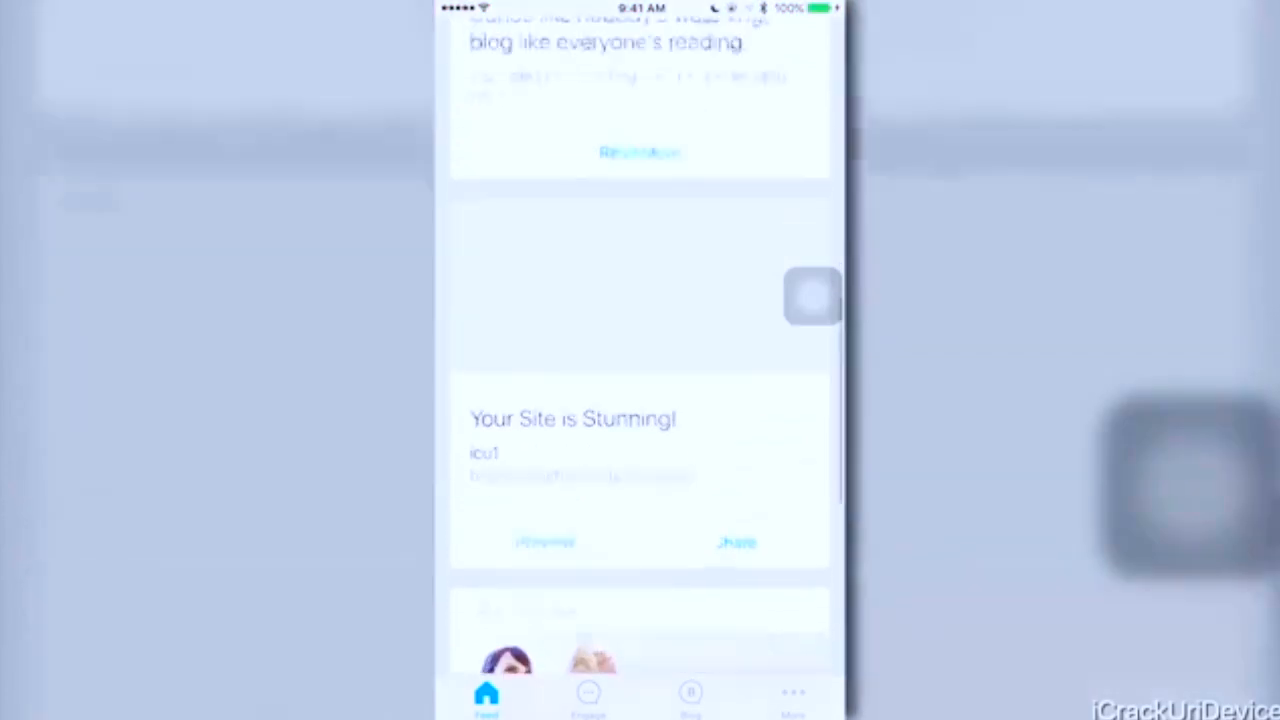
{"action": "scroll", "coordinate": [640, 400], "scroll_direction": "up", "scroll_amount": 6}
{"action": "scroll", "coordinate": [640, 400], "scroll_direction": "up", "scroll_amount": 2}
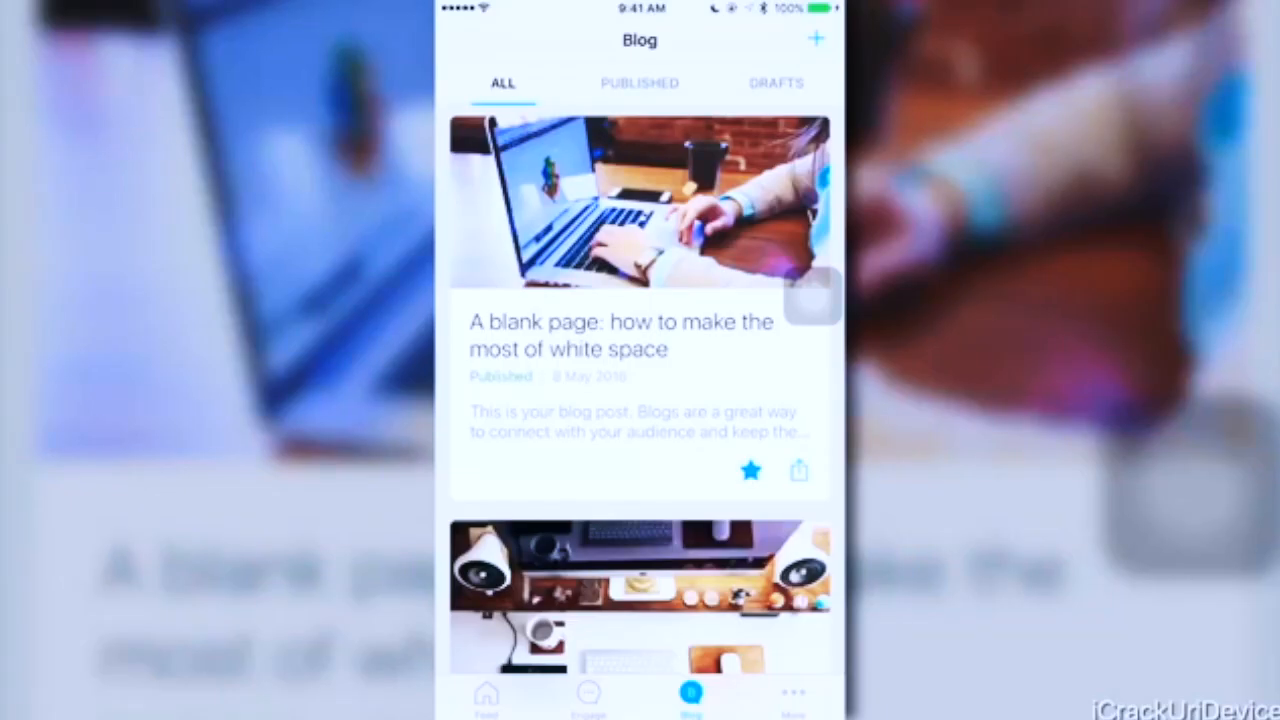
{"action": "left_click", "coordinate": [817, 39]}
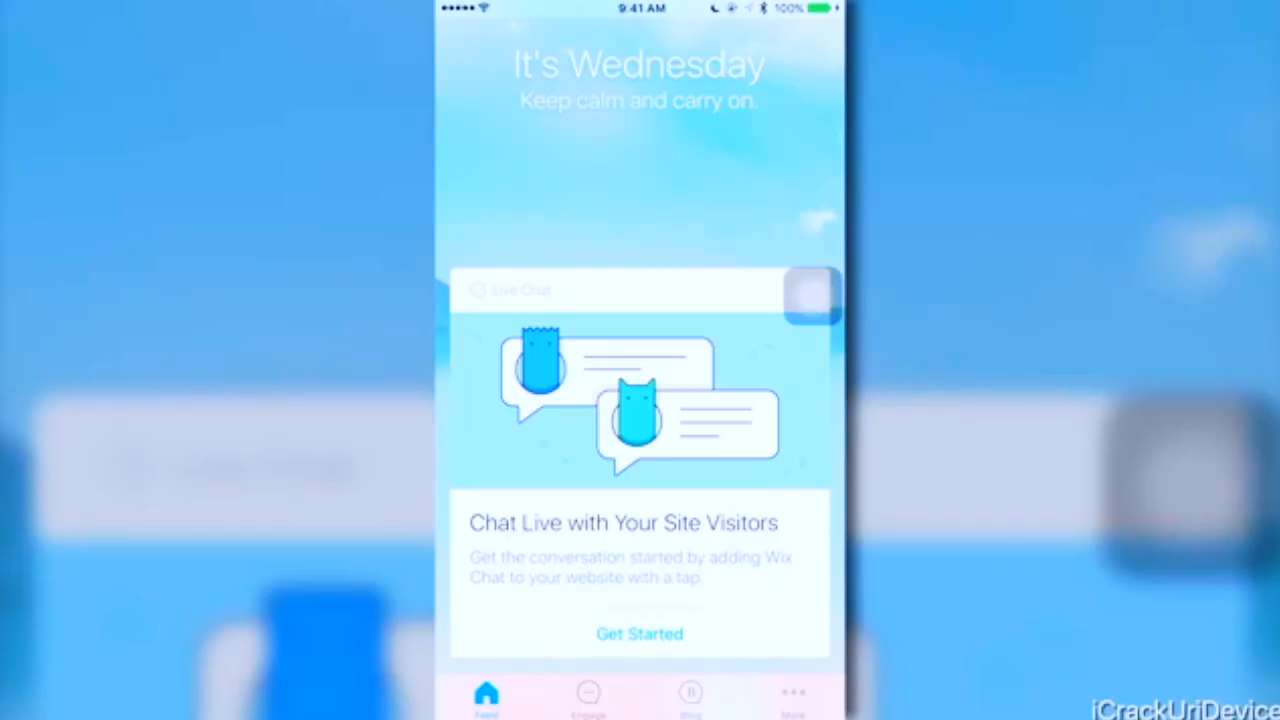
Browse the feed to the "See it. Snap it. Add it." card, view the Upload Photos page, and return to the feed's start
{"action": "scroll", "coordinate": [640, 360], "scroll_direction": "down", "scroll_amount": 15}
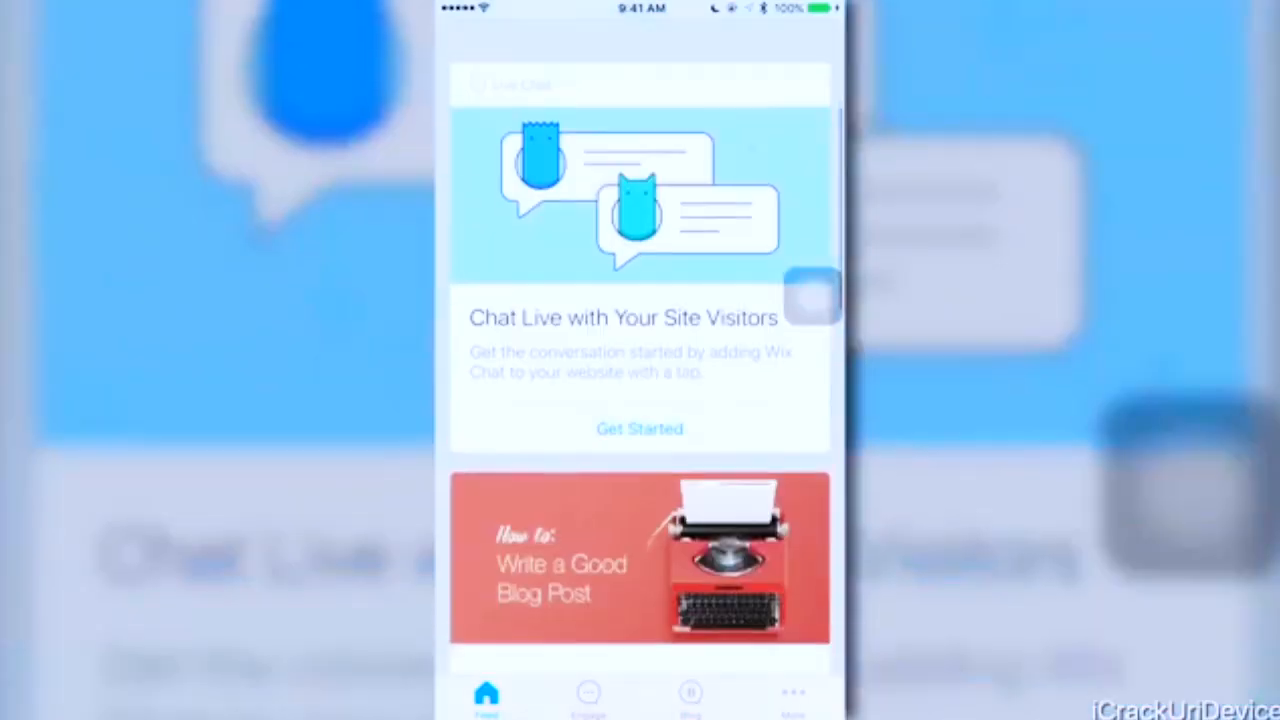
{"action": "scroll", "coordinate": [812, 295], "scroll_direction": "down", "scroll_amount": 5}
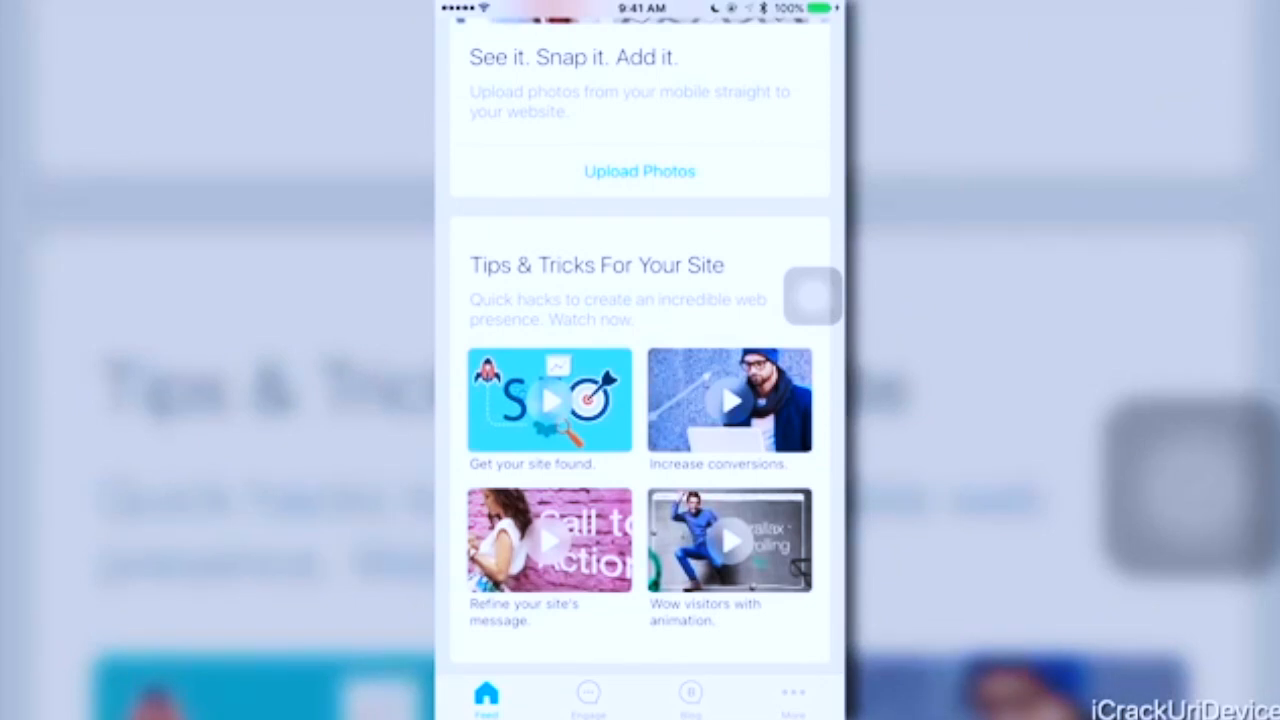
{"action": "left_click", "coordinate": [640, 172]}
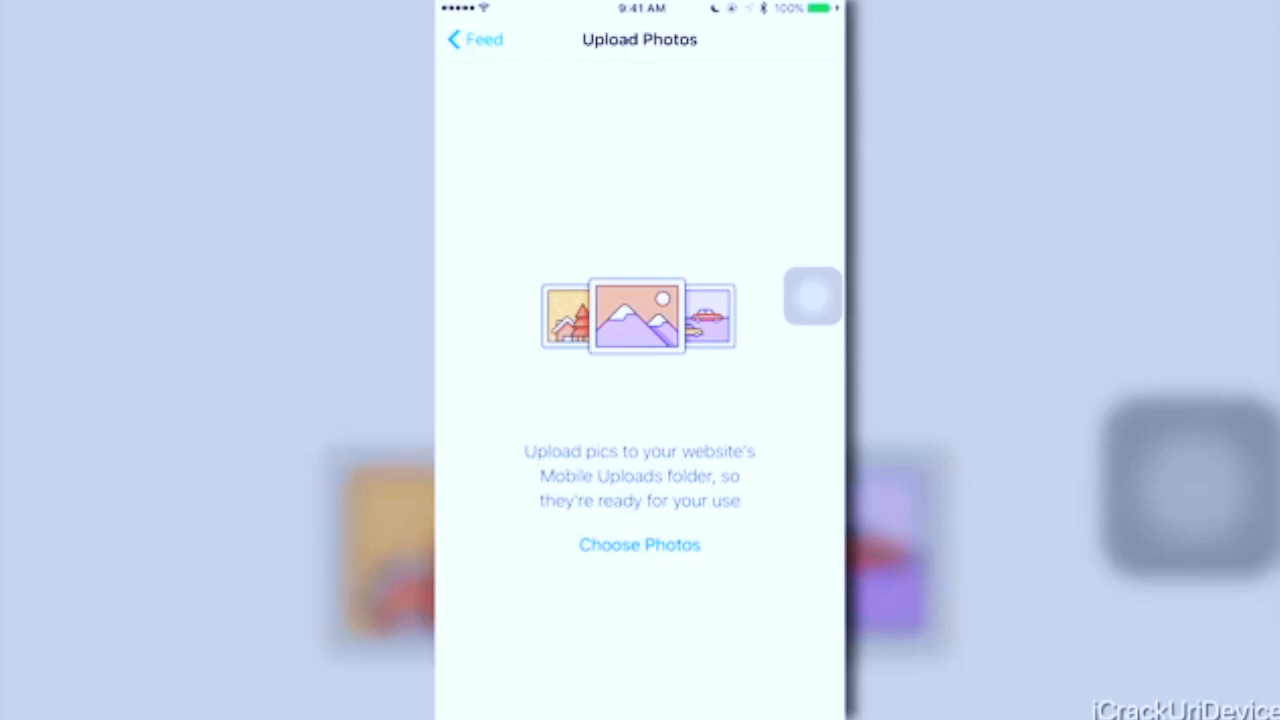
{"action": "left_click", "coordinate": [475, 40]}
{"action": "scroll", "coordinate": [640, 360], "scroll_direction": "up", "scroll_amount": 10}
{"action": "scroll", "coordinate": [640, 360], "scroll_direction": "up", "scroll_amount": 8}
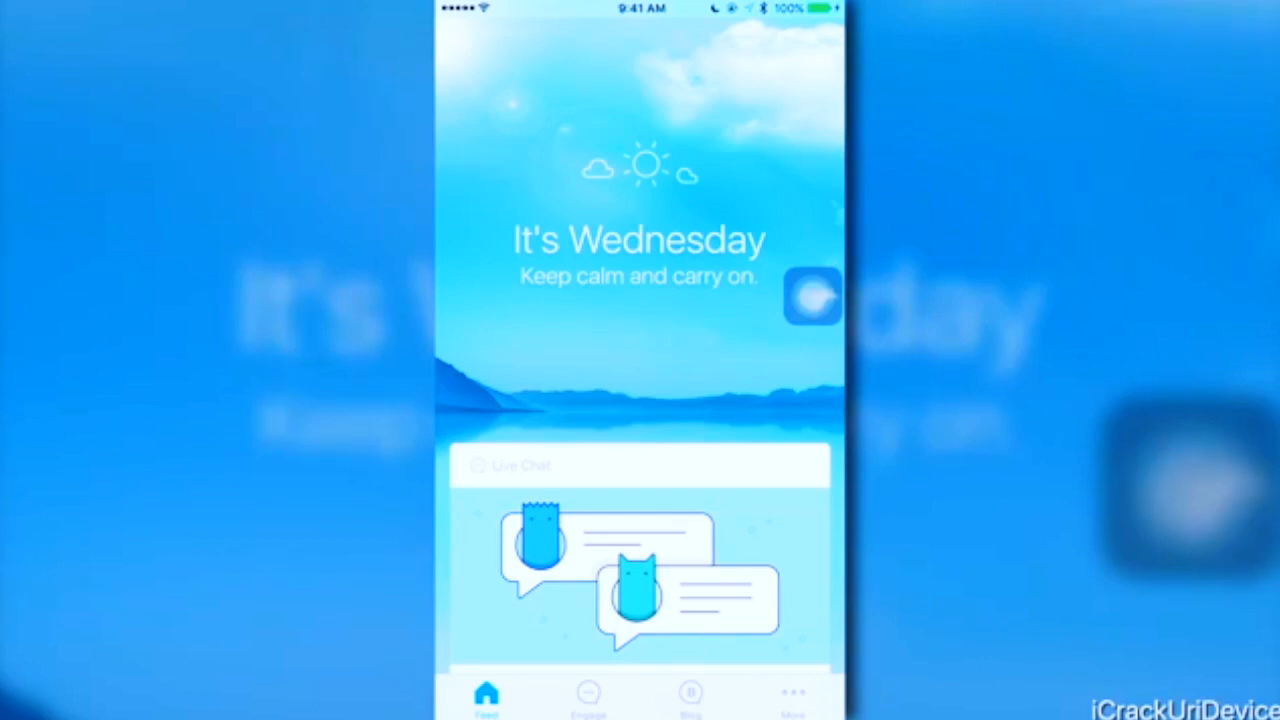
View the blog post "A blank page: how to make the most of white space" from all and published posts, then return to the list
{"action": "left_click", "coordinate": [691, 697]}
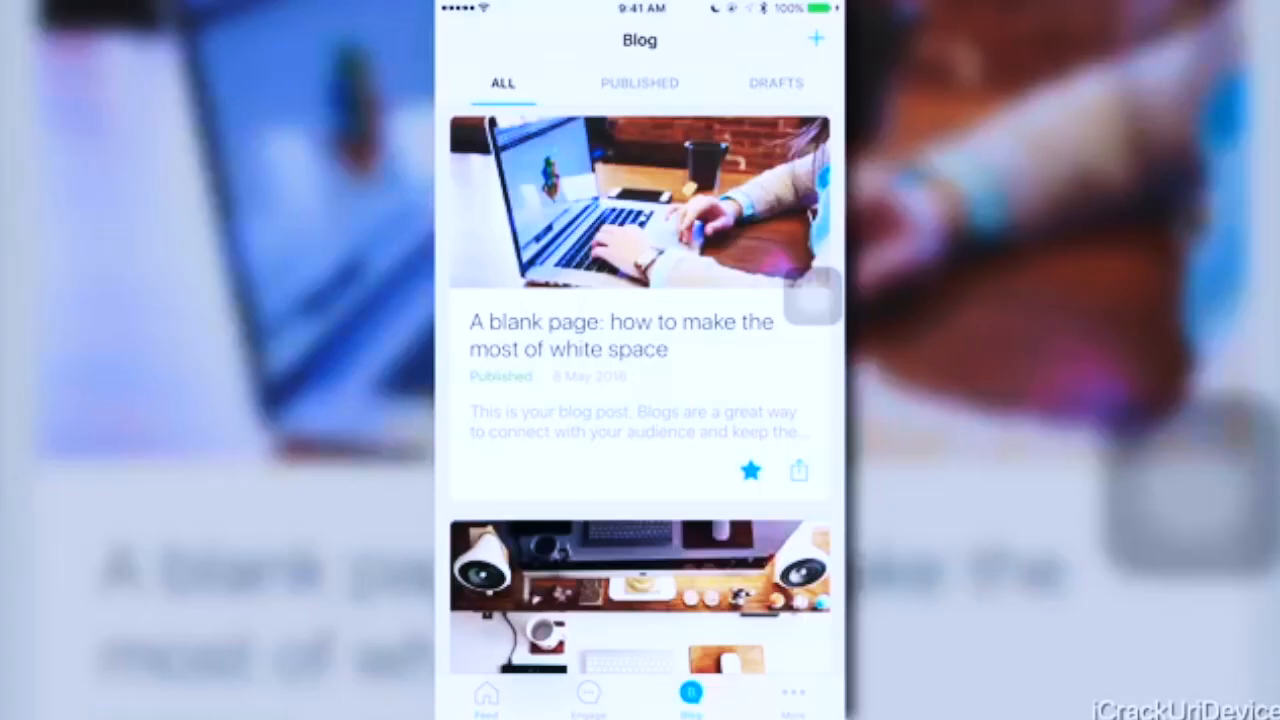
{"action": "left_click", "coordinate": [622, 335]}
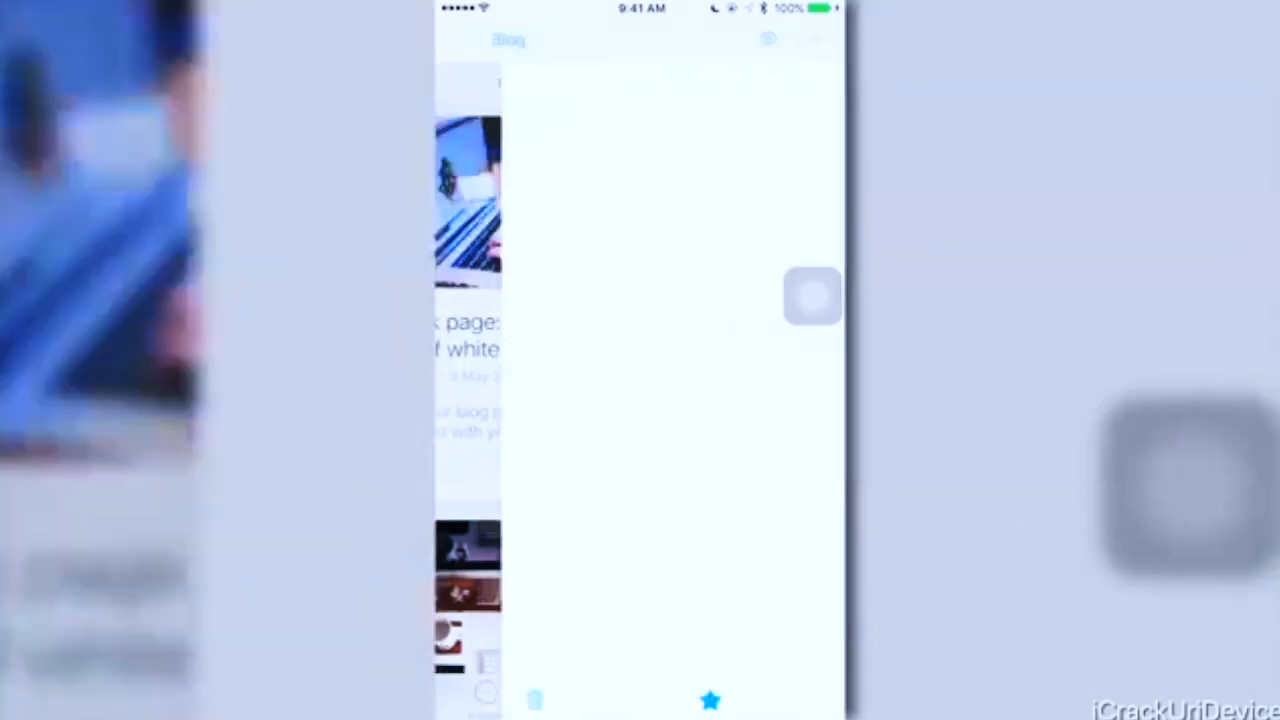
{"action": "scroll", "coordinate": [640, 400], "scroll_direction": "down", "scroll_amount": 3}
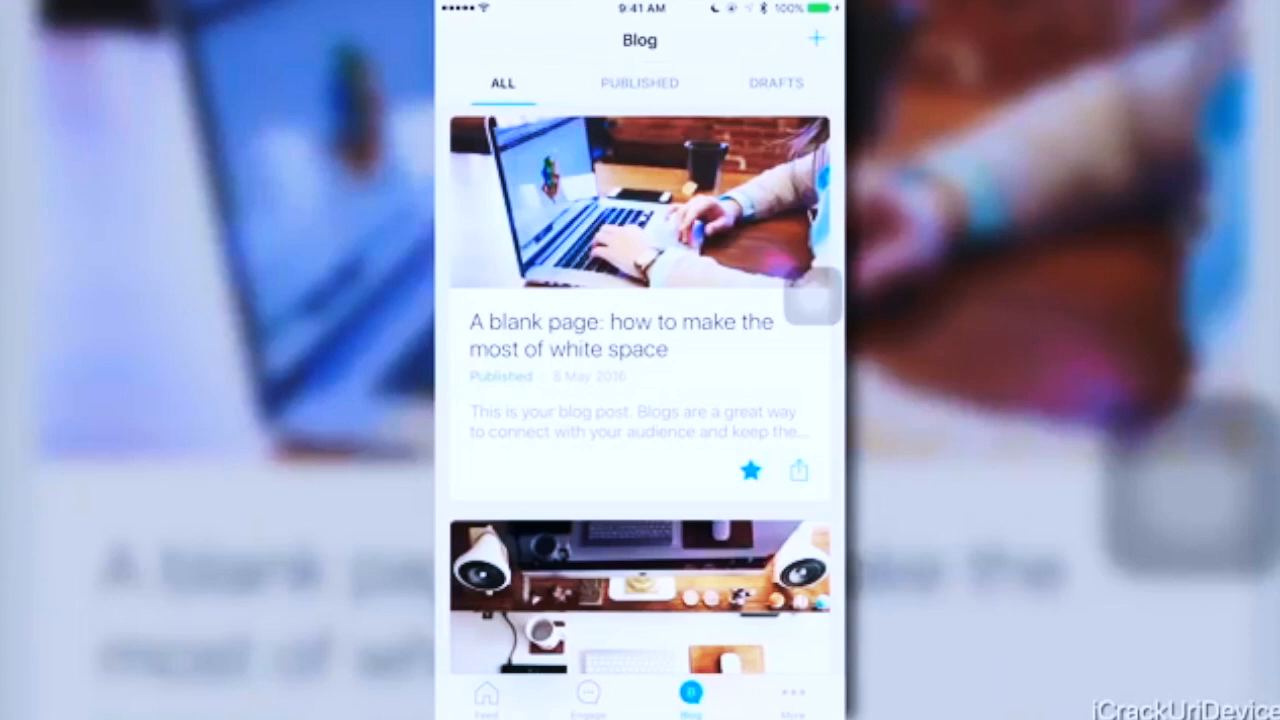
{"action": "left_click", "coordinate": [640, 83]}
{"action": "left_click", "coordinate": [620, 335]}
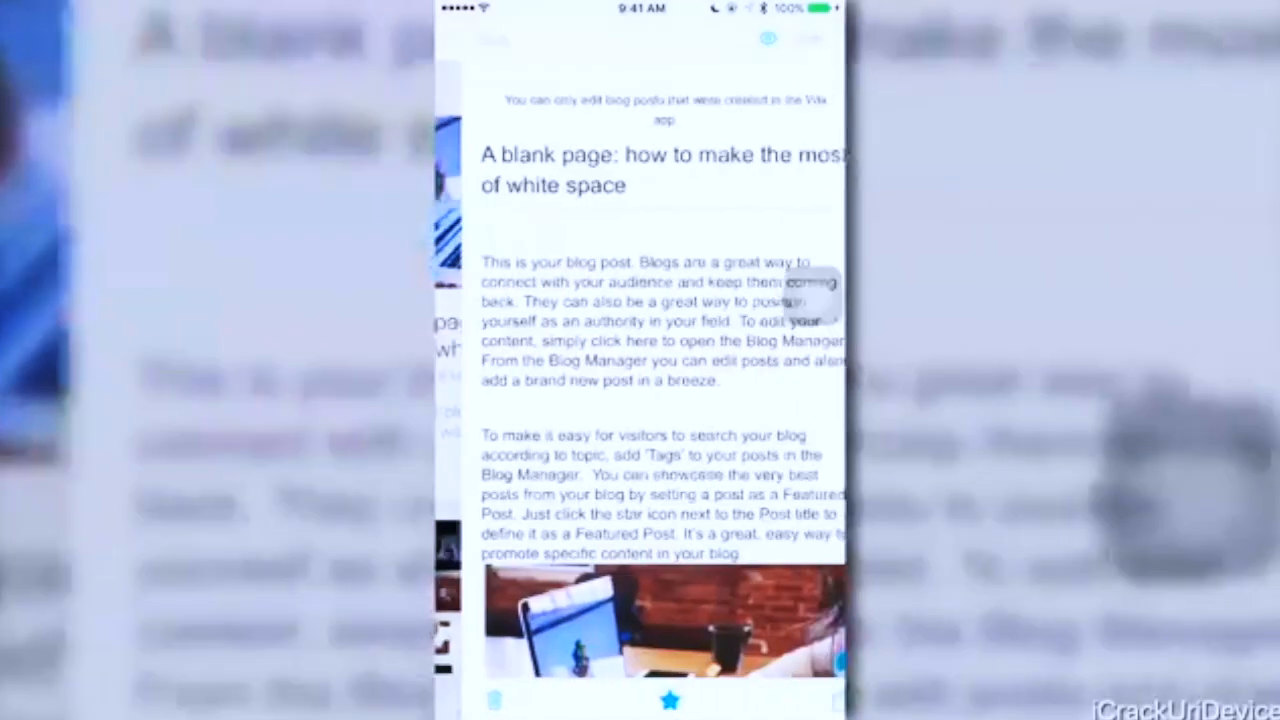
{"action": "left_click", "coordinate": [474, 40]}
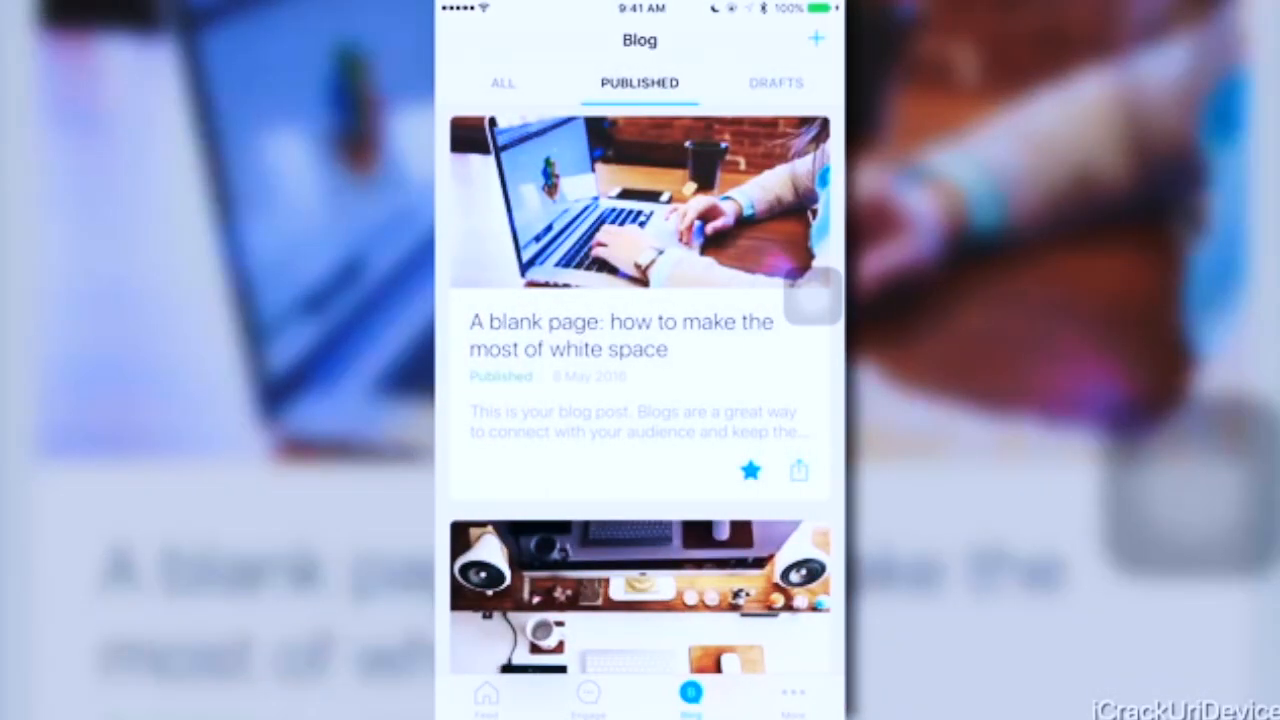